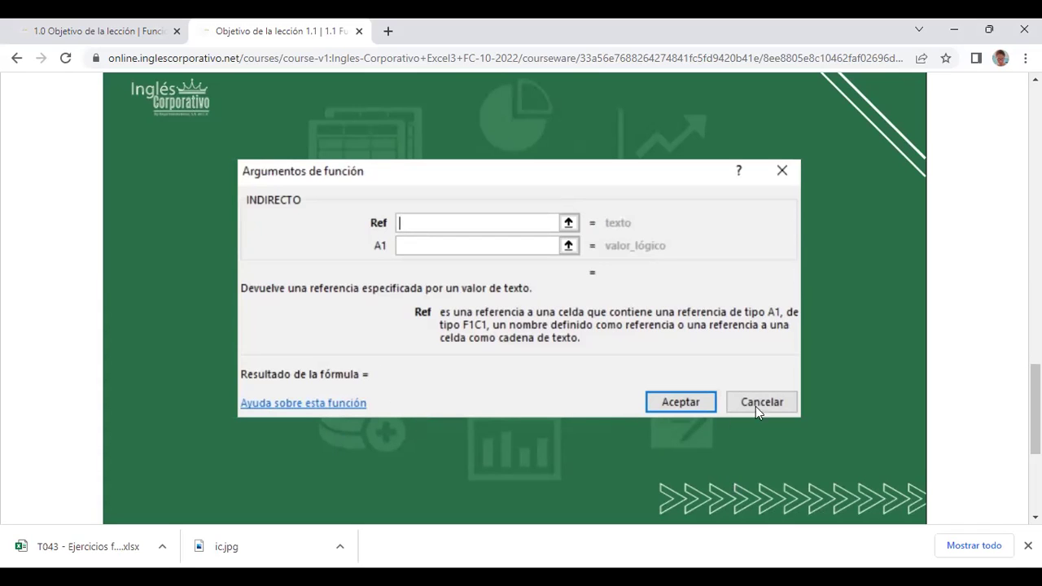
- Advance from the lesson objective page to the unit "Conoce la función indirecto"
scroll(677, 407, down, 2)
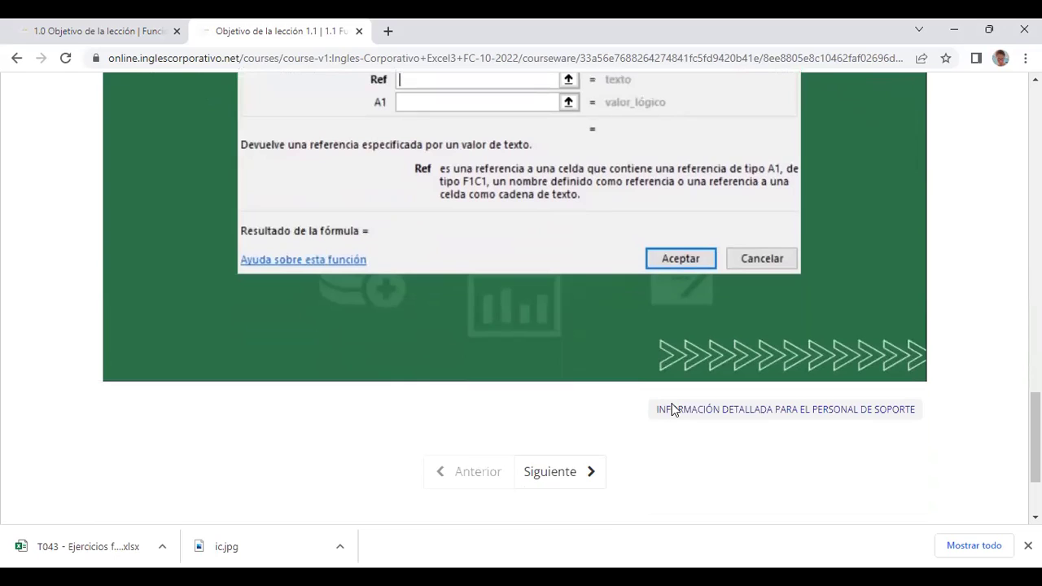
click(559, 472)
click(561, 471)
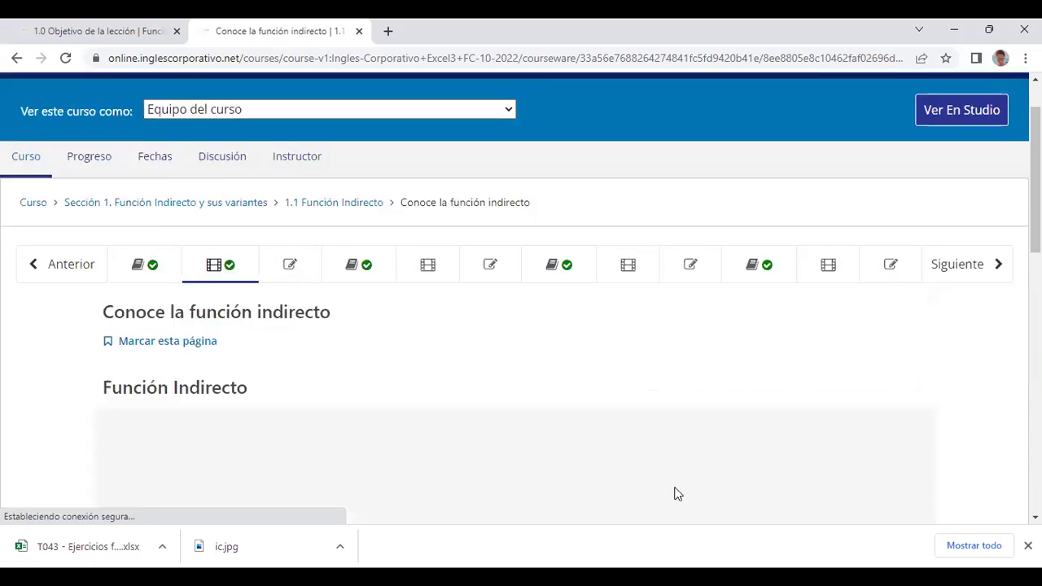
- Play the "Función Indirecto" lesson video in the unit "Conoce la función indirecto"
scroll(714, 437, down, 5)
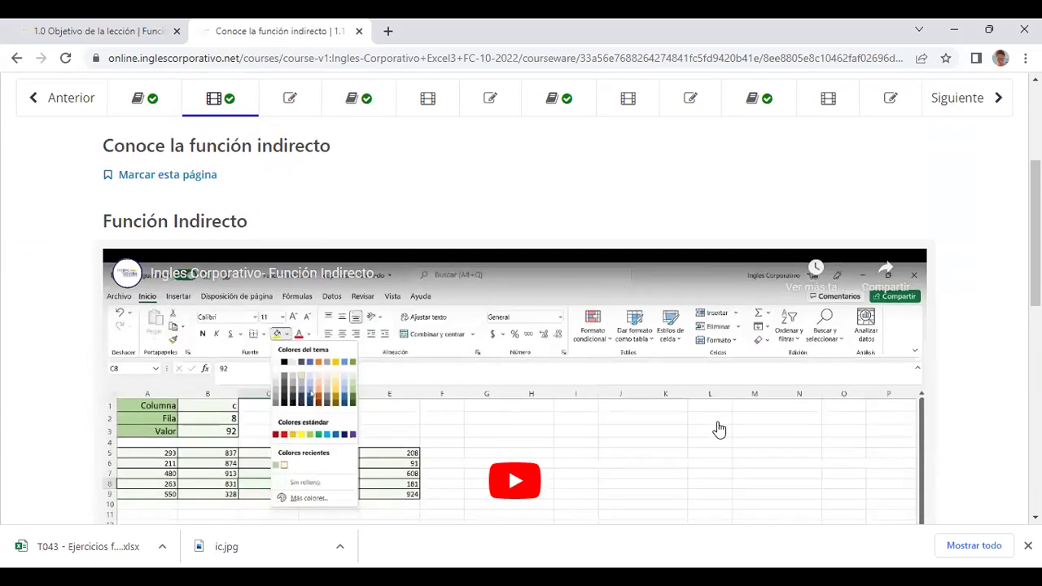
scroll(719, 429, down, 2)
scroll(925, 343, up, 1)
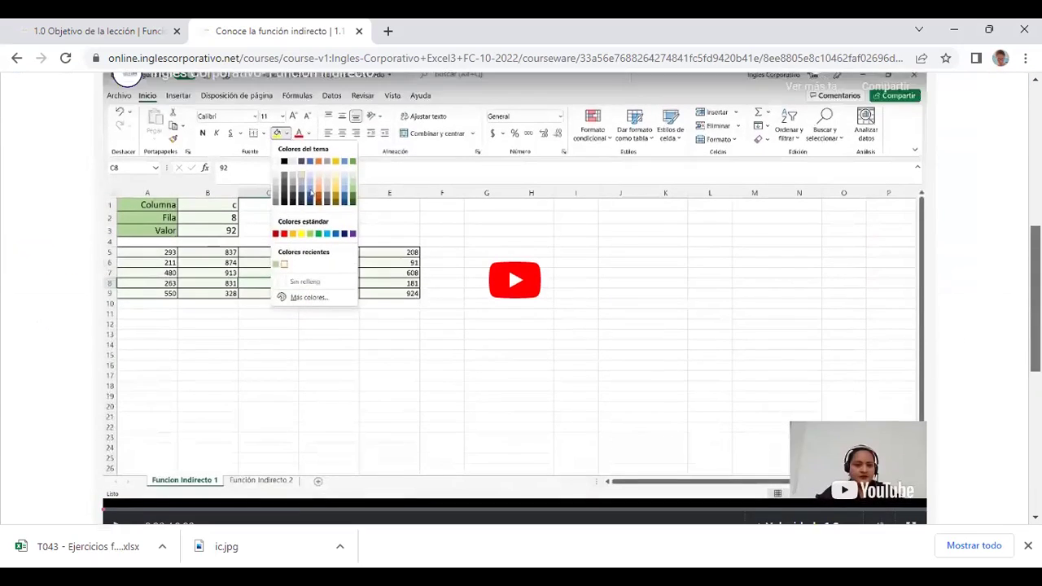
scroll(599, 279, up, 1)
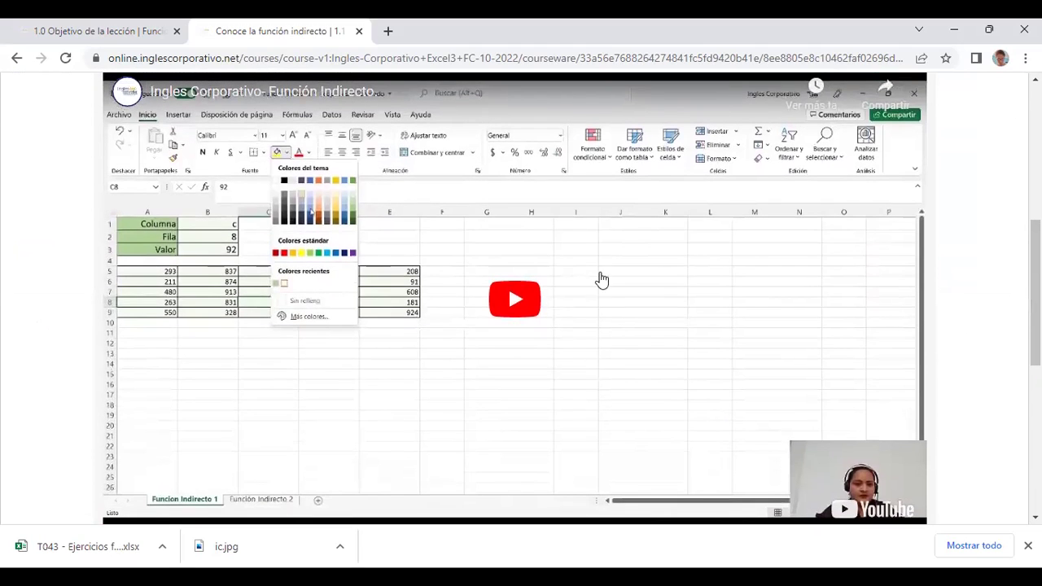
click(529, 293)
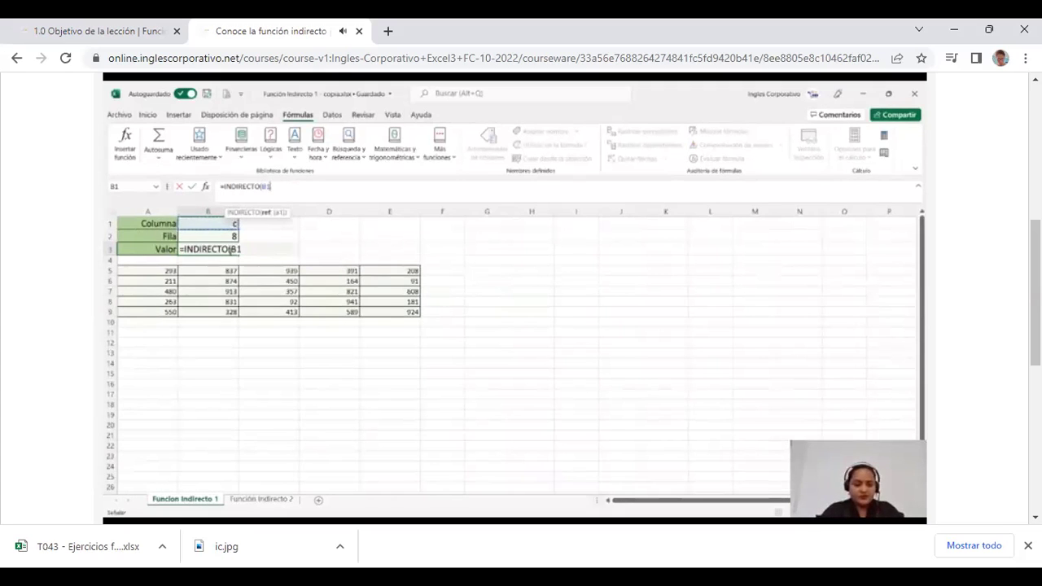
- Append the & operator after the B1 reference in the INDIRECTO formula in cell B3
text(&)
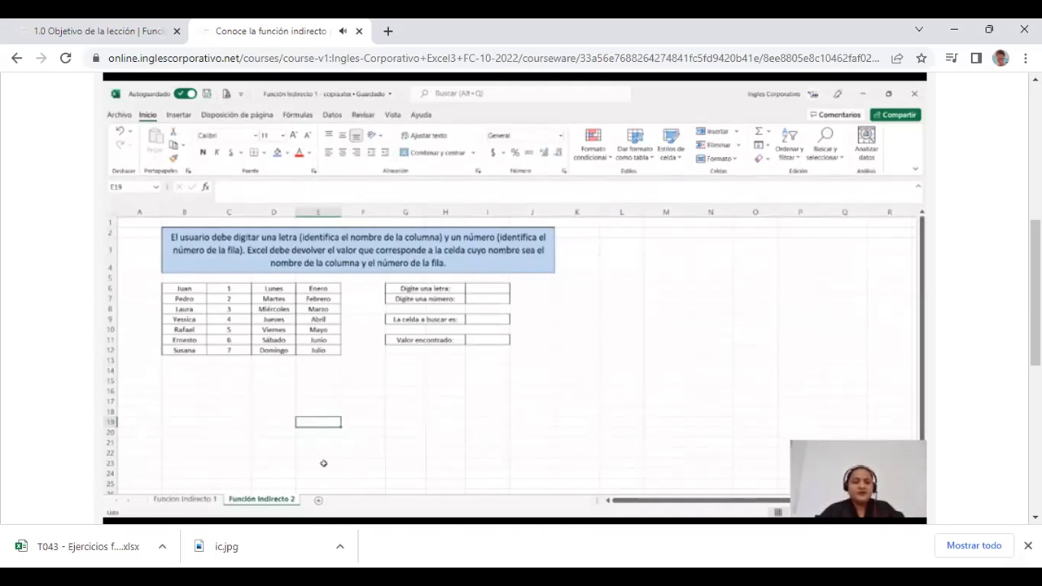
- Enter e as the letter in cell I6 and 10 as the number in cell I7 on the Función Indirecto 2 sheet
drag(531, 412, 526, 421)
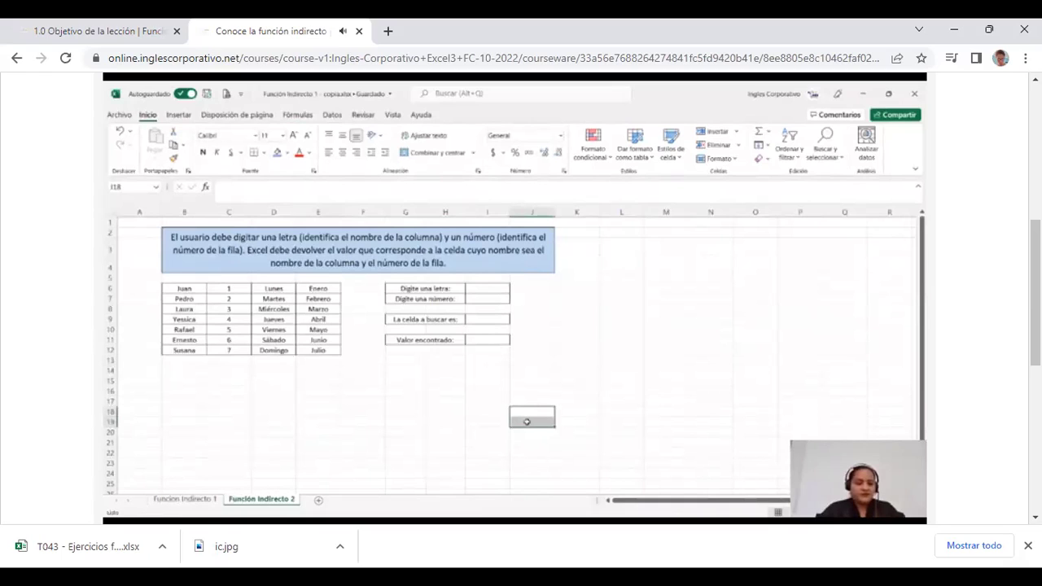
click(494, 288)
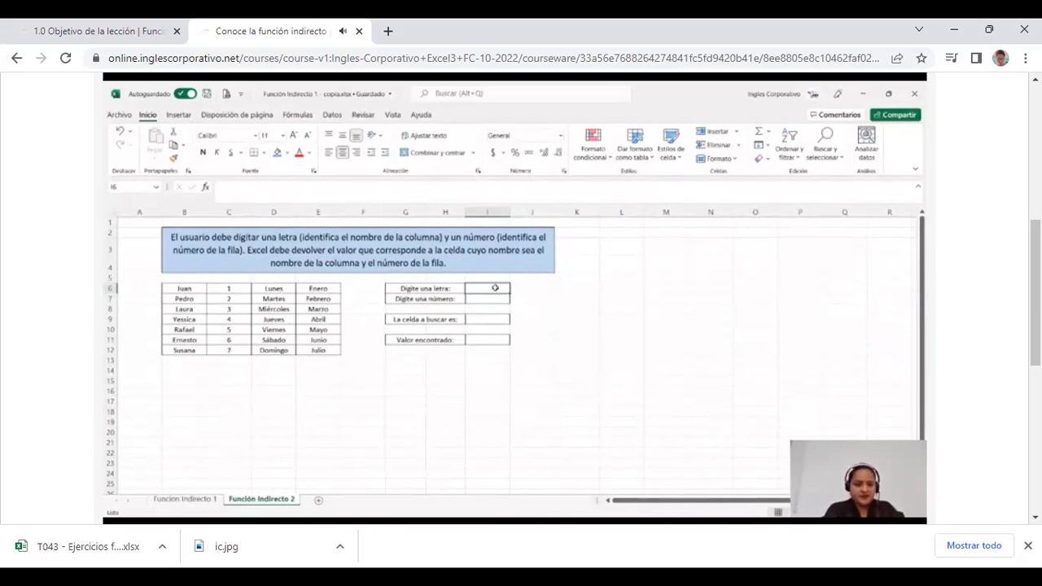
text(e)
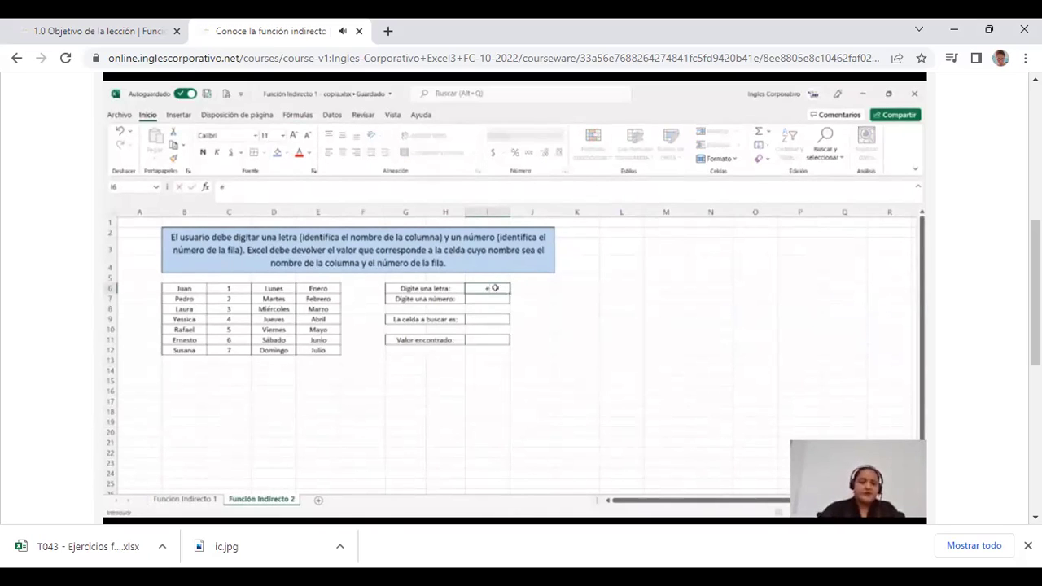
click(486, 298)
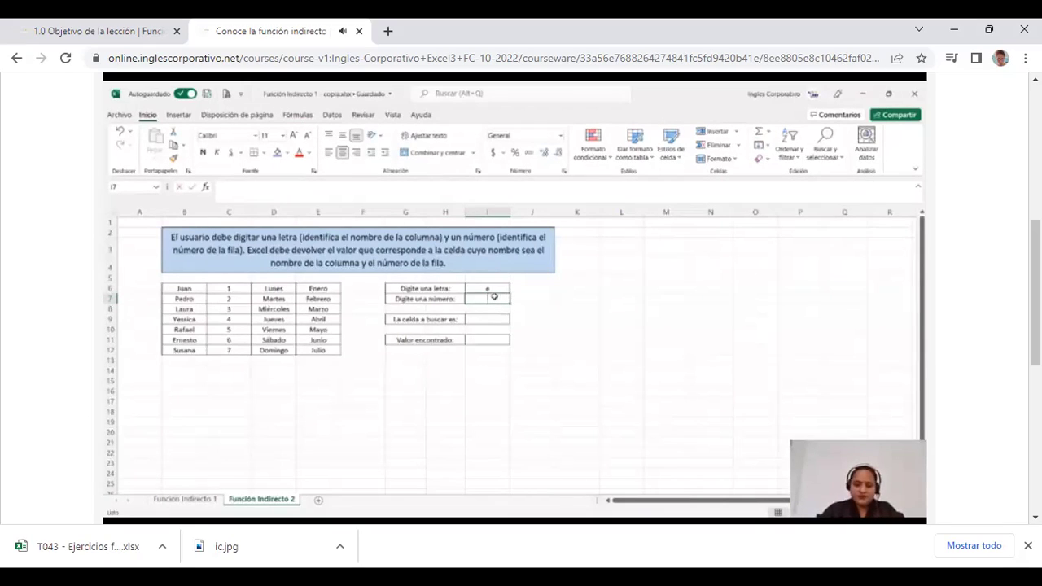
text(10)
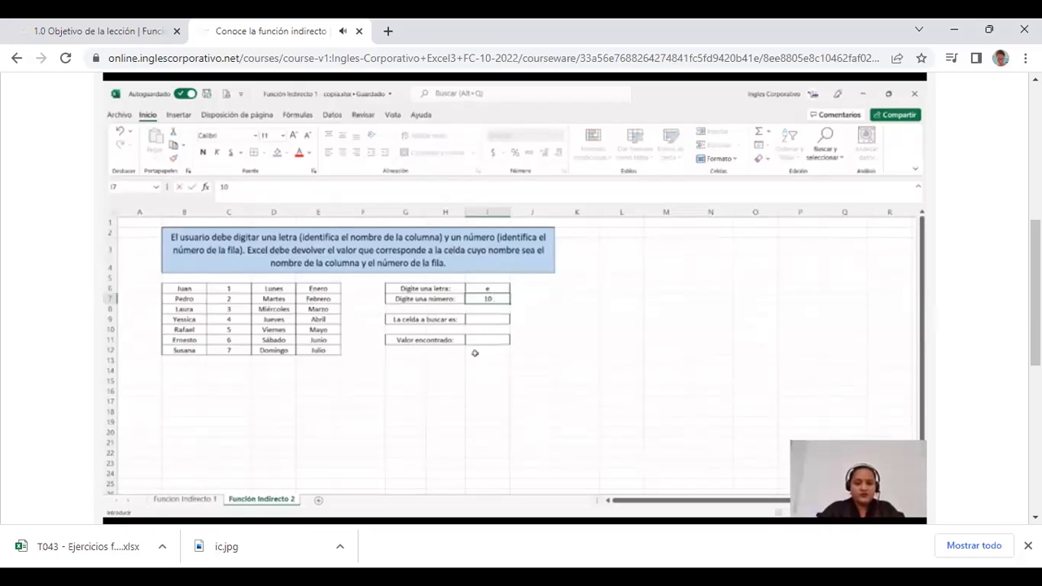
- Build the cell address to look up in I9 by joining the letter and number with =(I6&I7)
click(484, 319)
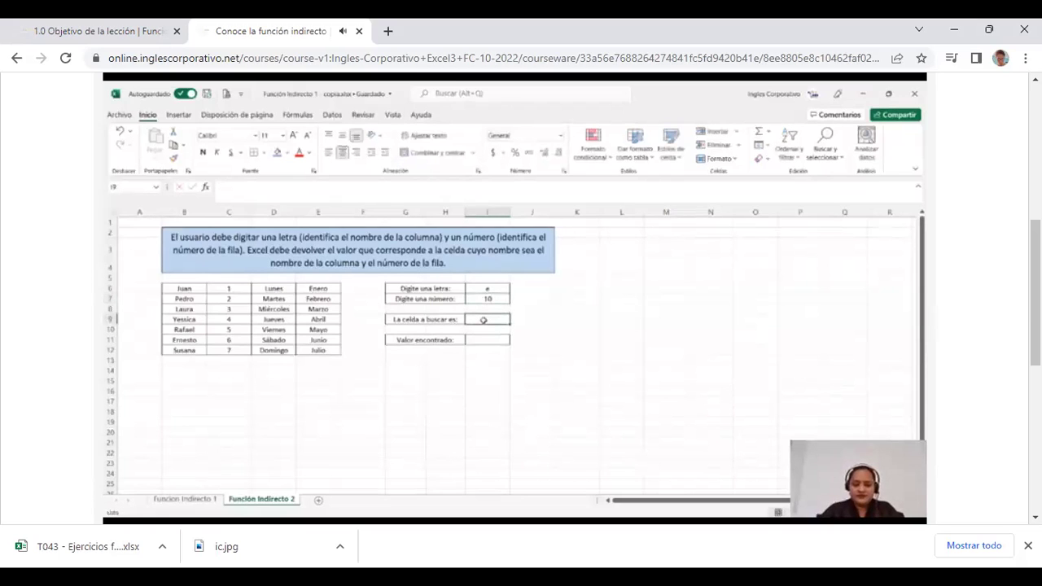
text(=)
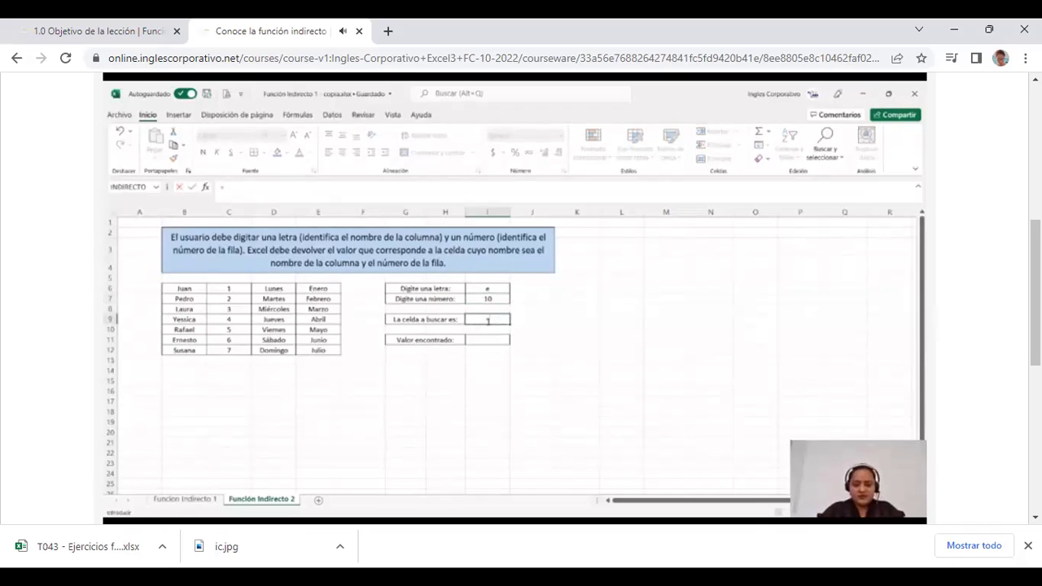
text(I)
click(489, 287)
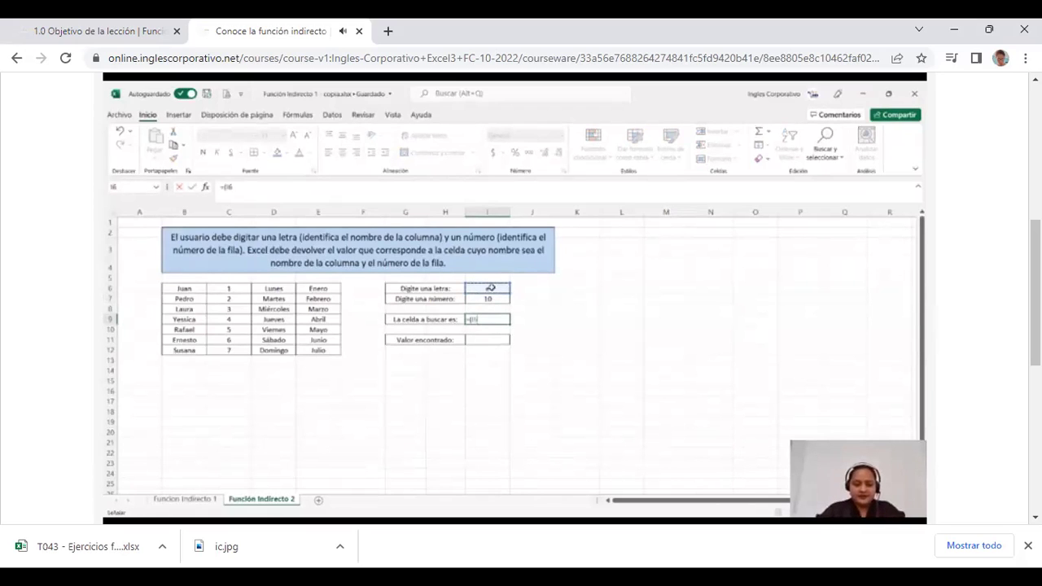
text(&)
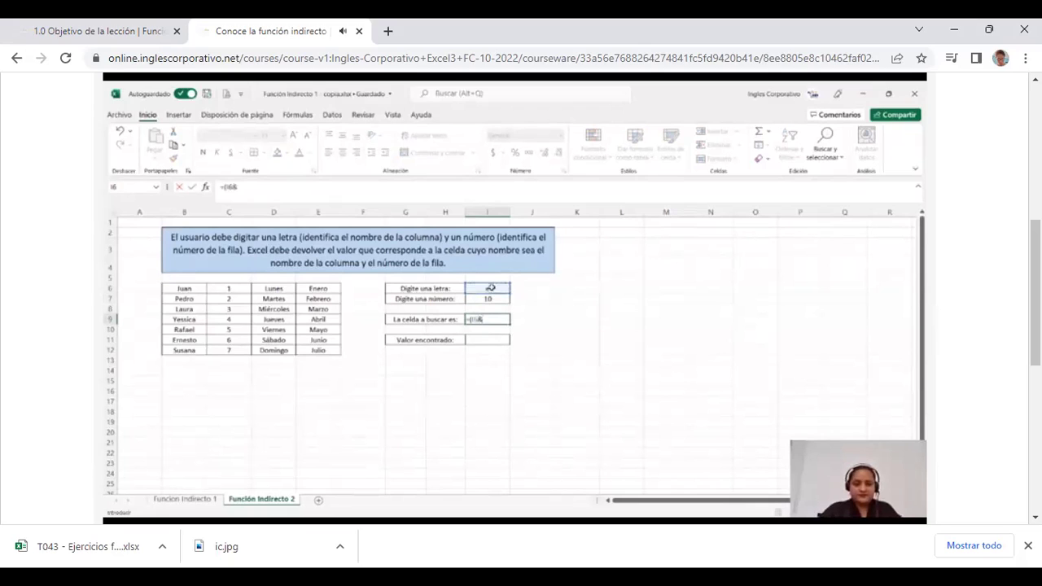
click(489, 298)
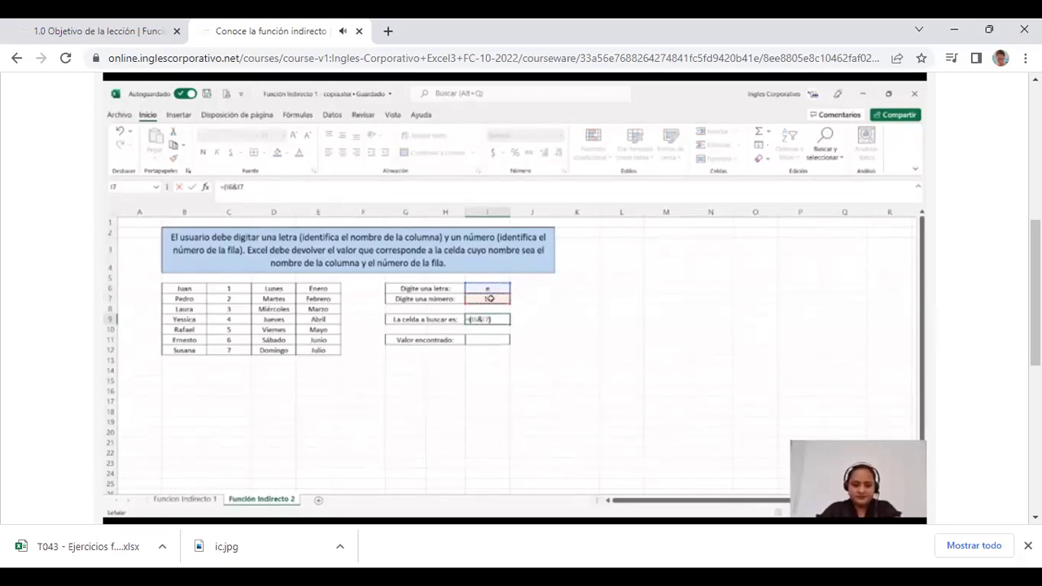
key(Return)
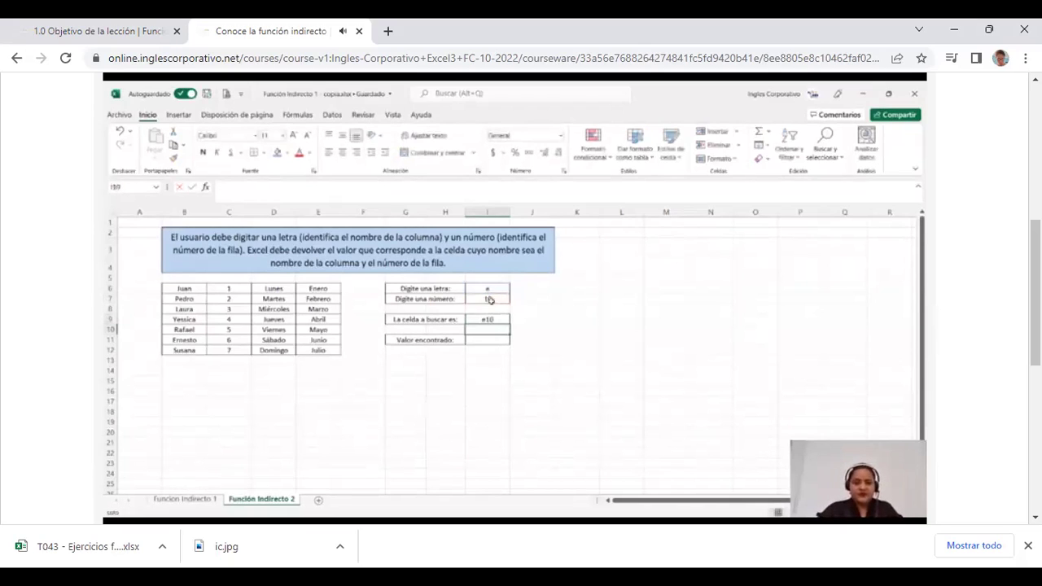
- Return the found value in cell I11 with the formula =INDIRECTO(I9)
click(485, 340)
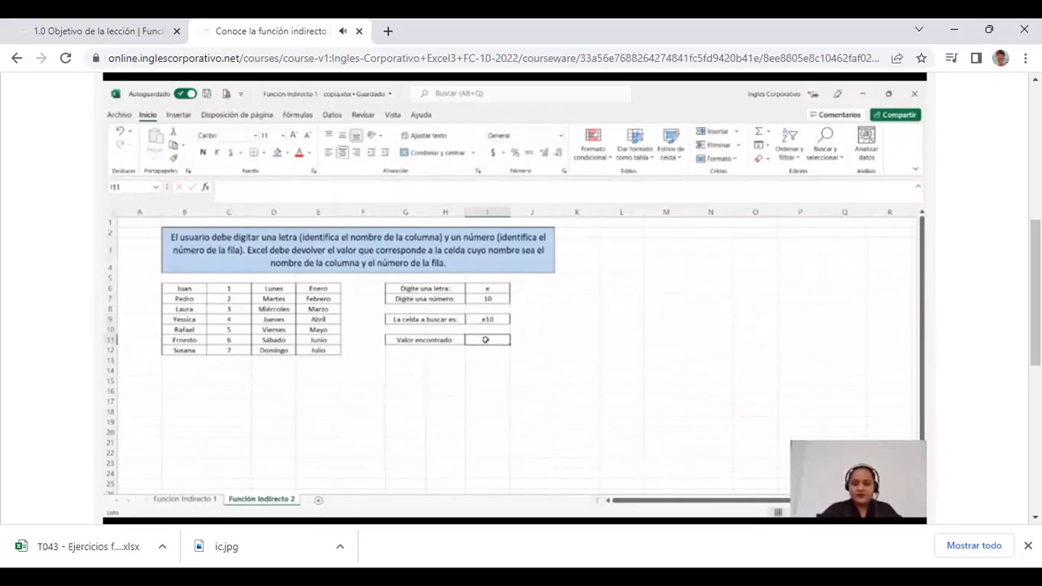
text(=)
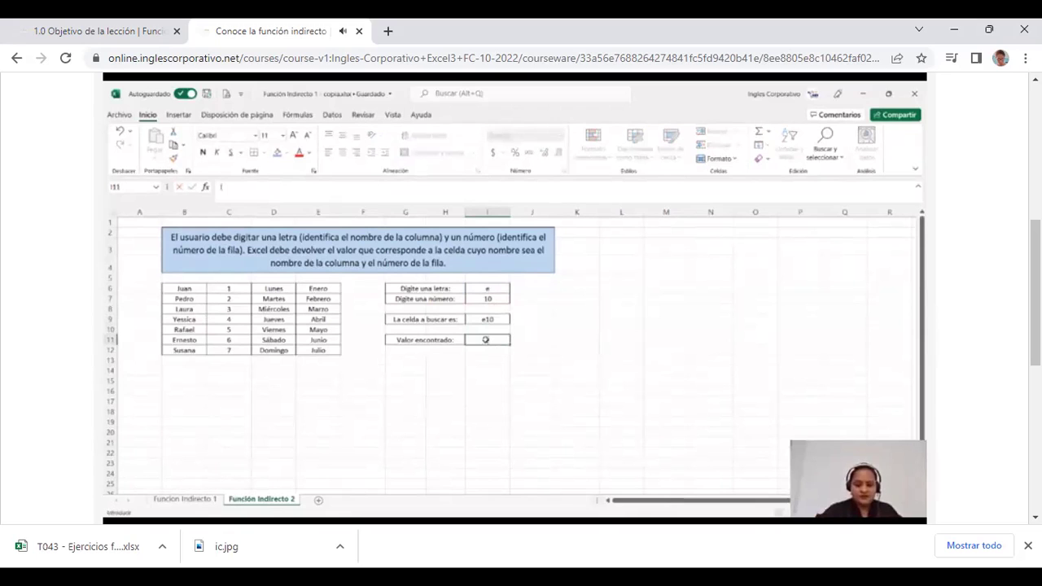
text(=)
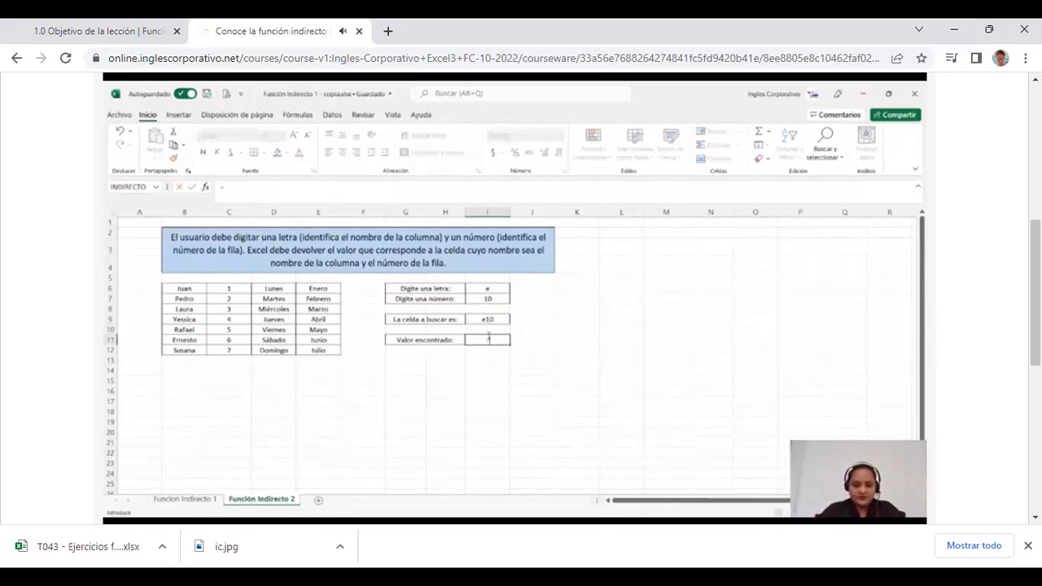
text(indi)
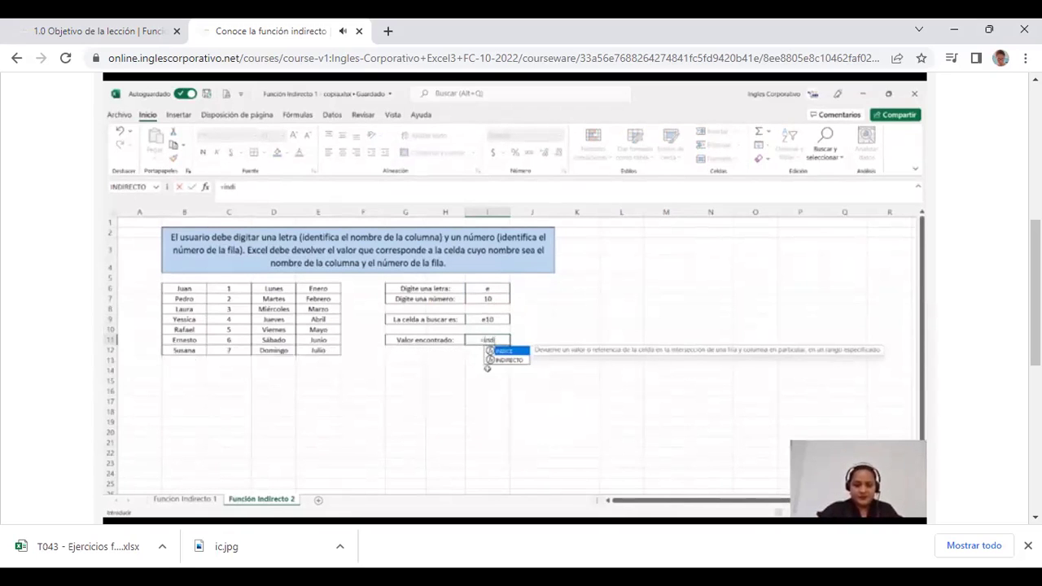
double_click(510, 360)
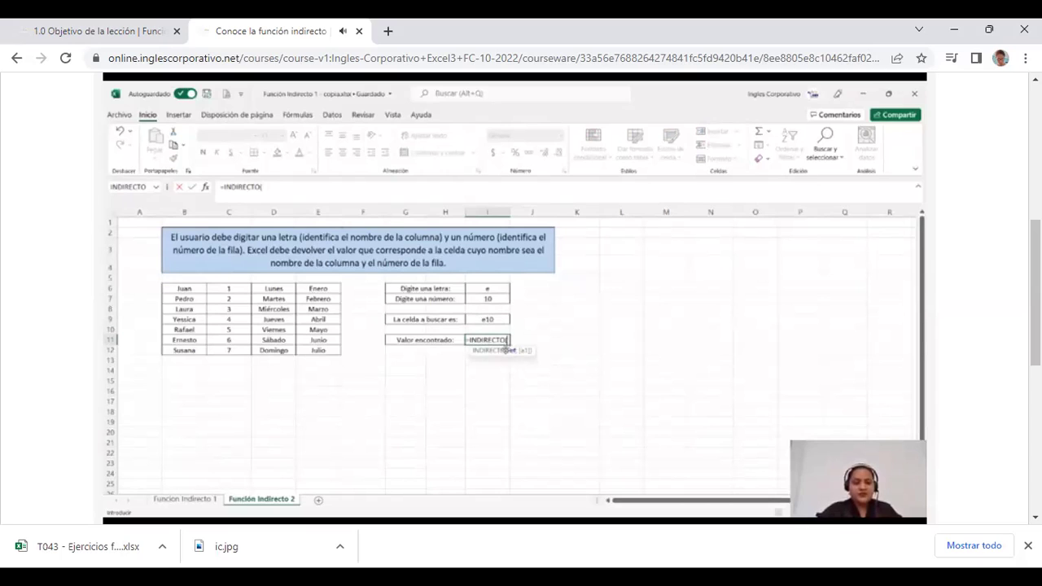
click(481, 319)
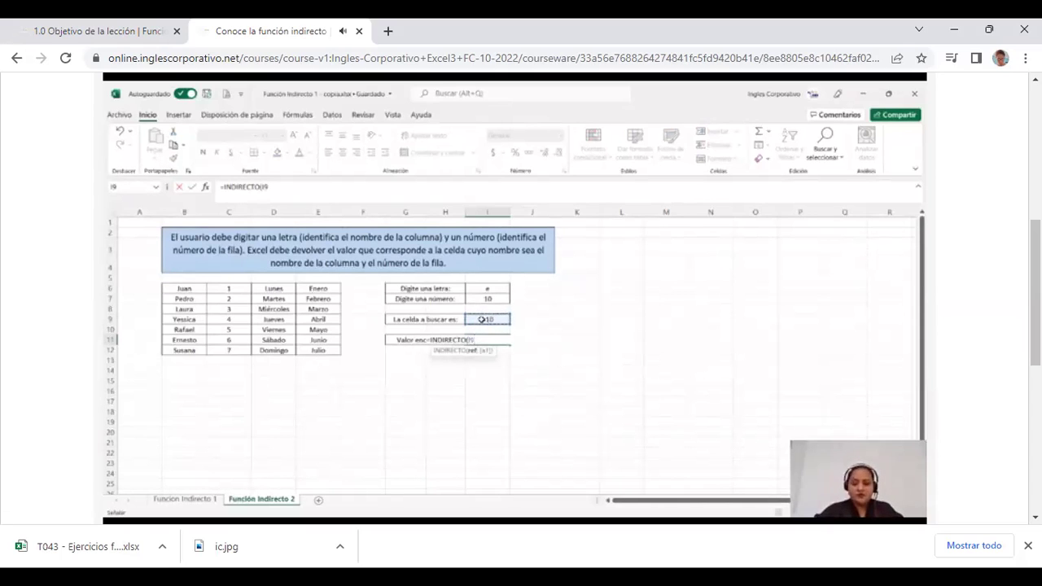
text())
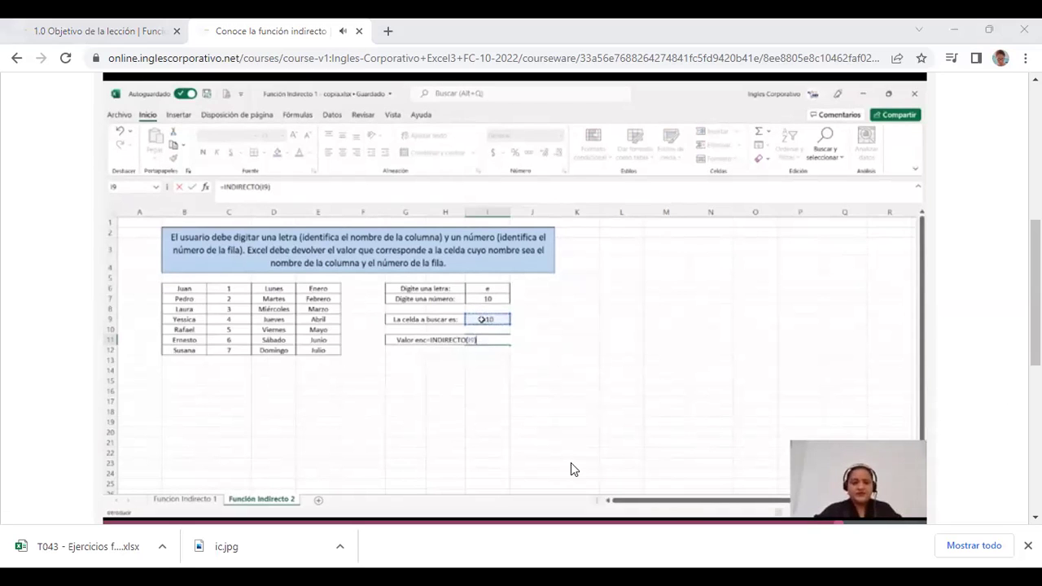
key(Return)
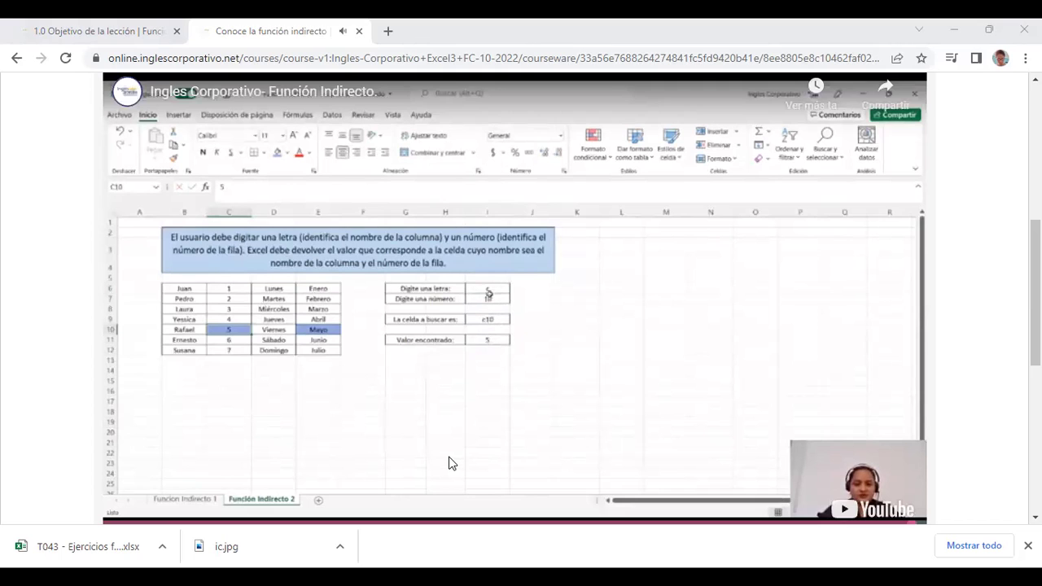
click(477, 361)
click(476, 355)
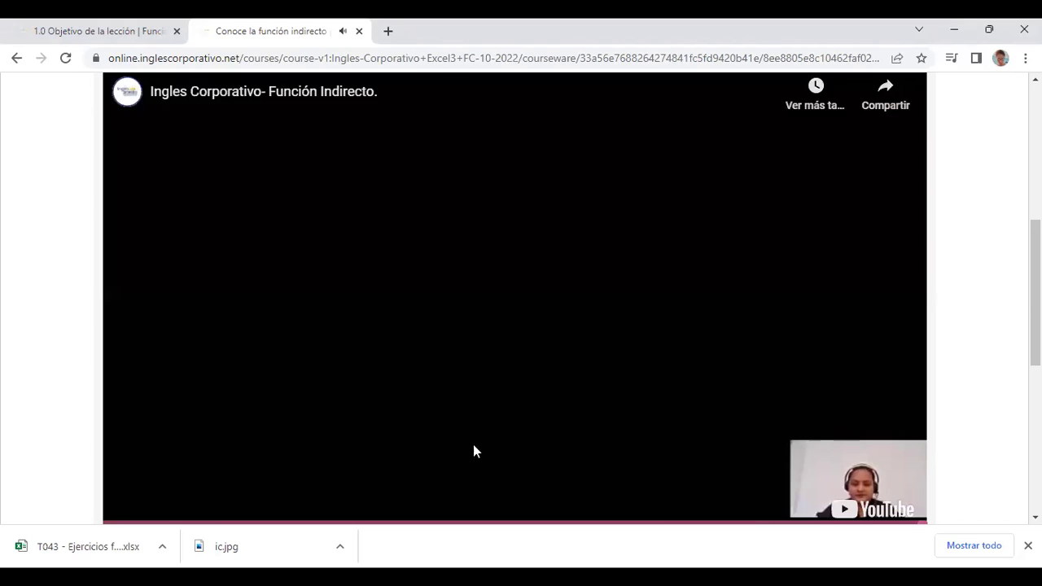
- Look over the rest of the lesson page, including the suggested videos and the Función Indirecto template download link
scroll(474, 448, down, 3)
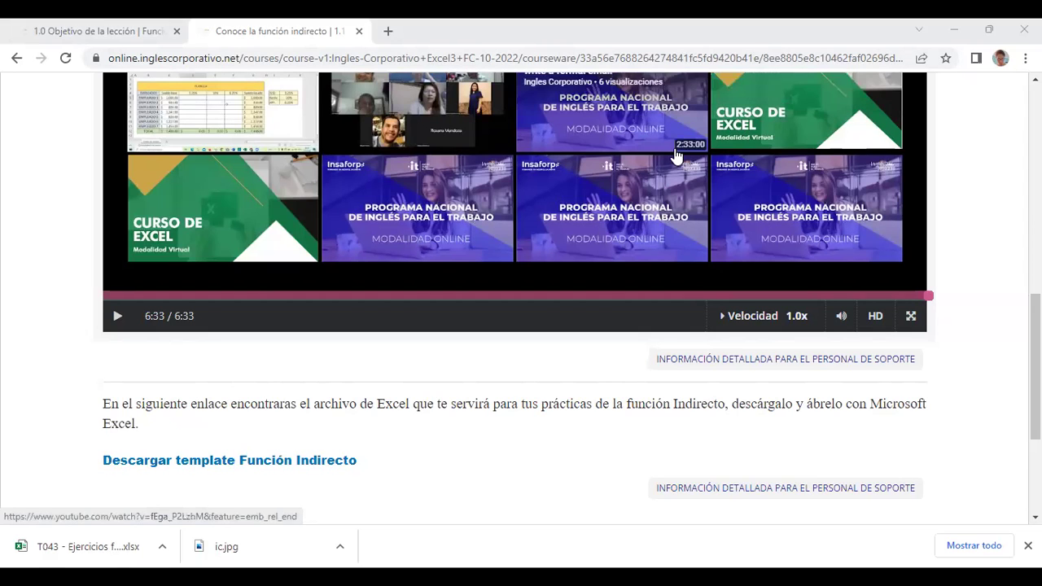
scroll(570, 365, up, 2)
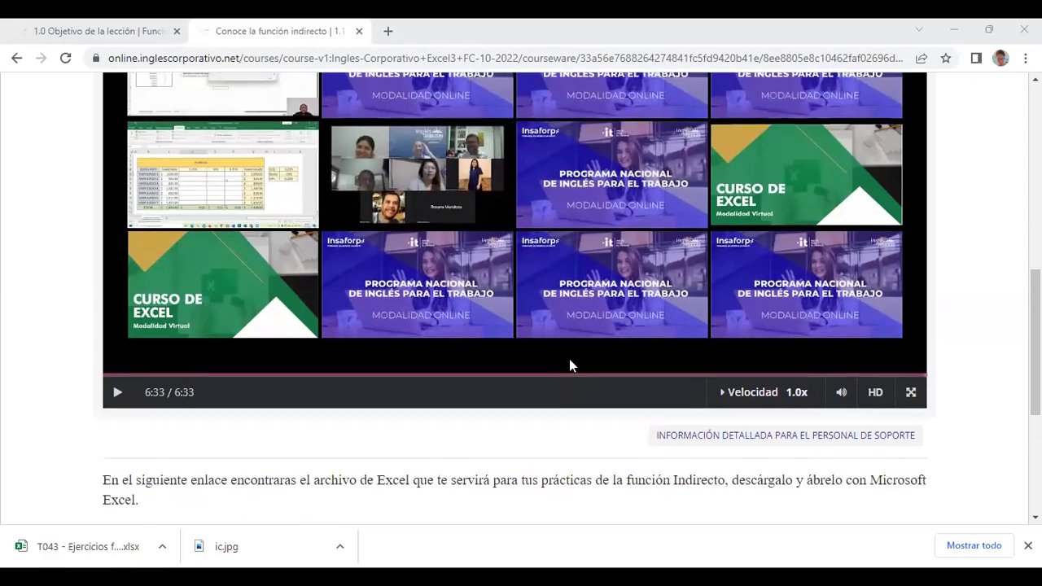
scroll(326, 468, up, 2)
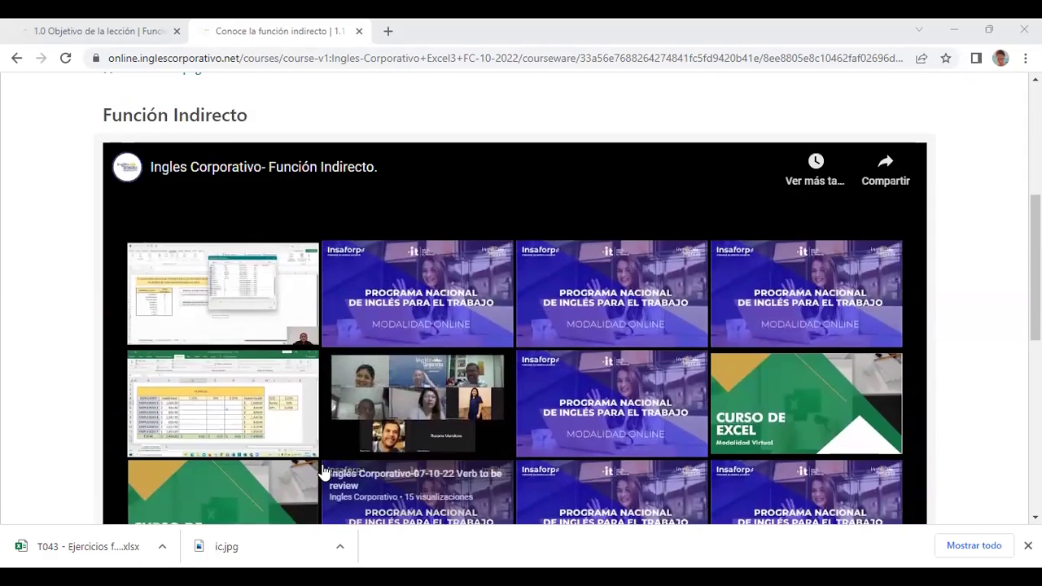
scroll(477, 427, down, 1)
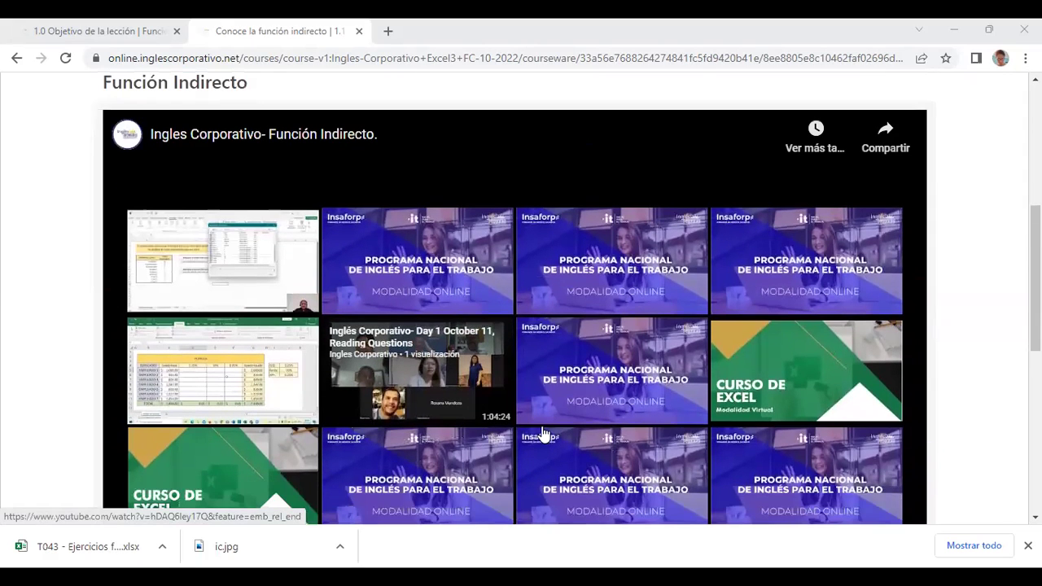
scroll(624, 431, down, 1)
scroll(431, 428, down, 2)
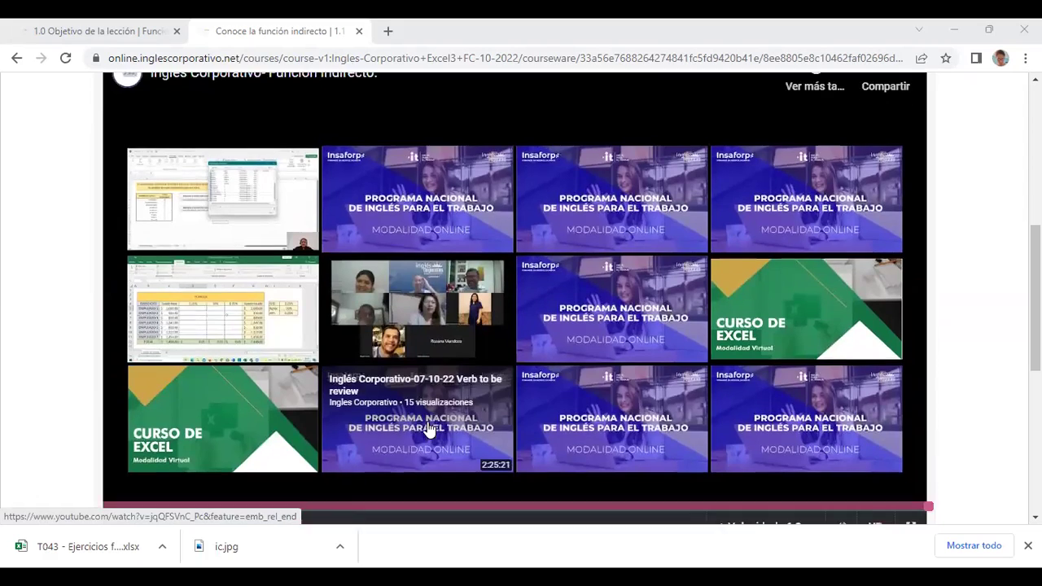
scroll(406, 332, up, 2)
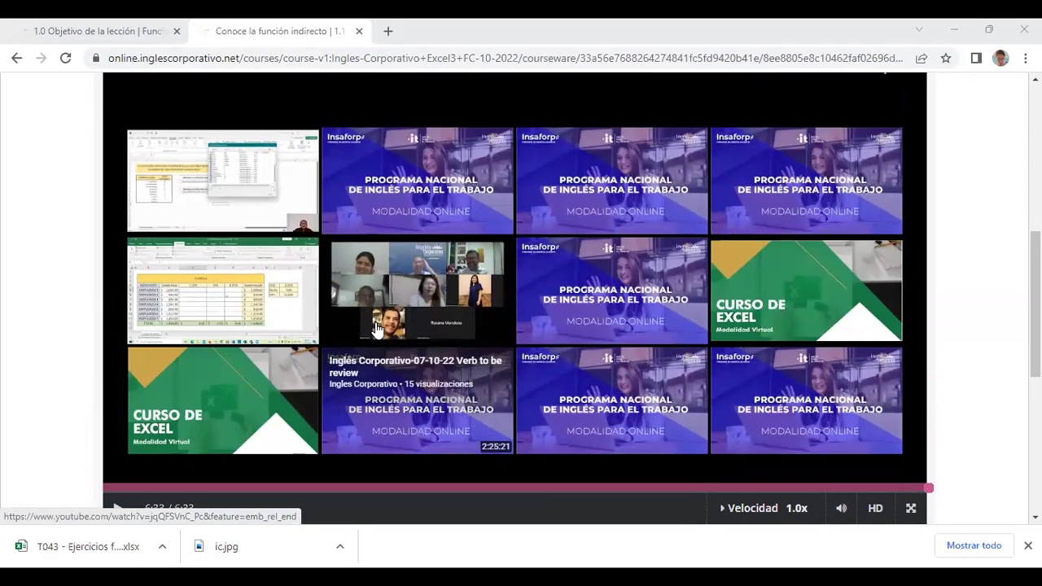
scroll(700, 342, up, 1)
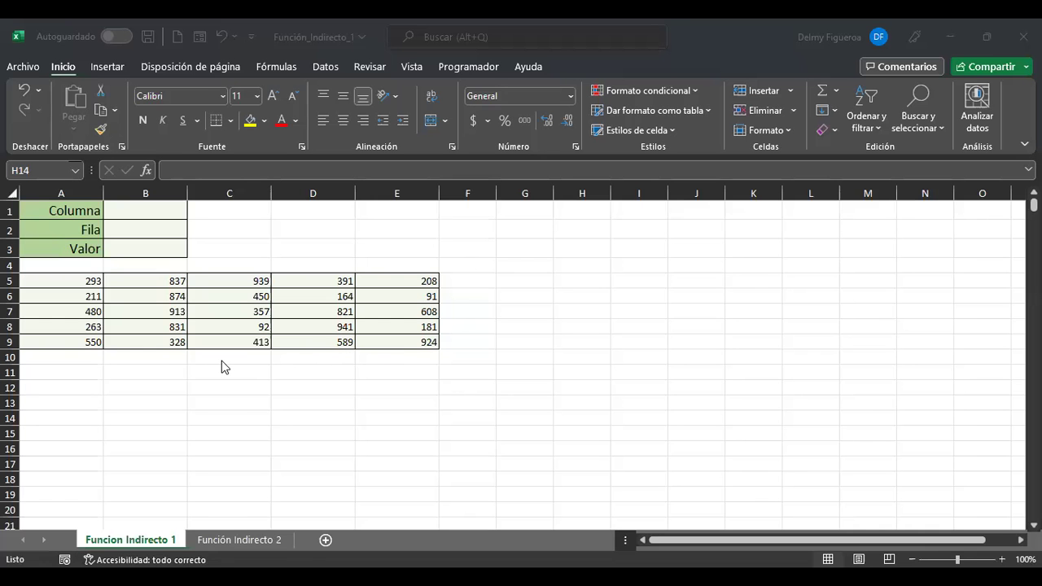
- Zoom the Funcion Indirecto 1 worksheet in to 130%
scroll(224, 367, up, 2)
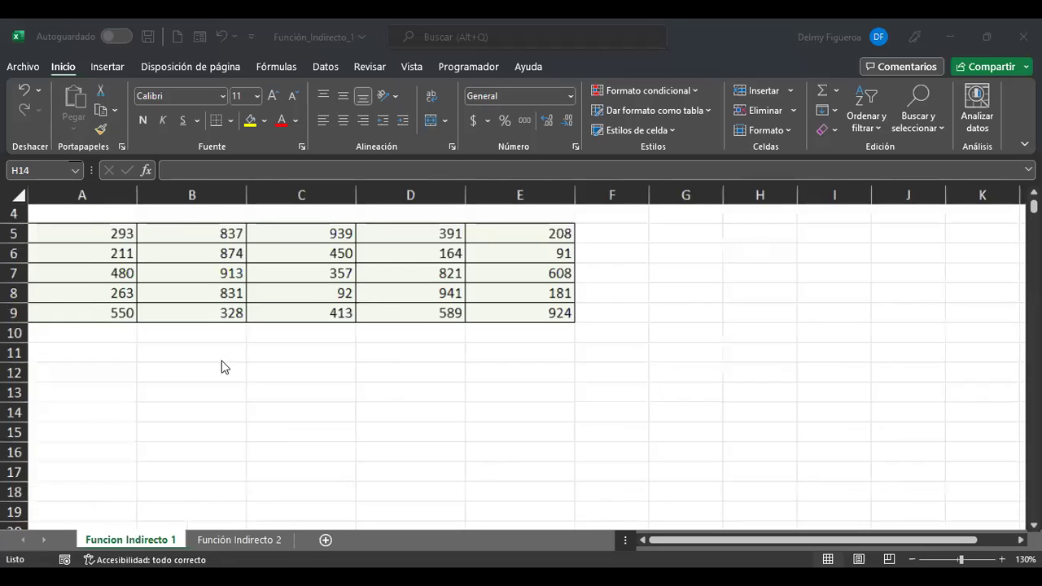
- Increase the font size of the whole Funcion Indirecto 1 worksheet to 18 points
scroll(224, 366, up, 1)
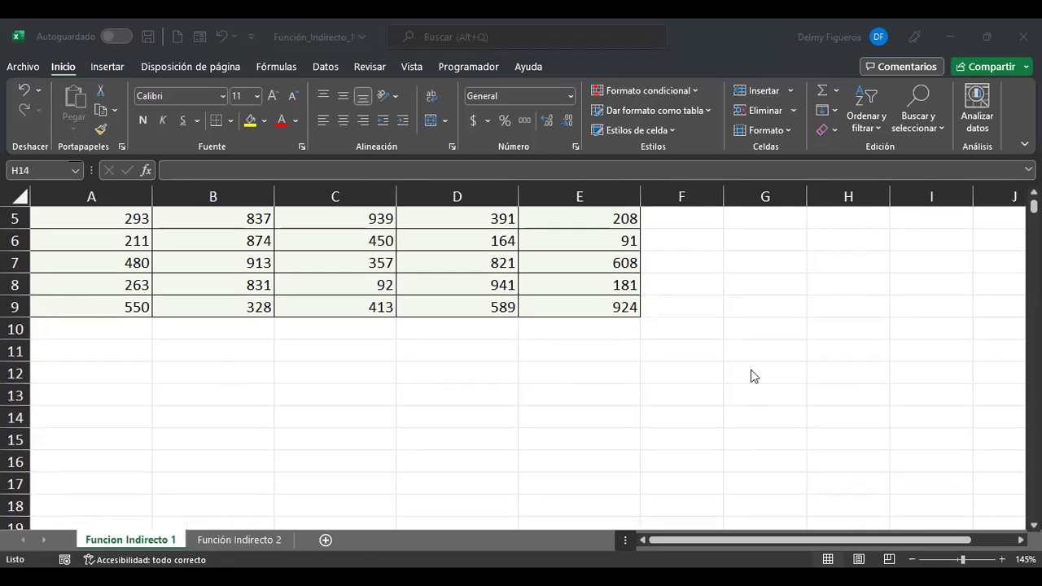
scroll(751, 369, up, 1)
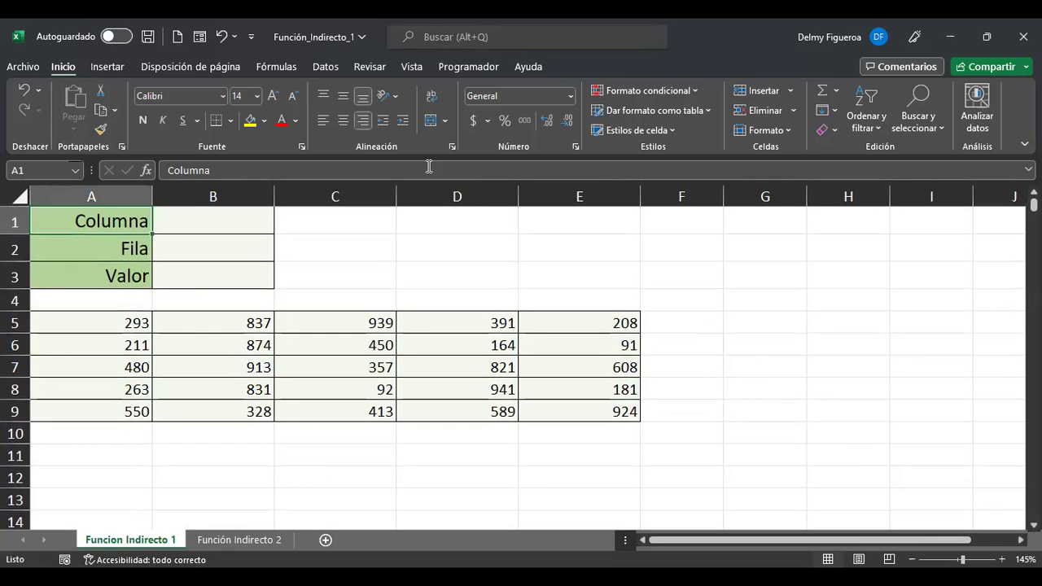
click(18, 196)
click(273, 96)
click(273, 97)
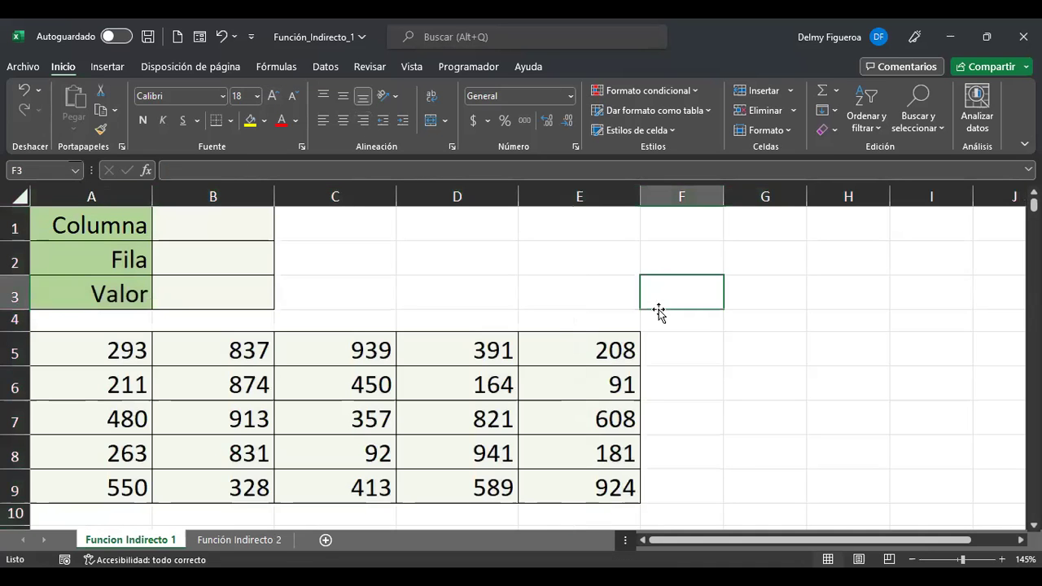
click(657, 307)
key(ctrl+Home)
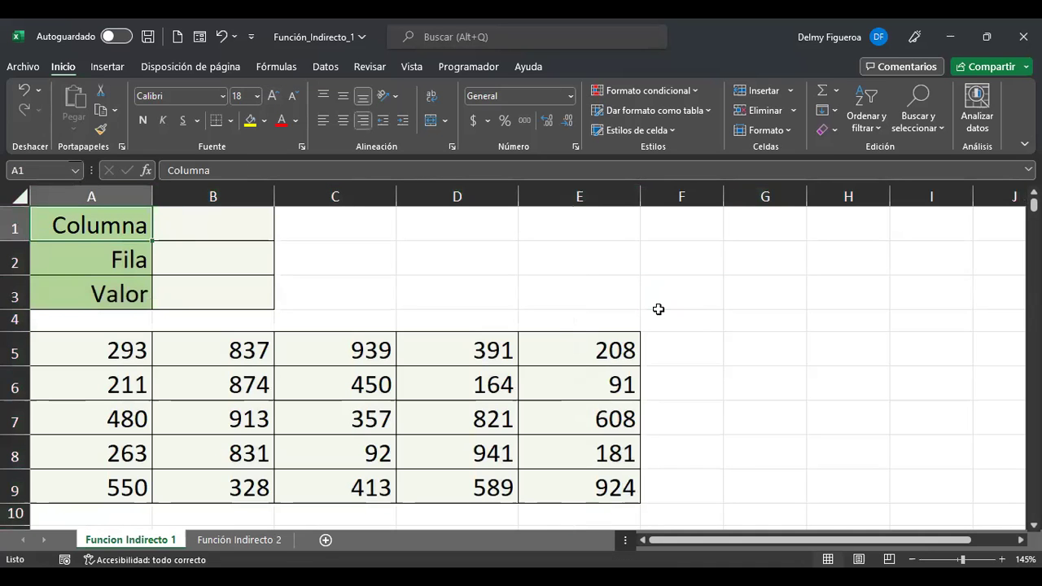
scroll(744, 324, down, 1)
scroll(744, 324, up, 1)
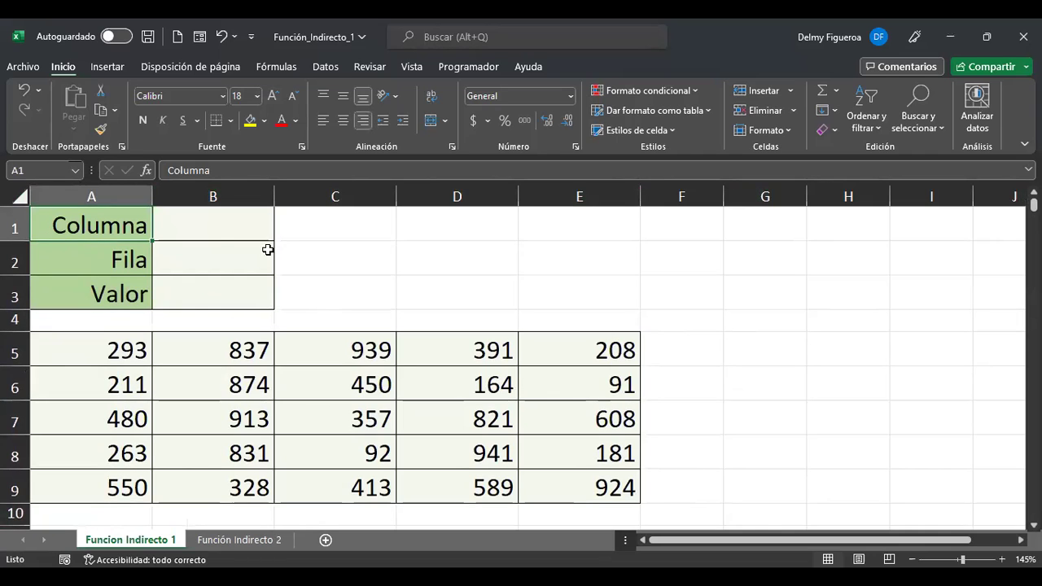
- Examine the Columna, Fila and Valor cells, the data range A5:E9, and the intersection of column D with row 7
click(220, 226)
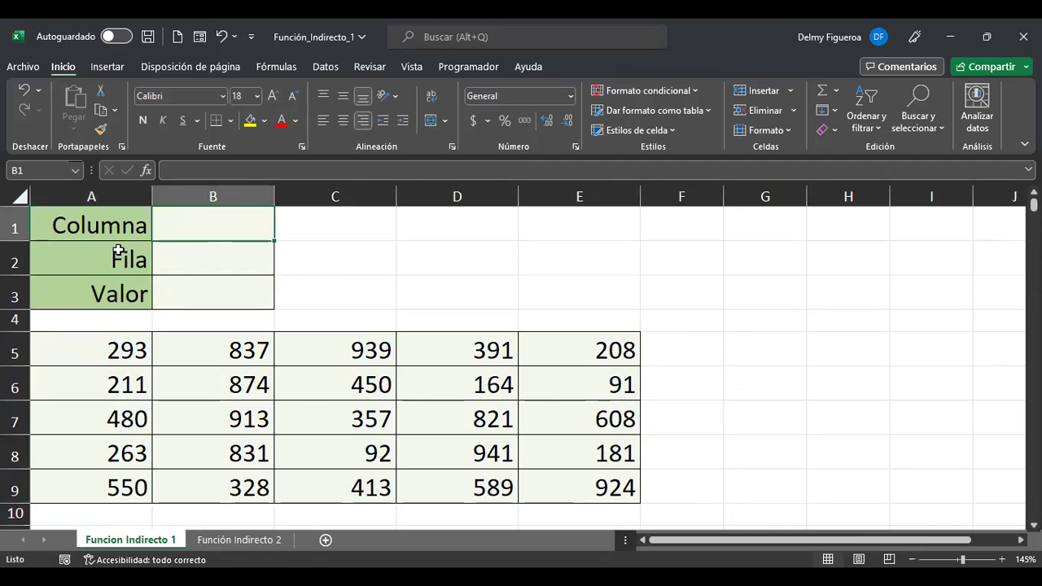
click(104, 255)
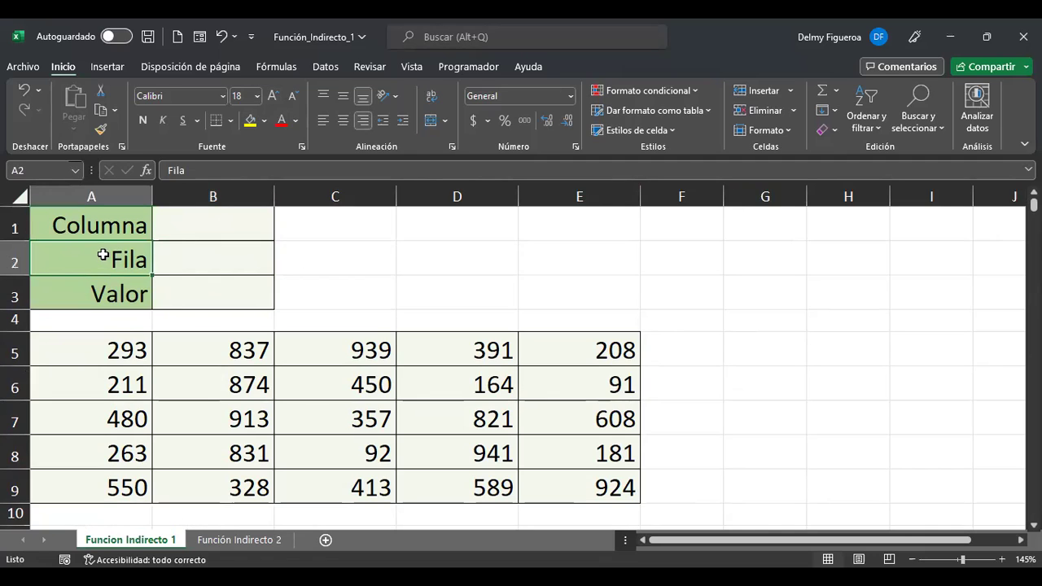
click(219, 267)
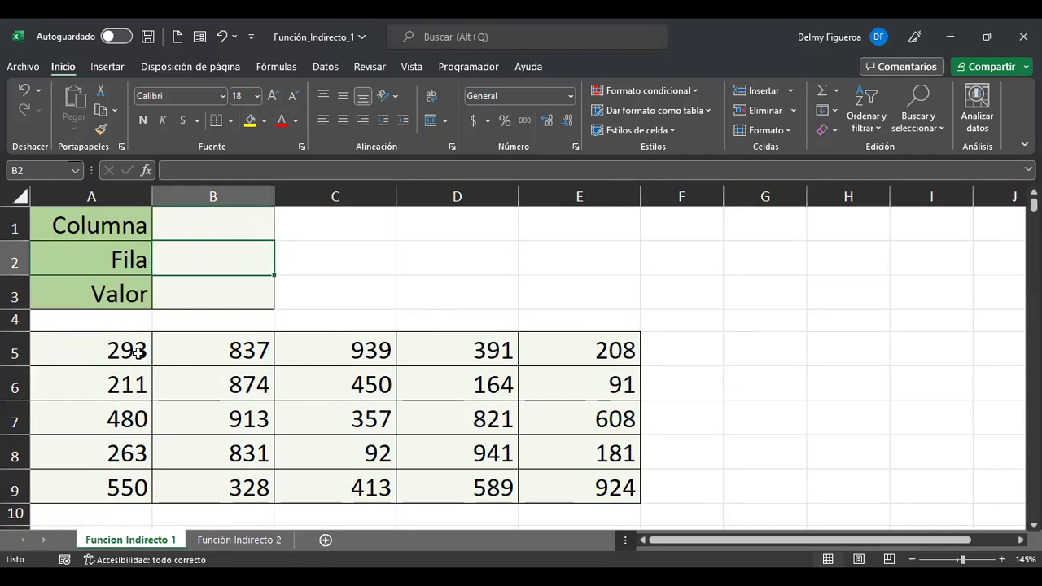
drag(108, 350, 609, 483)
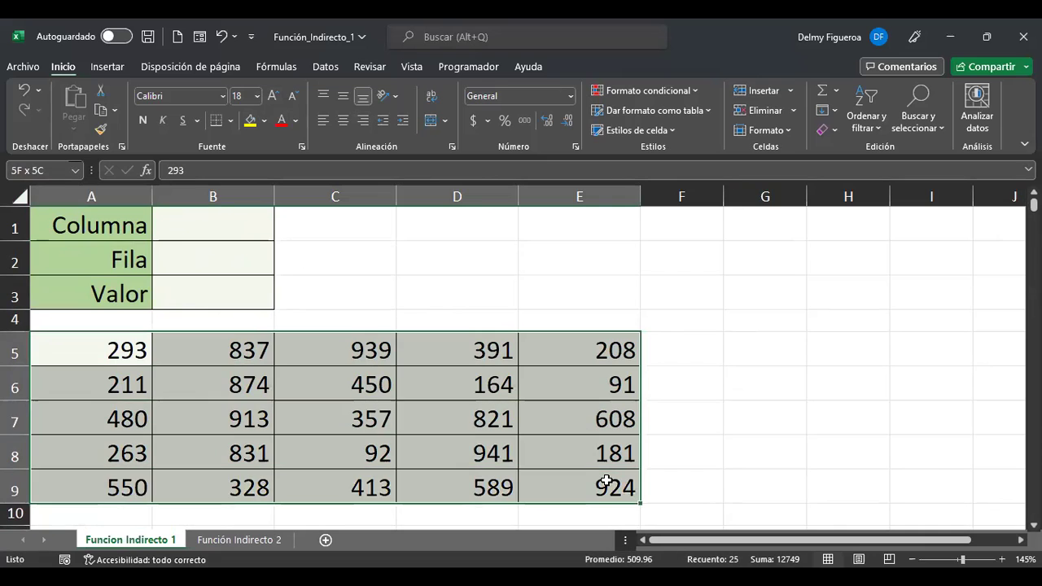
click(200, 226)
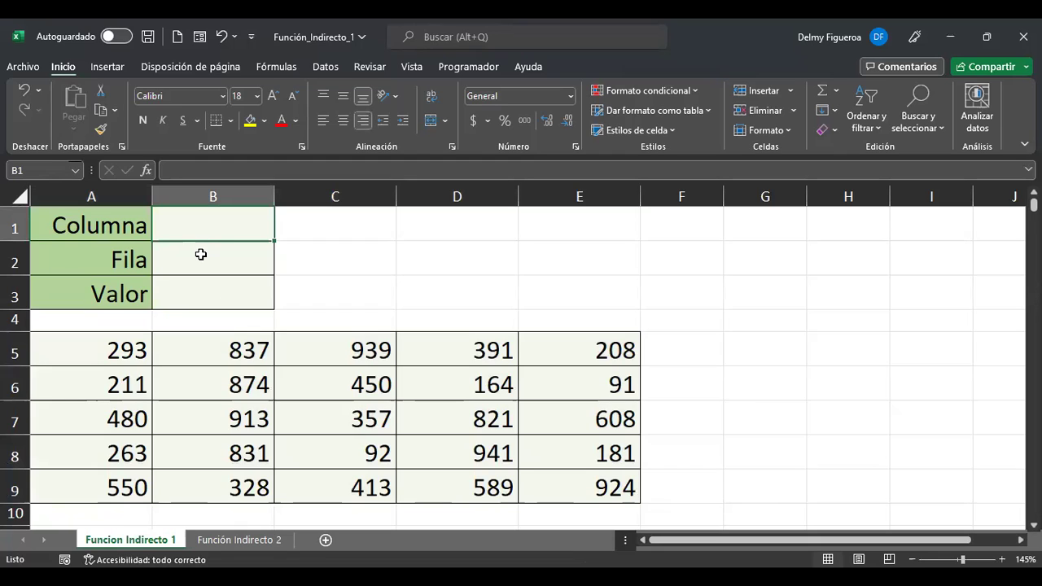
click(199, 254)
click(199, 293)
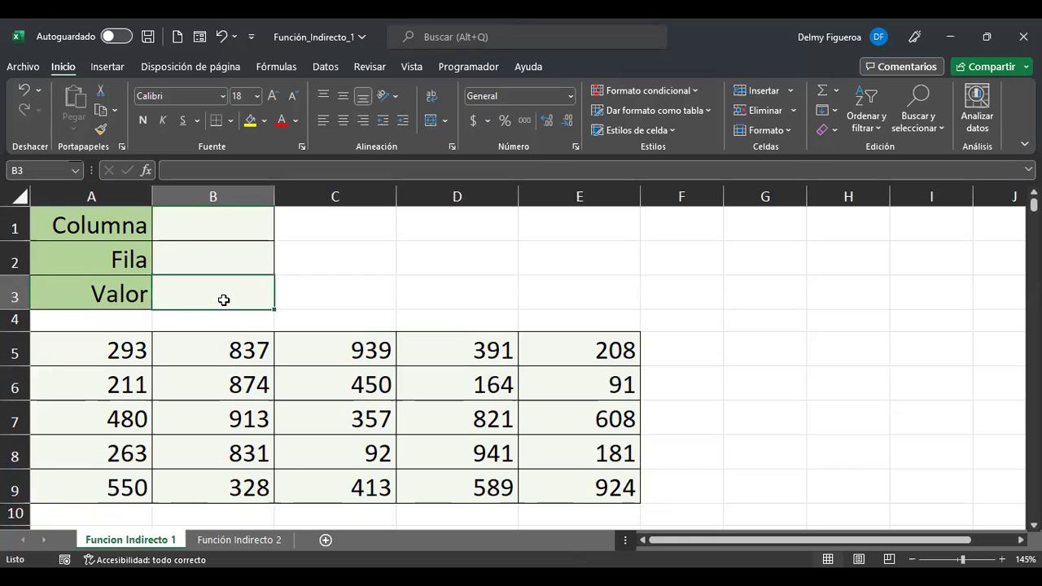
click(220, 223)
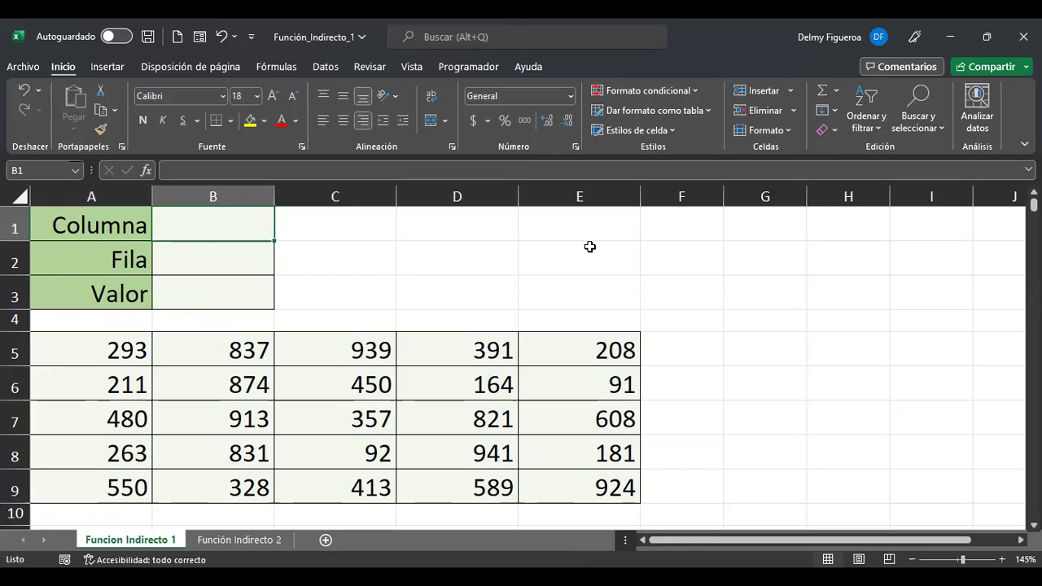
click(233, 288)
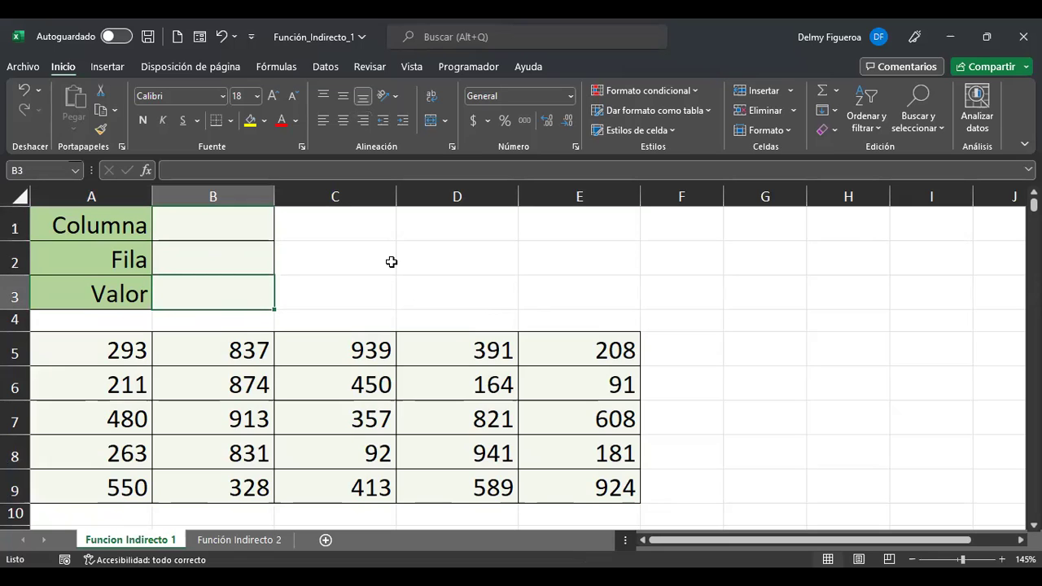
click(468, 191)
ctrl+click(12, 418)
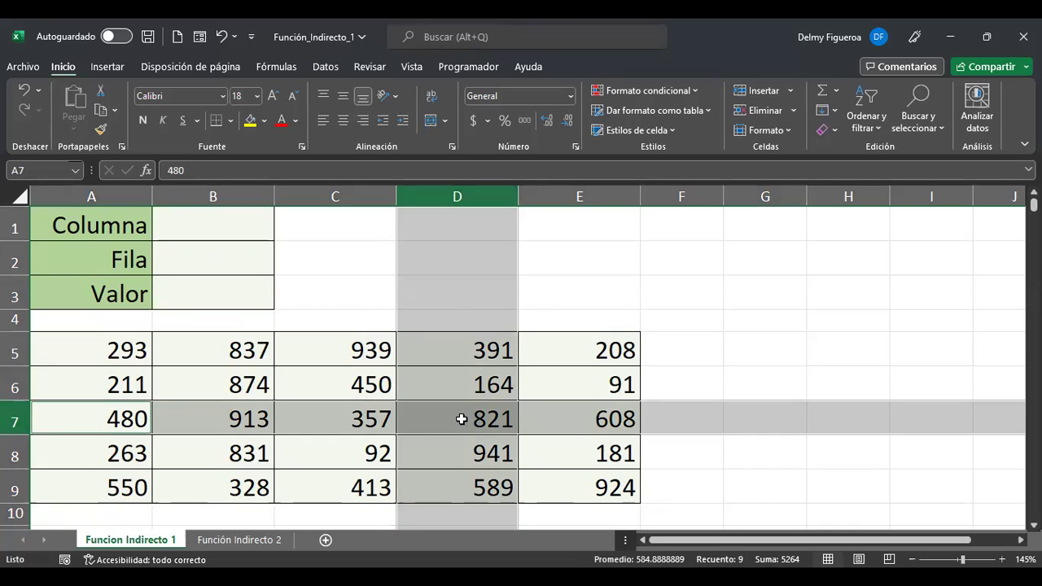
click(199, 286)
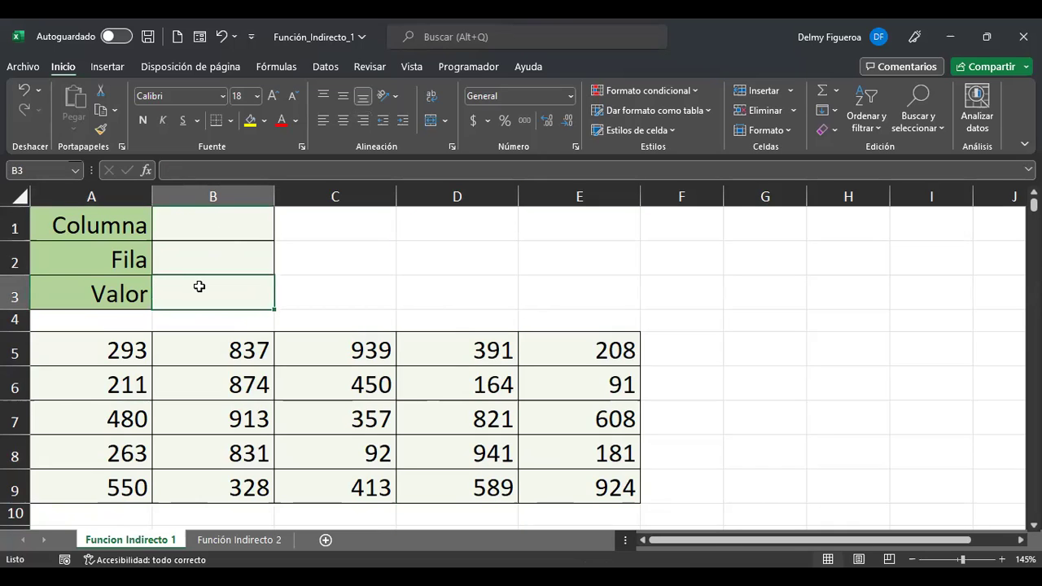
text(+)
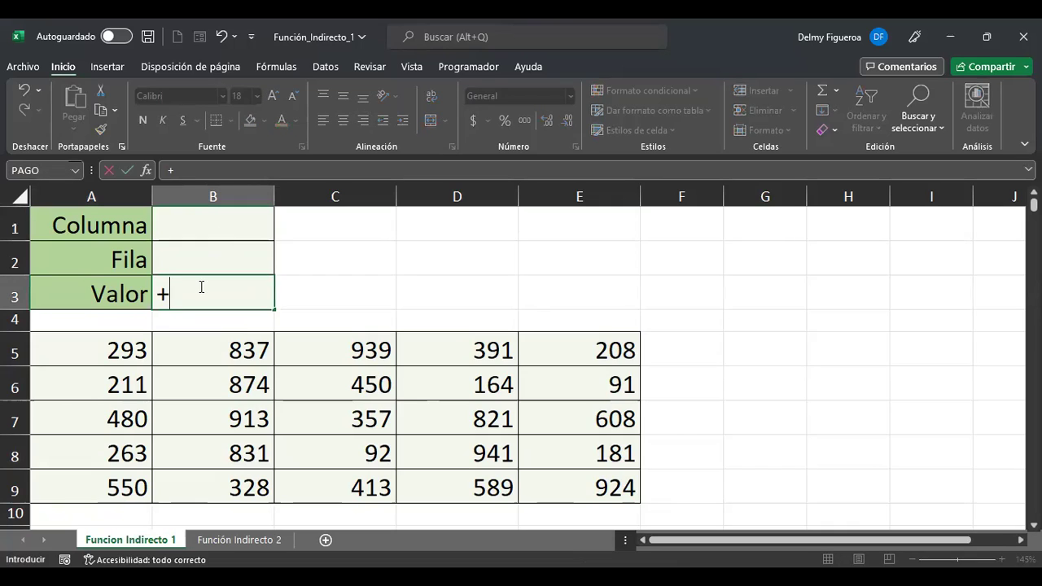
text(indire)
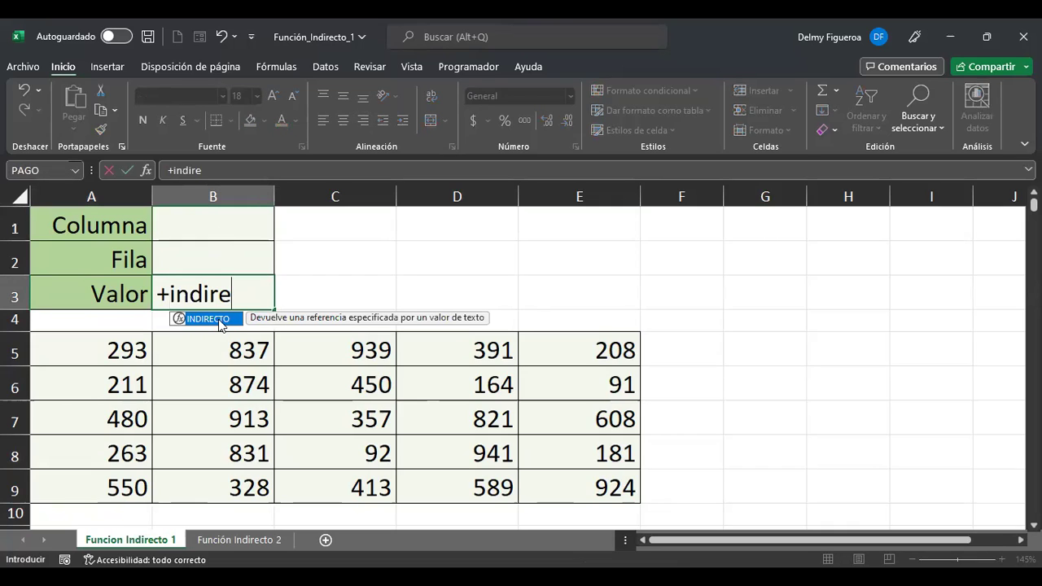
double_click(218, 319)
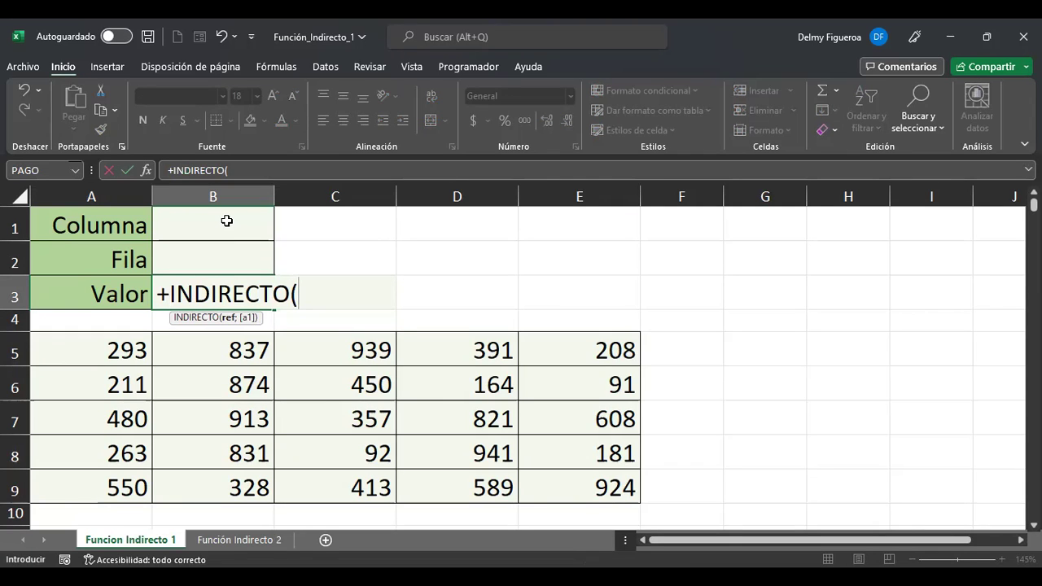
key(Escape)
scroll(317, 402, down, 3)
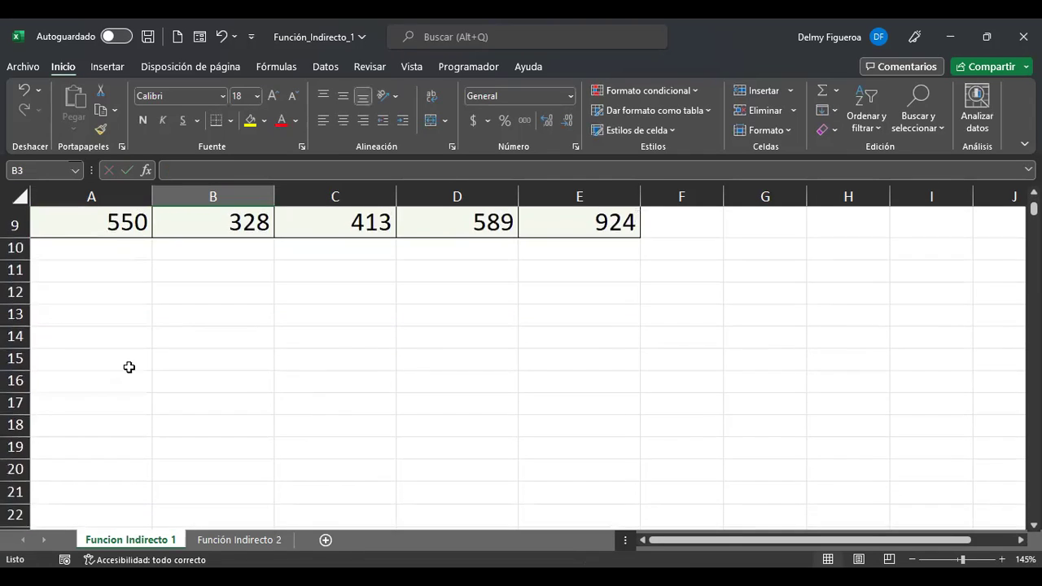
click(121, 354)
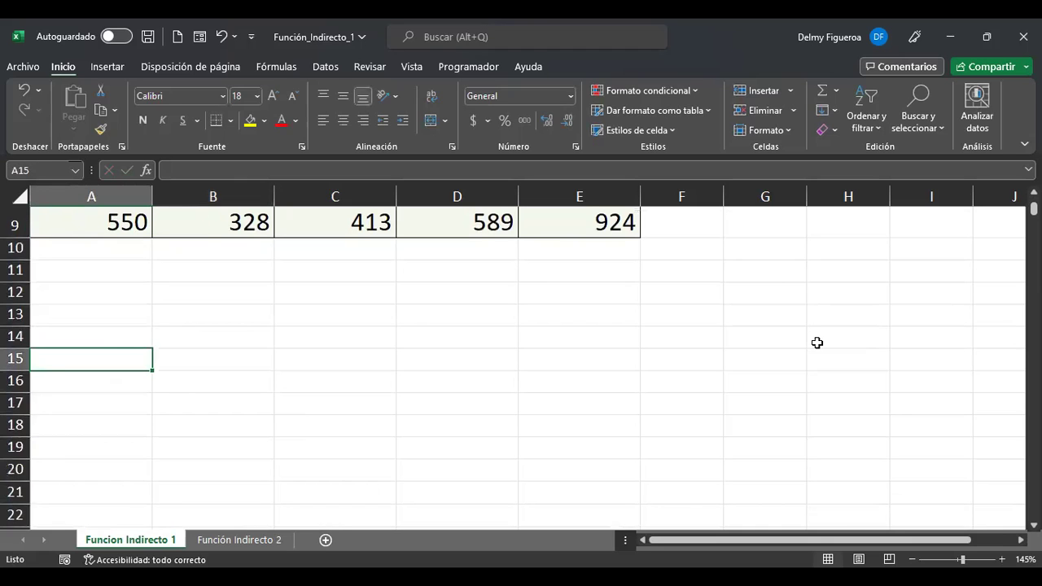
text(+)
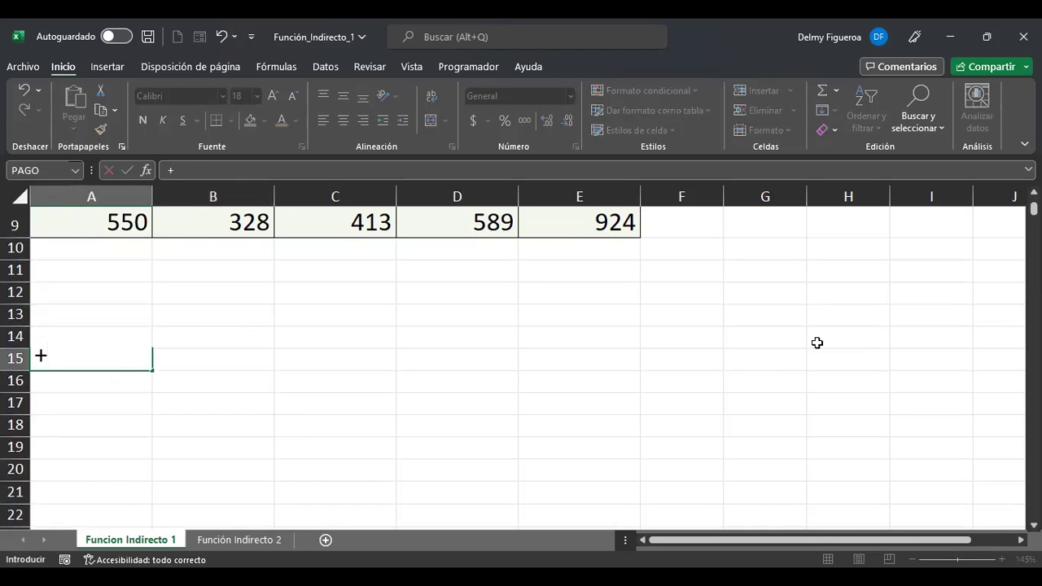
text(indir)
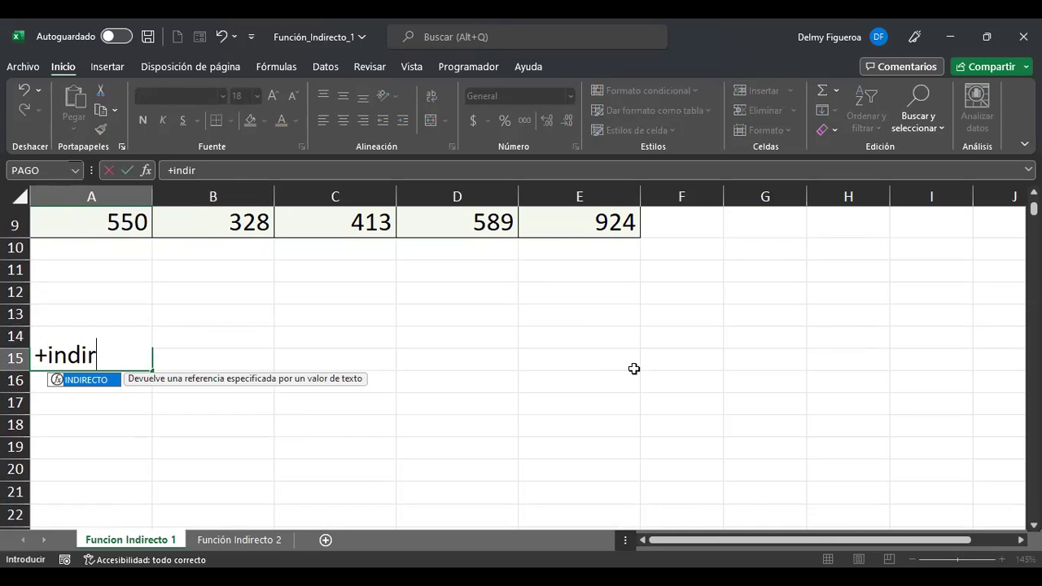
double_click(93, 381)
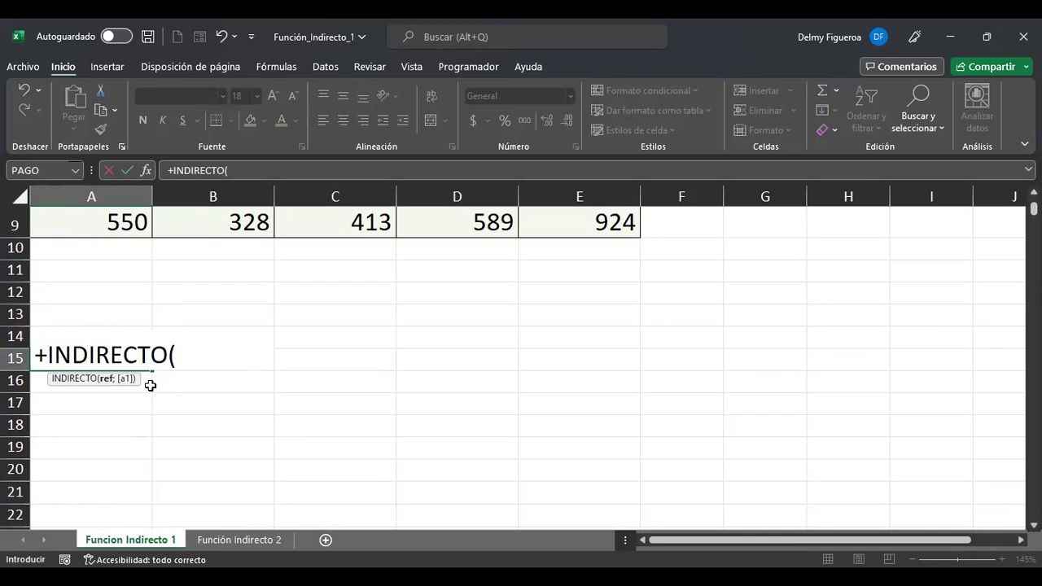
key(Escape)
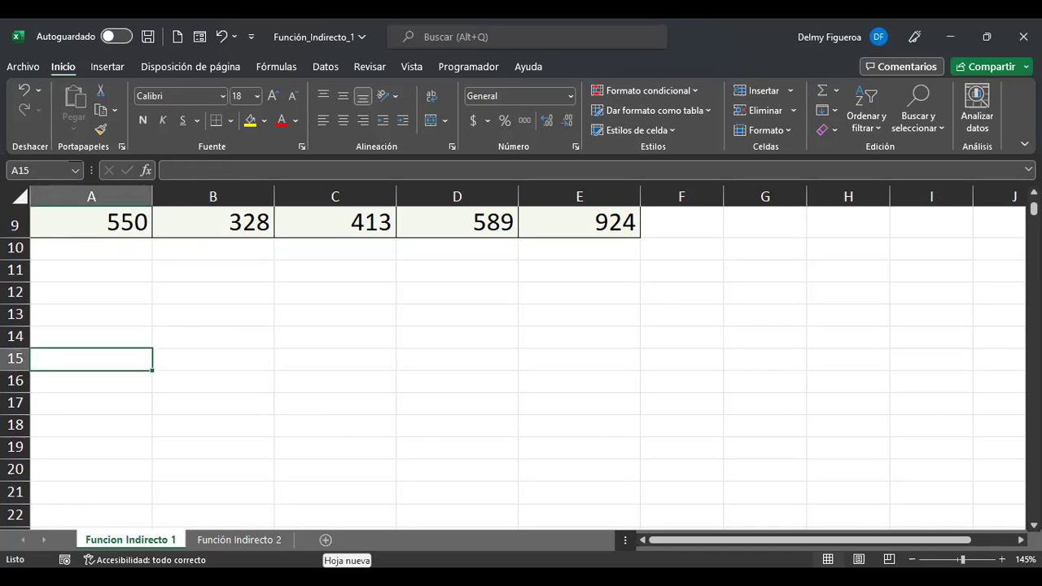
- Add a new worksheet after Funcion Indirecto 1 and set the font size of all its cells to 16 points
click(325, 539)
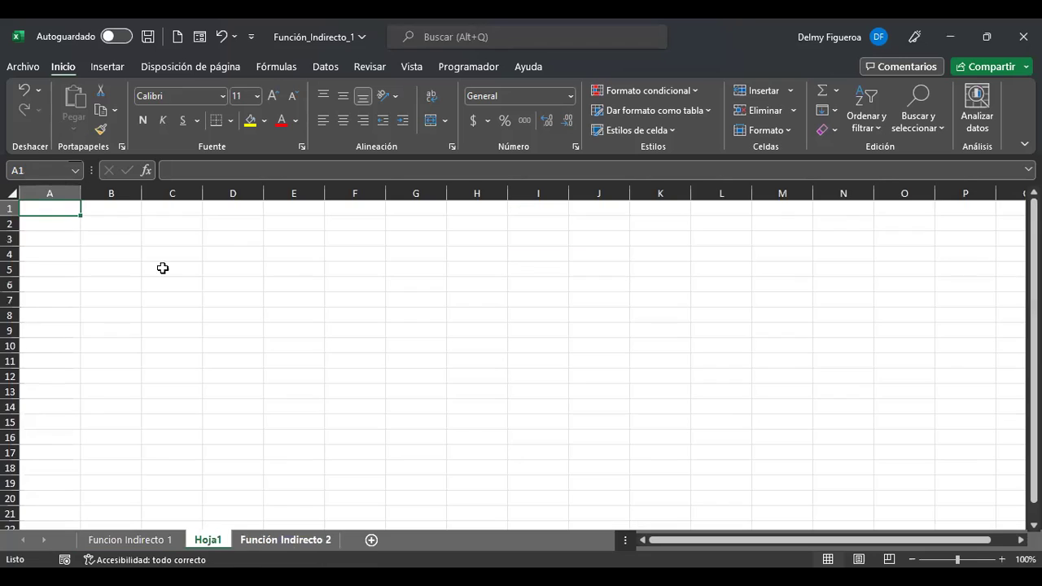
click(12, 192)
click(273, 95)
click(273, 95)
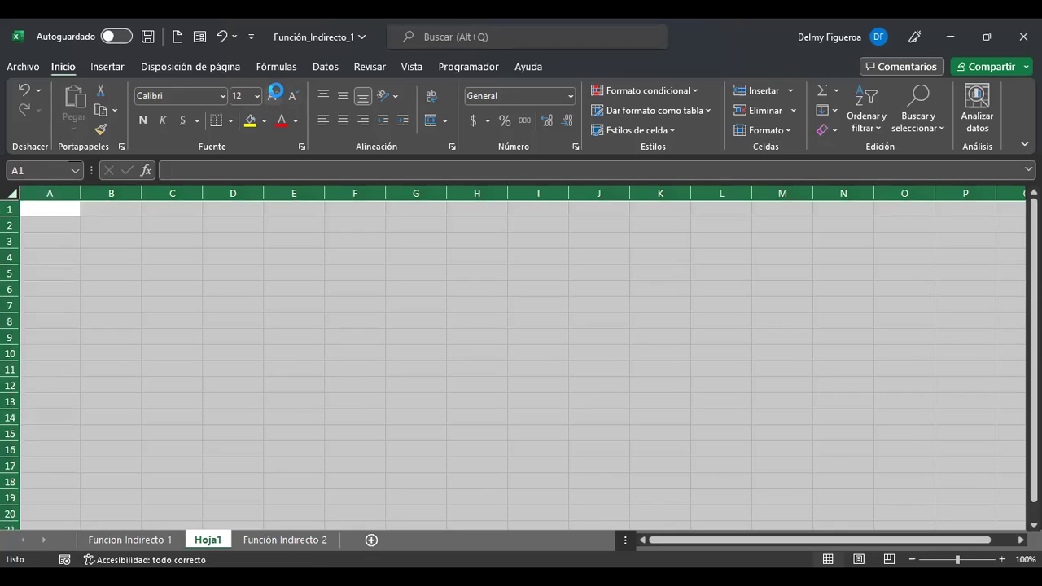
click(273, 95)
ctrl+scroll(337, 328, up, 3)
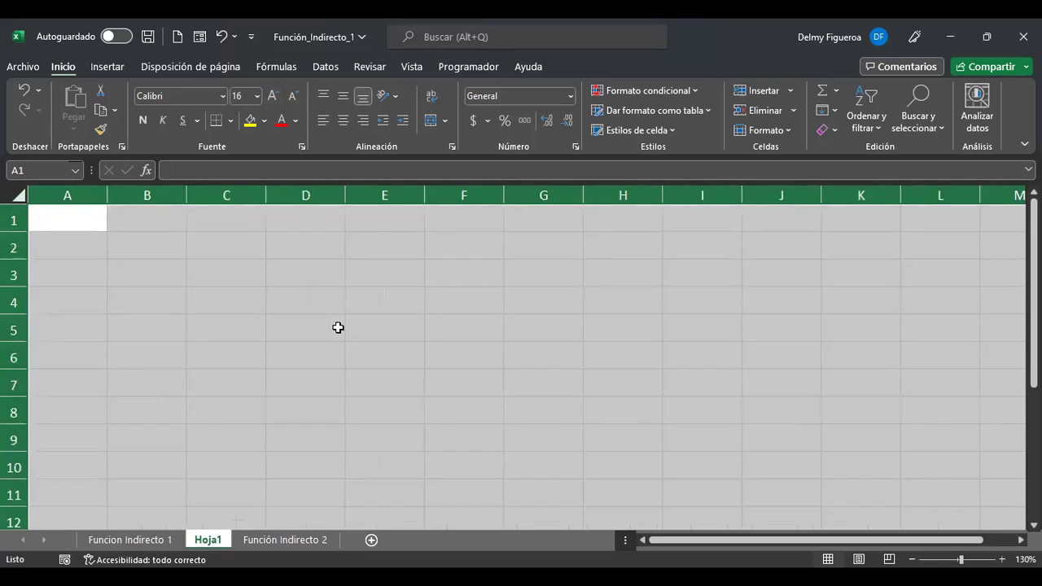
key(ctrl+Home)
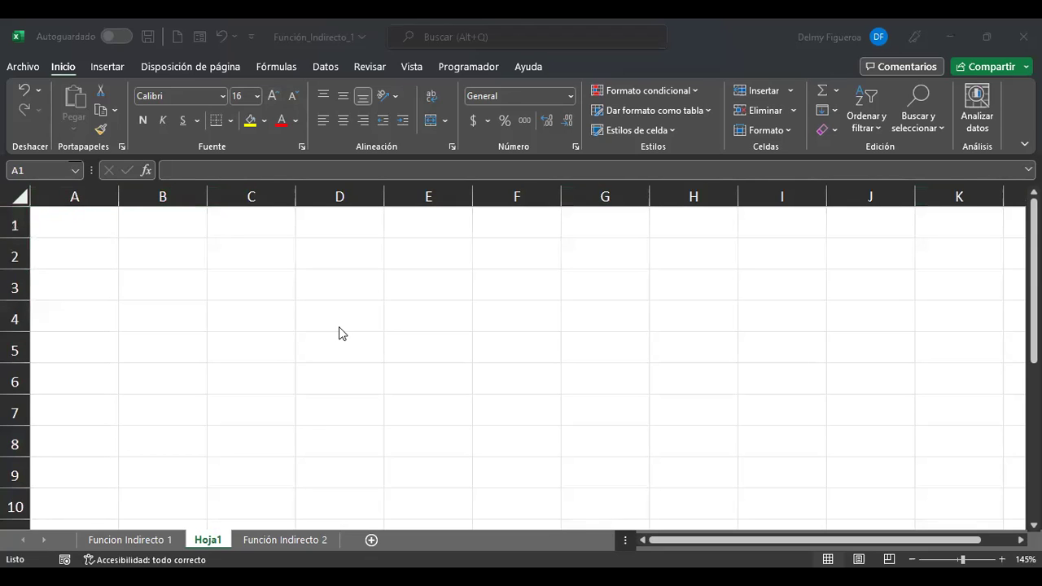
- Enter the heading Datos in A1 of Hoja1 and the formula +INDIRECTO(B1) in A2
text(Datos)
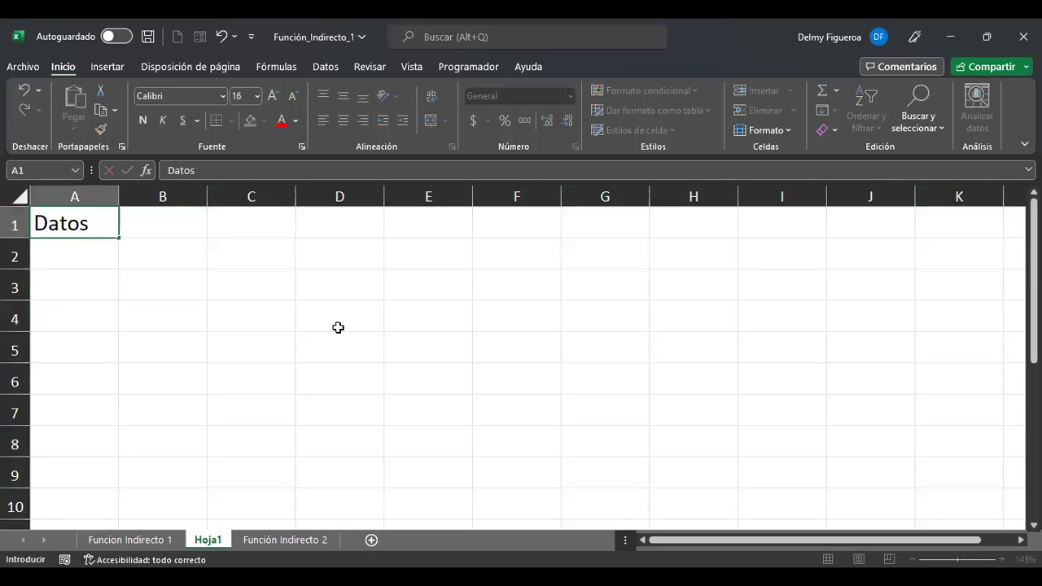
key(Return)
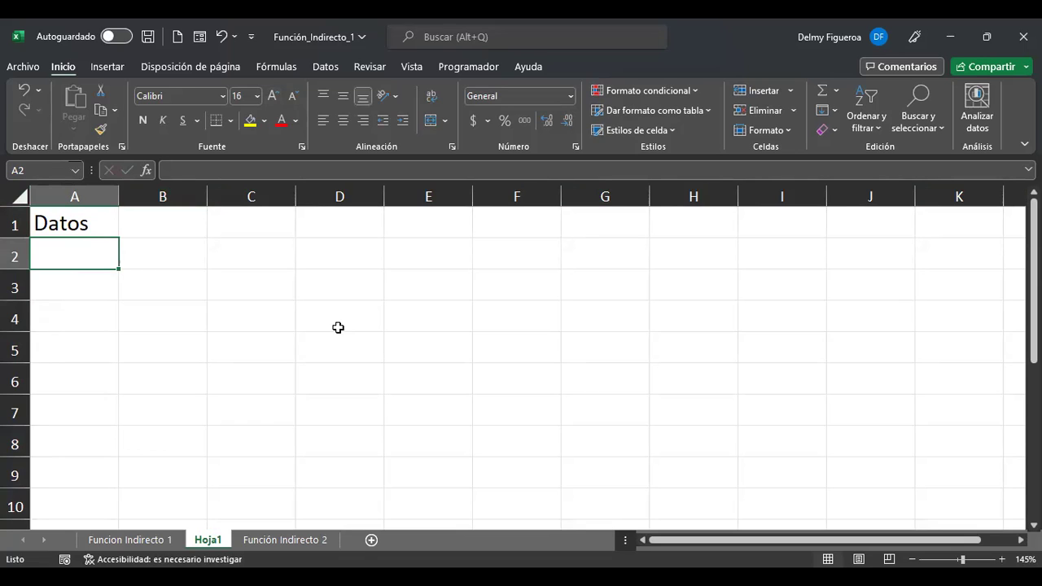
text(+)
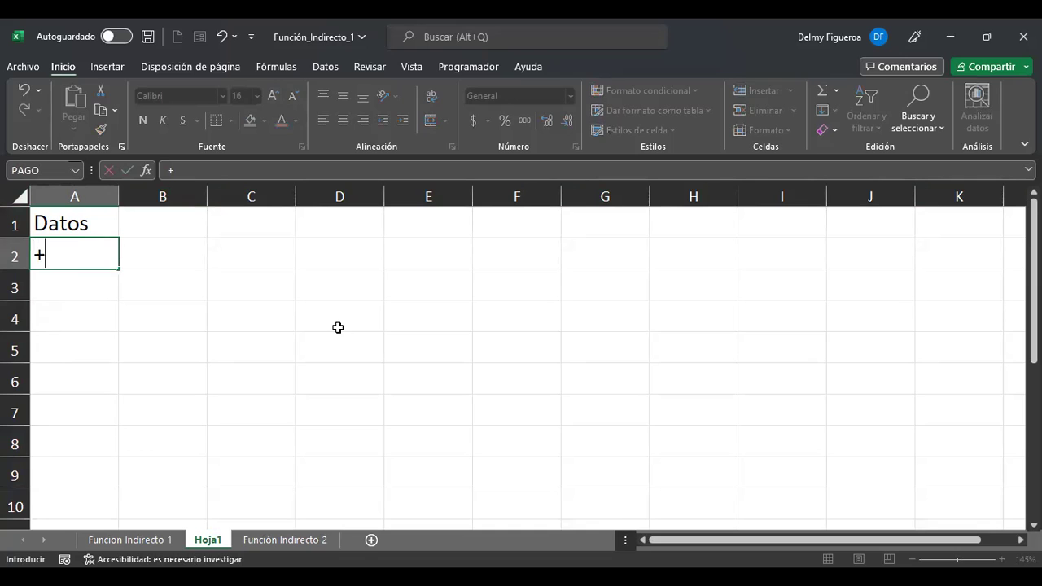
text(indire)
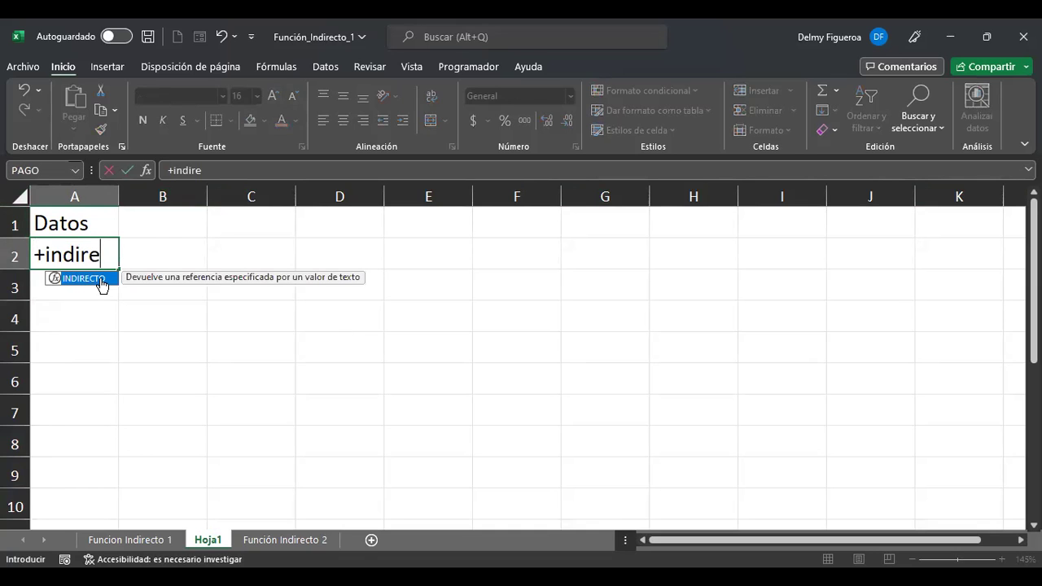
double_click(100, 284)
click(179, 233)
key(Return)
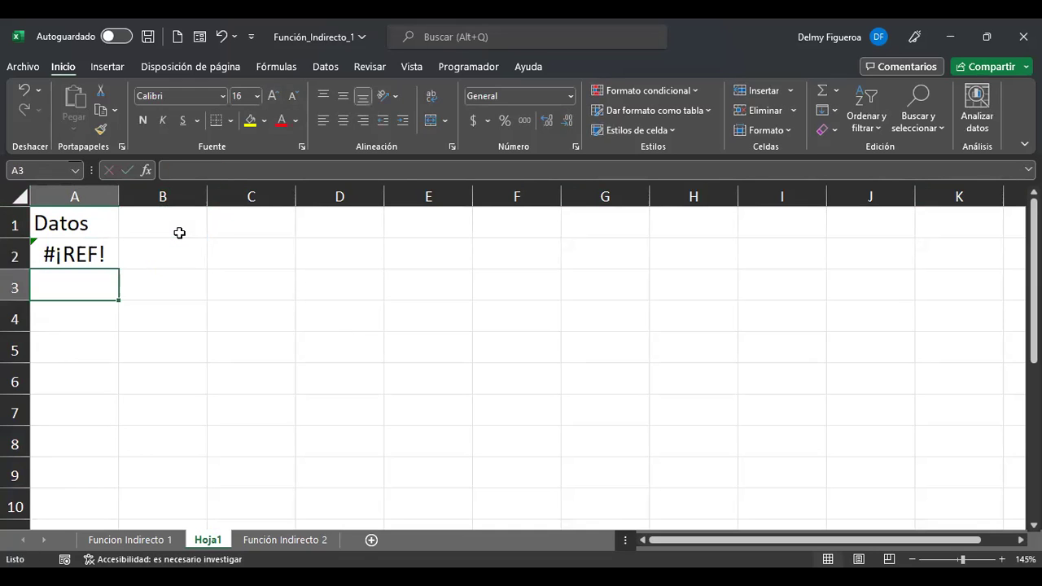
- Edit the INDIRECTO formula in cell A2 that refers to B1
key(Up)
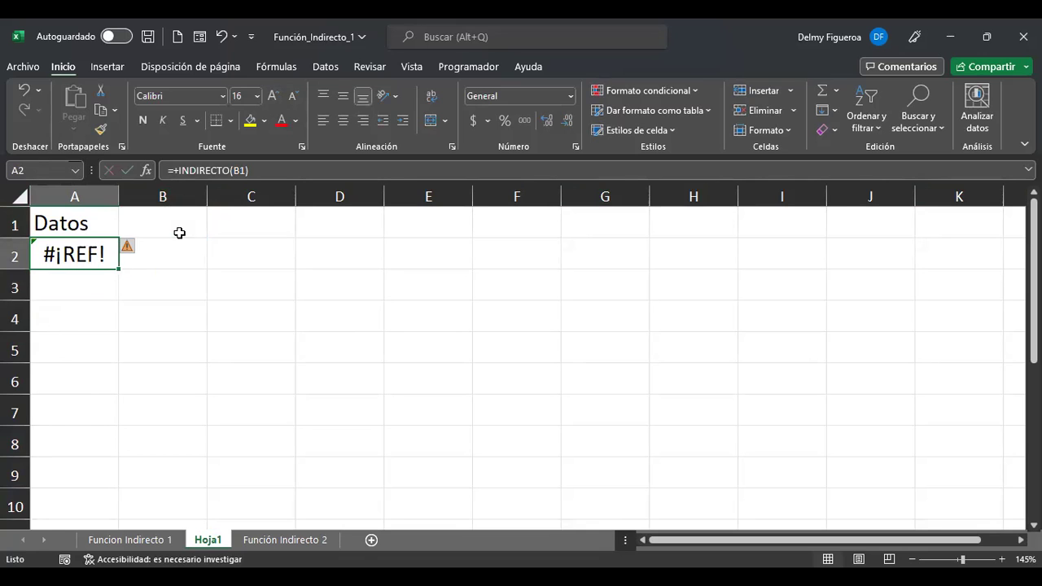
key(F2)
key(Return)
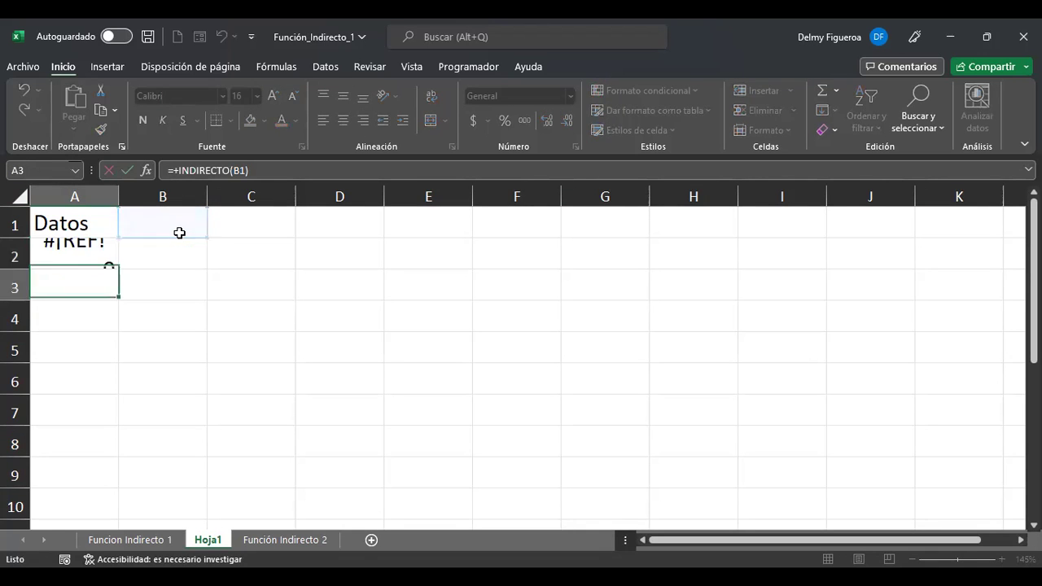
- Clear the INDIRECTO formula from cell A2 and enter the text B2 in its place
key(Up)
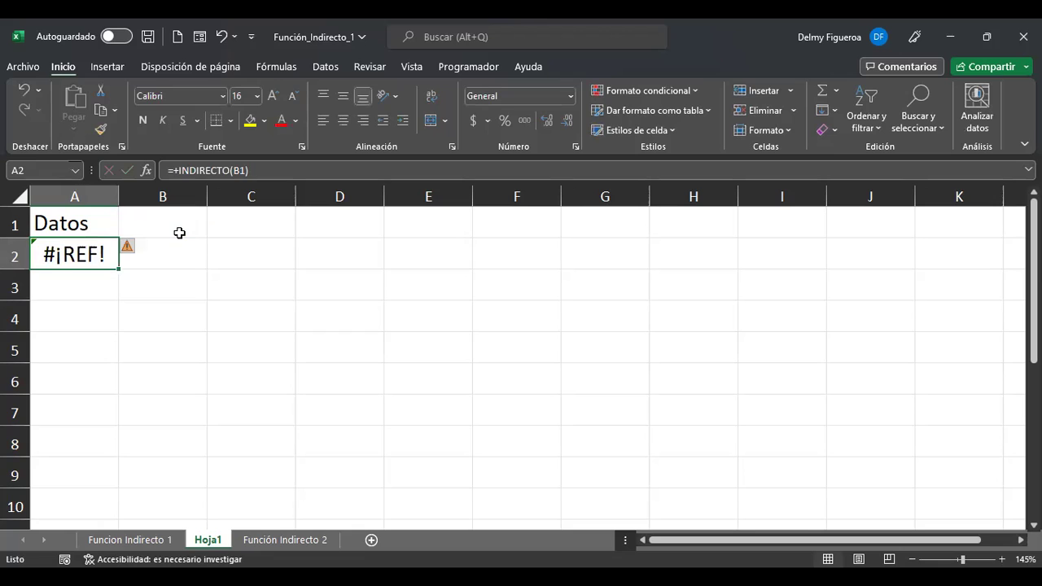
key(Right)
key(Up)
key(Down)
key(Left)
key(Delete)
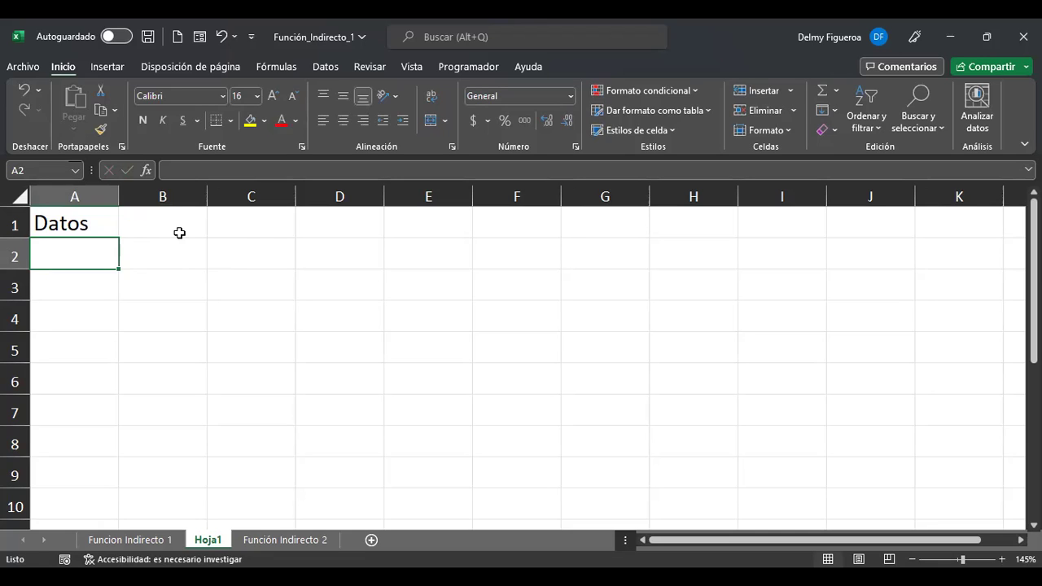
text(B2)
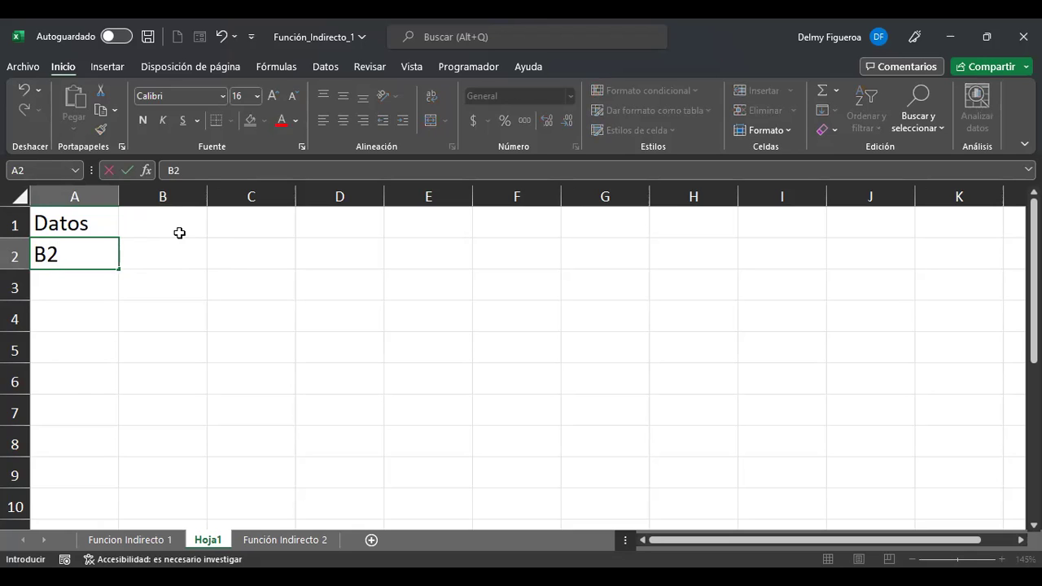
key(Return)
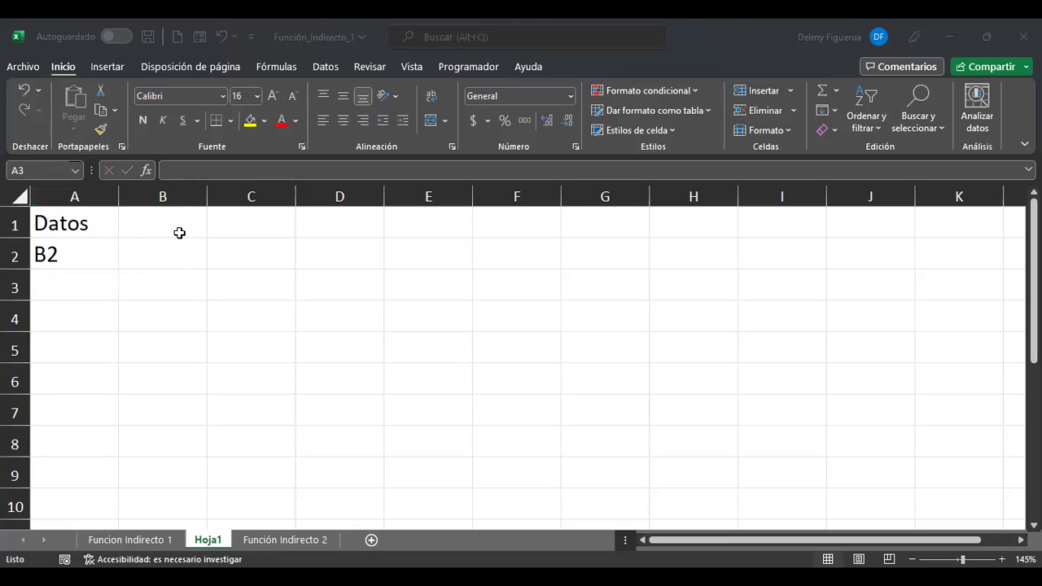
- Enter the value 1100 in cell B2, next to the B2 reference text
key(alt+Tab)
key(Up)
key(Right)
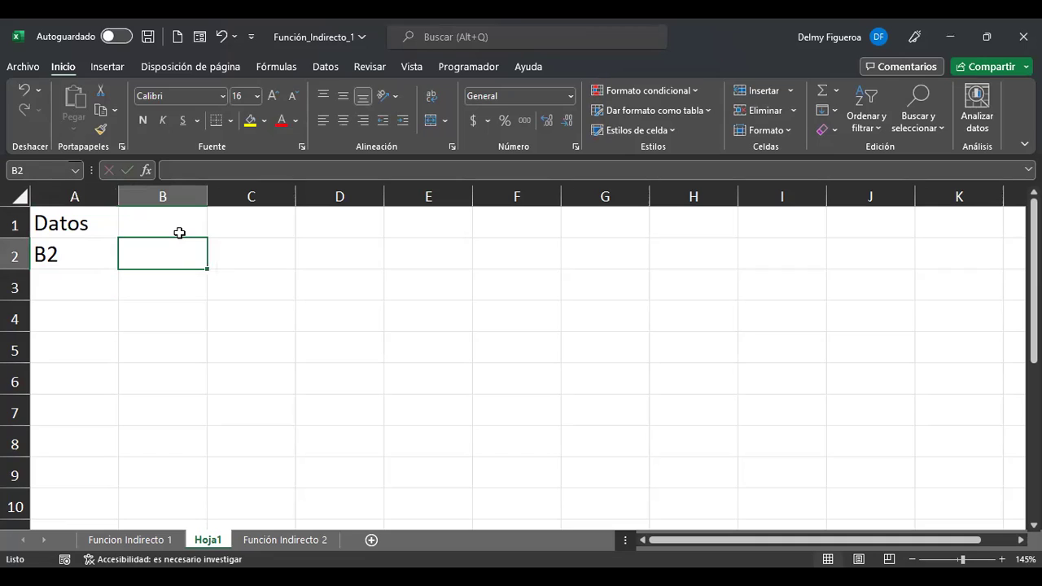
key(Left)
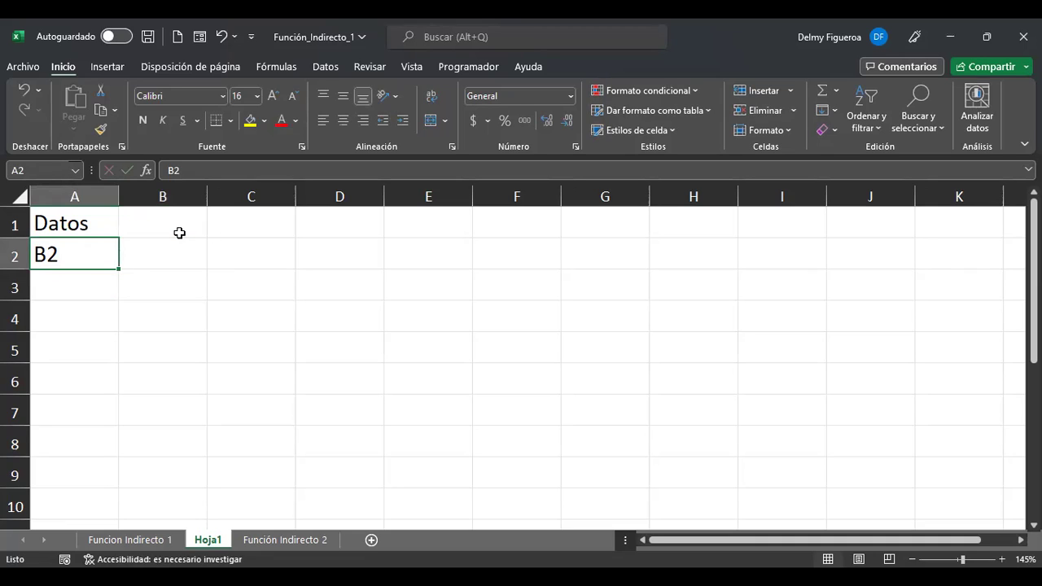
key(Right)
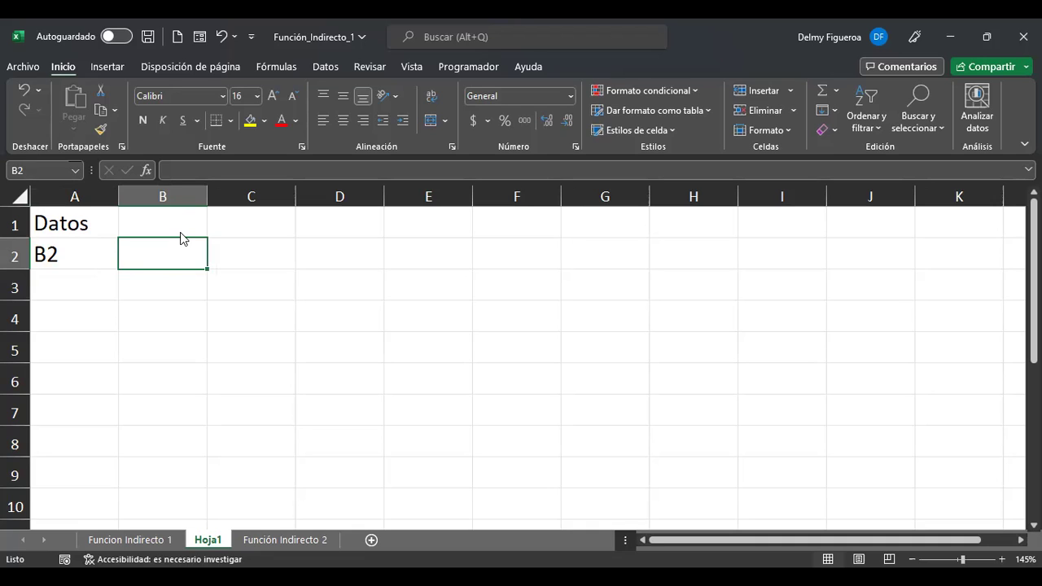
text(1100)
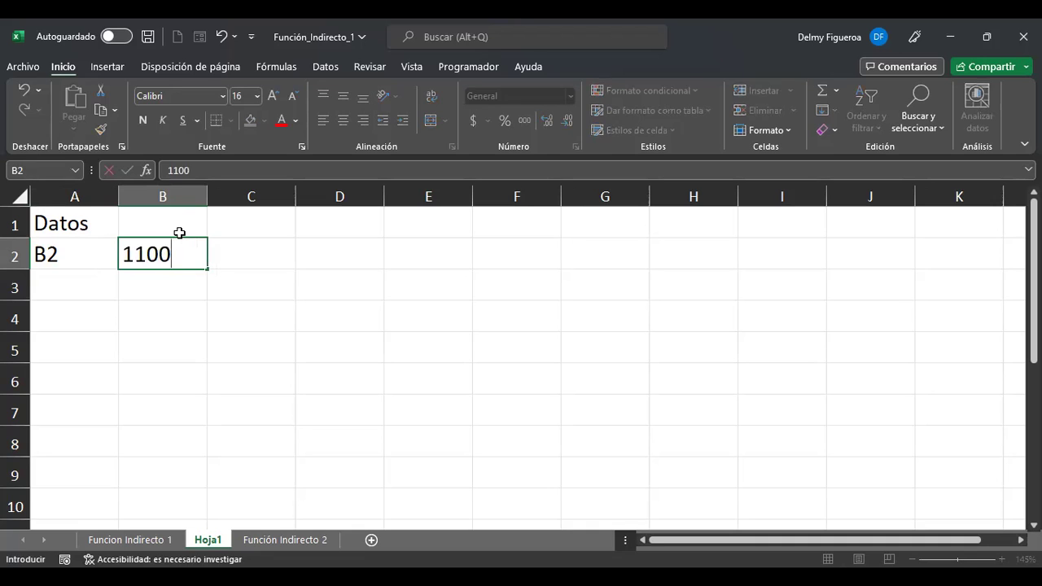
key(Return)
- Enter the reference text B3 in cell A3 and the value 50 in cell B3
key(Up)
key(Down)
key(Left)
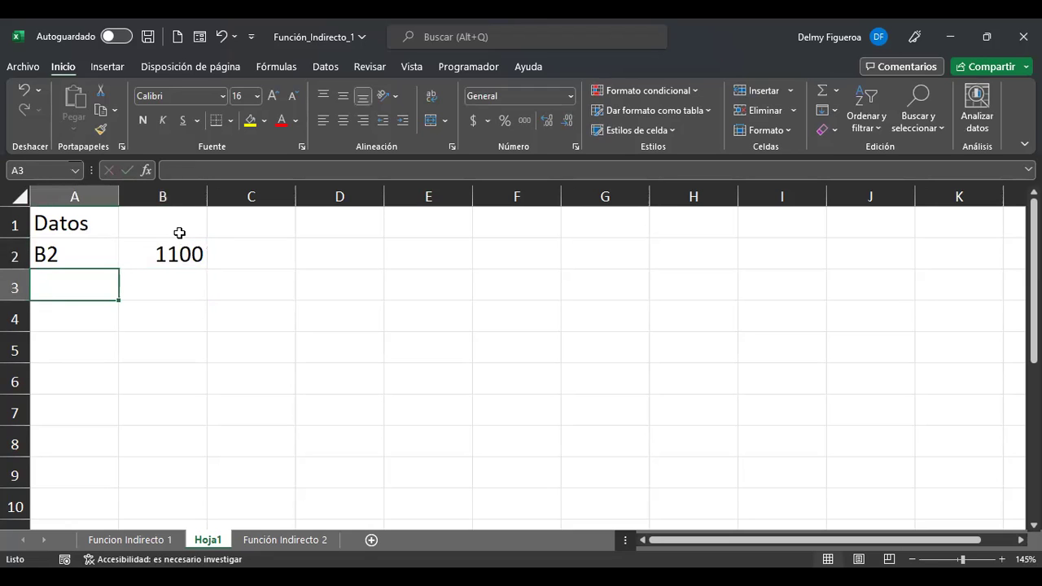
text(B3)
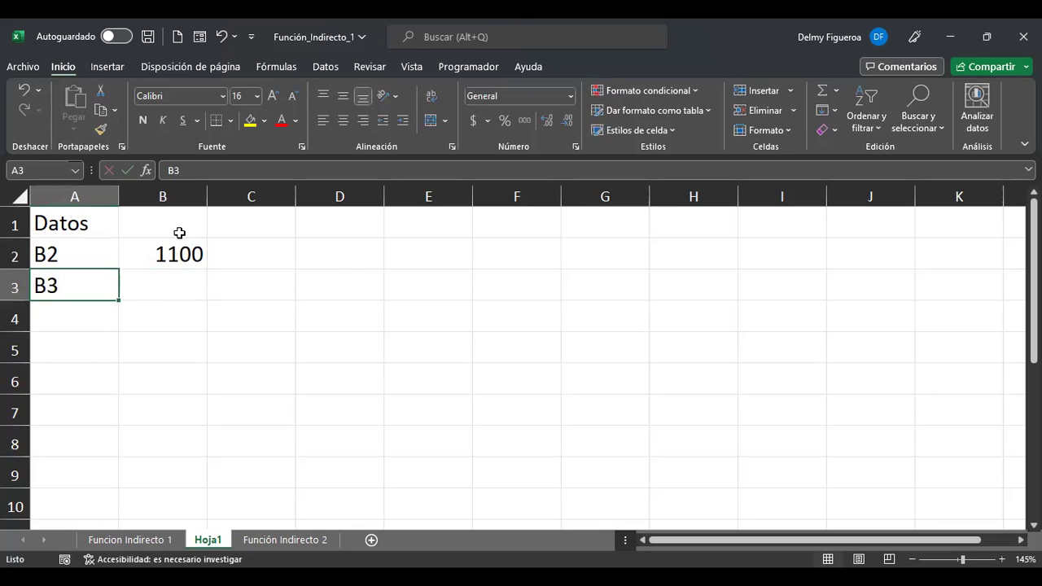
key(Right)
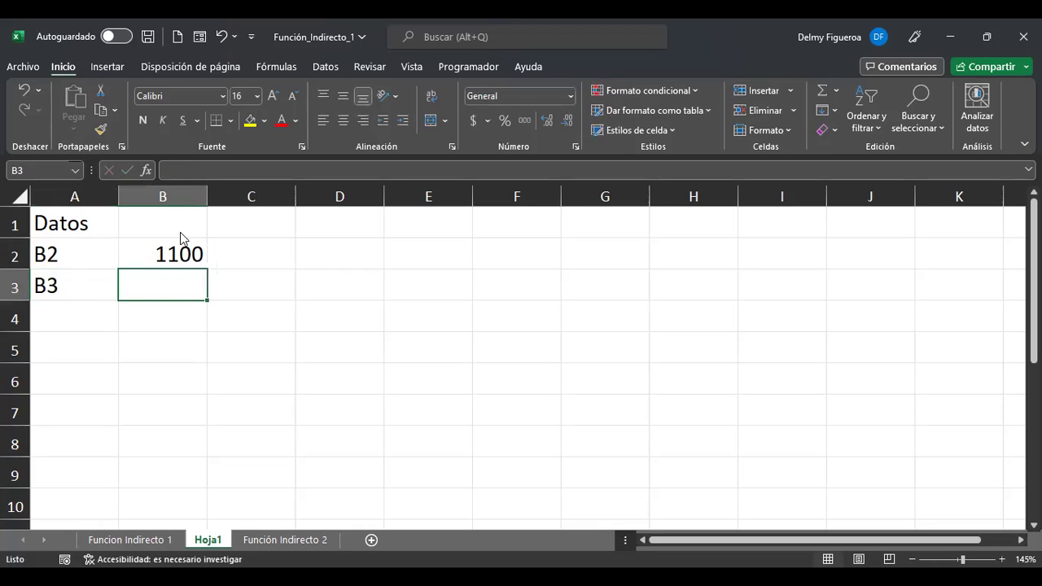
text(50)
key(Return)
key(Left)
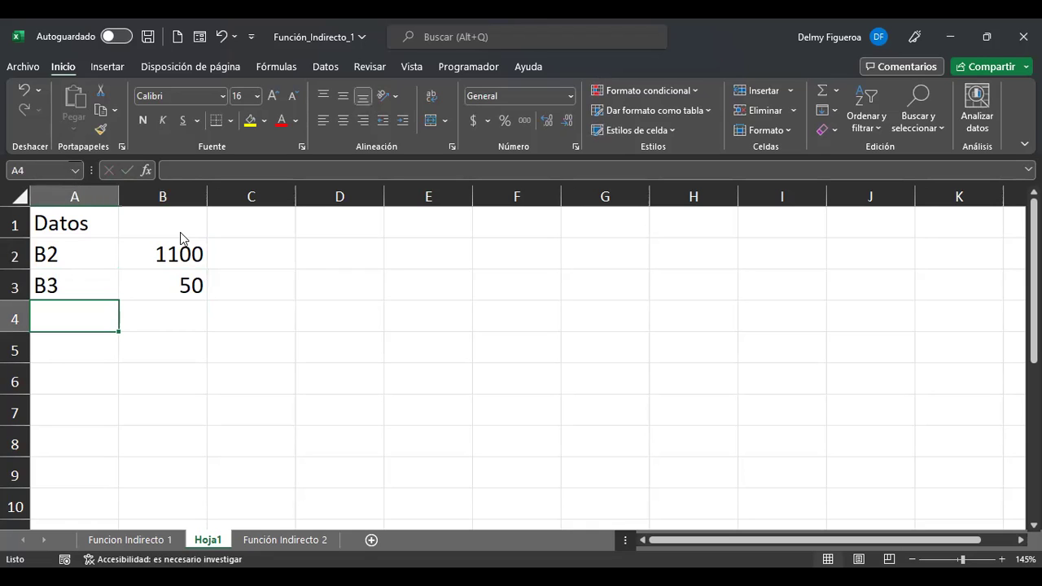
- Define a person's first name as the range name of cell B4
key(Right)
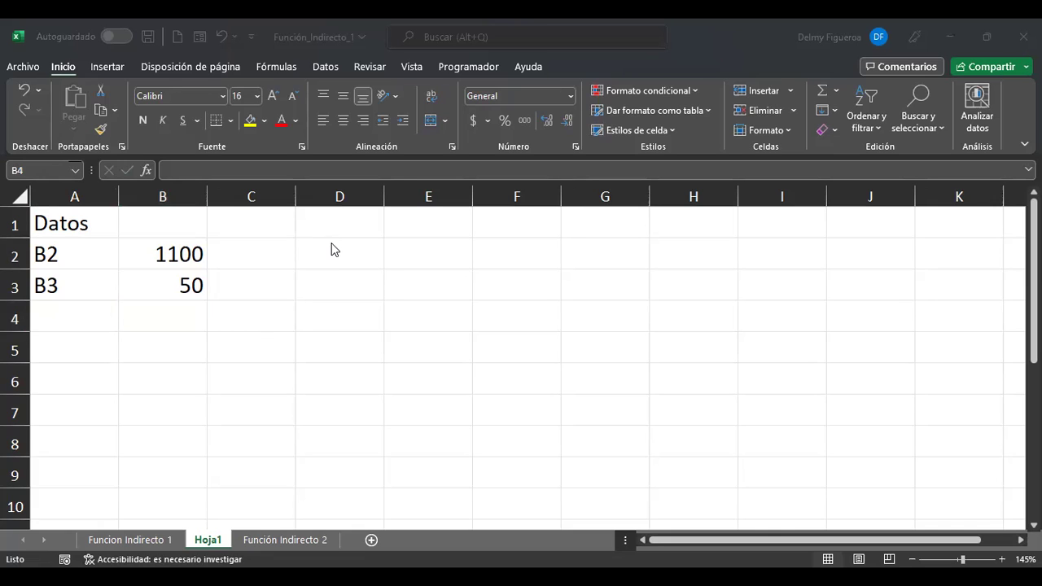
click(173, 312)
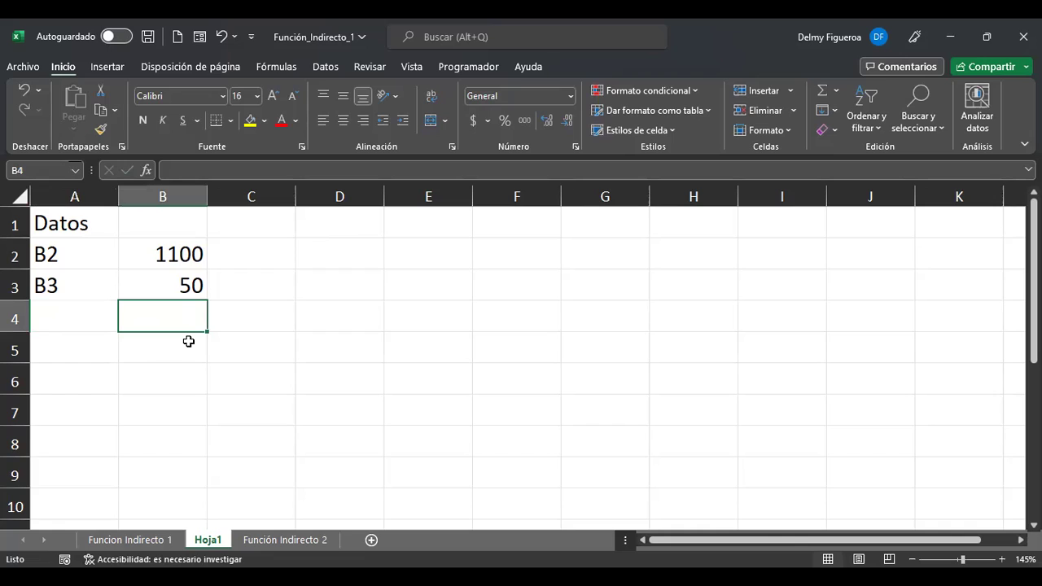
click(38, 171)
text(Carlos)
key(Return)
- Enter the first name used as B4's range name in cell A4, and the number 5 in cell A5
key(Left)
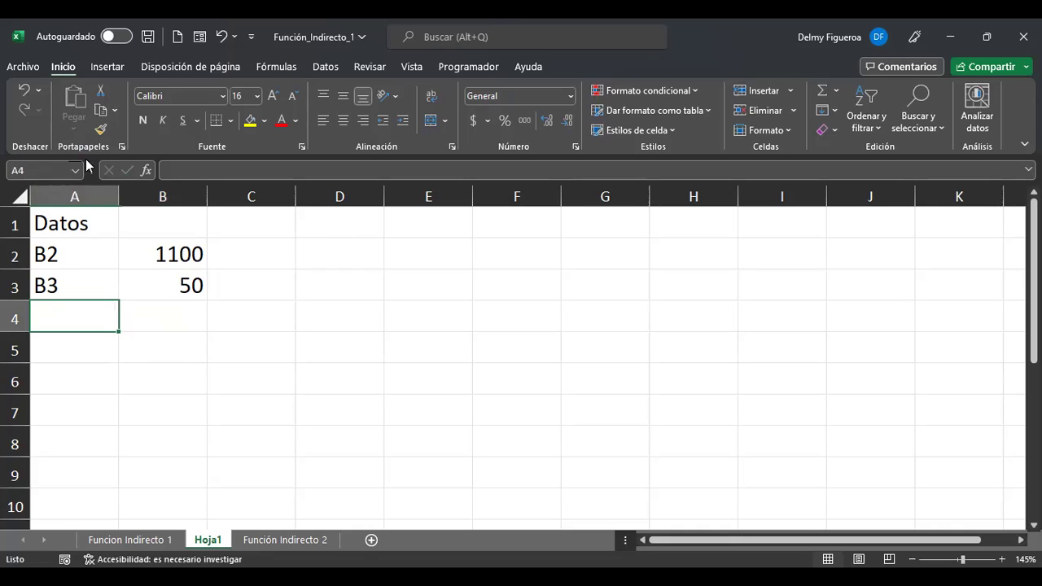
text(Carlos)
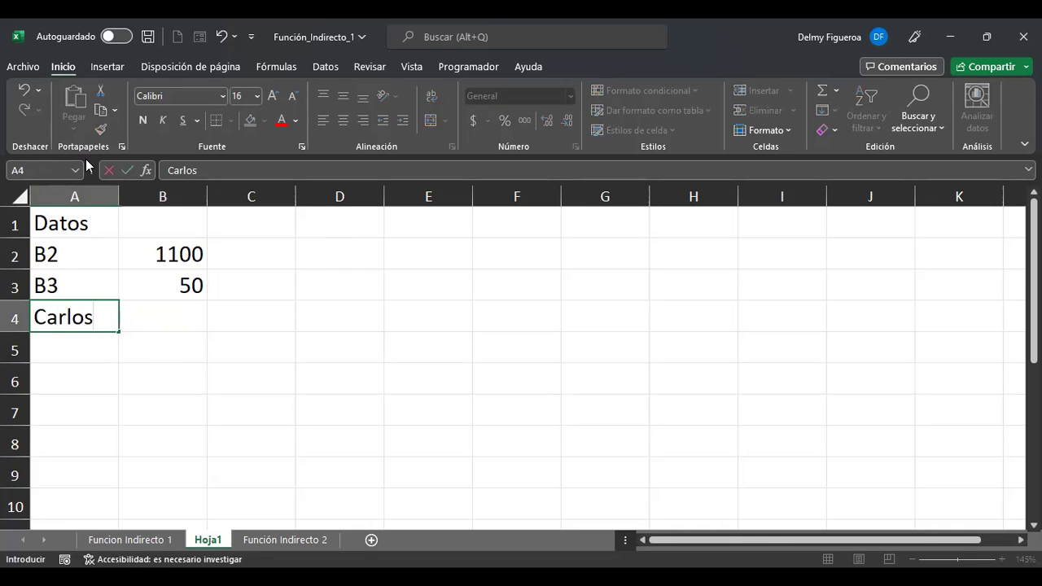
key(Tab)
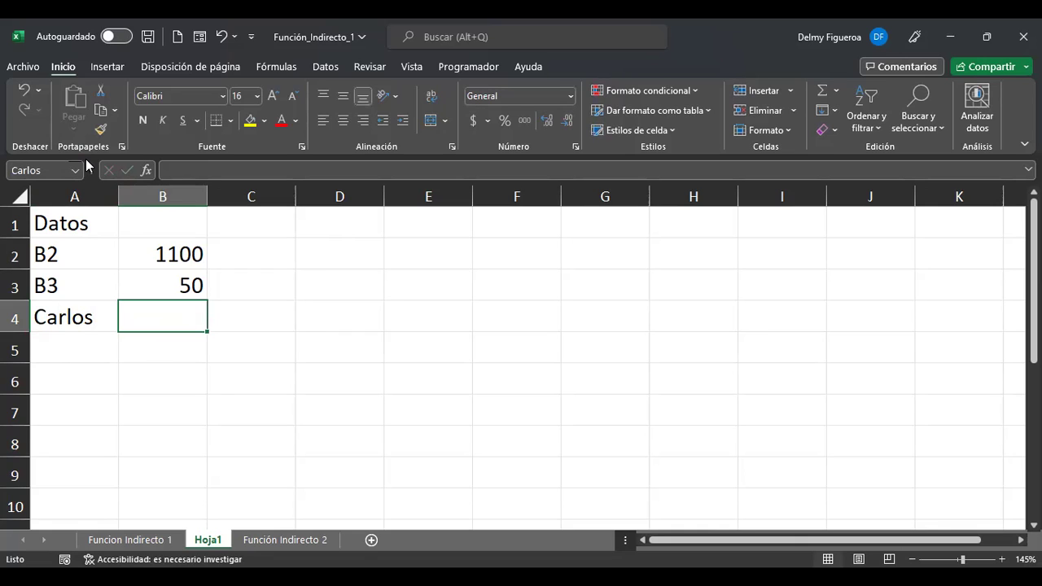
key(Left)
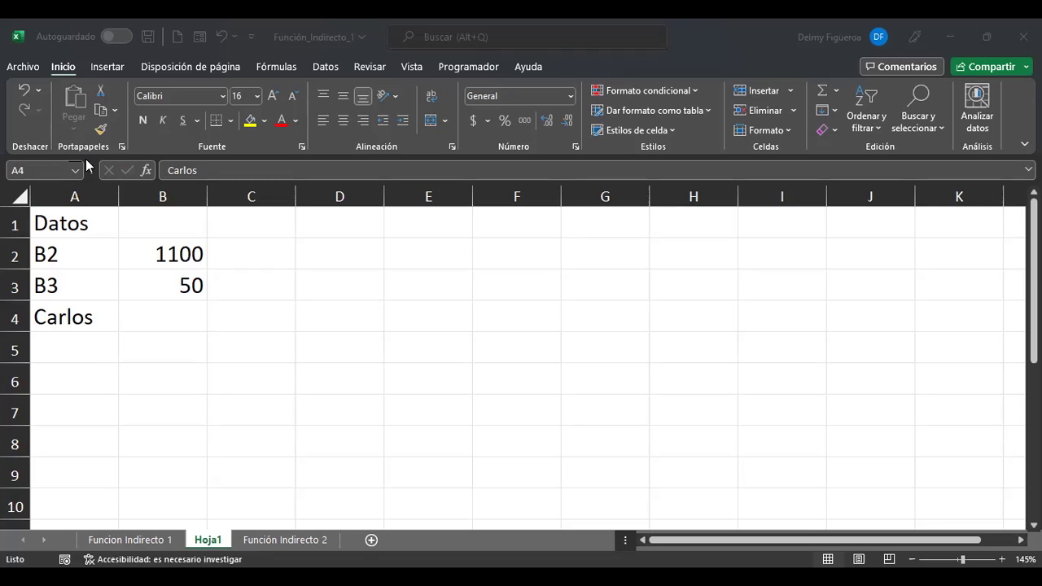
key(Return)
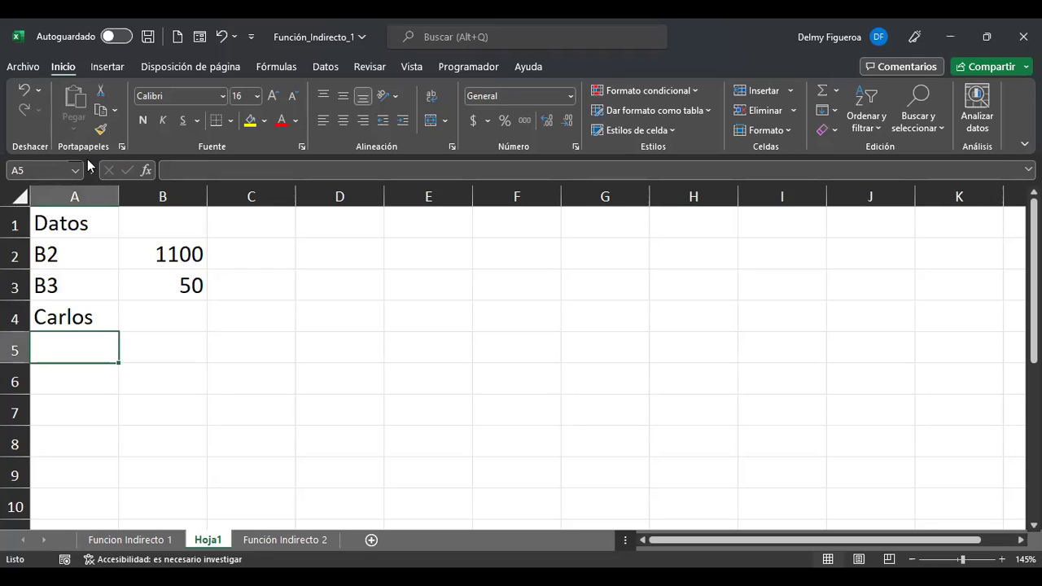
text(5)
key(Tab)
key(shift+Tab)
- Enter the value 20 in the named cell B4 and 70 in cell B5
key(Up)
key(Right)
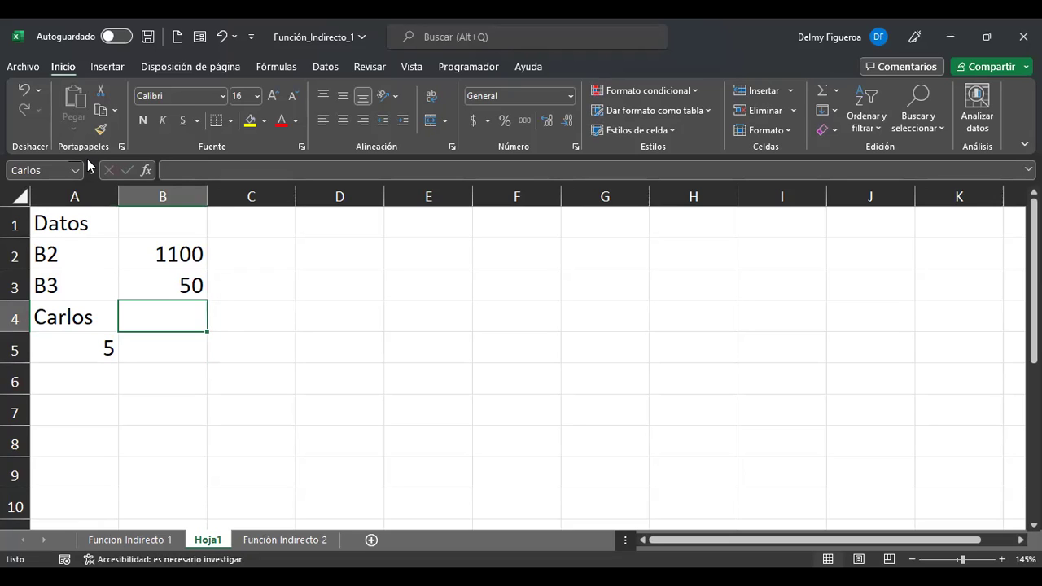
text(20)
key(Return)
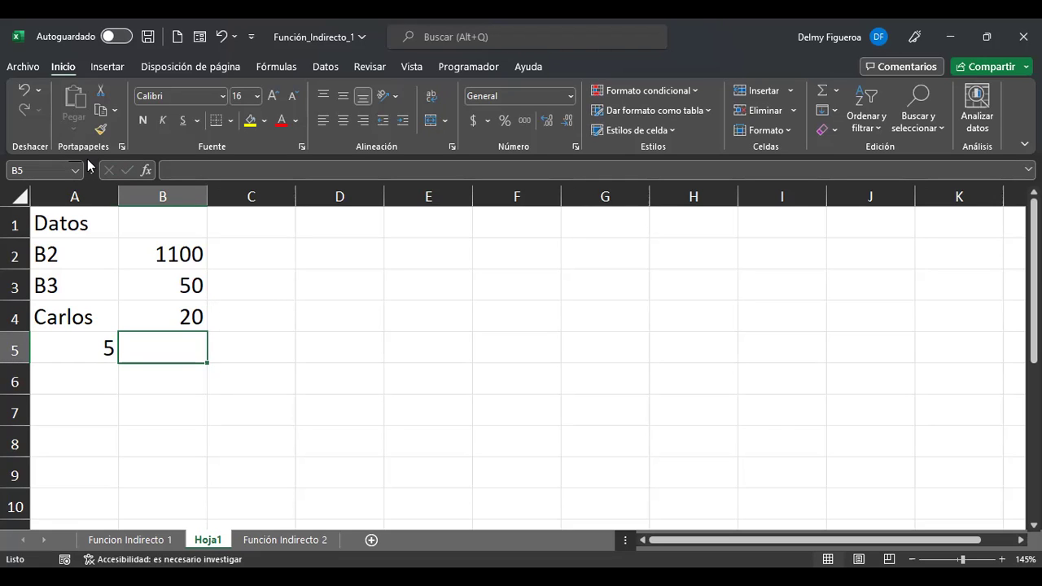
text(70)
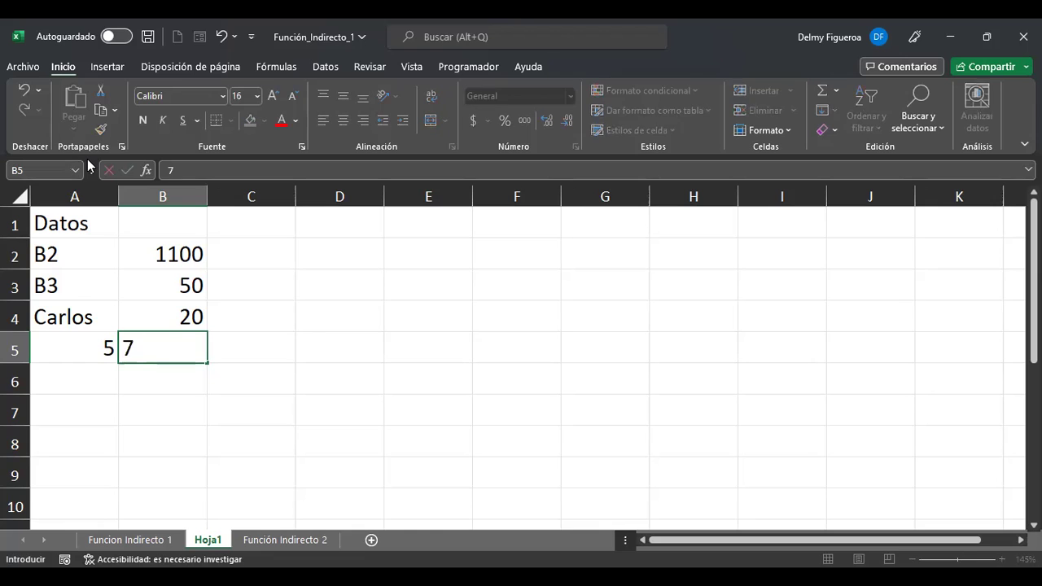
key(Return)
key(Left)
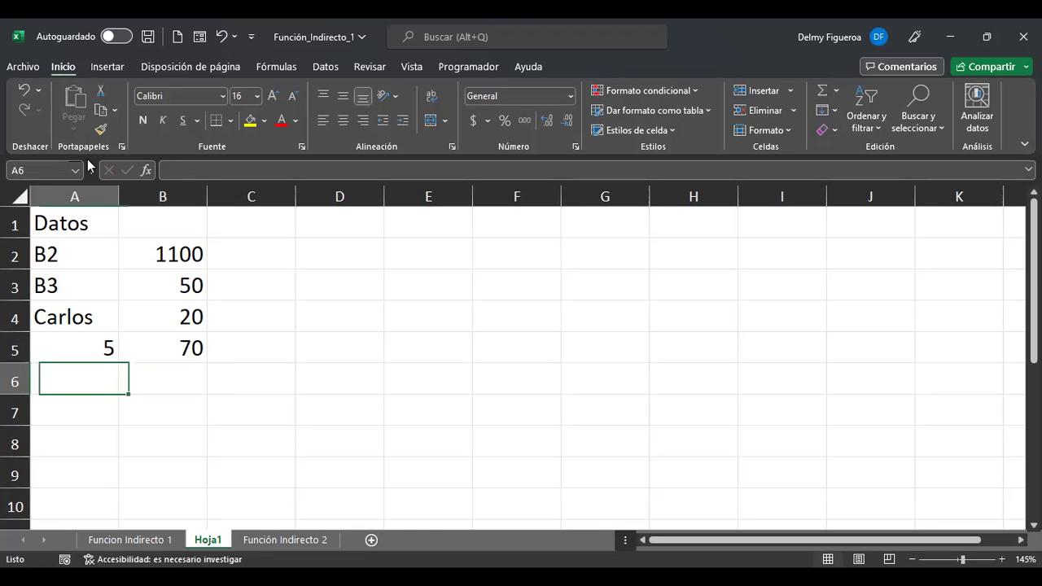
- Examine the entries under the Datos heading, from A2 down to A5
key(Up)
key(Up)
key(Up)
key(Up)
key(Up)
key(Down)
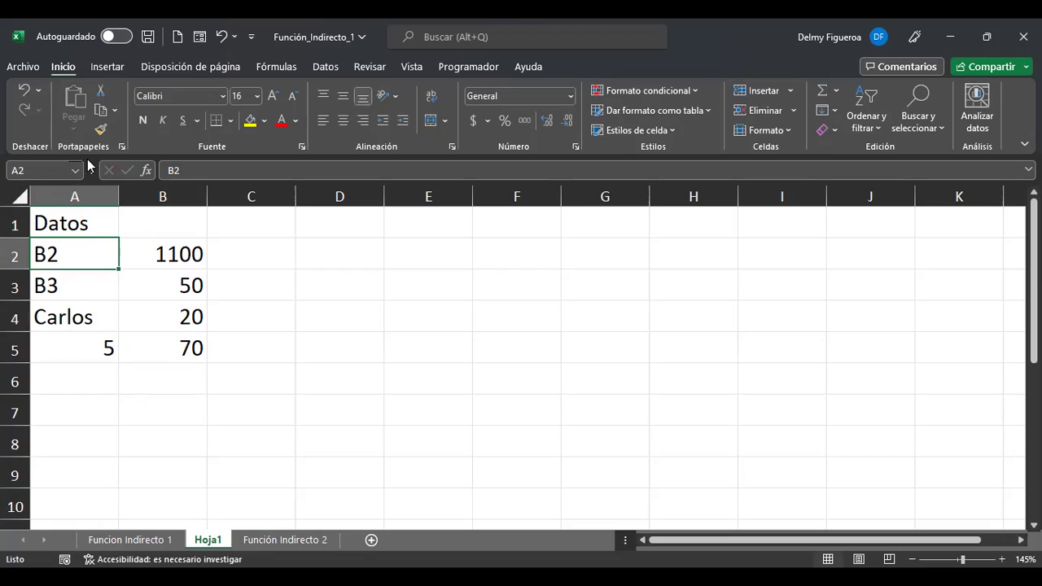
key(Down)
key(Down)
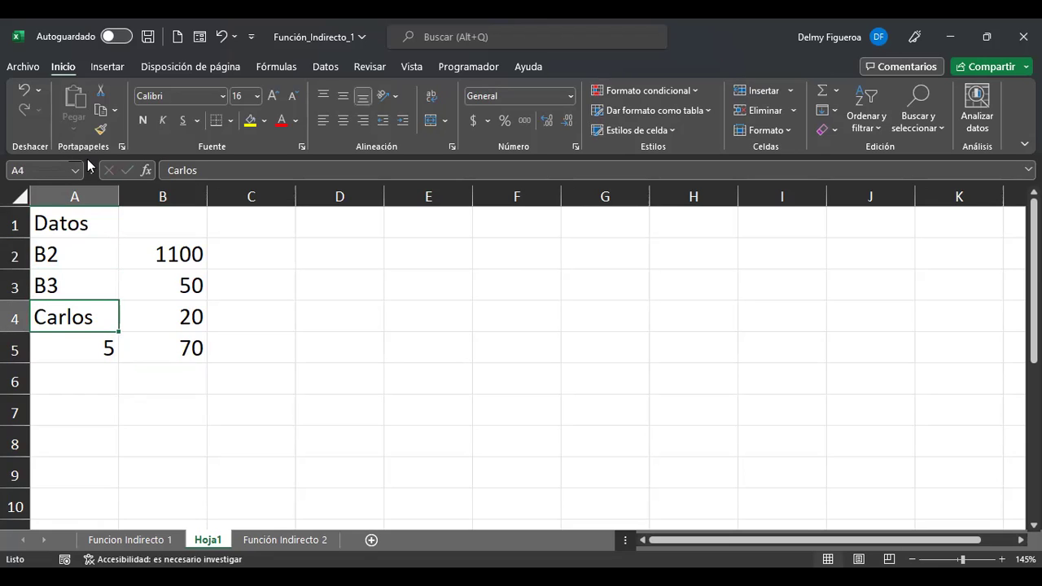
key(Down)
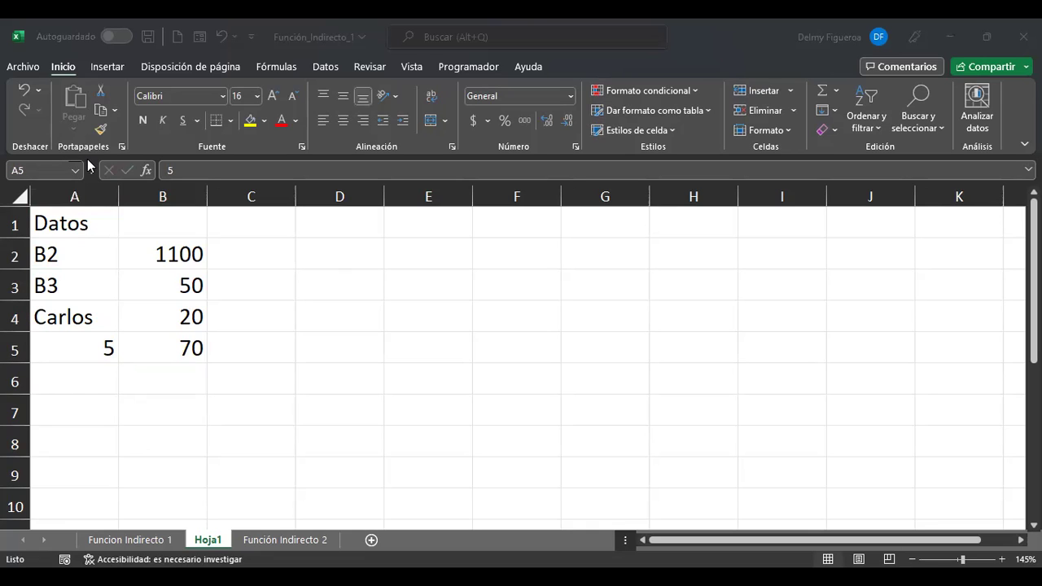
- Enter the formula +INDIRECTO(A2) in cell D2
click(326, 254)
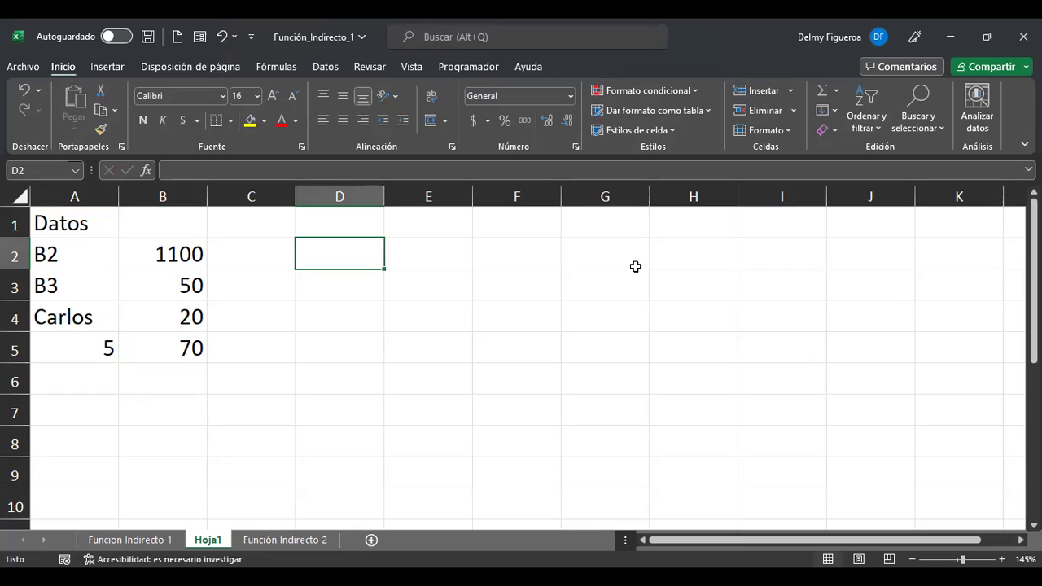
text(+)
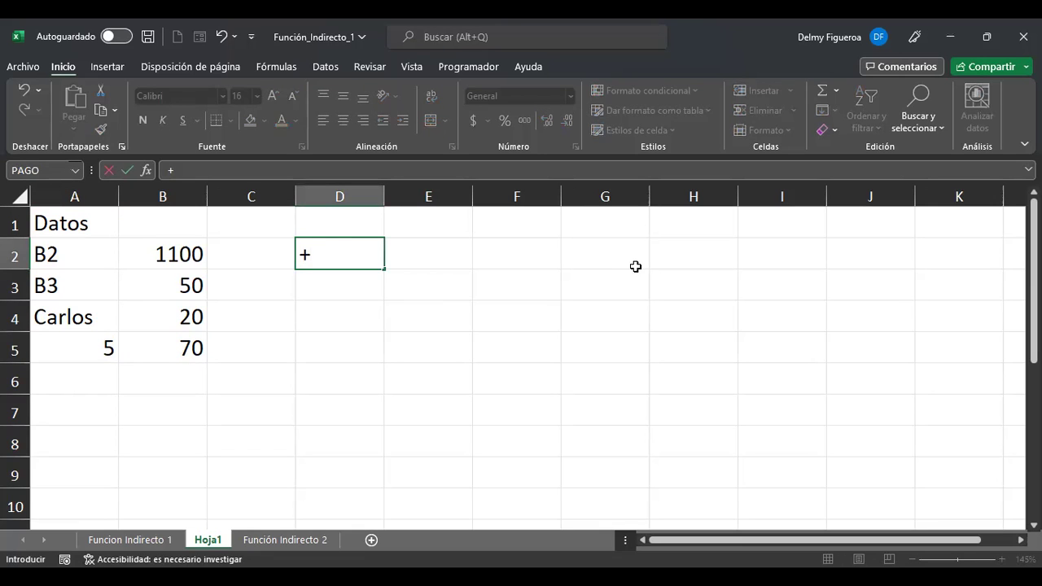
text(indi)
click(351, 292)
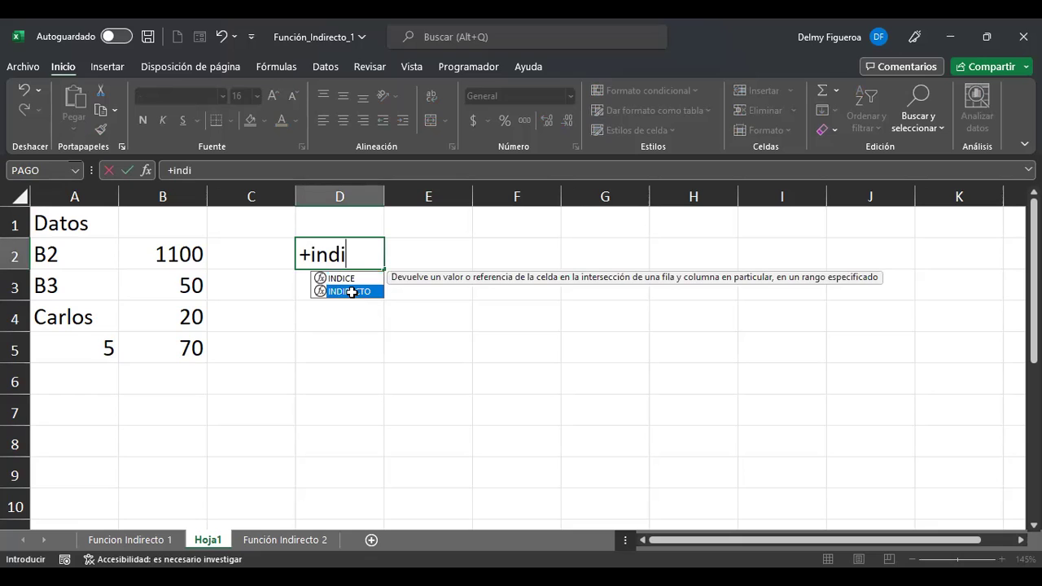
double_click(352, 291)
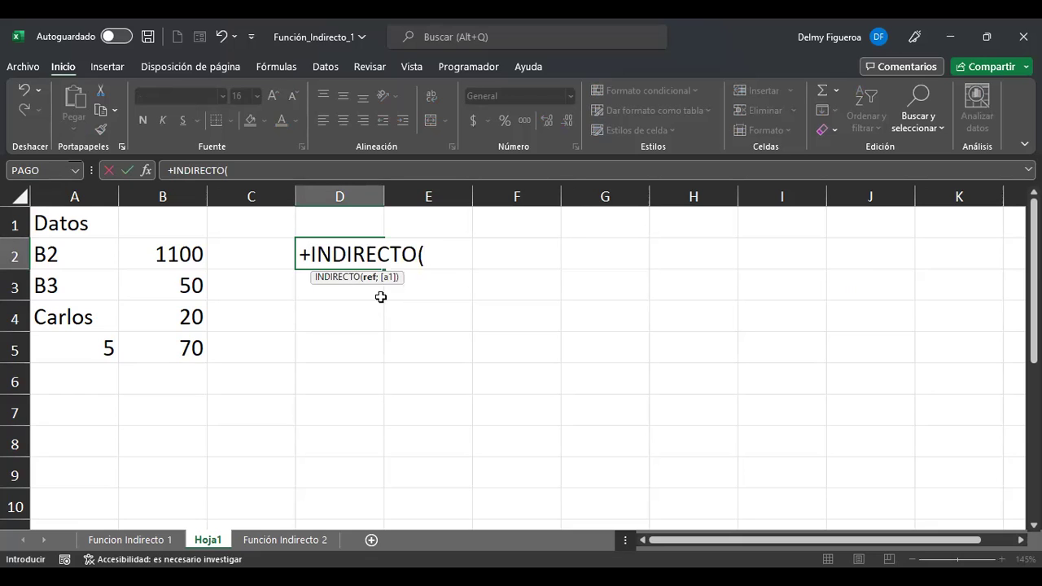
click(73, 252)
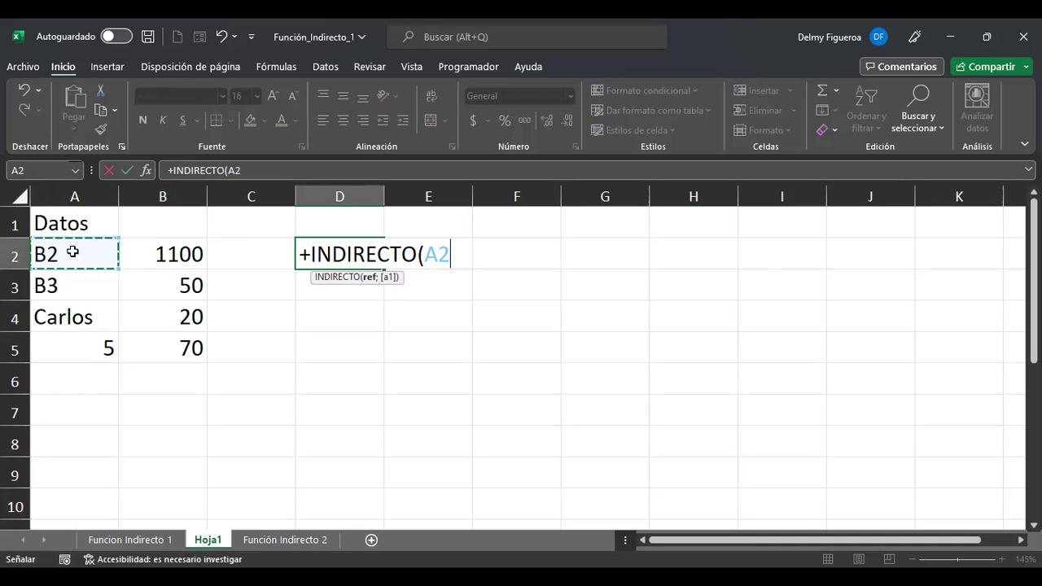
key(Return)
key(Up)
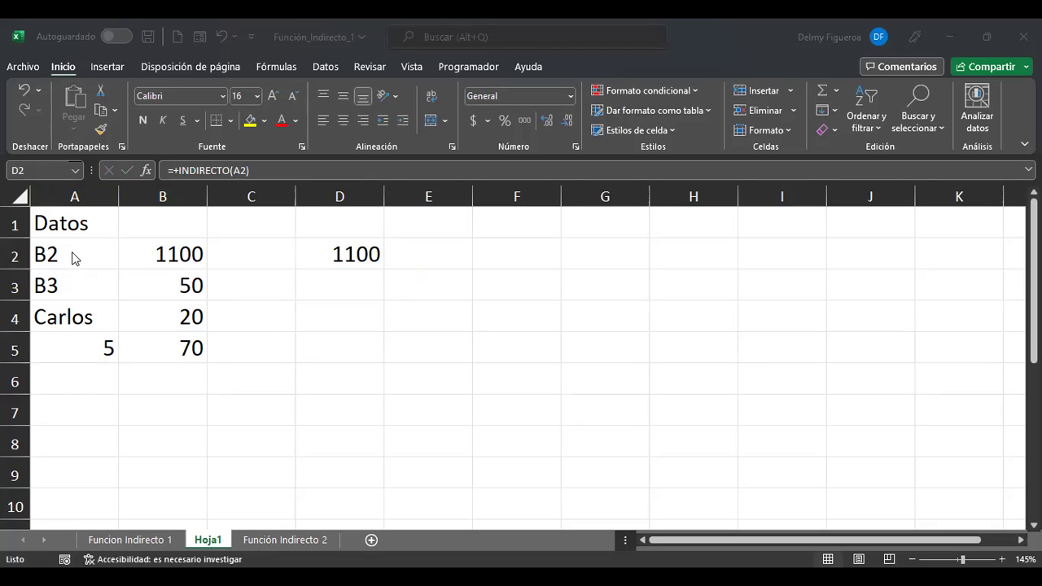
- Enter the formula +INDIRECTO(A3) in cell D3
key(Return)
text(+)
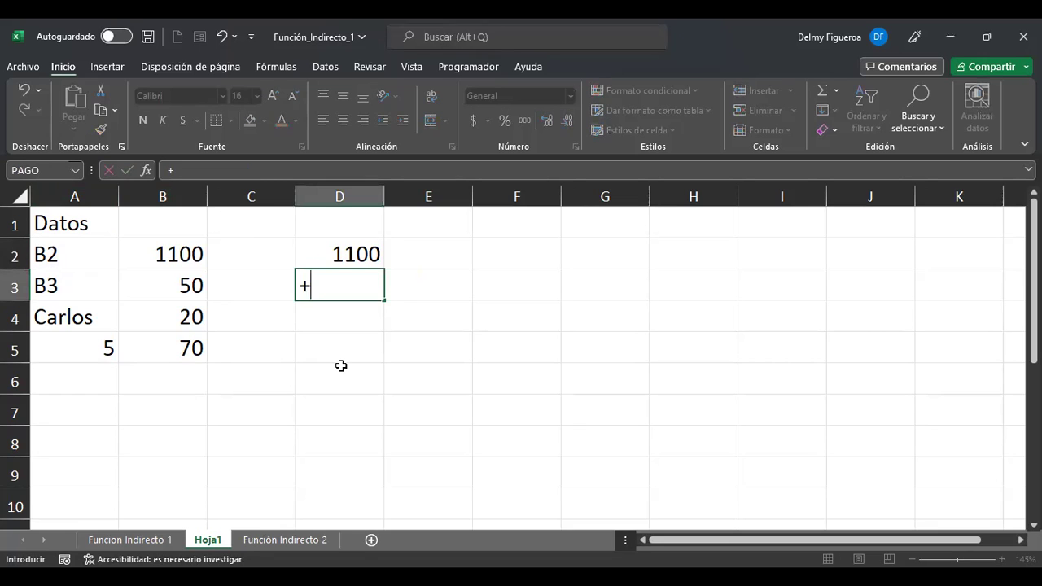
text(indi)
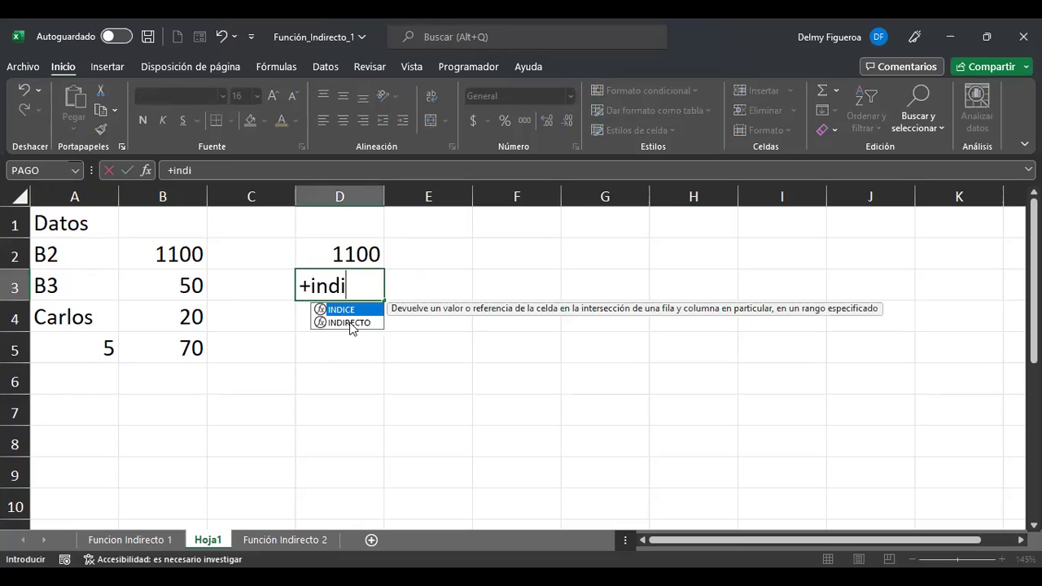
double_click(350, 322)
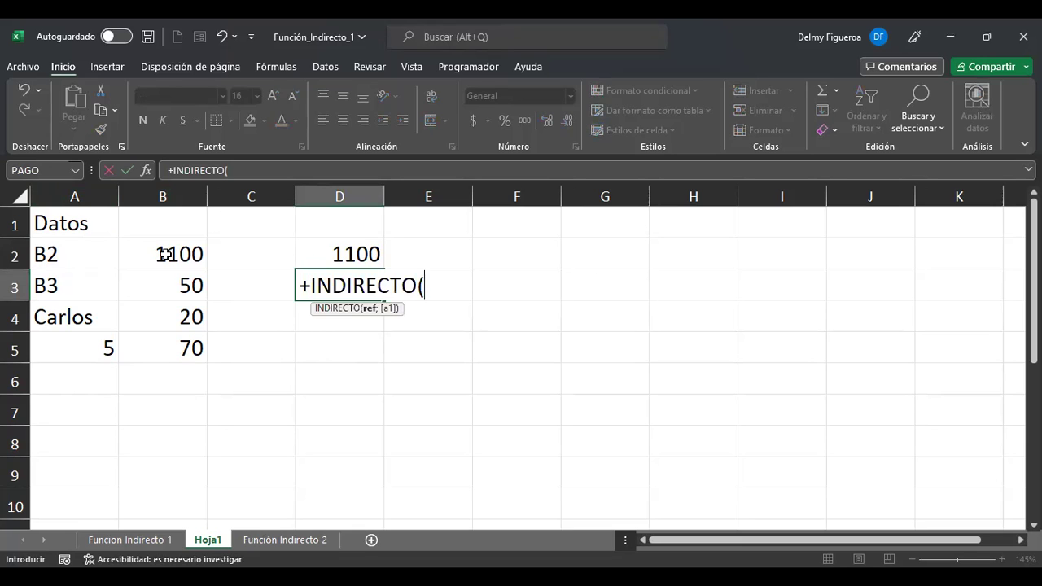
click(72, 283)
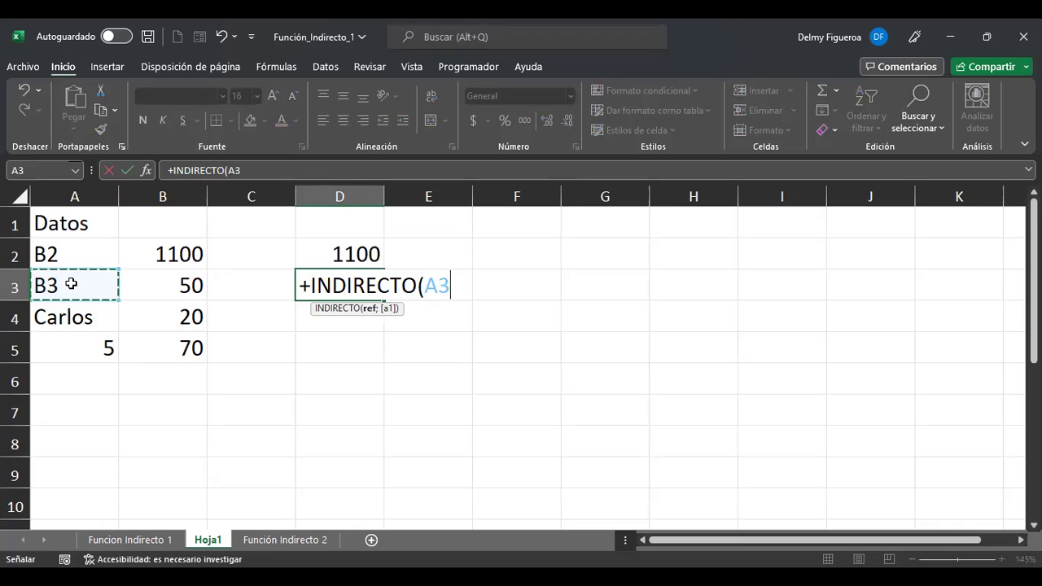
key(Return)
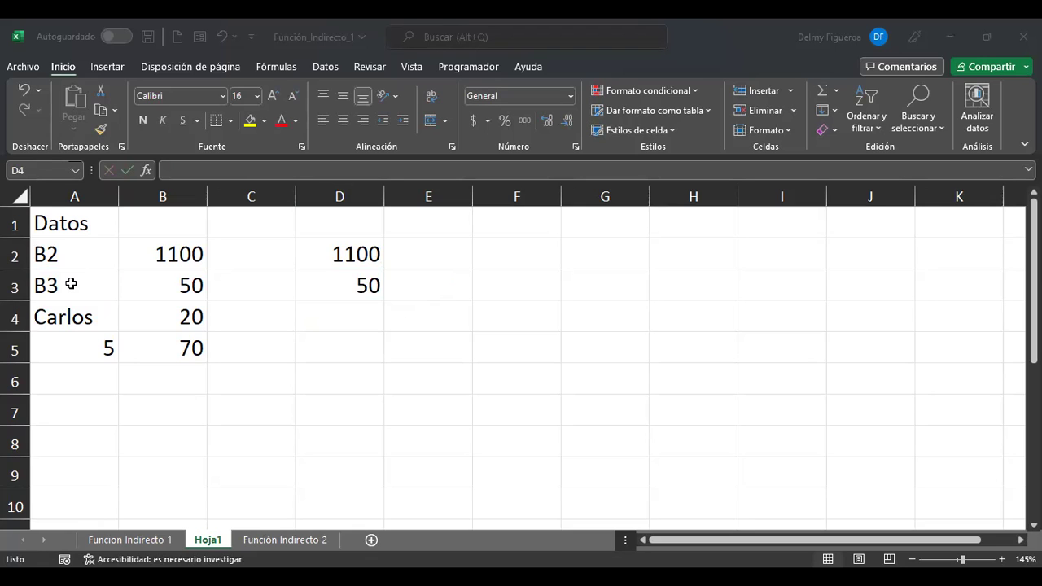
- Enter the formula +INDIRECTO(A4) in cell D4, referring to the range name stored in A4
text(+)
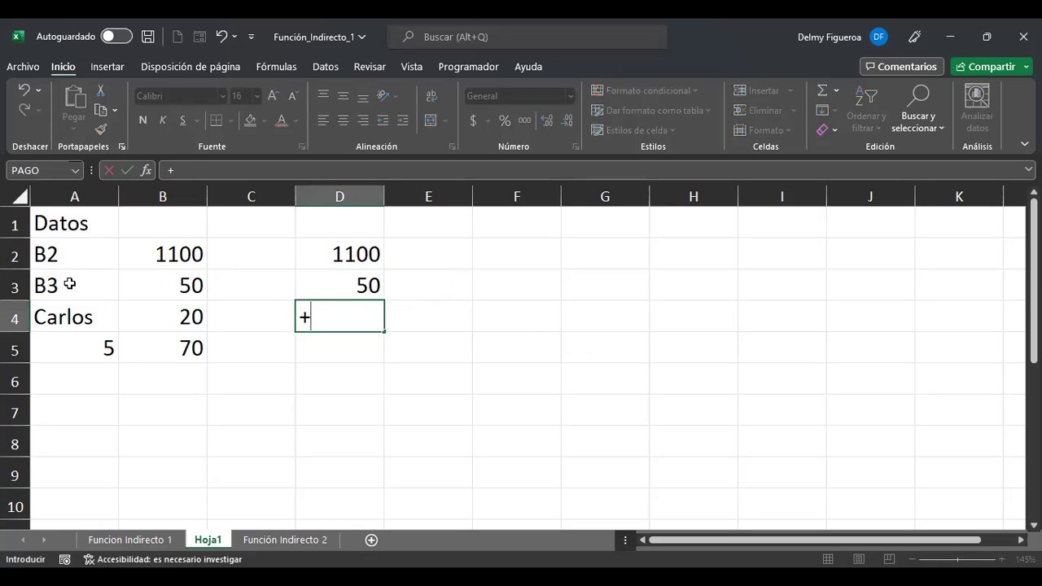
text(indir)
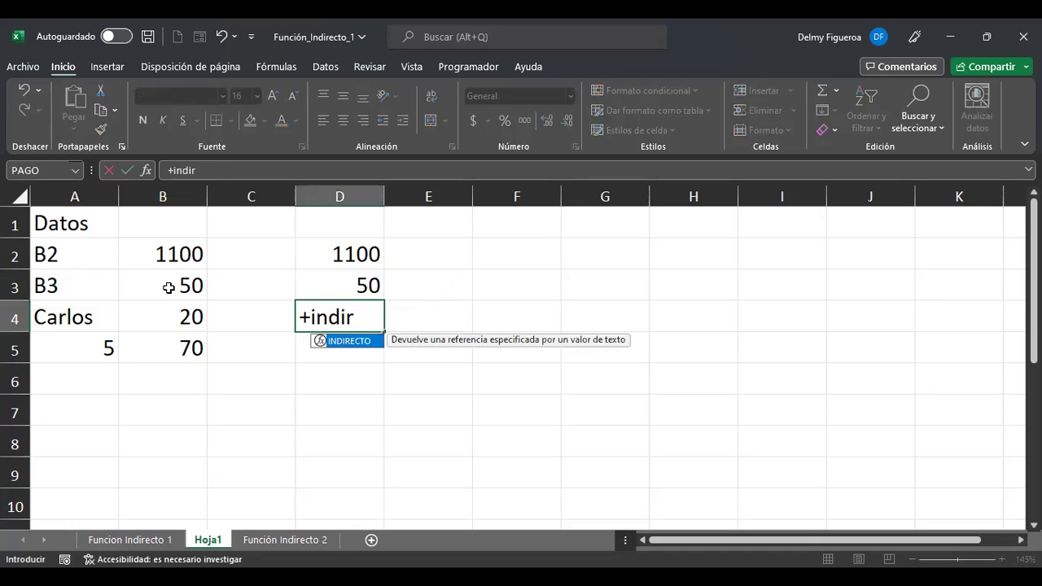
key(Tab)
click(87, 318)
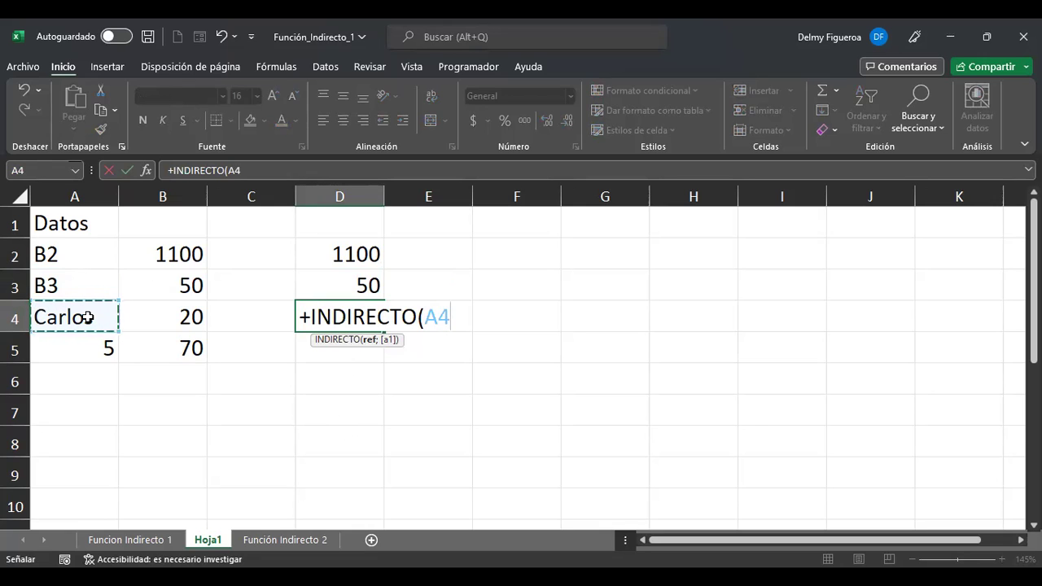
key(Return)
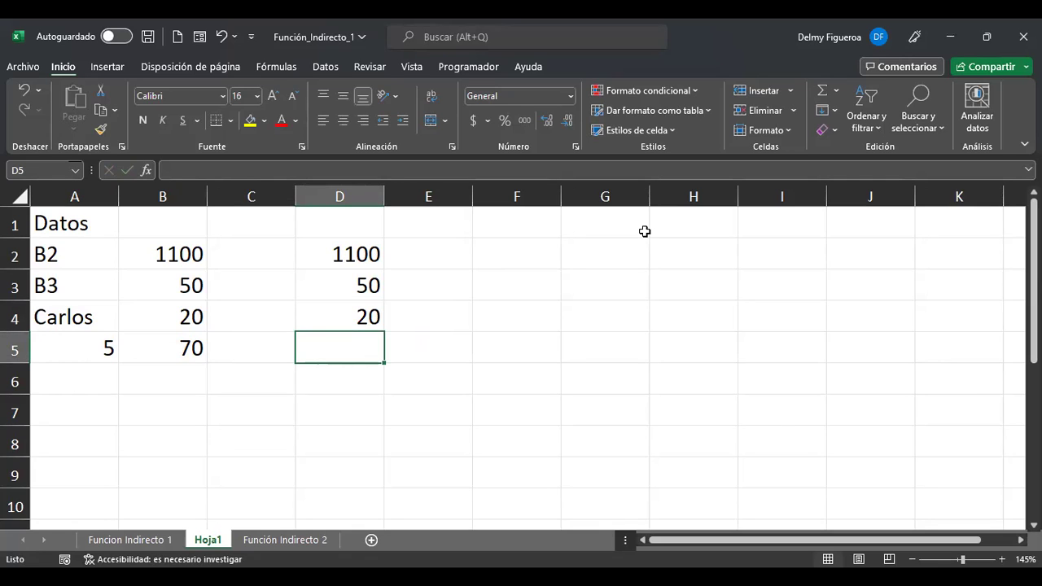
- Enter the formula +INDIRECTO(A5) in cell D5, referring to the row number in A5
text(+)
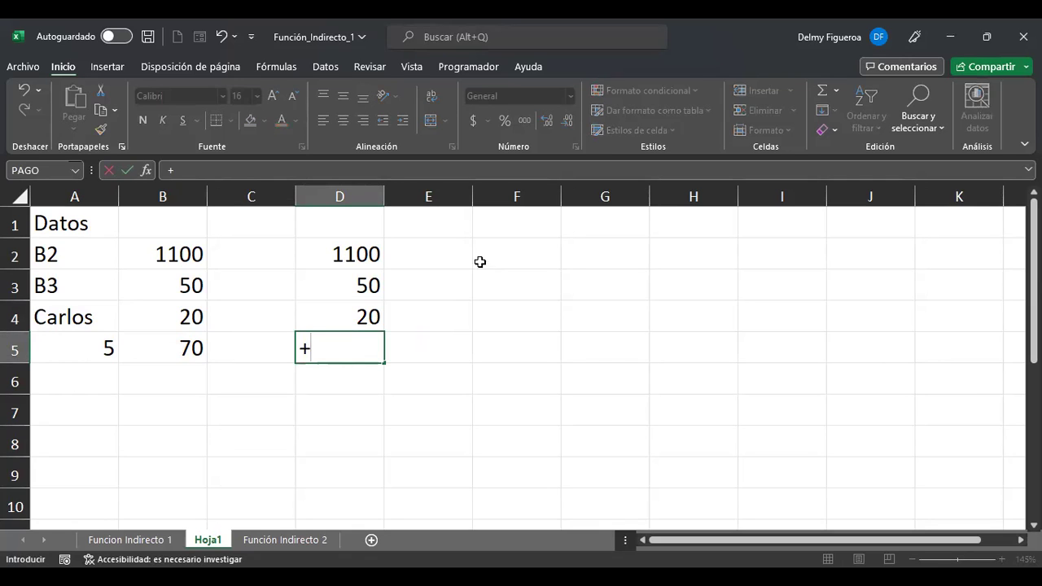
text(indi)
click(351, 384)
double_click(351, 384)
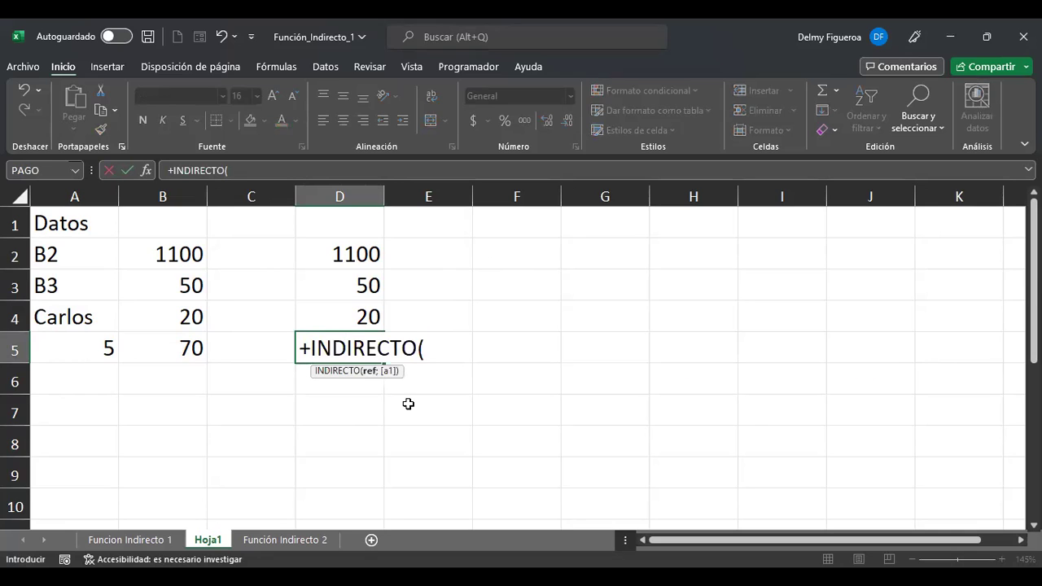
click(87, 347)
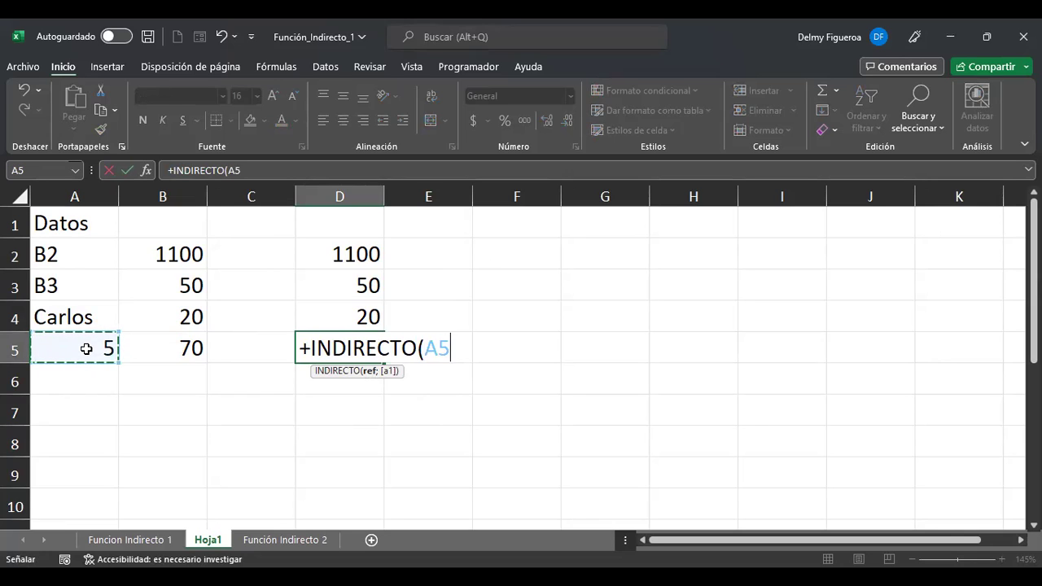
key(Return)
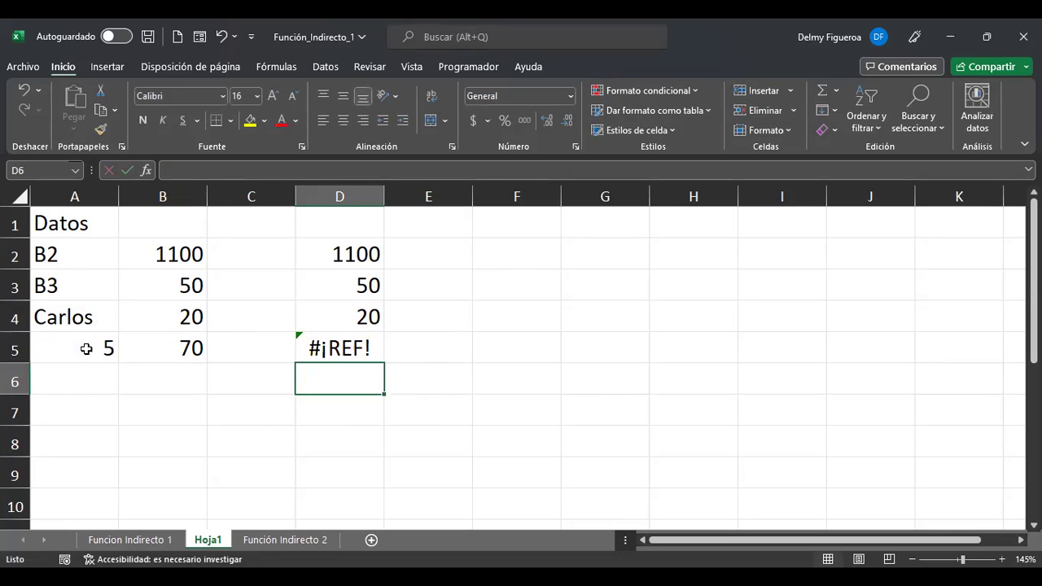
key(Up)
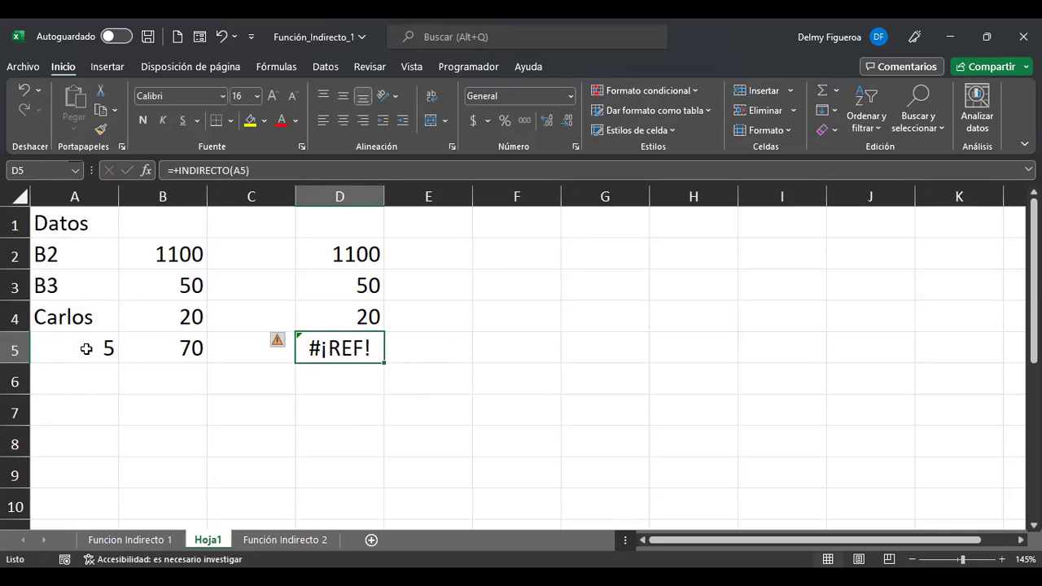
key(F2)
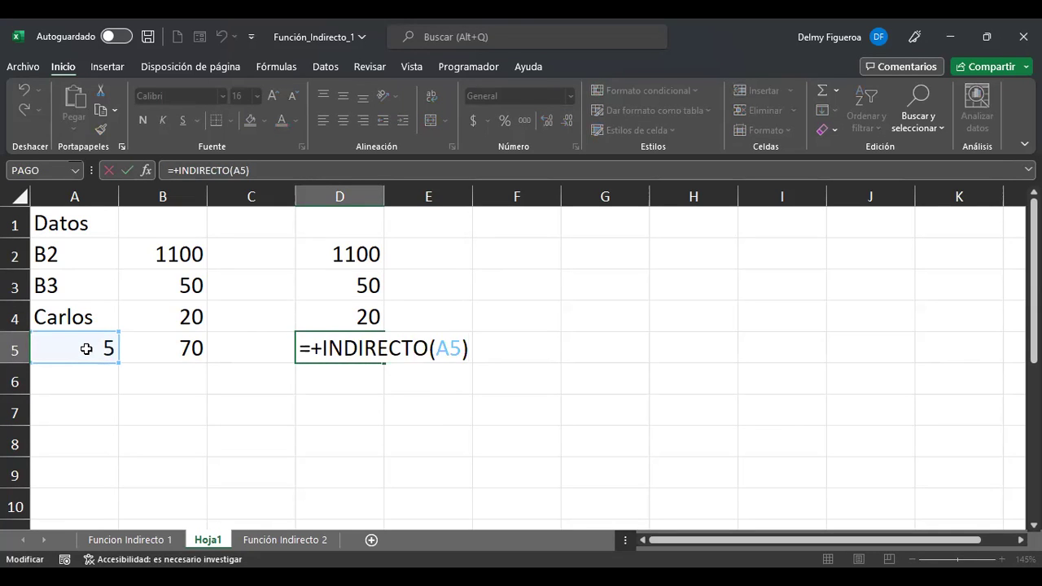
key(Return)
key(Up)
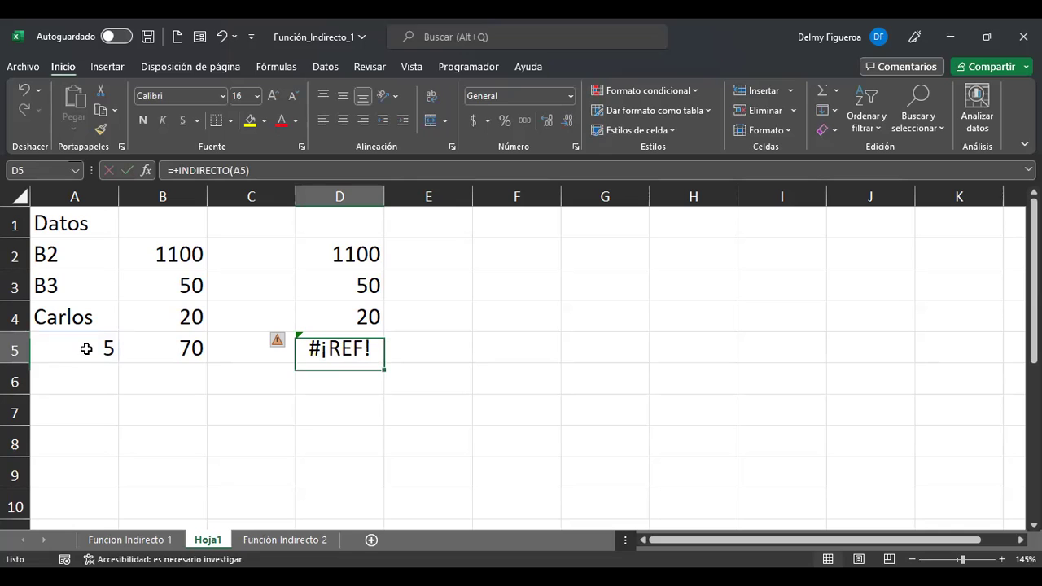
key(F3)
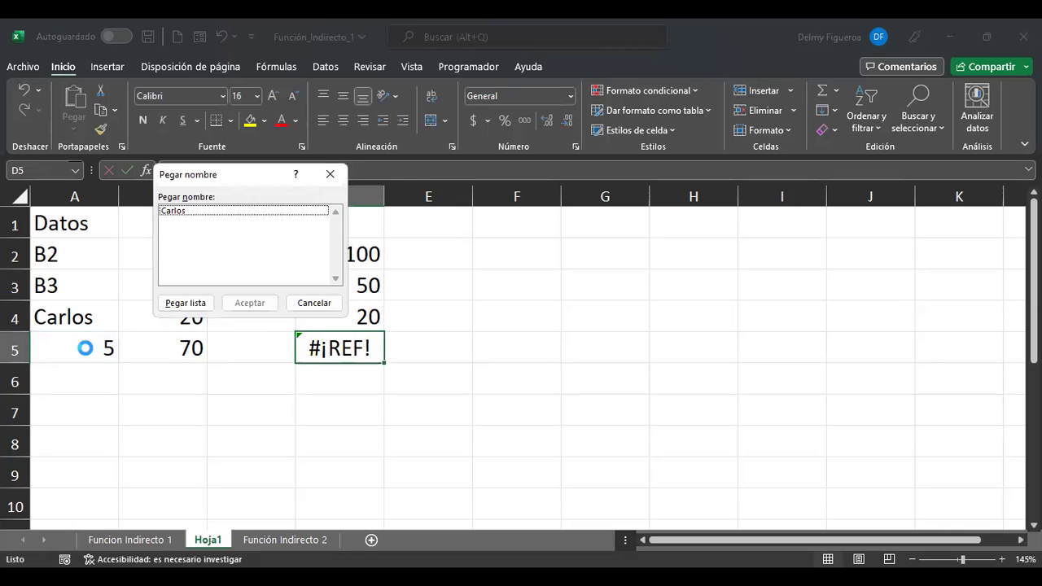
key(Escape)
- Replace the INDIRECTO argument in cell D5 with B&A5, joining the column letter to the row number
key(F2)
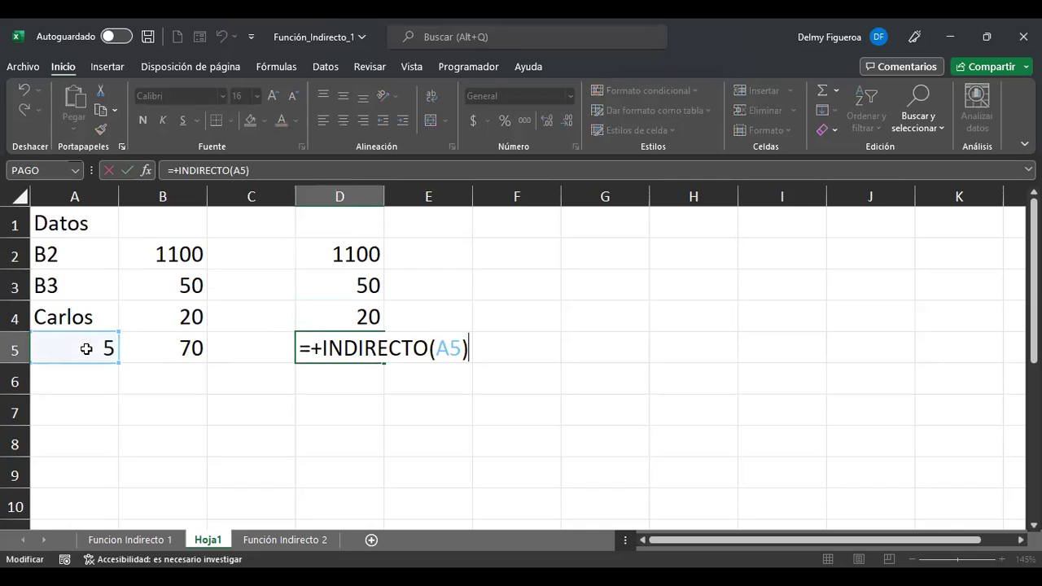
key(BackSpace)
key(BackSpace)
key(BackSpace)
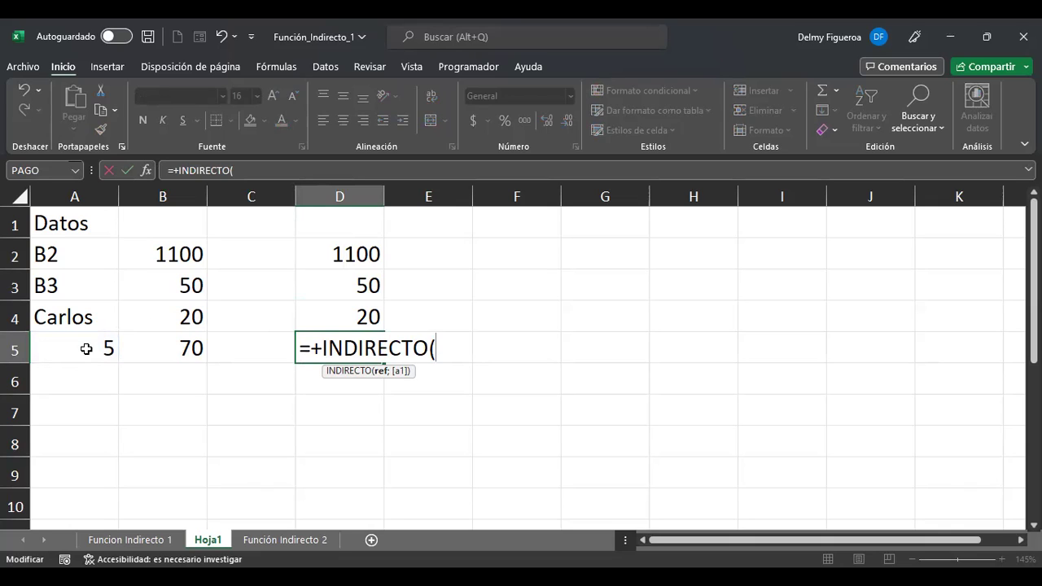
text(B)
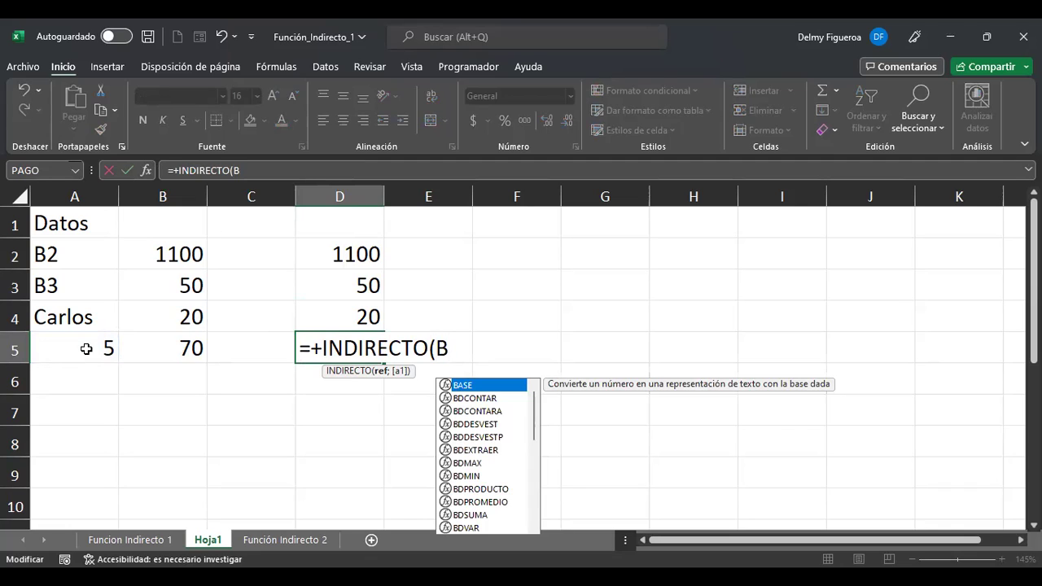
text(&)
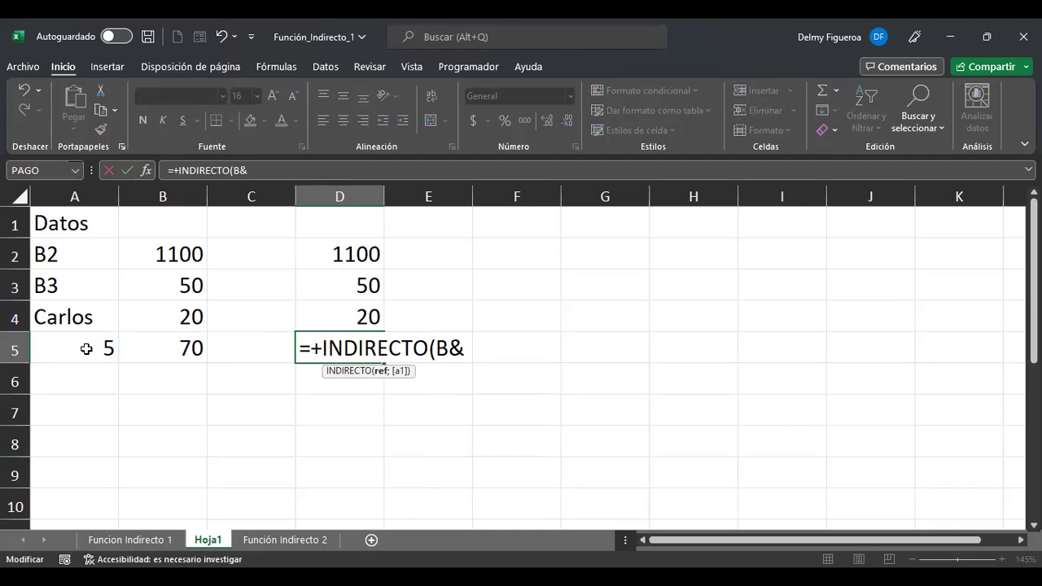
click(86, 348)
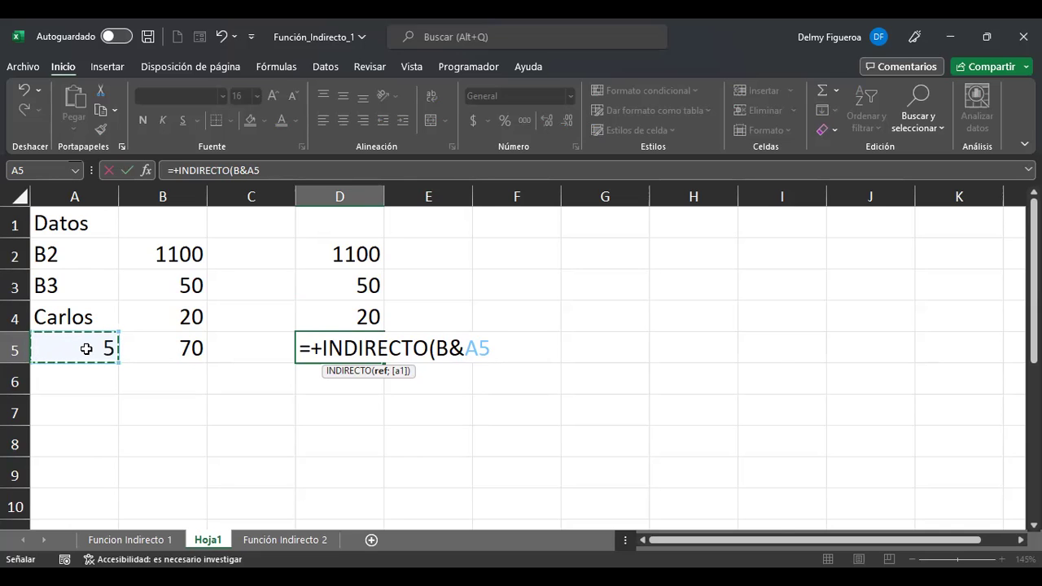
key(ctrl+Return)
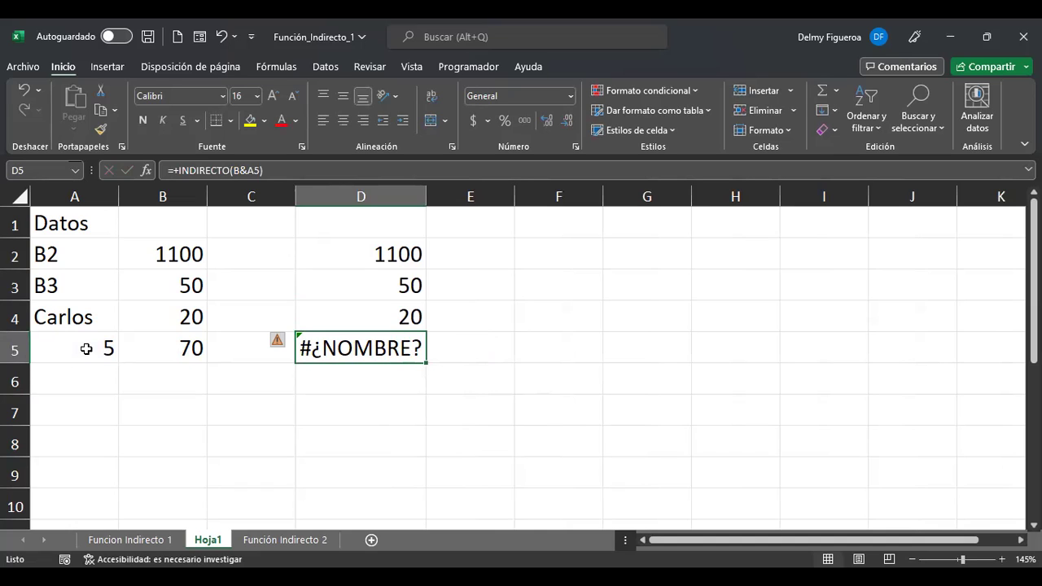
- Enclose the column letter B in quotation marks in D5's formula, making it =+INDIRECTO("B"&A5)
key(F2)
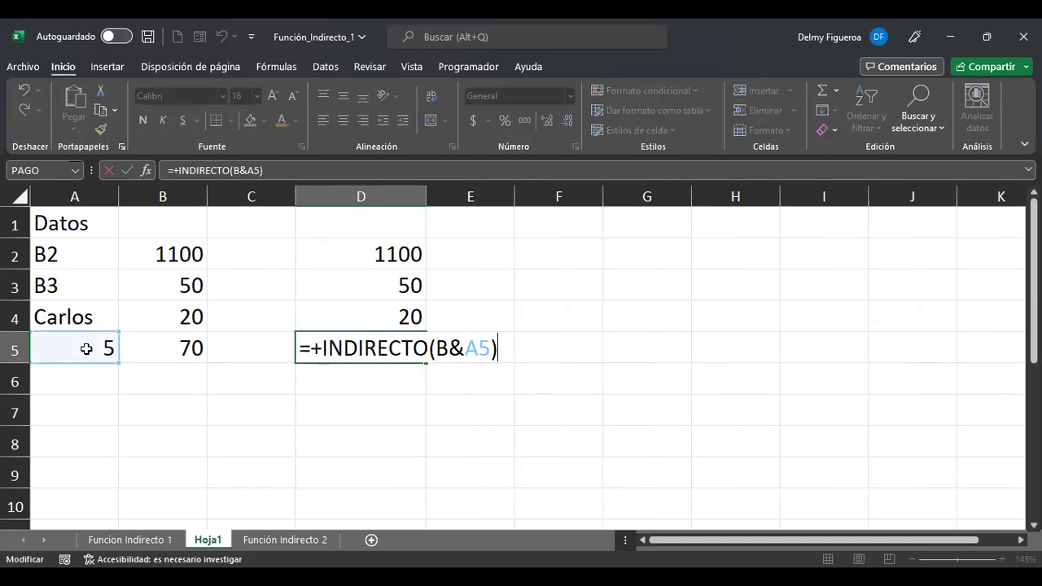
key(Return)
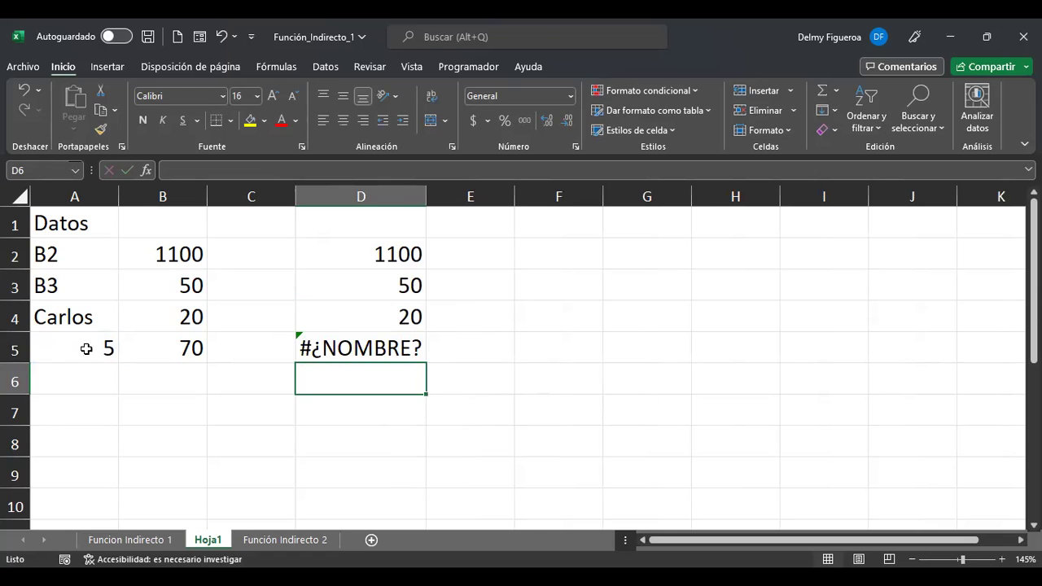
key(Up)
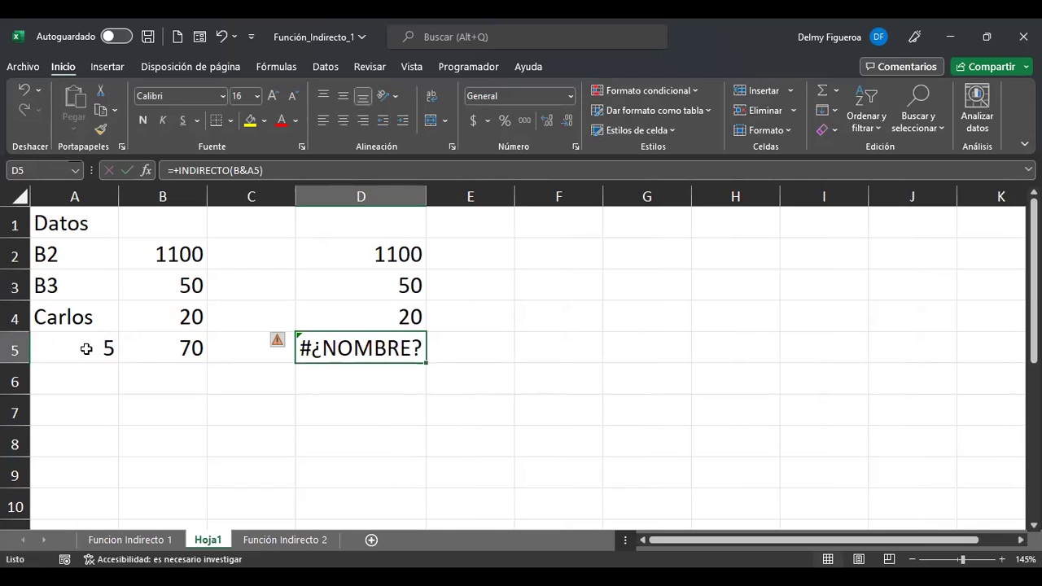
key(F2)
key(Left)
key(Left)
key(Left)
key(Left)
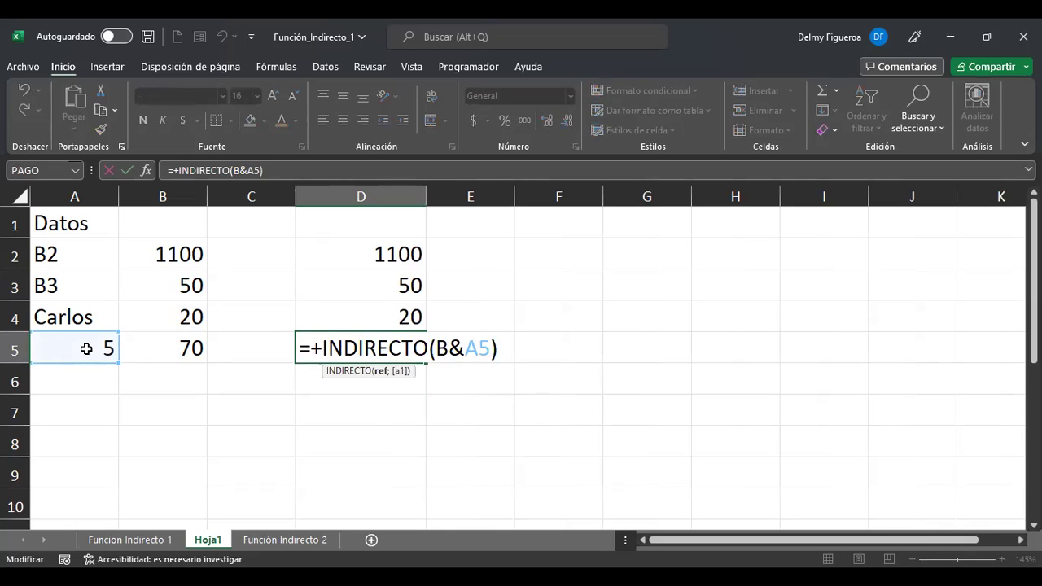
key(Left)
text(")
key(Right)
text(")
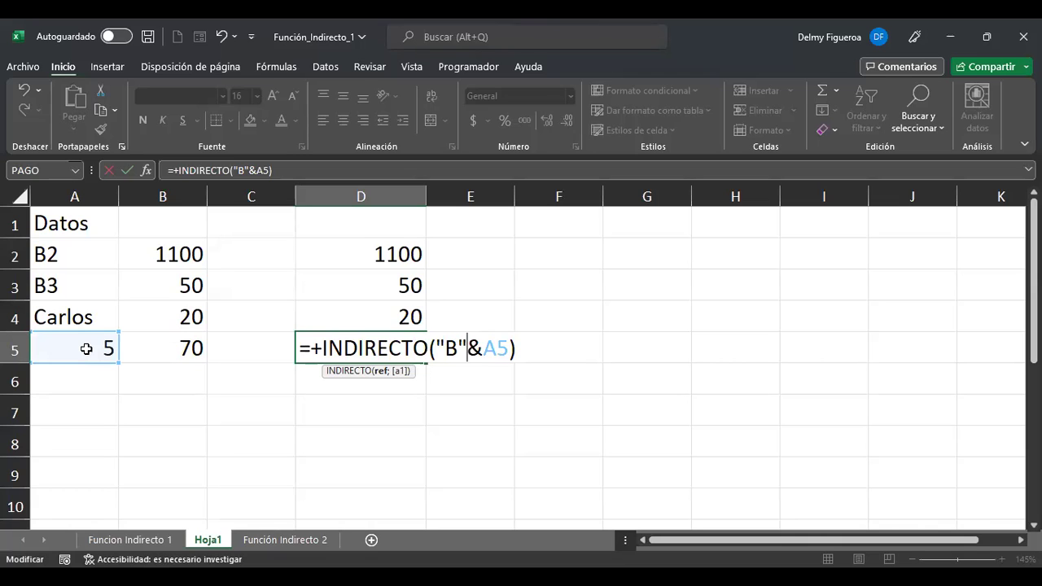
key(Return)
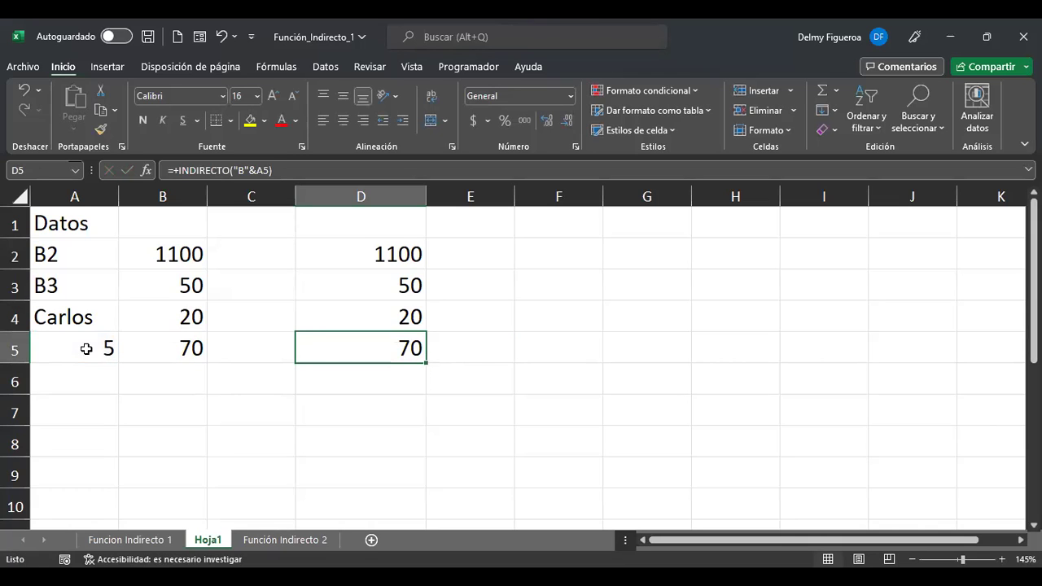
- Examine how D5's INDIRECTO formula joins the quoted column letter with the row number in A5
key(F2)
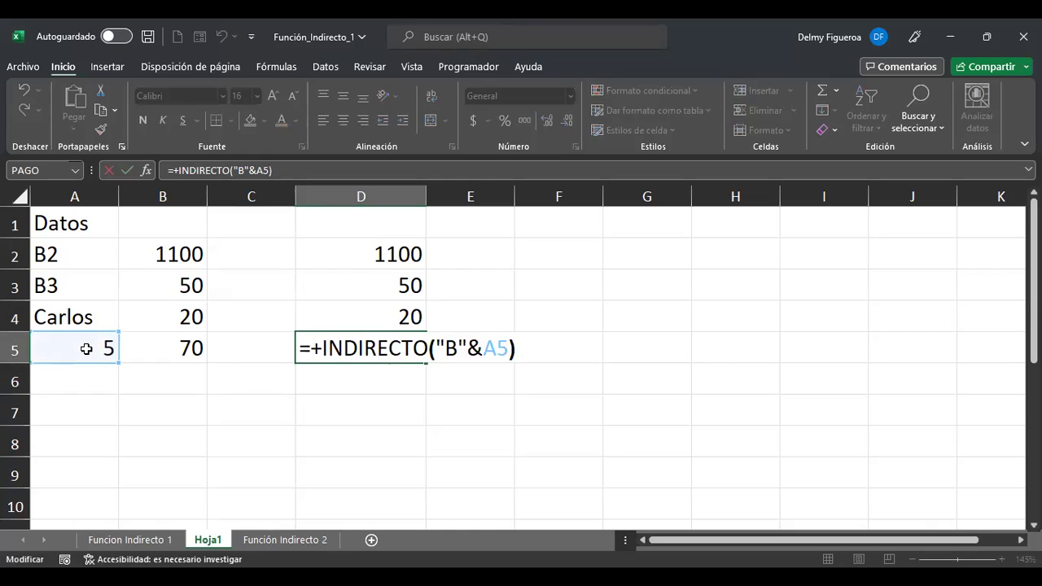
key(Left)
key(Left)
key(Left)
key(Left)
key(Left)
key(Left)
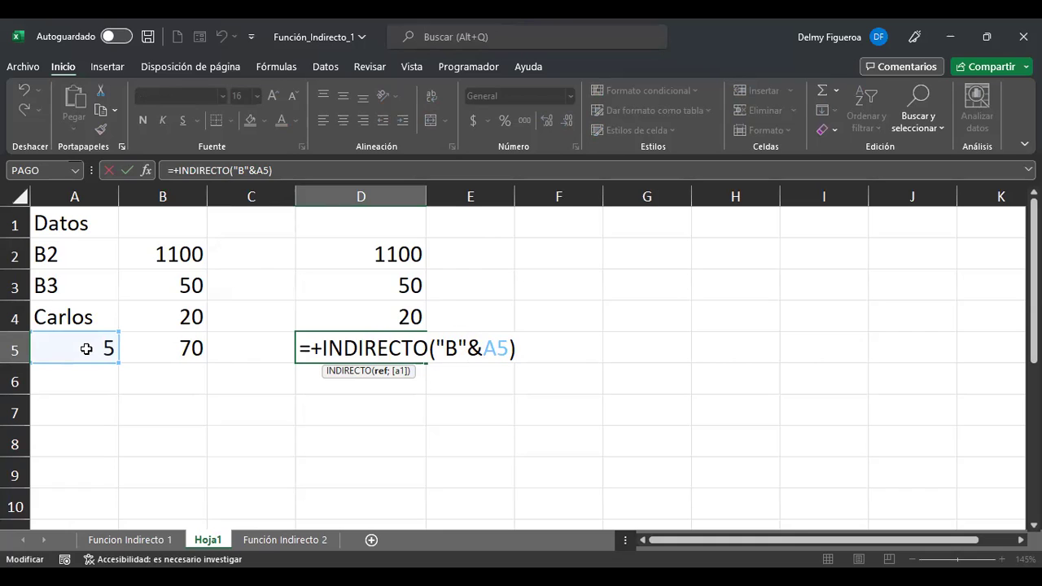
key(Right)
key(Right)
key(Right)
key(Right)
key(Return)
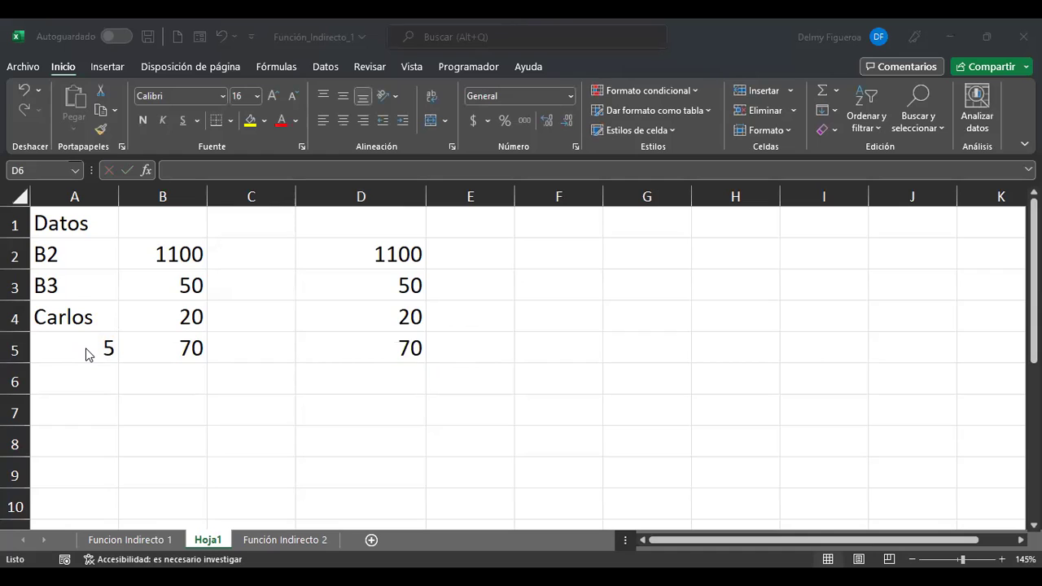
- Switch to the Funcion Indirecto 1 sheet and select cell B3 beside the Valor label
click(128, 543)
scroll(146, 461, up, 3)
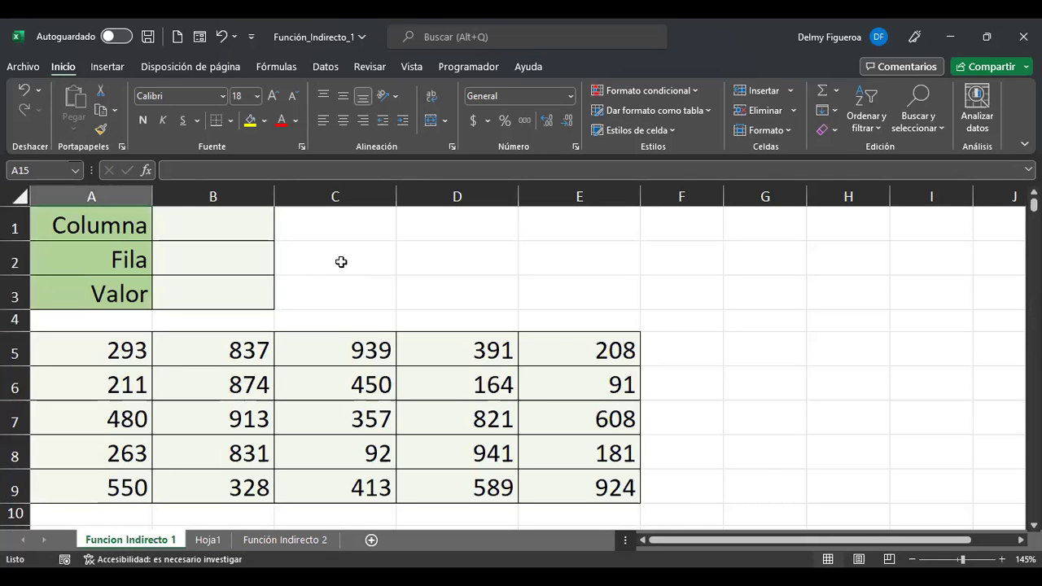
click(217, 213)
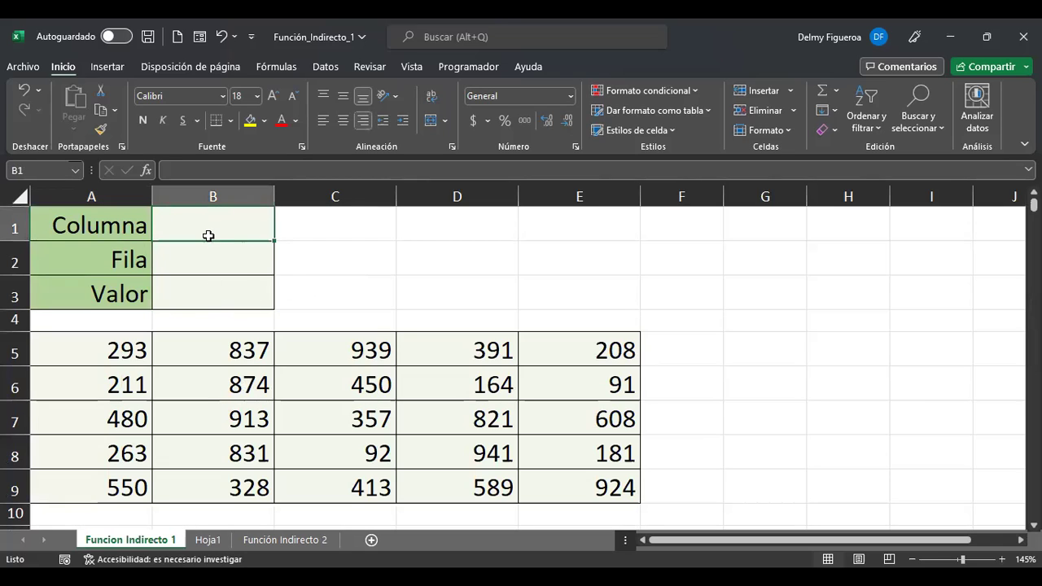
click(219, 297)
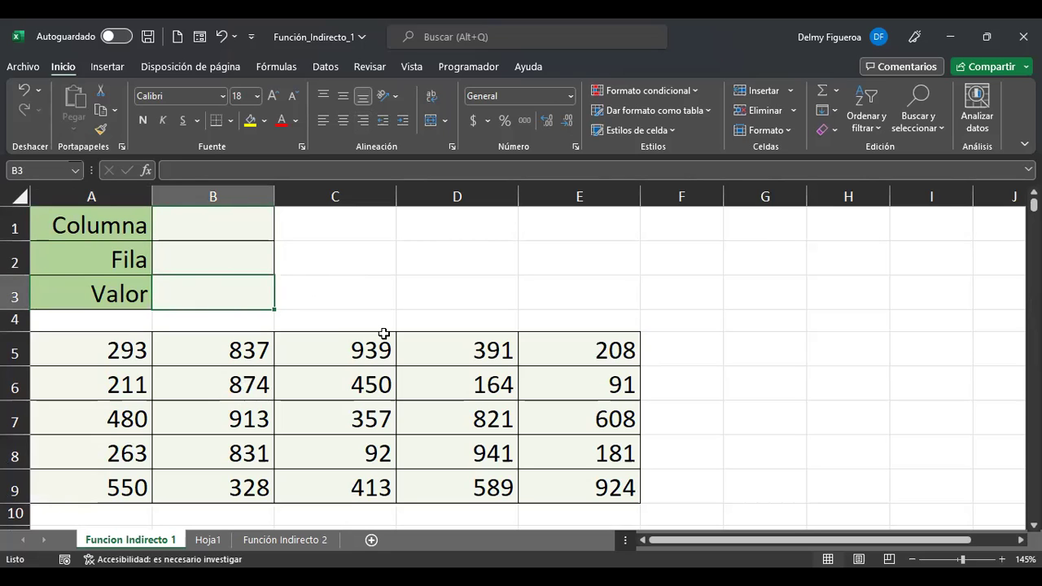
- Enter an INDIRECTO formula in cell B3 that joins the column in B1 with the row in B2, =+INDIRECTO(B1&B2)
text(+)
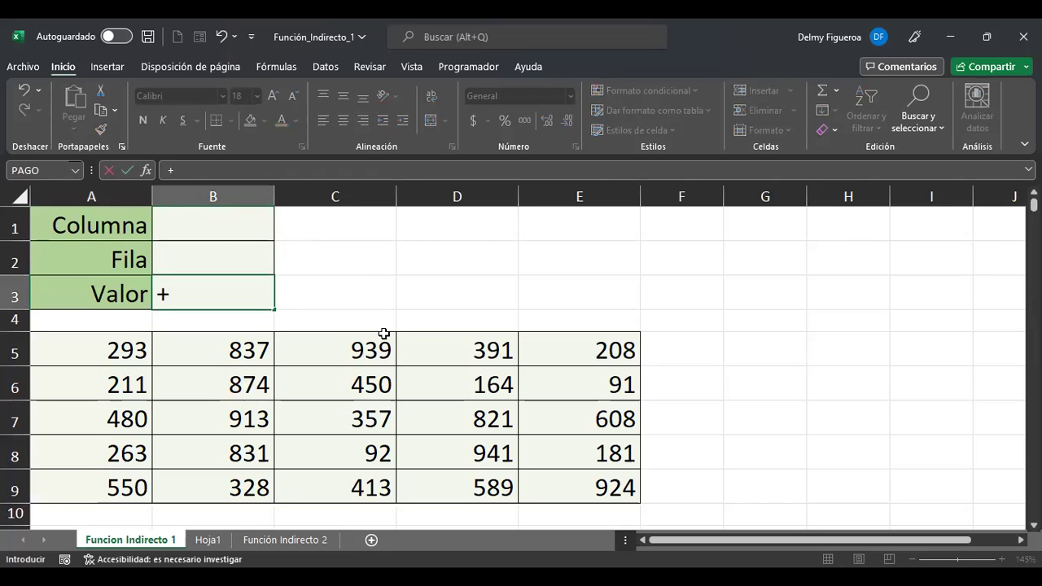
text(indi)
click(212, 331)
double_click(212, 331)
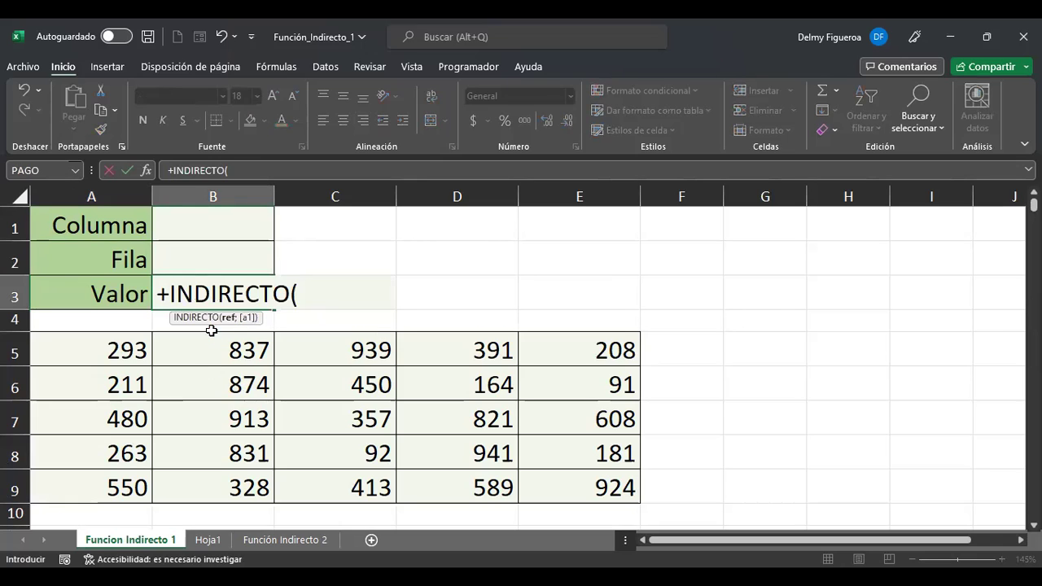
click(219, 219)
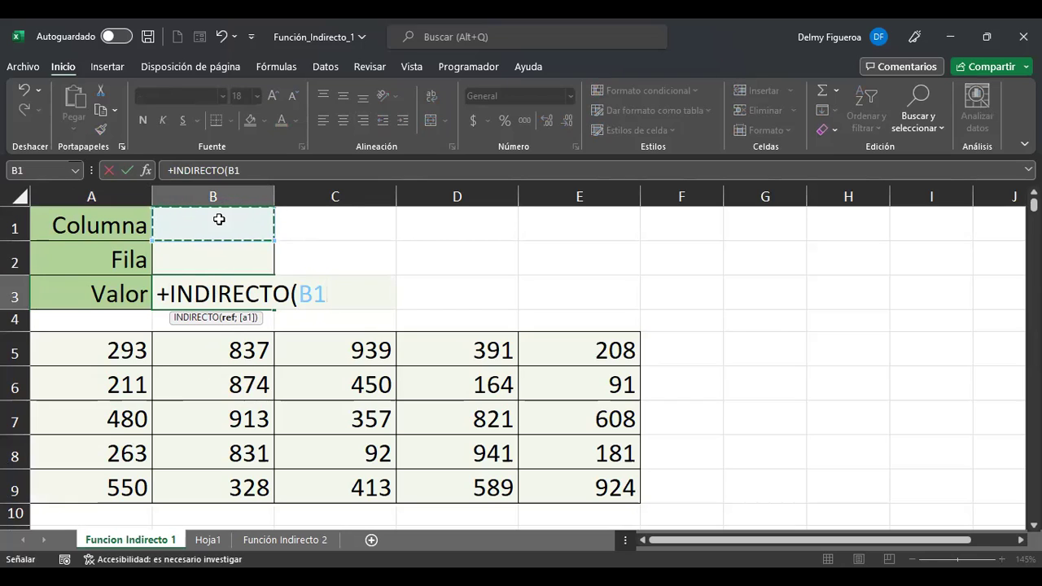
text(&)
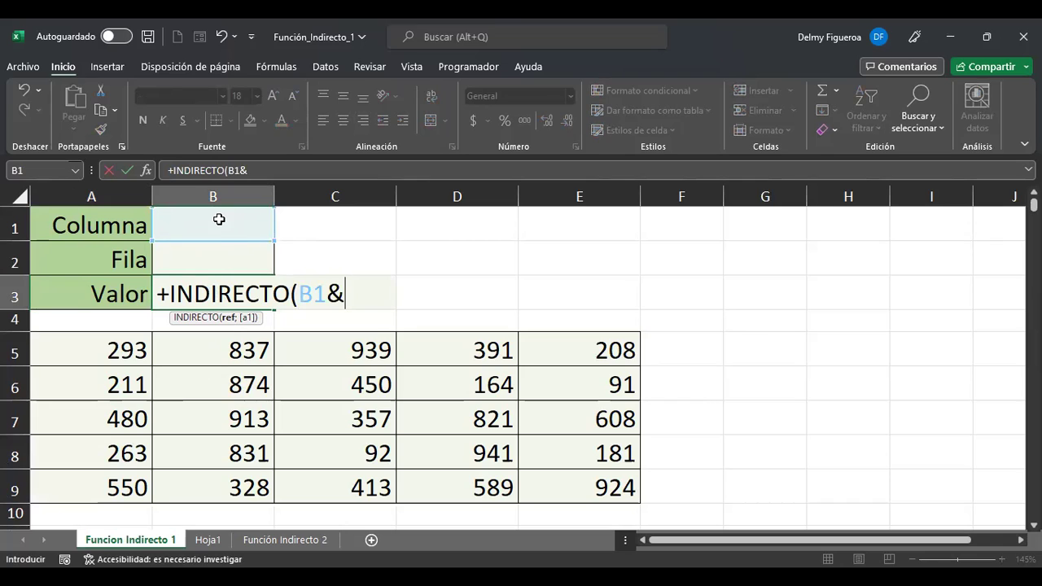
click(219, 255)
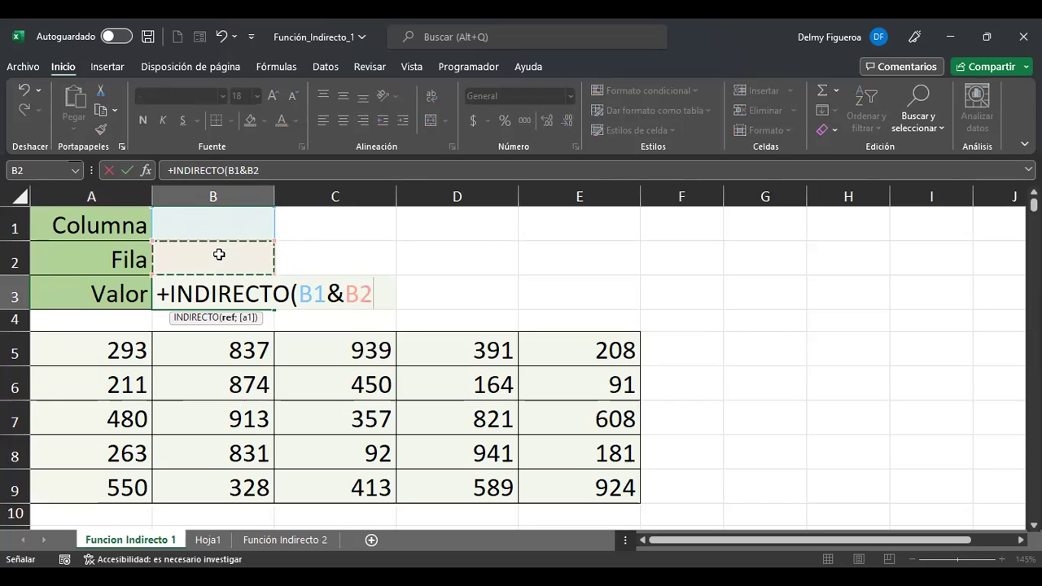
key(Return)
- Enter a as the Columna in B1 and 1 as the Fila in B2
key(Up)
key(Up)
key(Up)
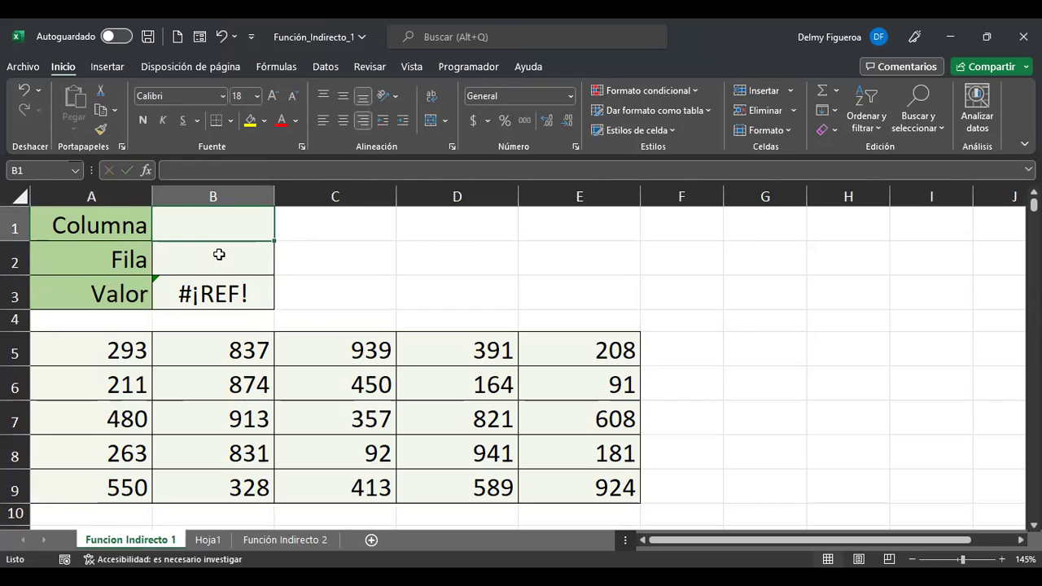
text(a)
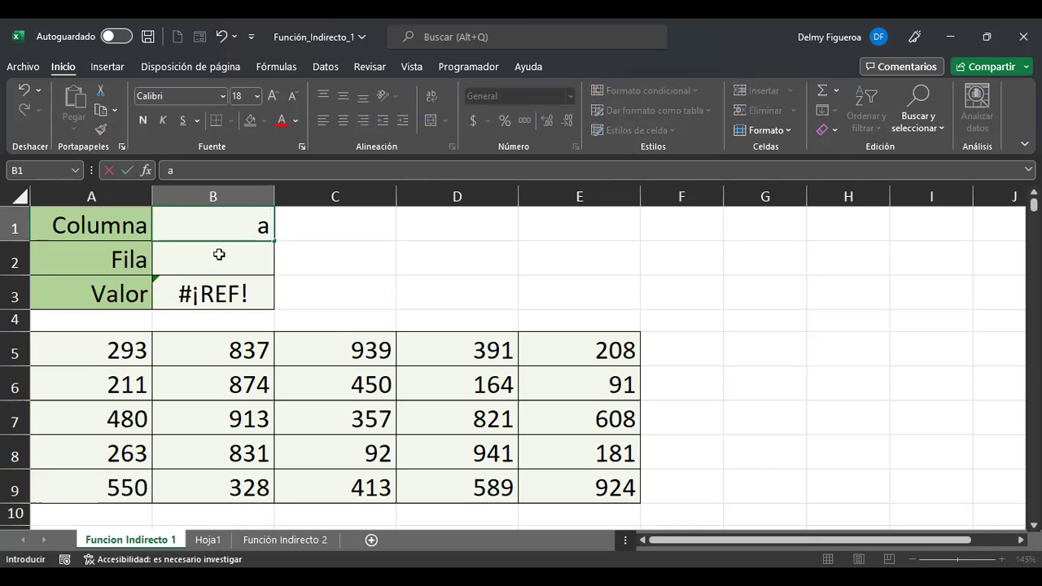
key(Return)
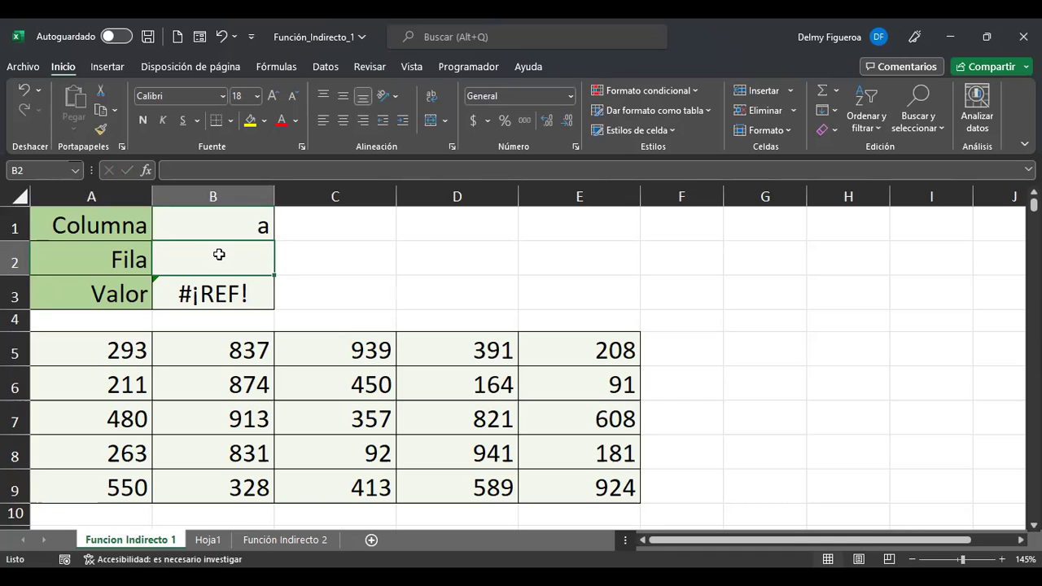
text(1)
key(Return)
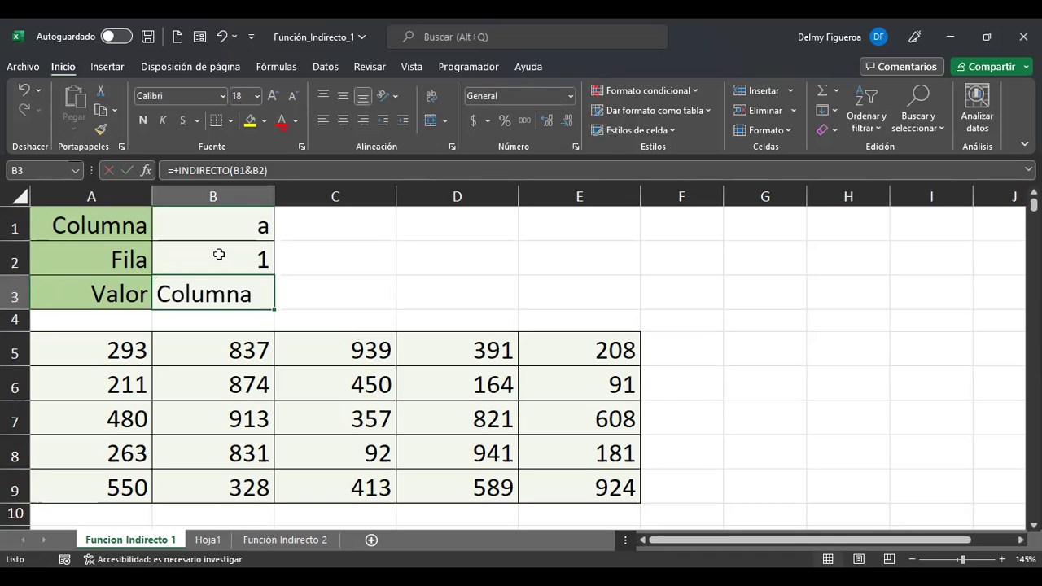
- Compare cell A1 with the Columna and Fila entries and the INDIRECTO formula in B3
key(Up)
key(Up)
key(Left)
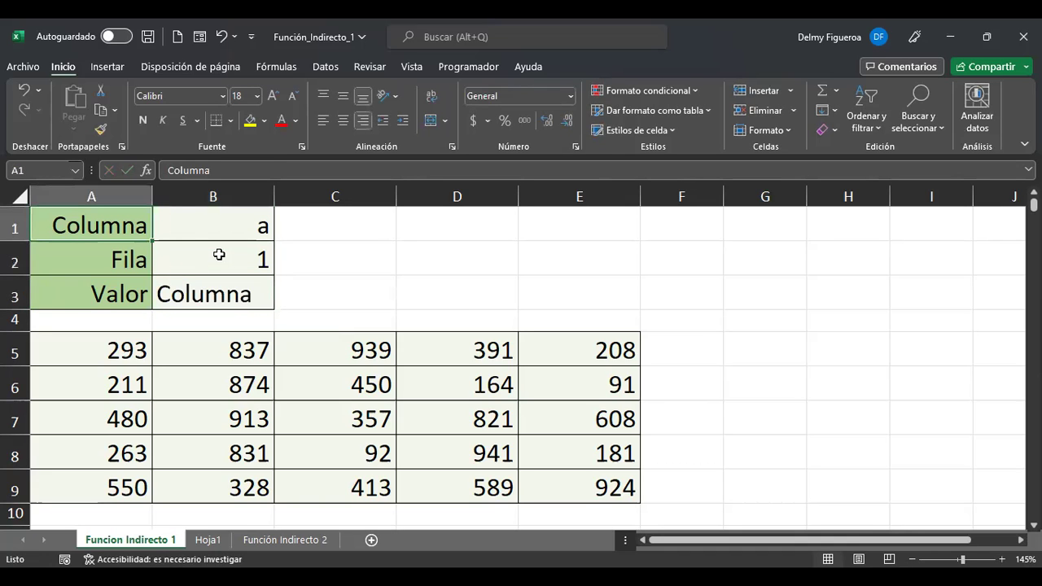
key(Right)
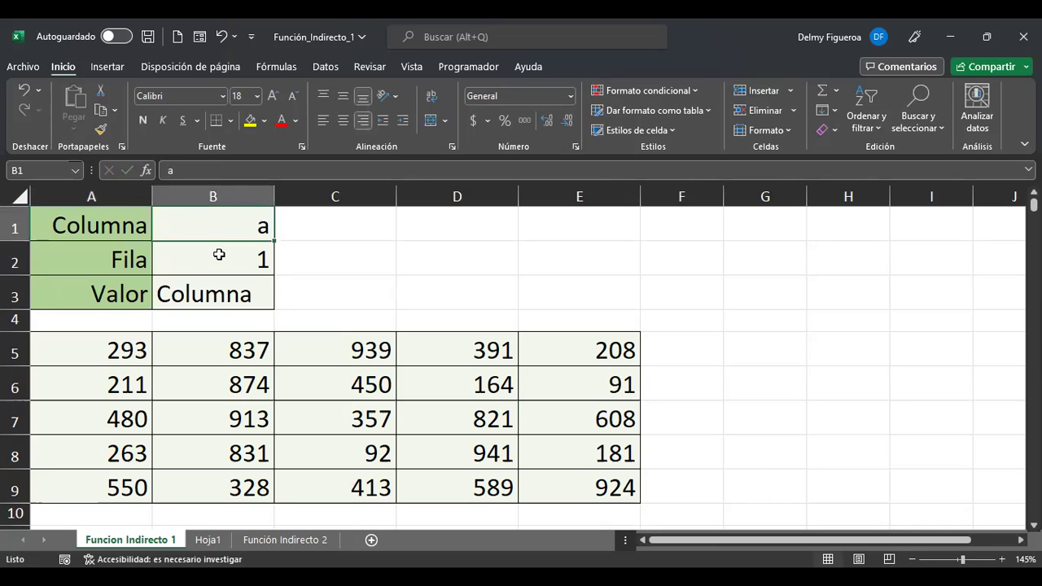
key(Down)
key(Down)
key(Up)
key(Down)
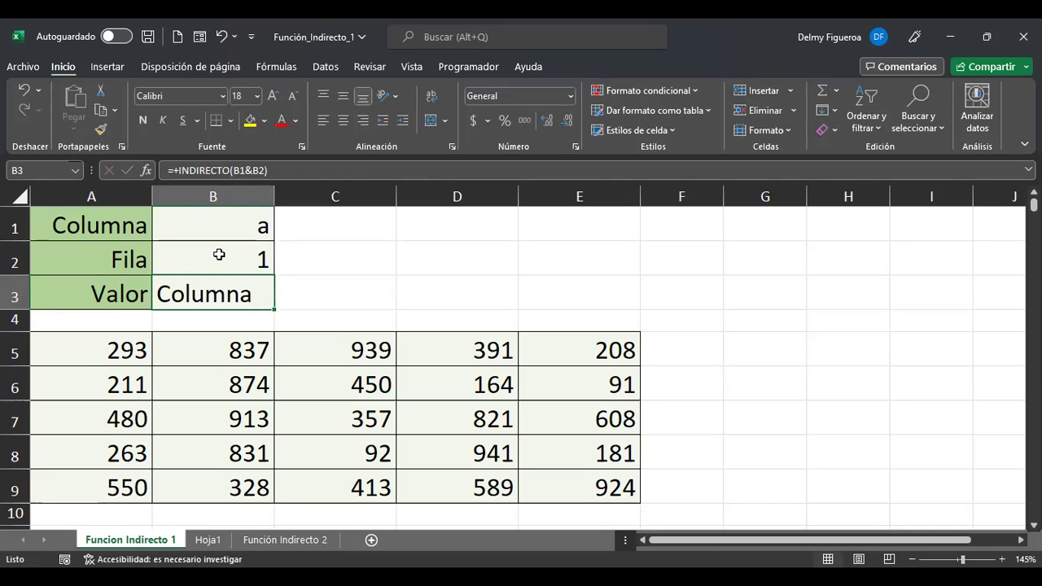
- Set the Fila in B2 to 5 and check the Valor result against cell A5
key(Up)
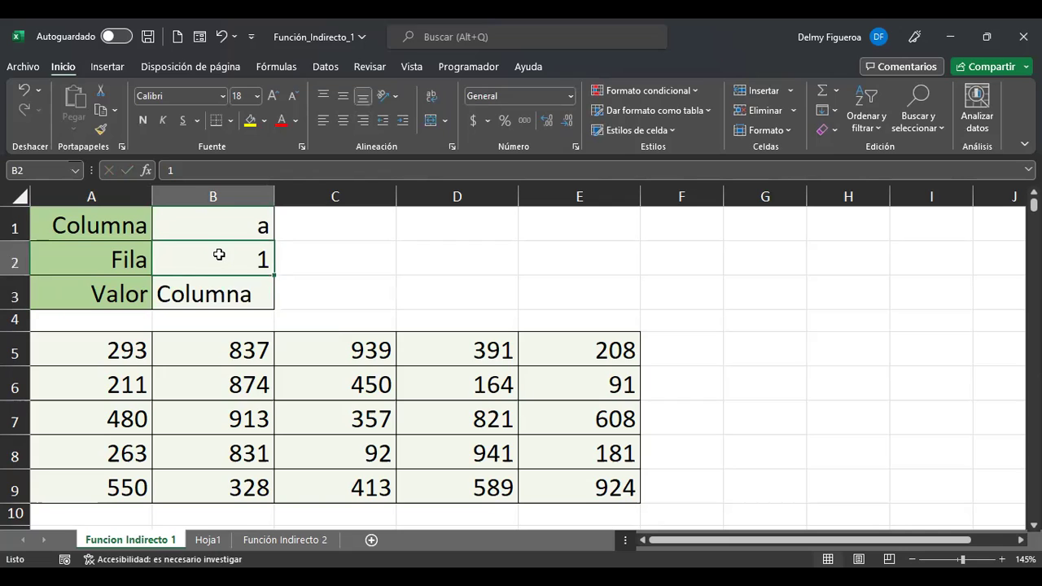
text(5)
key(Return)
key(Down)
key(Left)
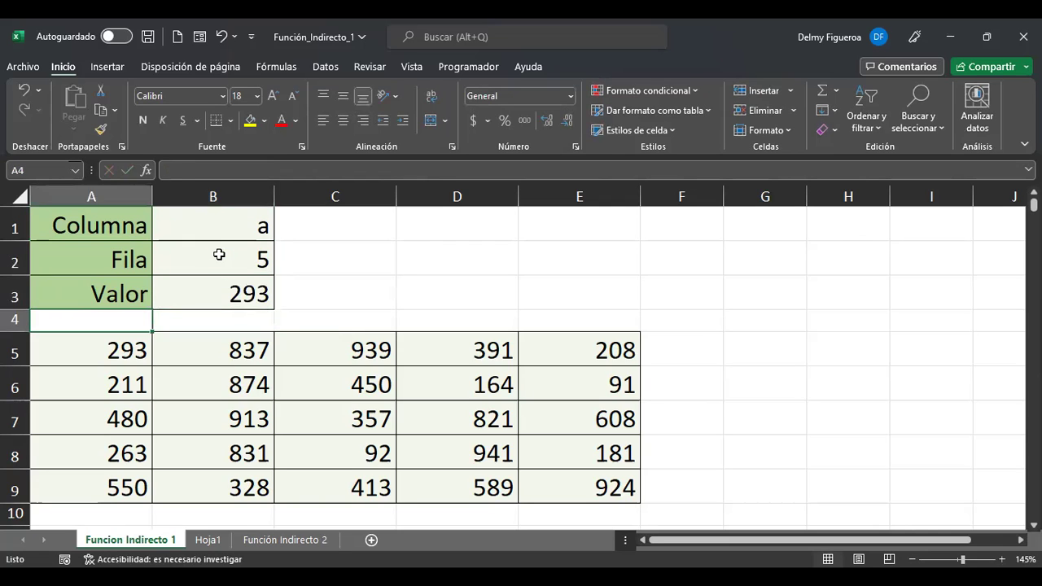
key(Down)
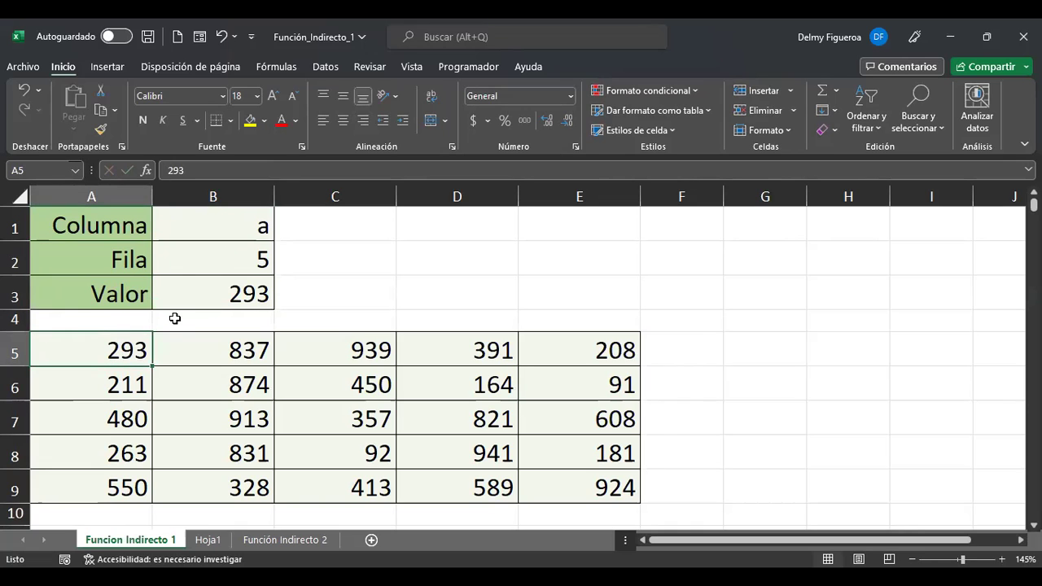
- Set the Columna in B1 to e and inspect the cell references in B3's INDIRECTO formula
click(206, 219)
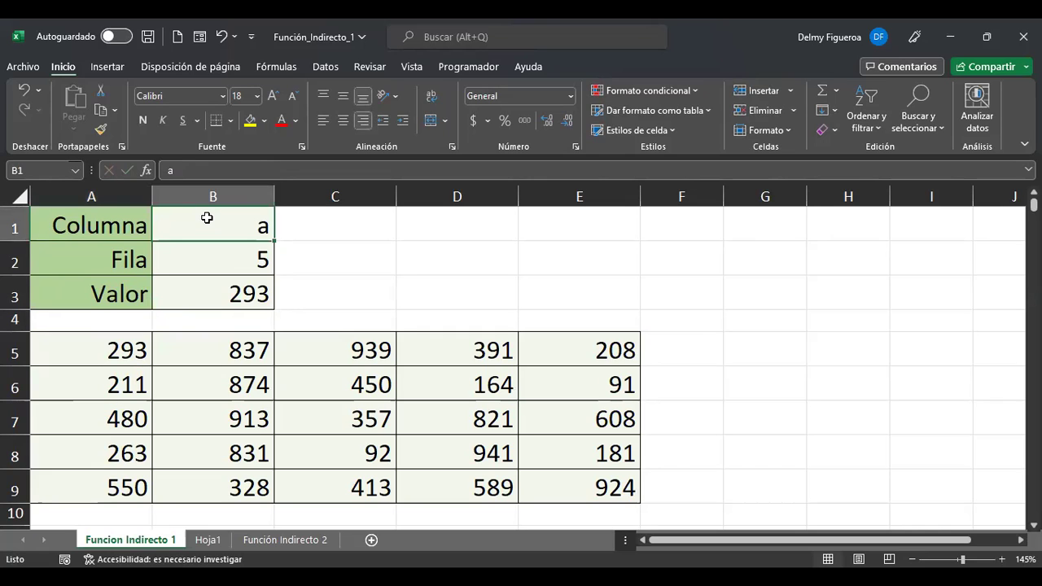
text(e)
key(Return)
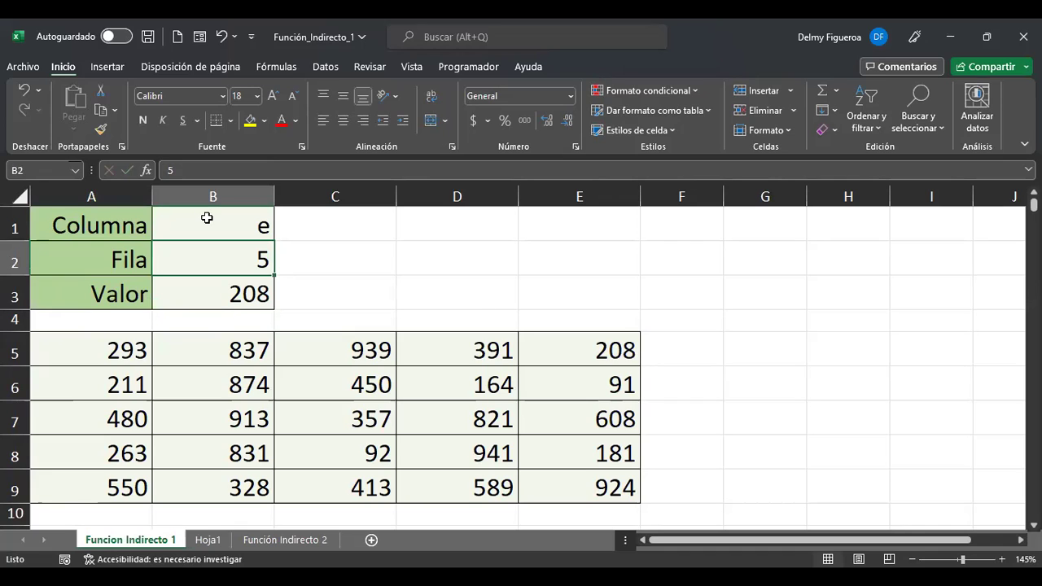
key(Down)
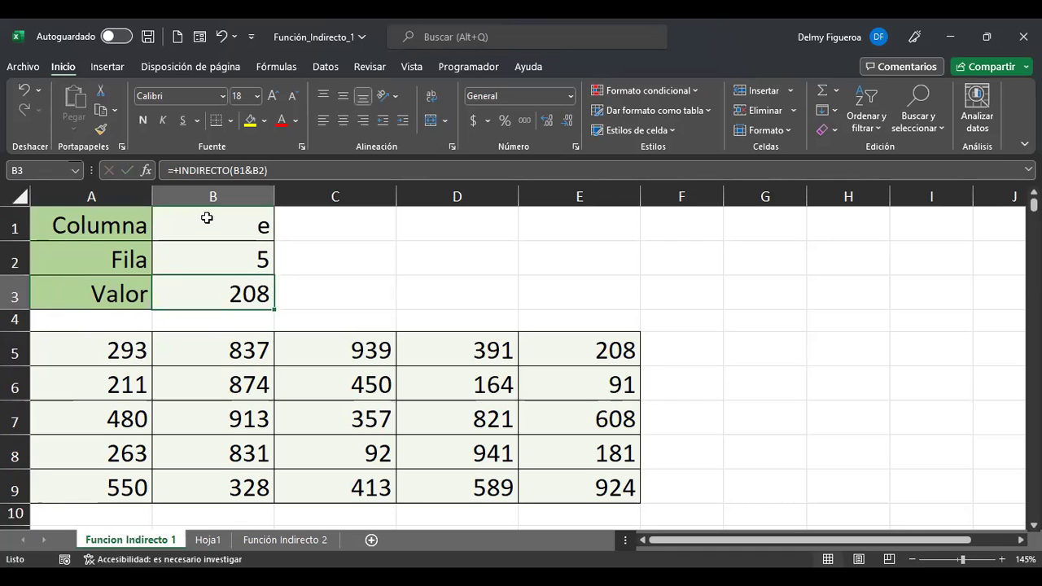
key(F2)
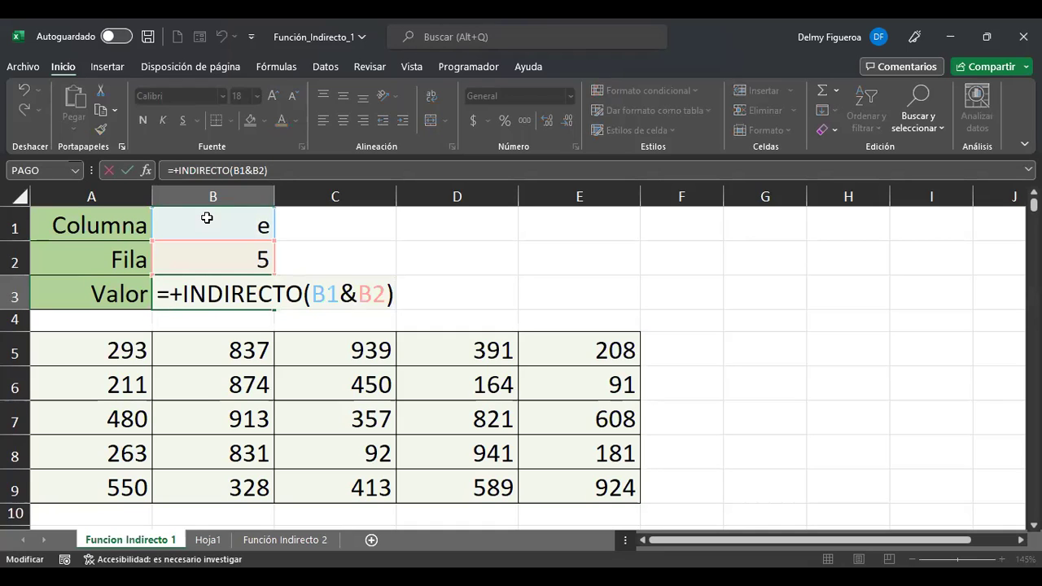
key(Return)
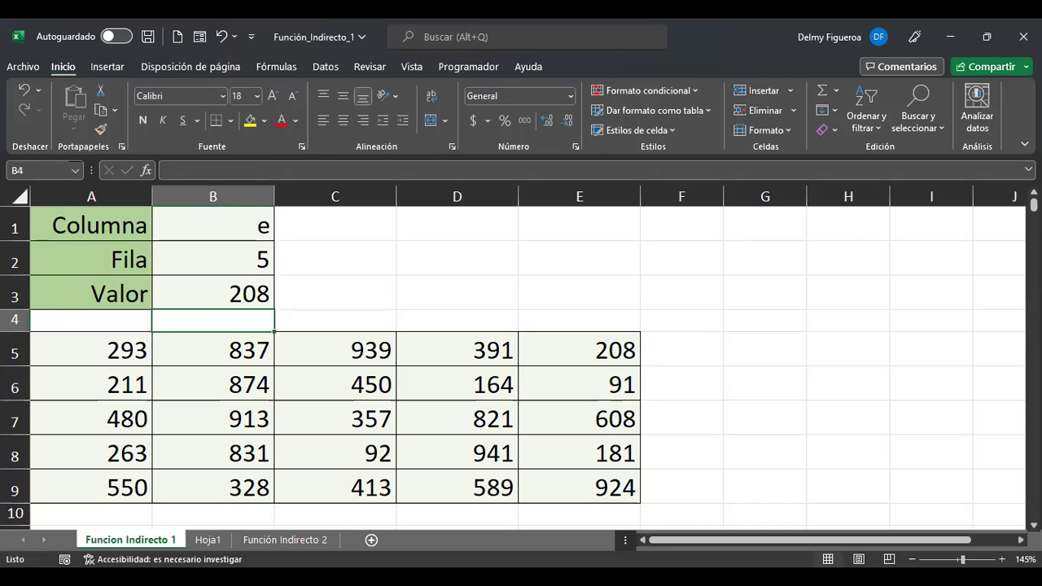
- On the Hoja1 sheet, enter =+INDIRECTO(A2;VERDADERO) in cell F2, using the A1 reference style
click(207, 539)
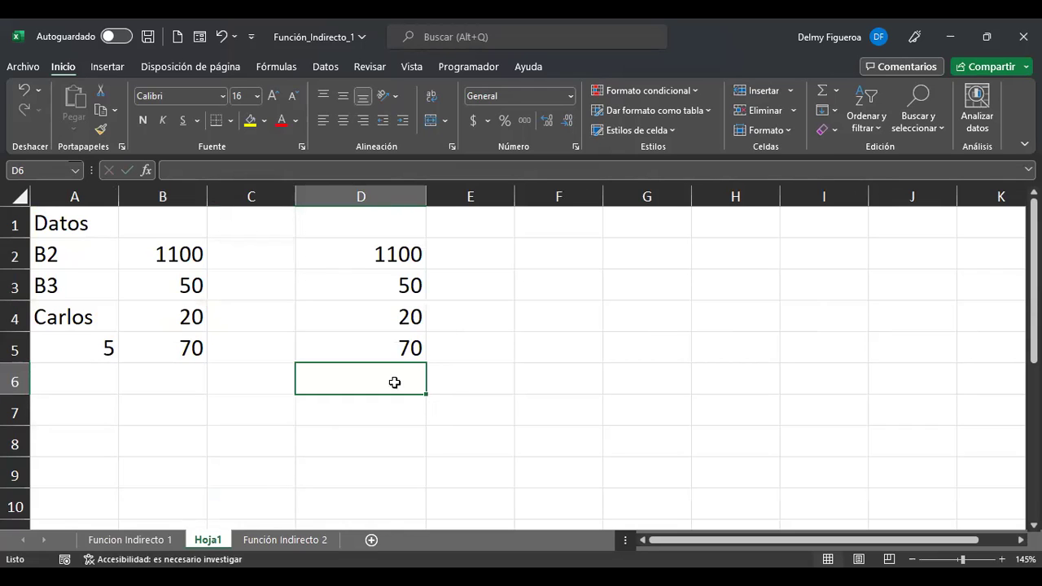
key(Up)
key(Right)
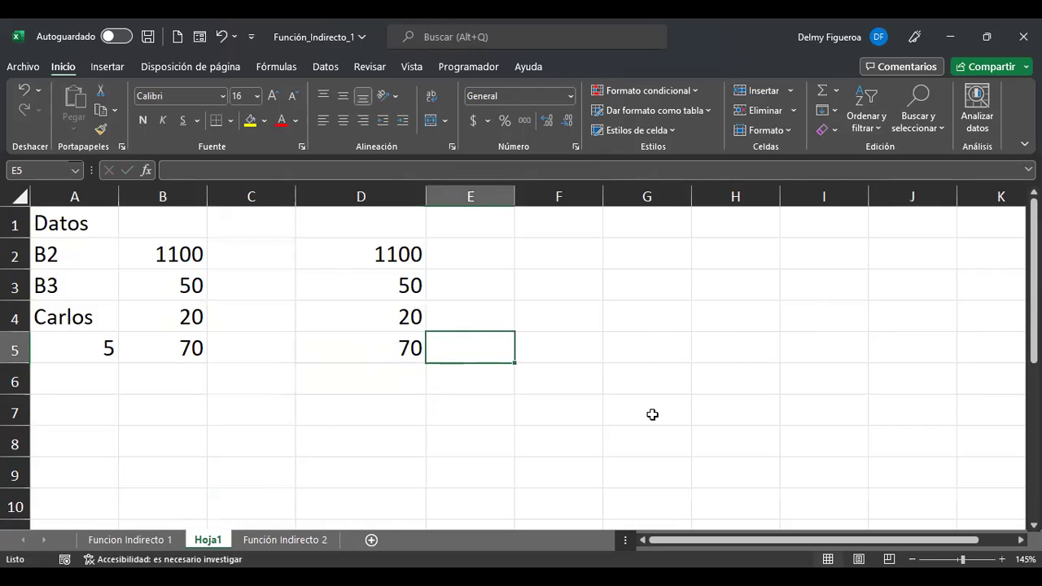
key(Right)
key(Up)
key(Up)
key(Up)
key(F2)
text(+)
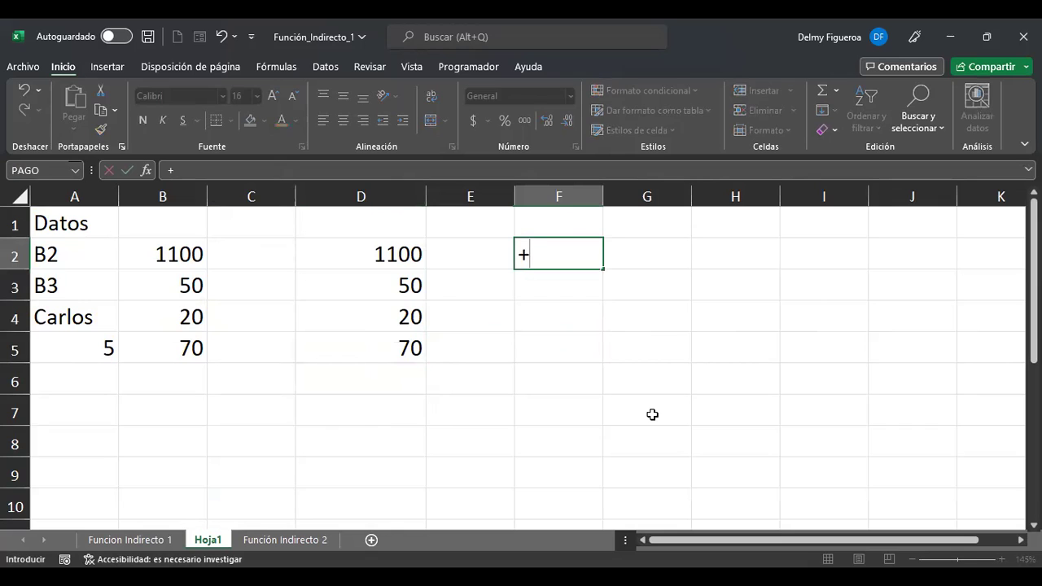
text(indi)
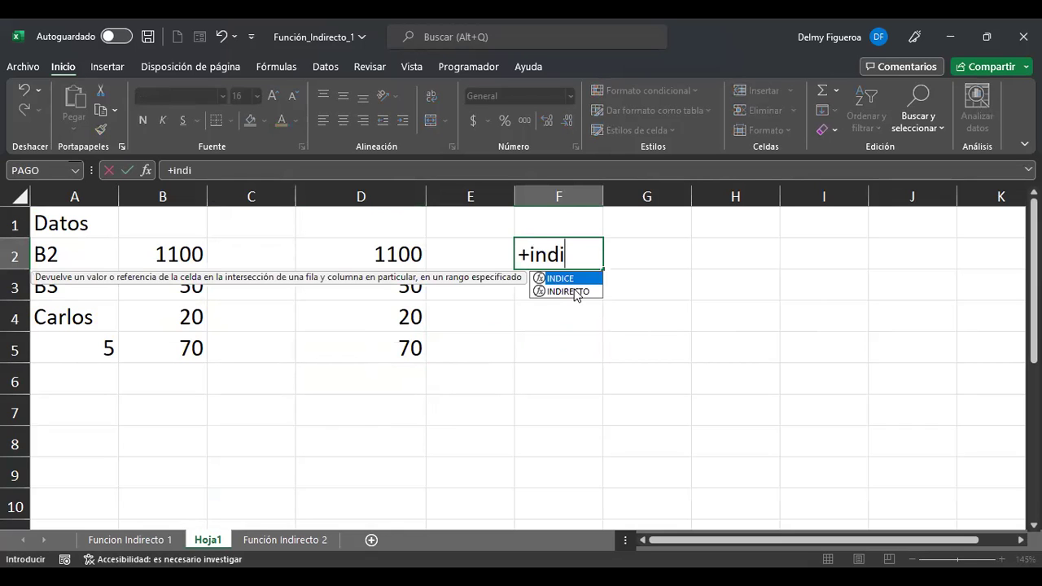
double_click(575, 291)
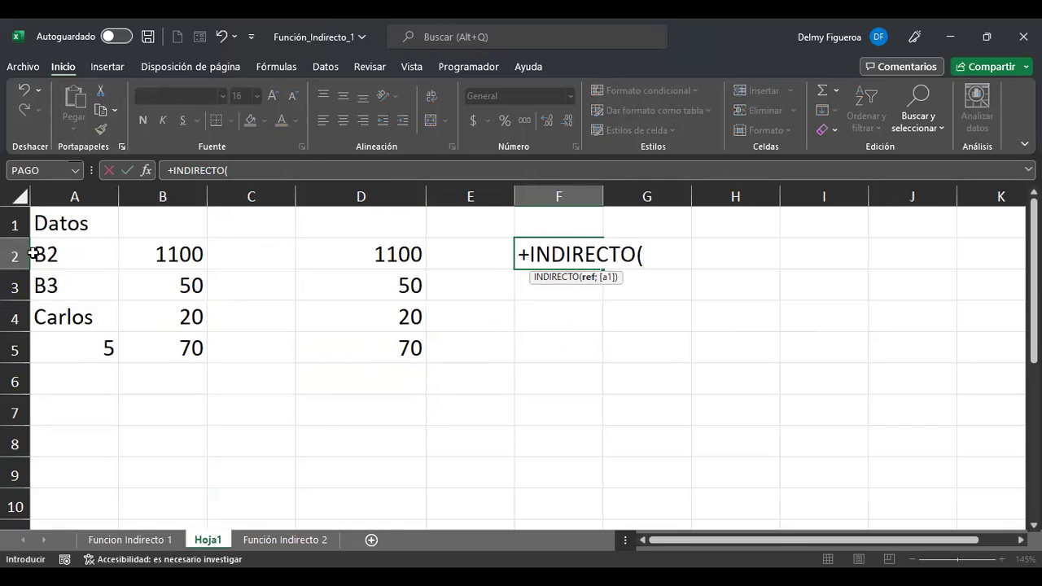
click(60, 250)
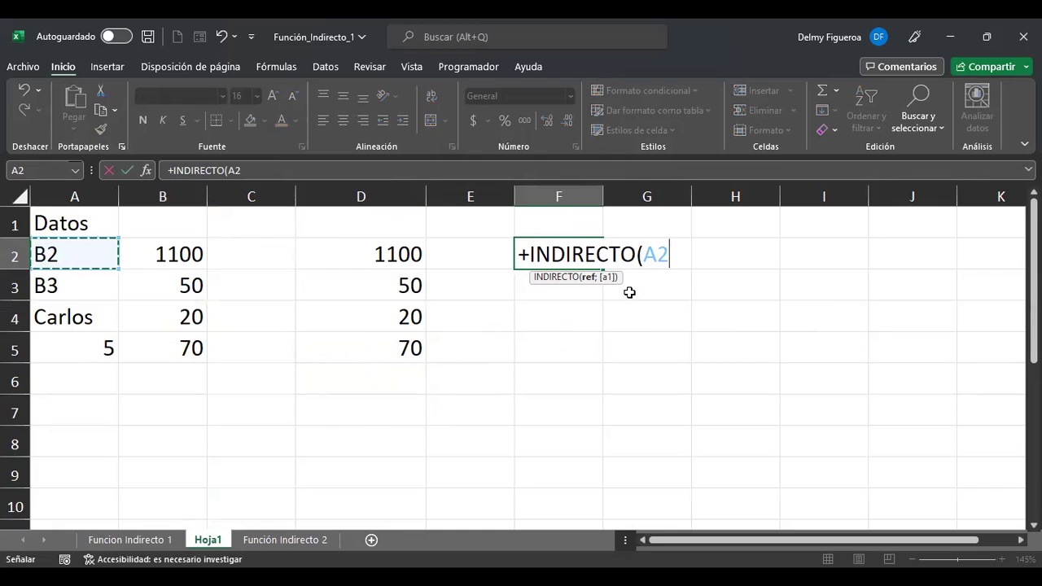
text(;)
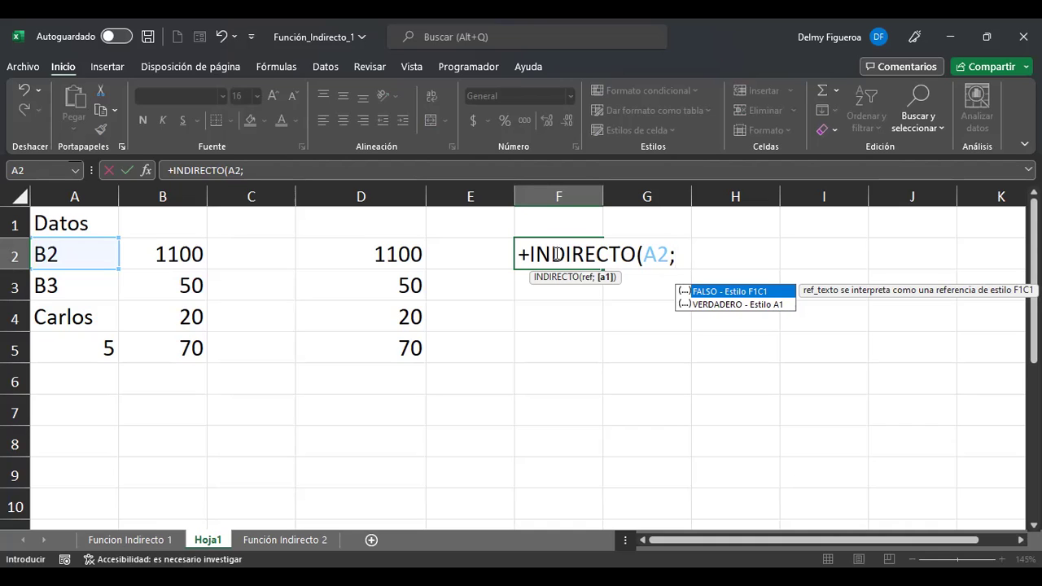
double_click(780, 305)
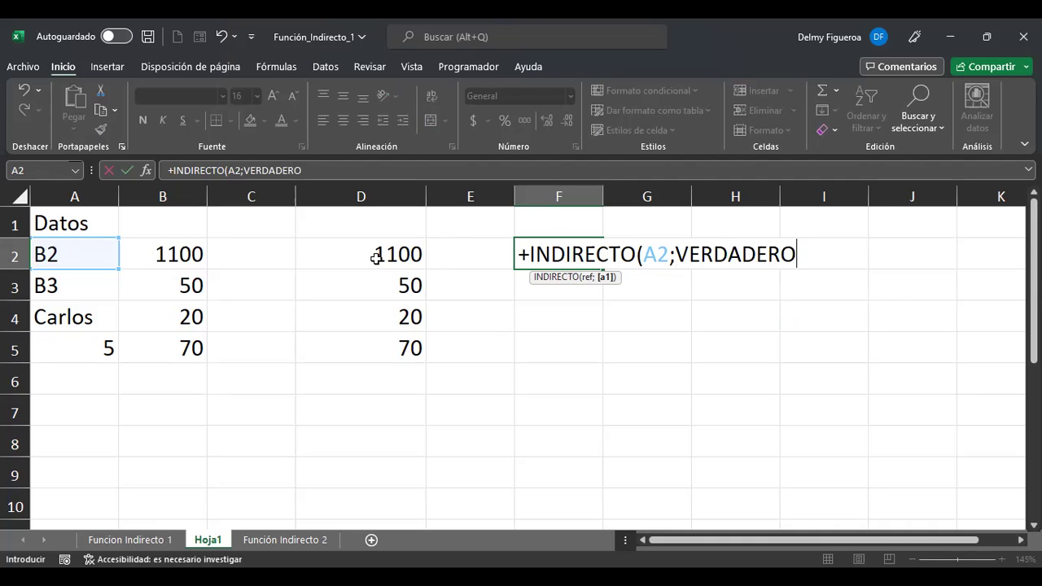
key(Return)
- Enter =+INDIRECTO(A3;FALSO) in cell F3, using the F1C1 reference style, and reselect the cell
text(+)
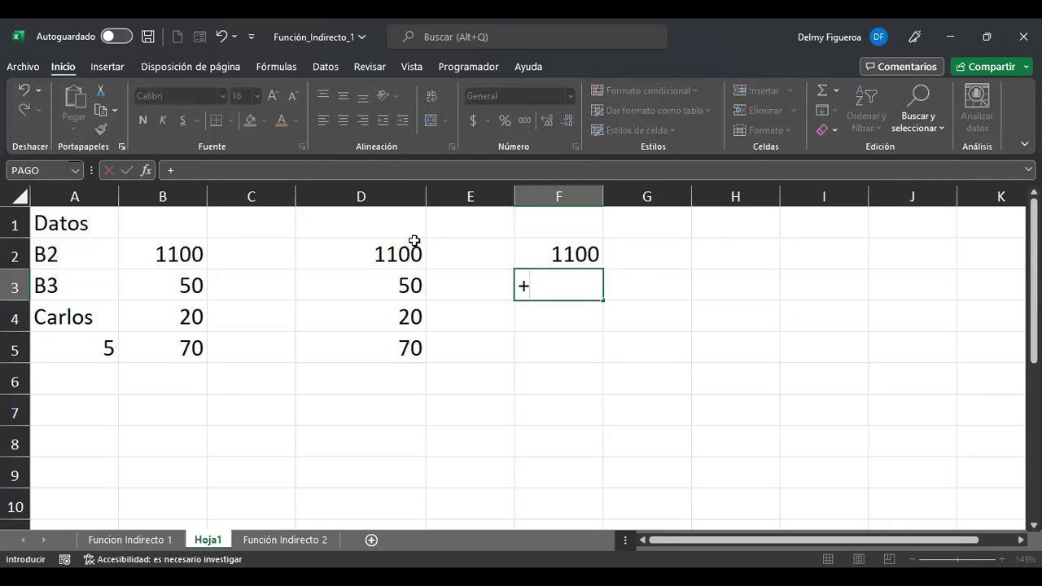
text(indi)
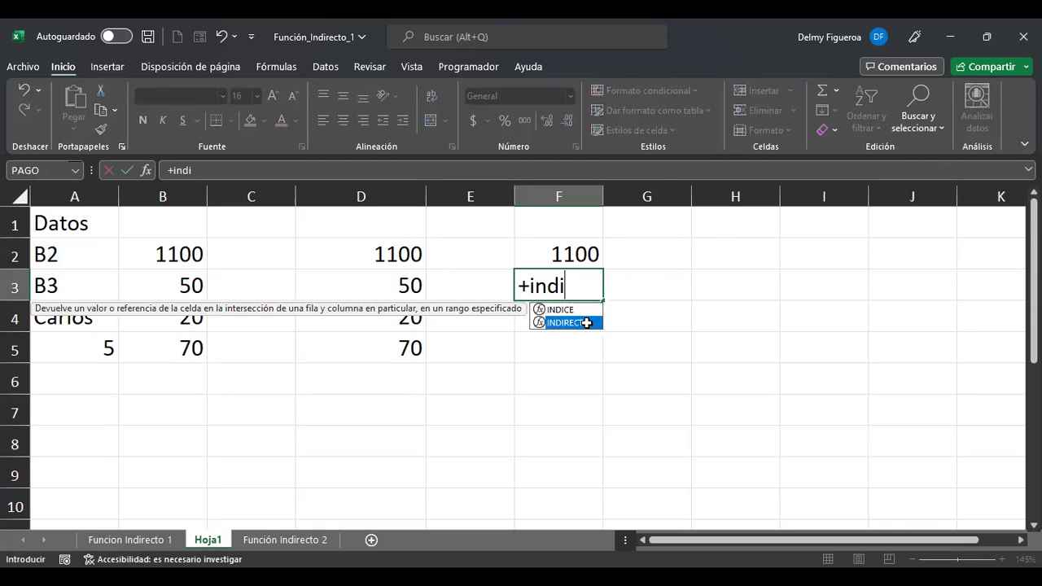
double_click(583, 324)
click(74, 282)
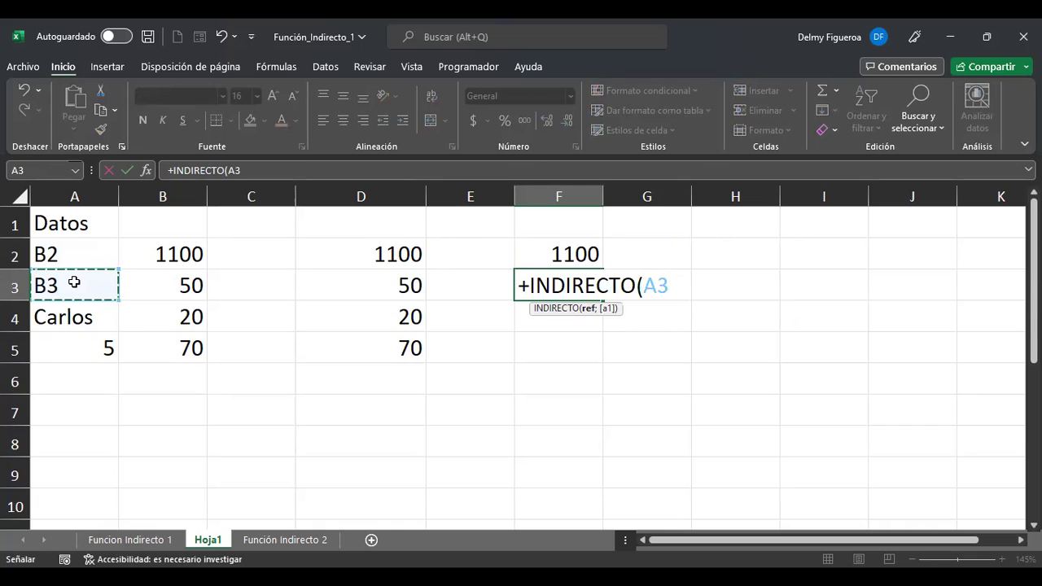
text(;)
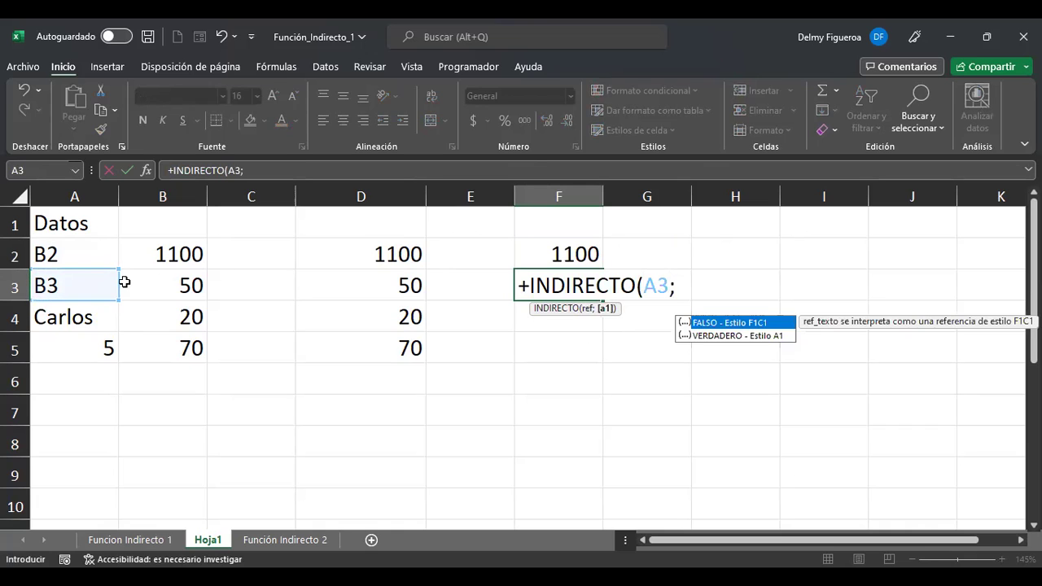
double_click(739, 318)
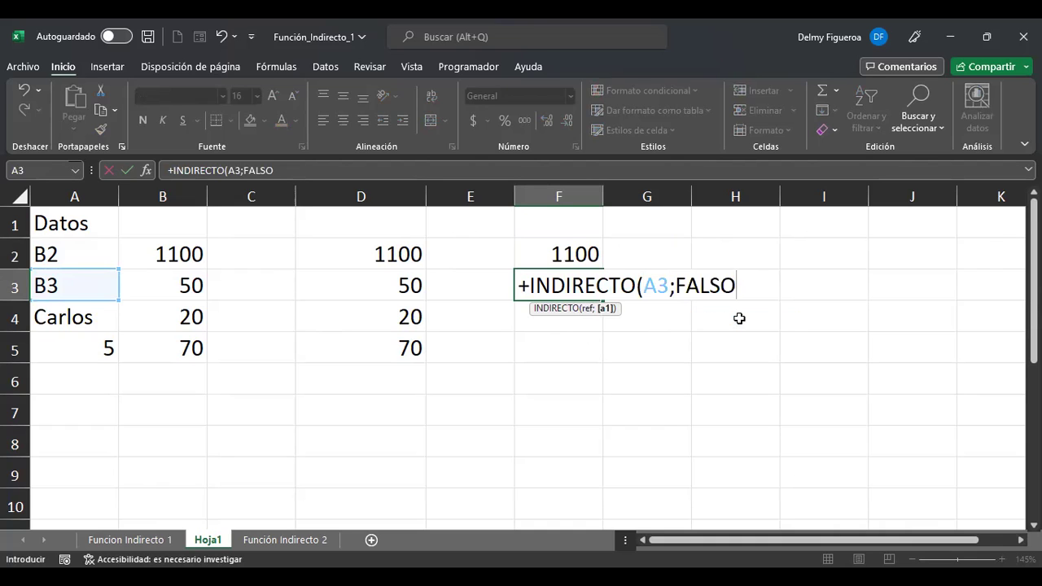
key(Return)
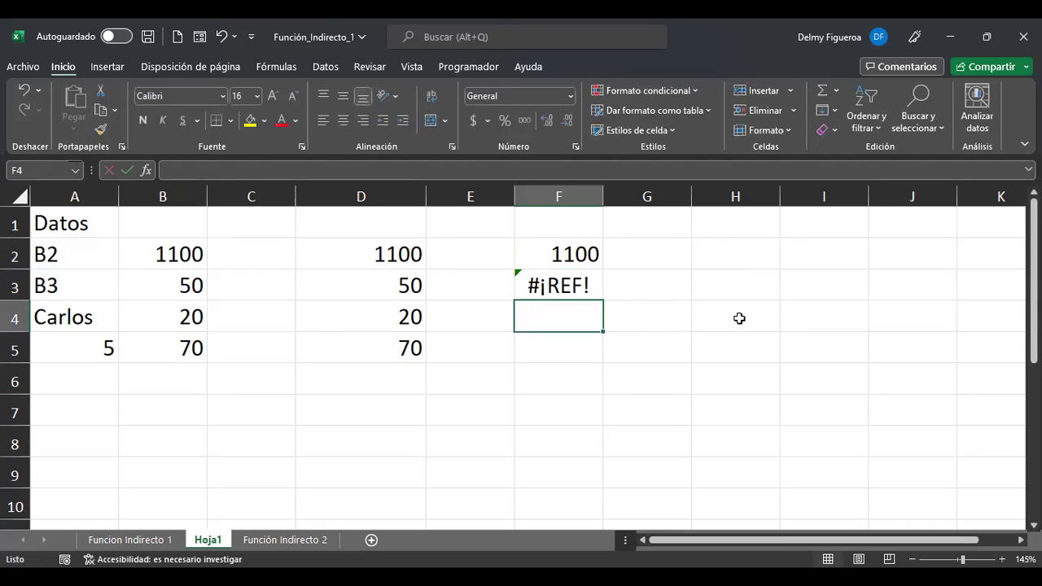
key(Up)
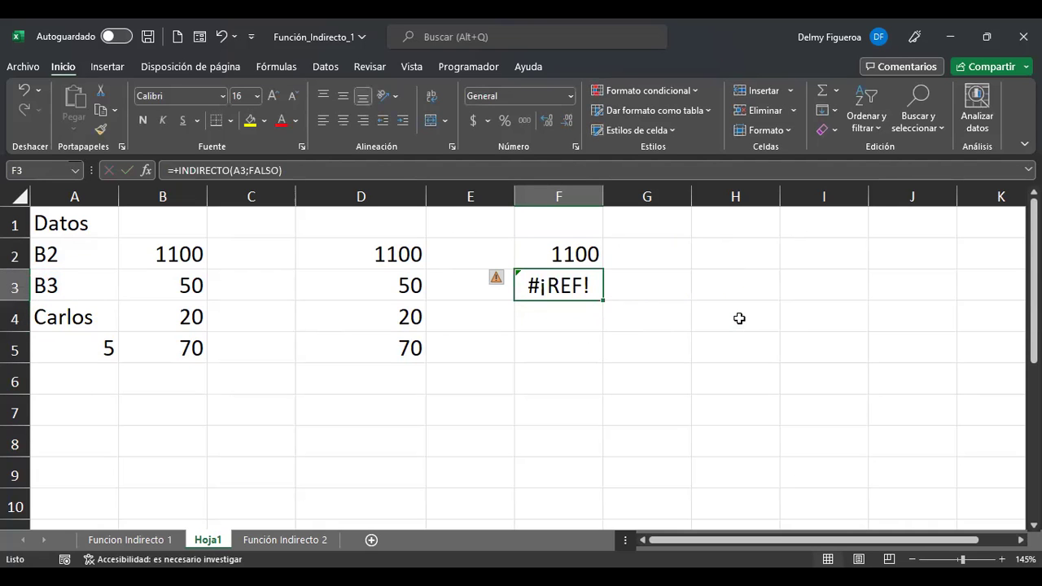
- Inspect the A3 reference argument in cell F3's INDIRECTO formula without changing it
key(F2)
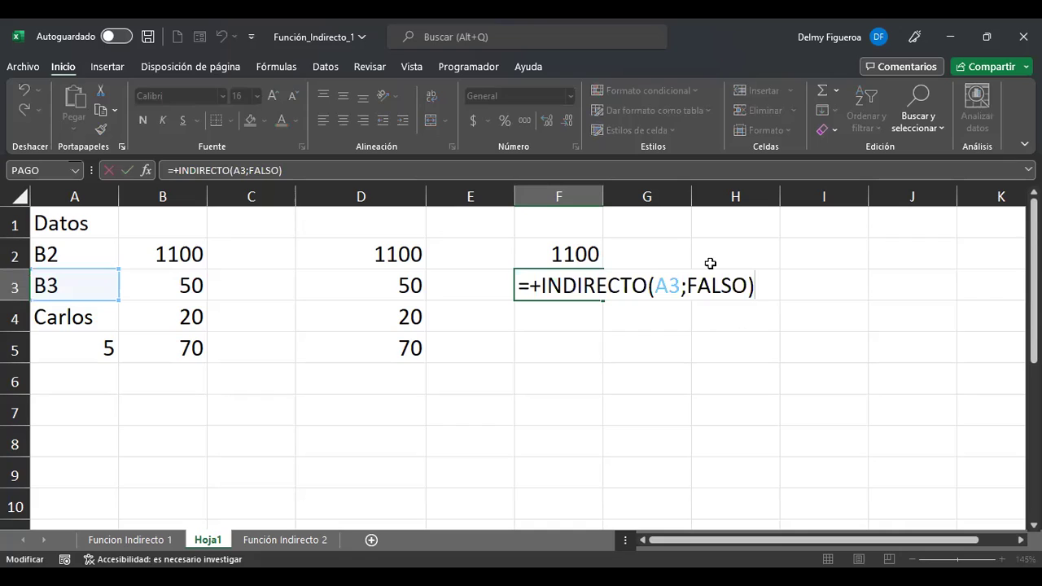
click(671, 285)
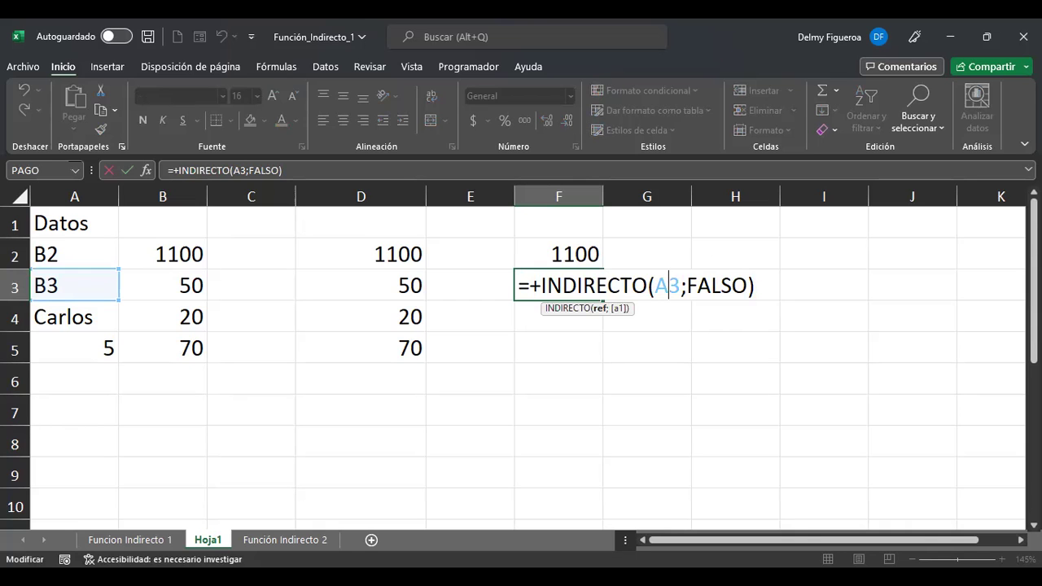
key(Escape)
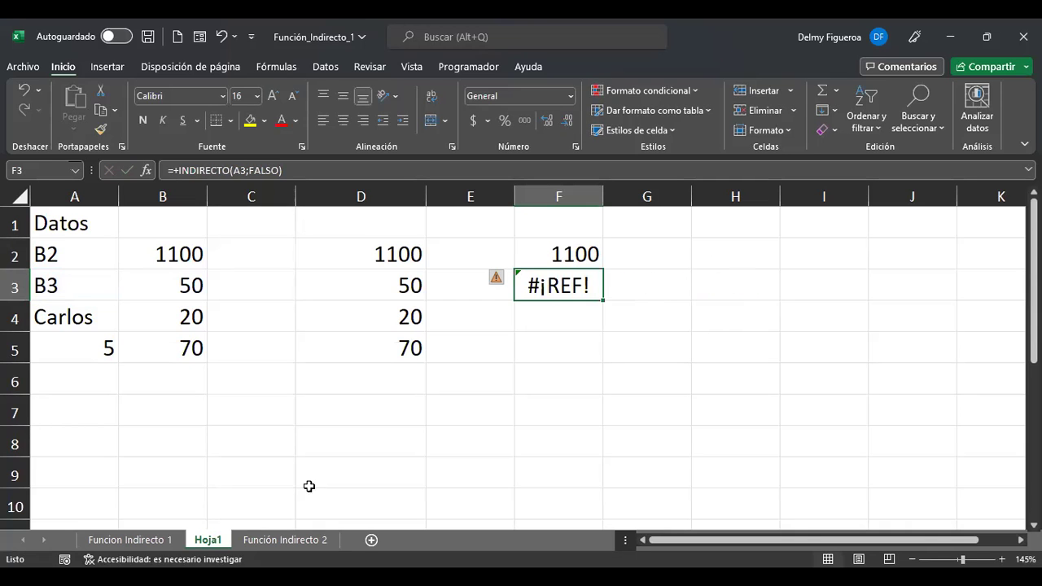
- On the Funcion Indirecto 1 sheet, enter =+INDIRECTO(B1;FALSO) in cell D1, using the F1C1 reference style
click(130, 540)
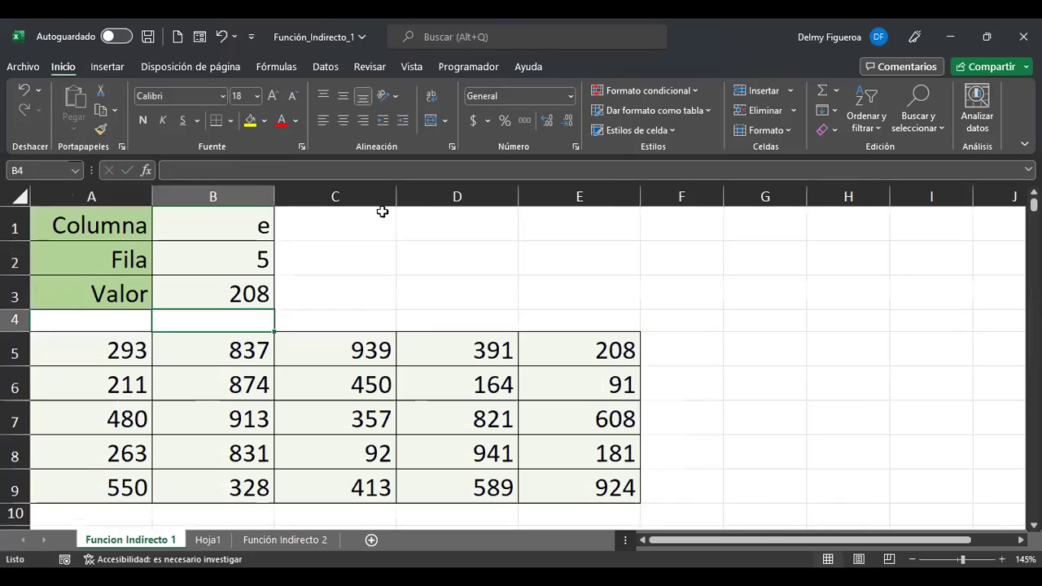
click(440, 222)
text(+)
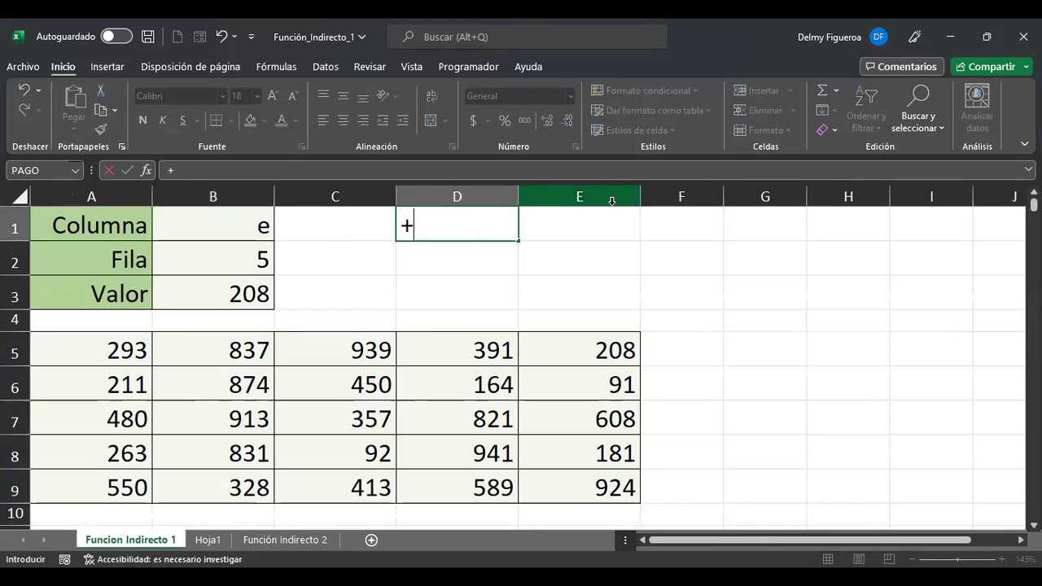
text(indi)
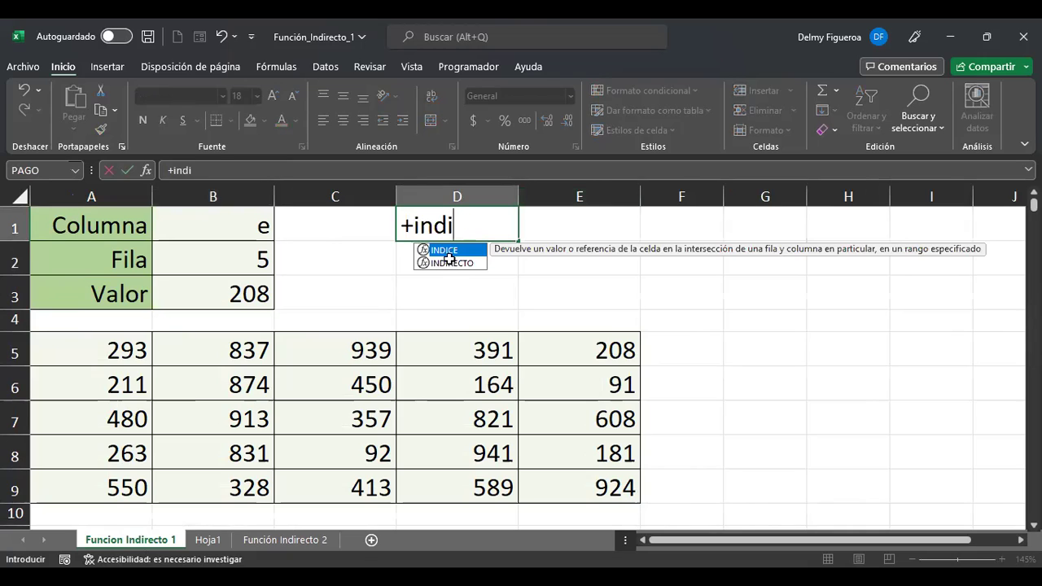
double_click(448, 261)
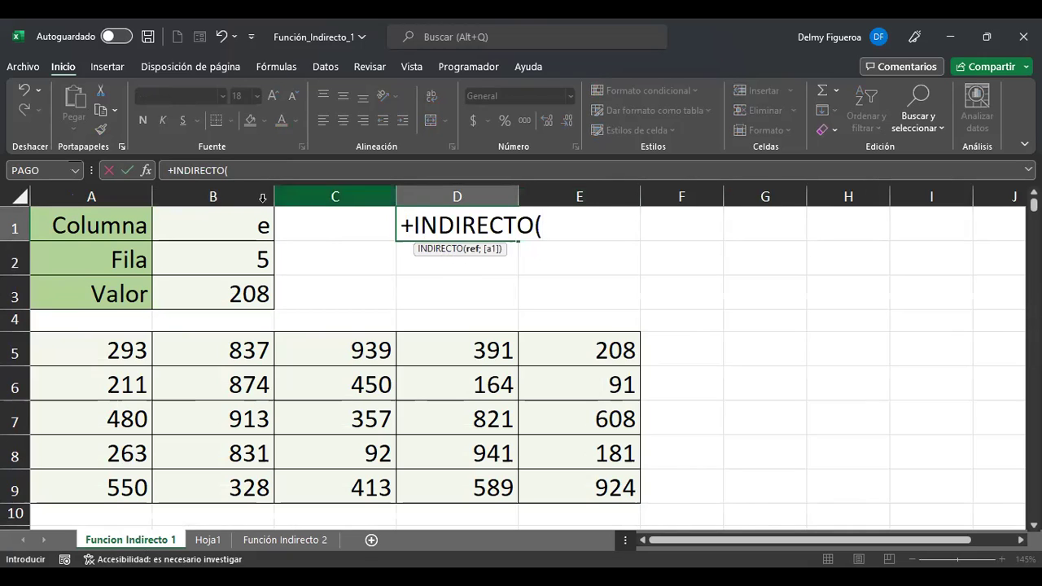
click(199, 223)
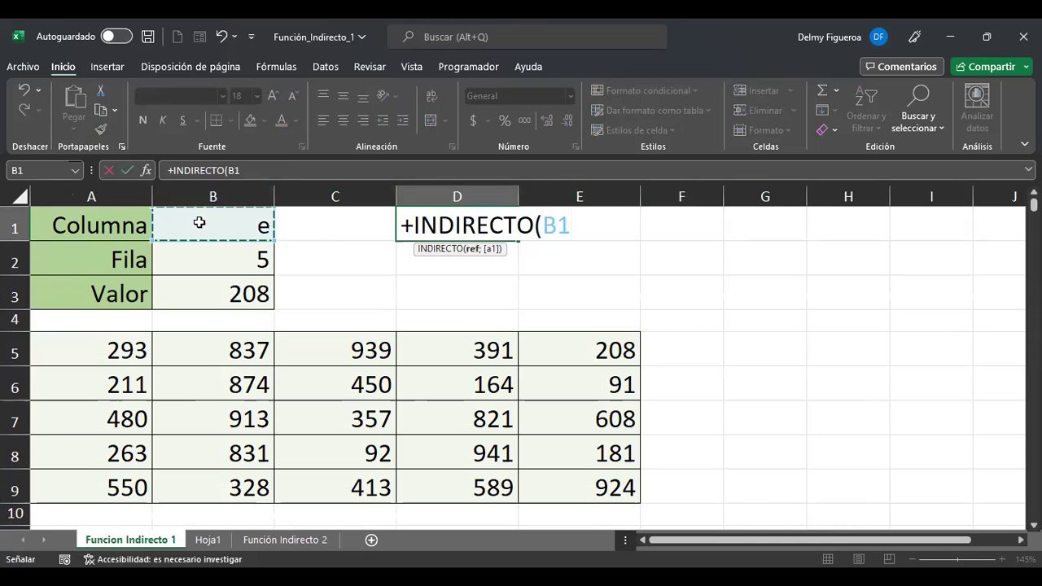
text(;)
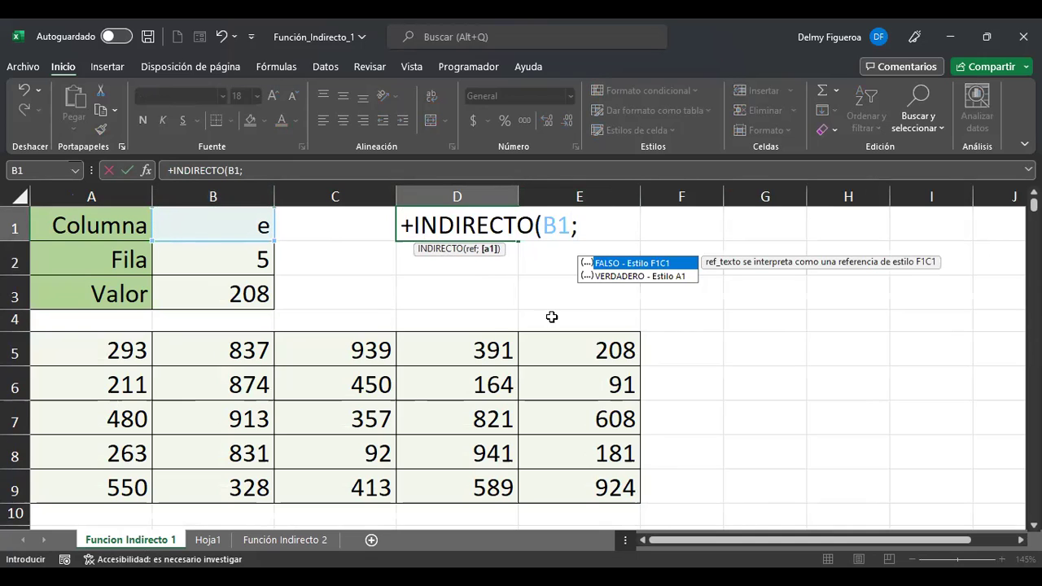
double_click(671, 262)
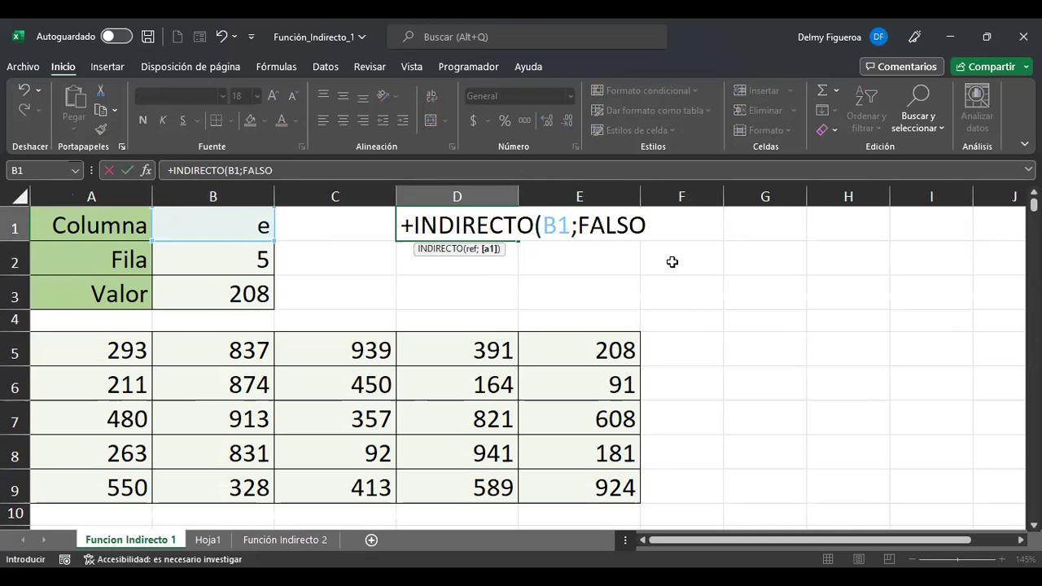
key(ctrl+Return)
- Extend the reference in D1's formula so it reads =+INDIRECTO(B1&B2;FALSO), and reselect the cell
key(F2)
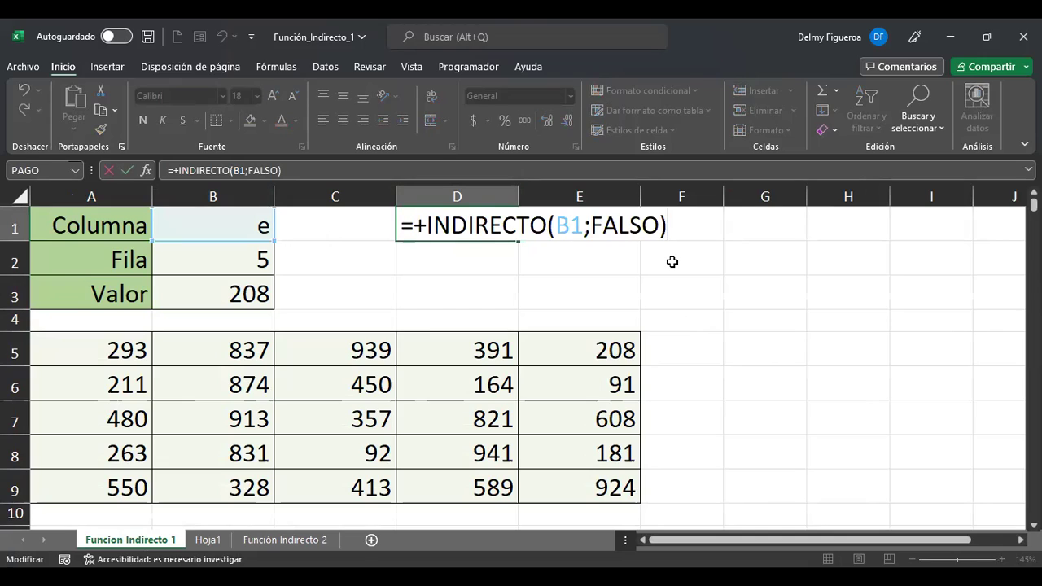
click(576, 228)
key(Right)
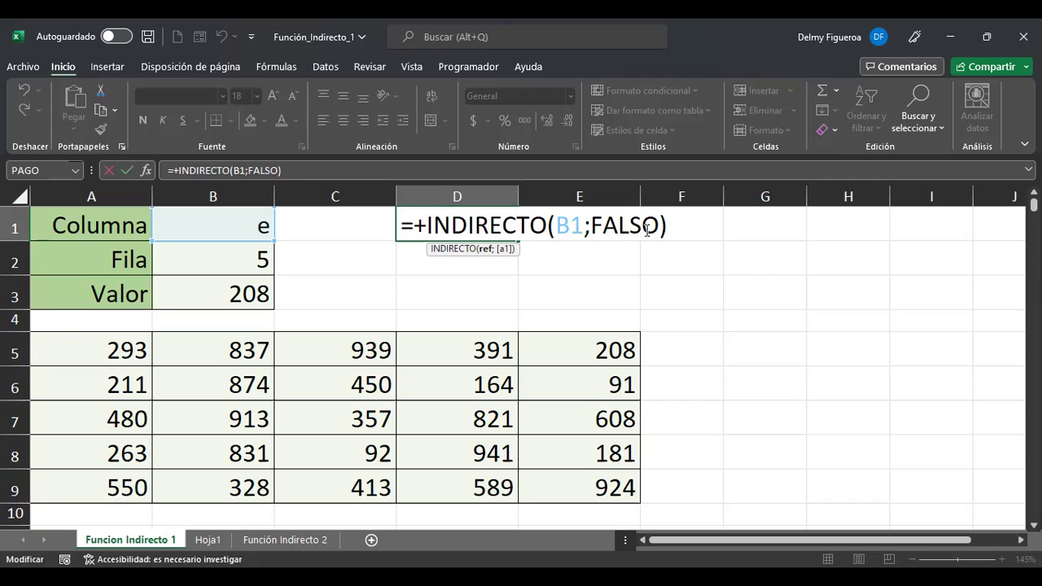
text(&)
click(205, 250)
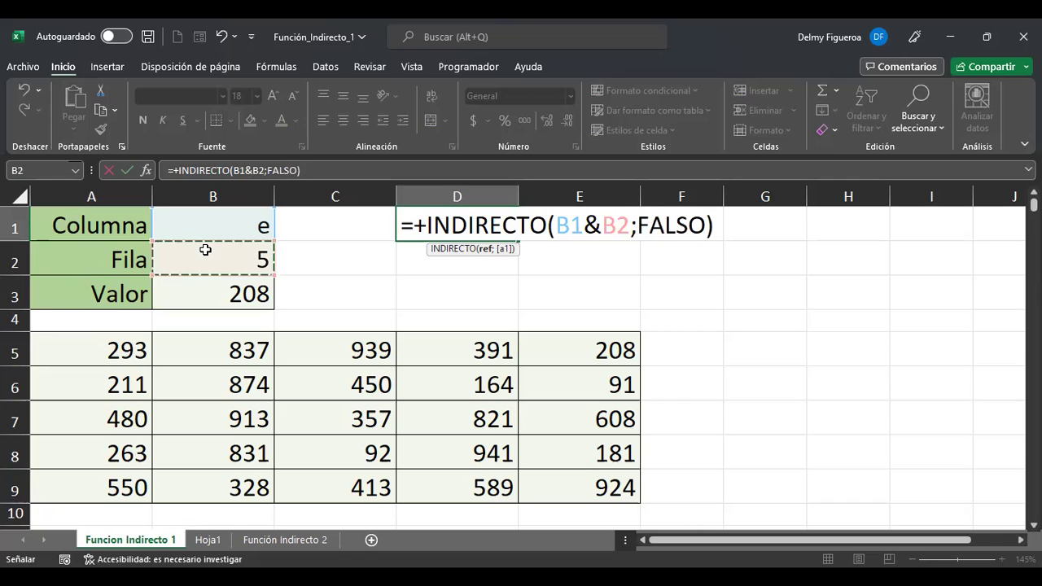
key(Return)
key(Up)
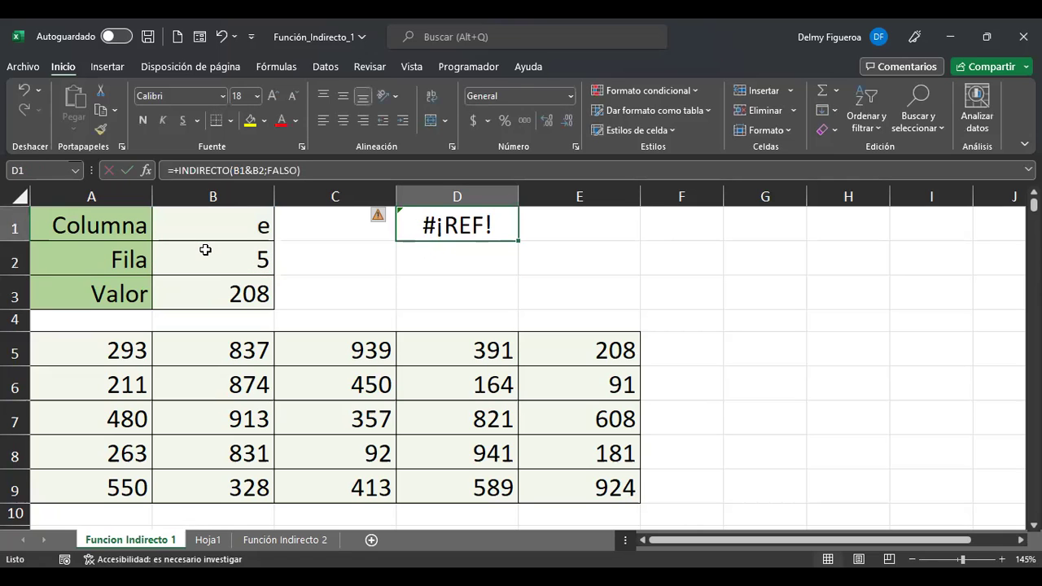
- Remove the FALSO style and the B1&B2 reference from D1's formula, leaving an empty INDIRECTO() call
key(F2)
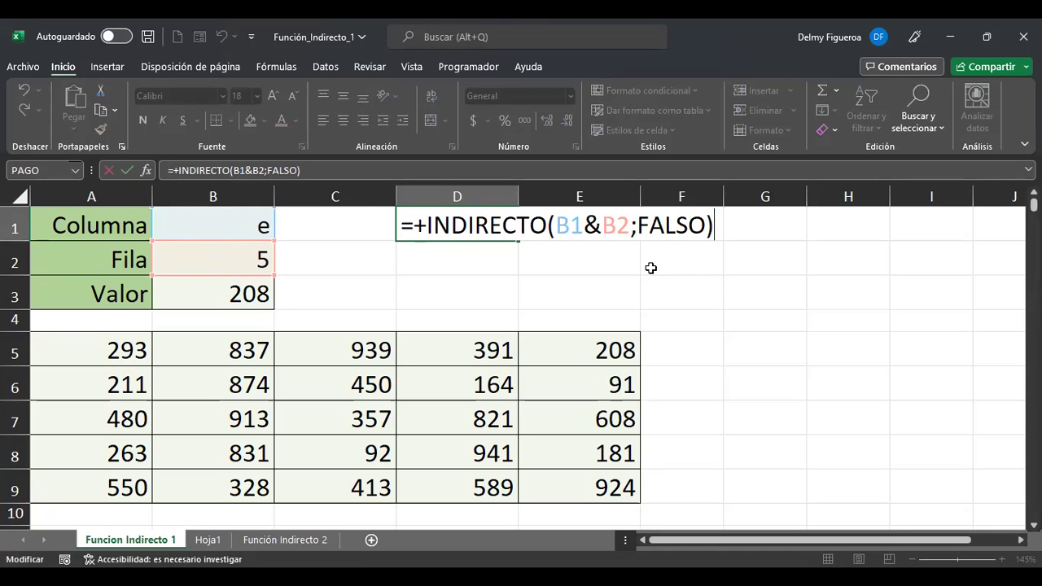
click(665, 240)
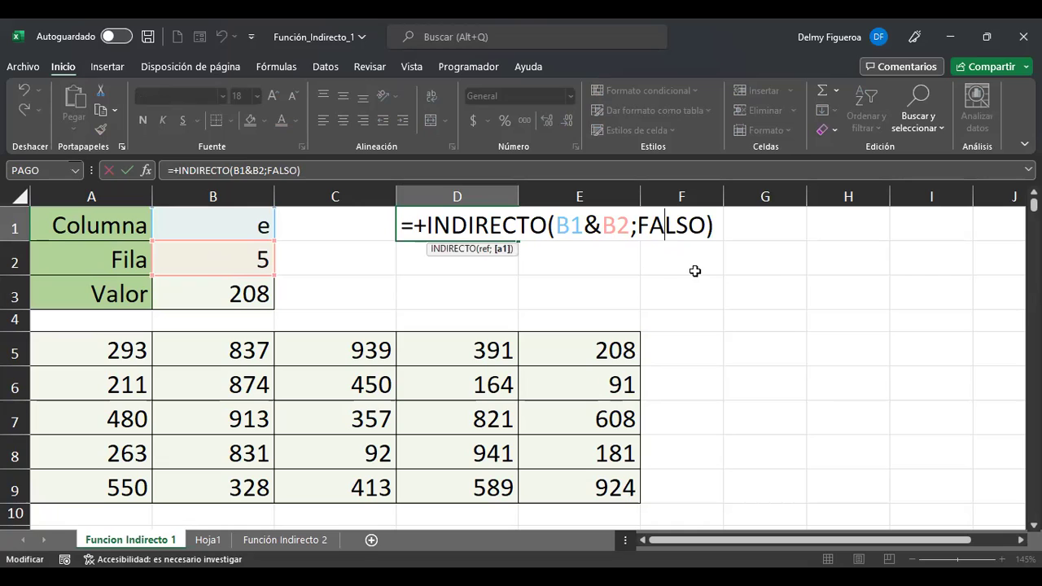
click(692, 228)
key(Right)
key(Left)
key(BackSpace)
key(BackSpace)
key(BackSpace)
key(BackSpace)
key(Delete)
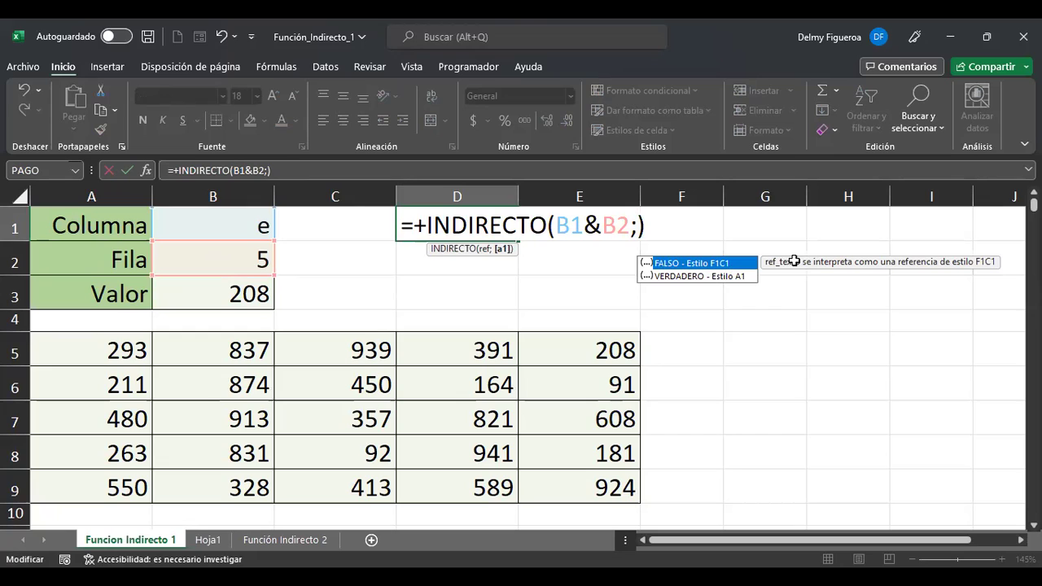
key(BackSpace)
key(BackSpace)
key(BackSpace)
key(BackSpace)
key(BackSpace)
key(BackSpace)
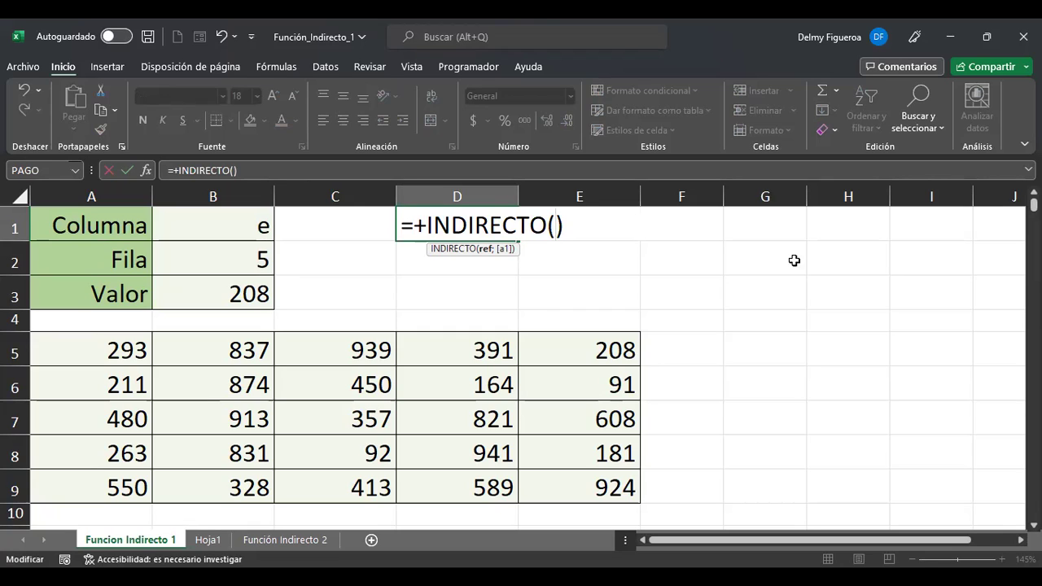
- Complete D1's formula as =+INDIRECTO(B1&B2), without a reference style argument
text(a)
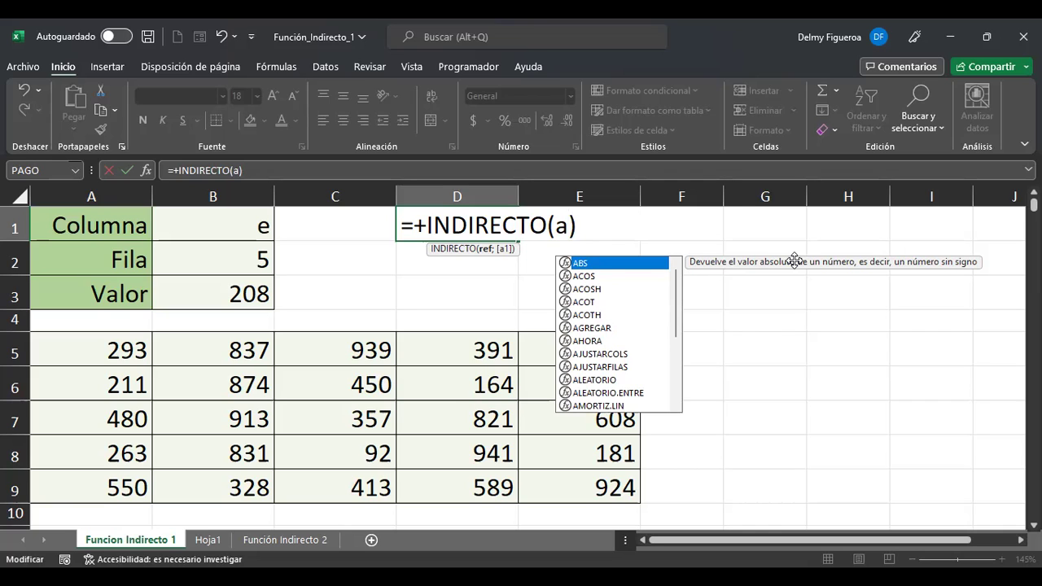
key(BackSpace)
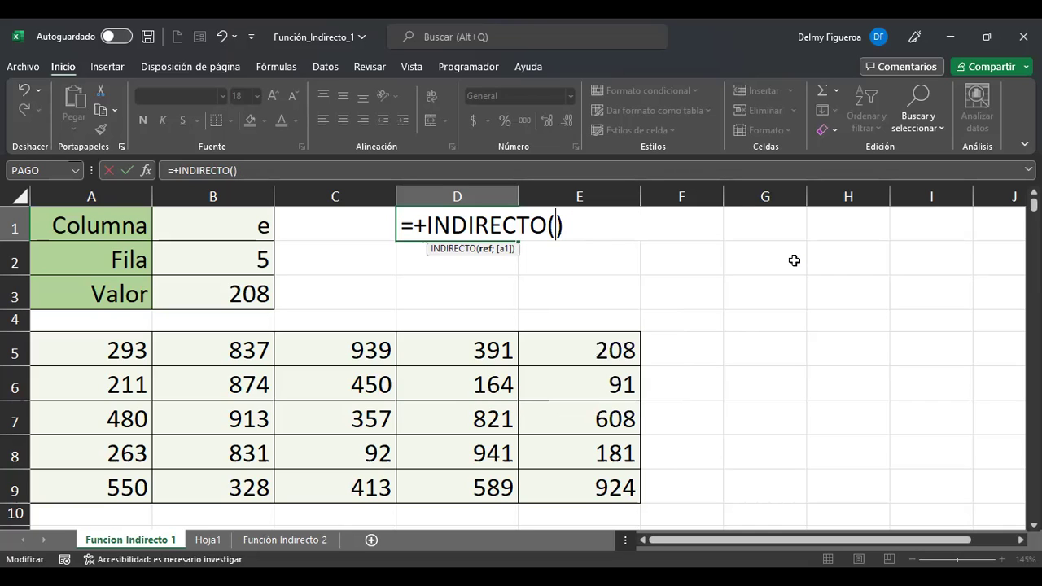
text(b1)
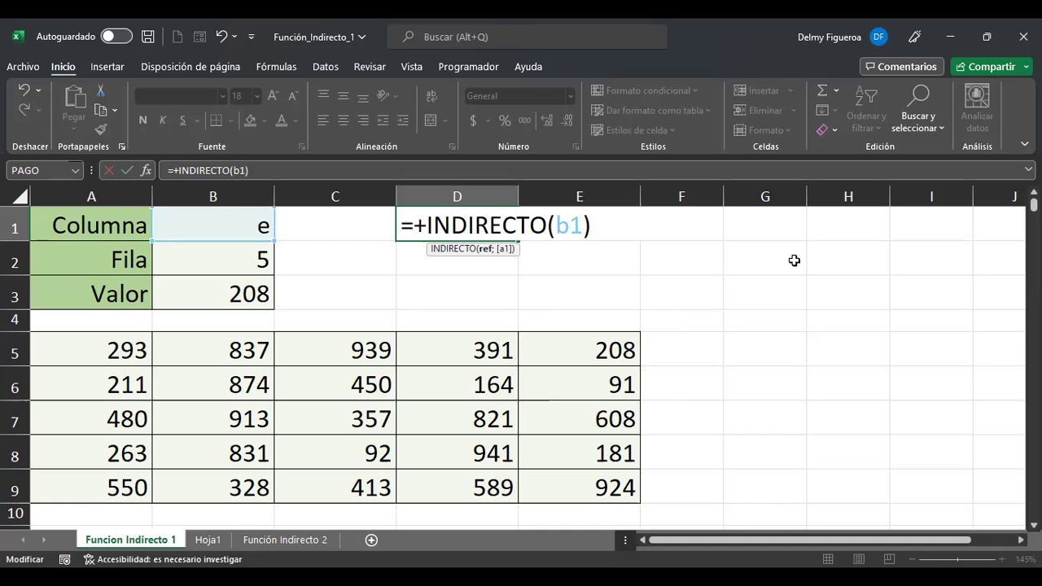
text(&)
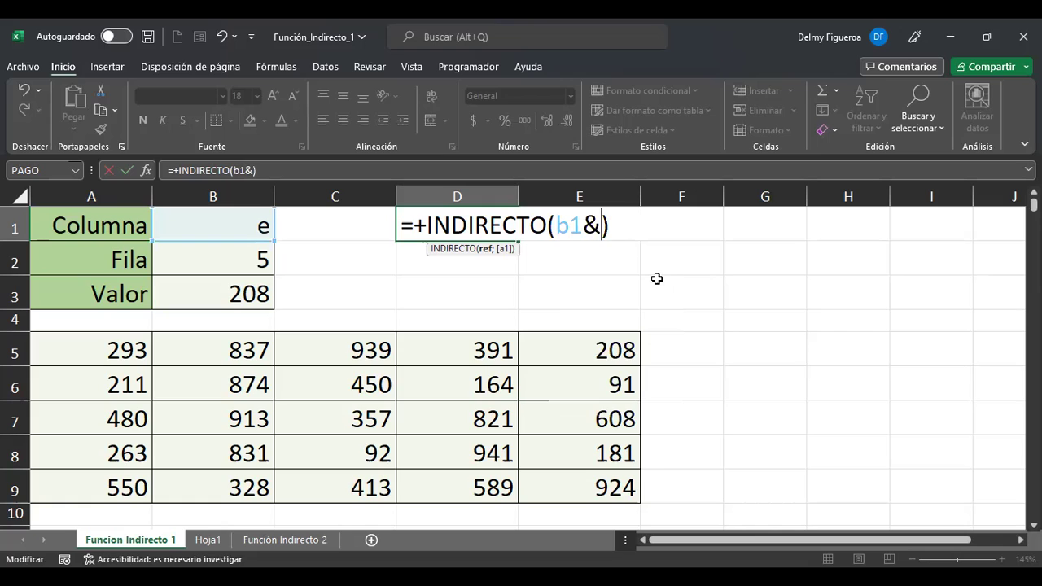
text(b2)
key(ctrl+Return)
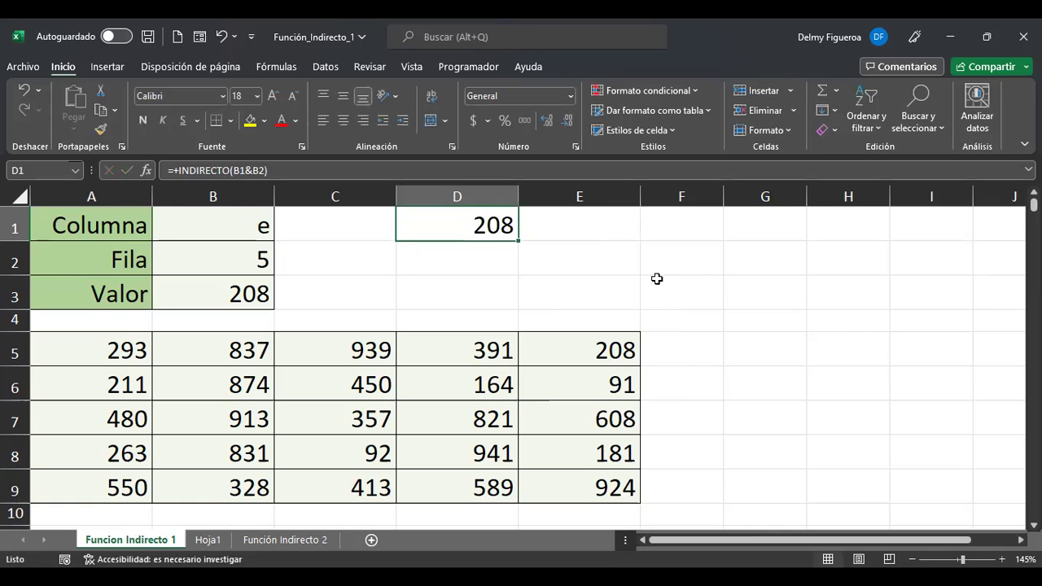
- Clear cell D1 and try the formula +INDIRECTO(f1c1) there, accepting the proposed correction
key(Delete)
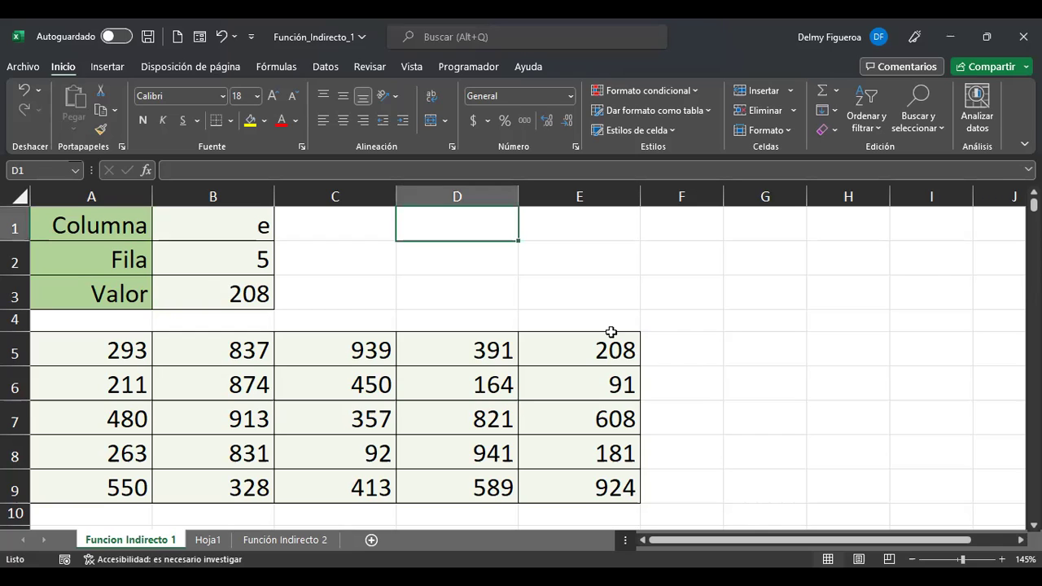
text(+n)
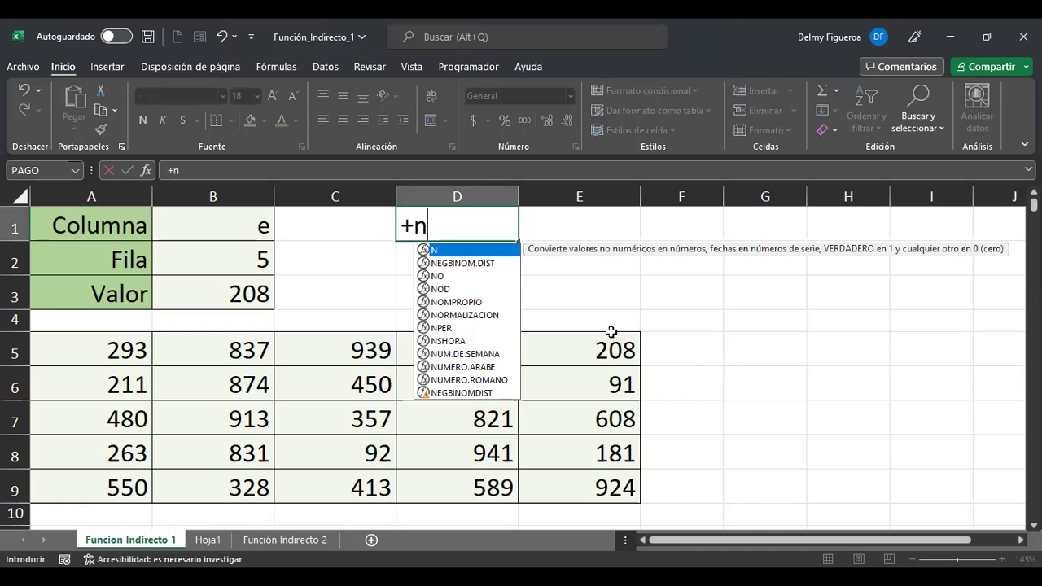
key(BackSpace)
text(indi)
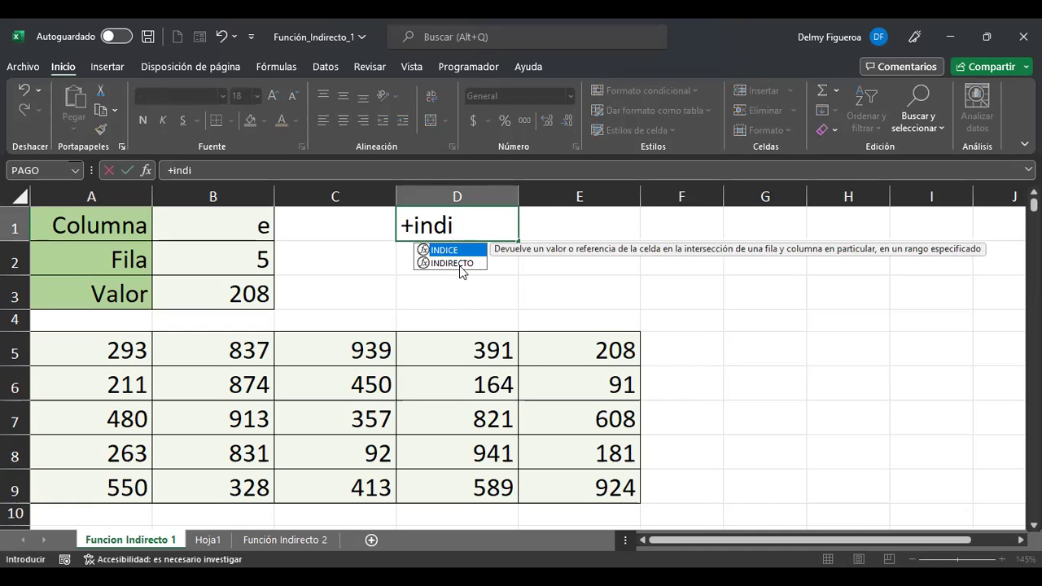
double_click(458, 263)
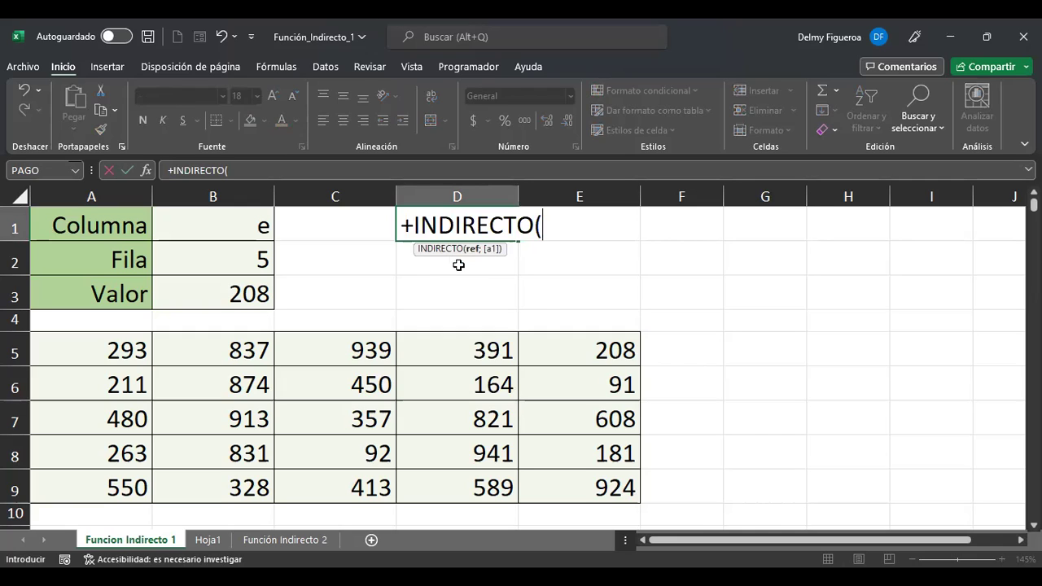
text(f1)
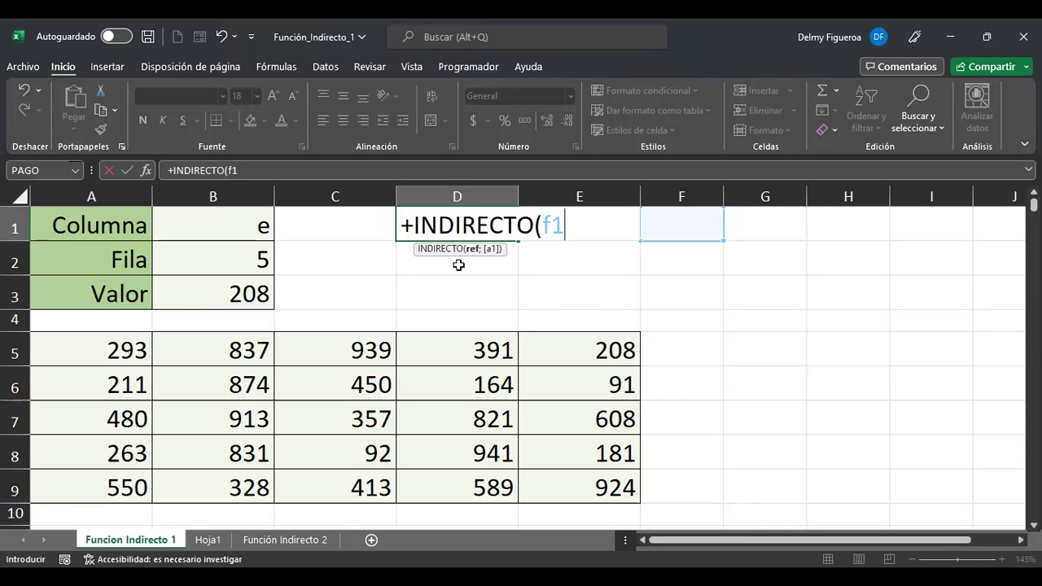
text(c1)
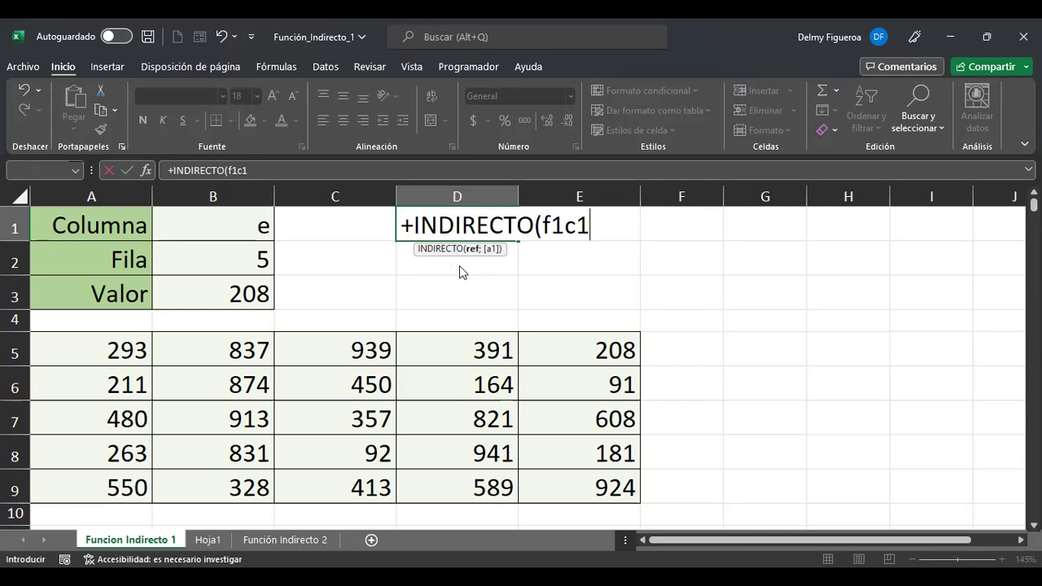
key(Return)
key(Return)
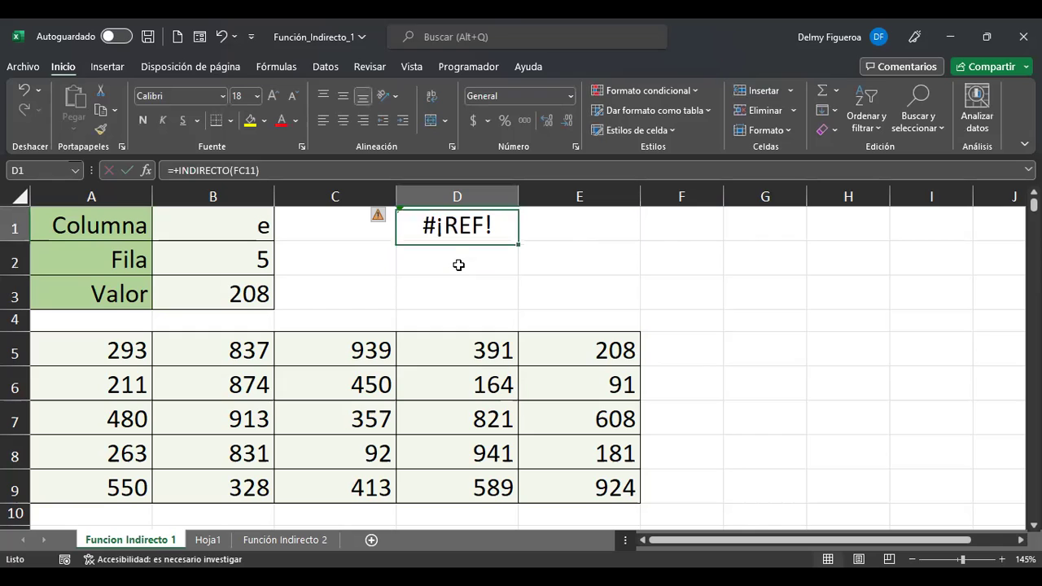
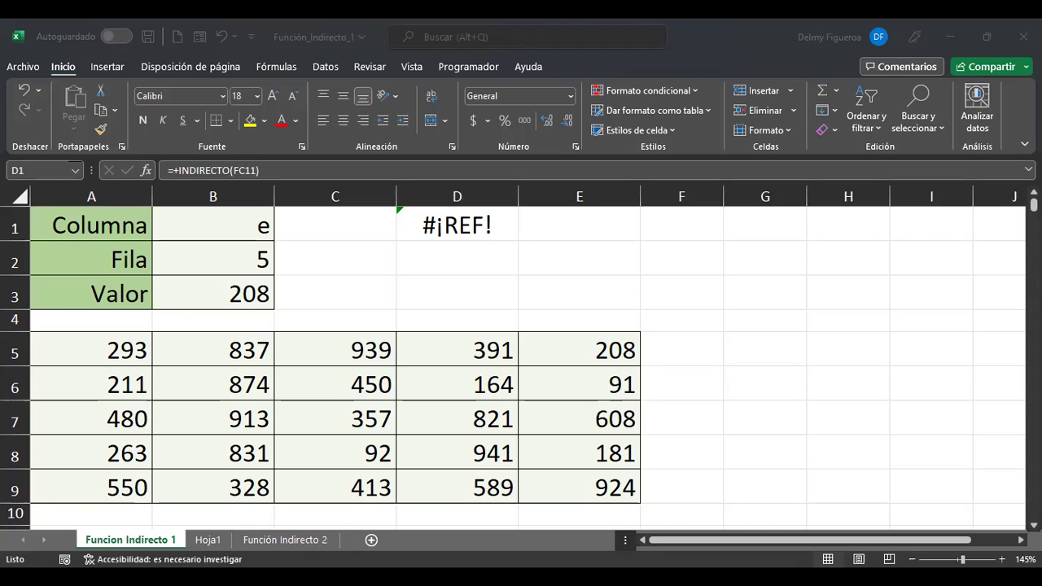
- Replace D1's formula with =+INDIRECTO(A5;VERDADERO), using the A1 reference style
text(+)
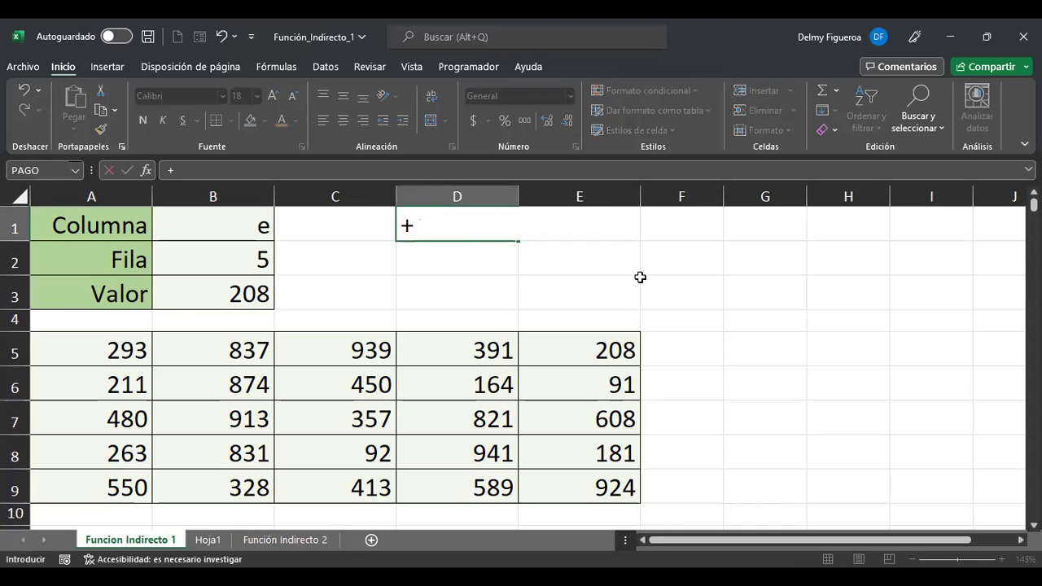
text(indi)
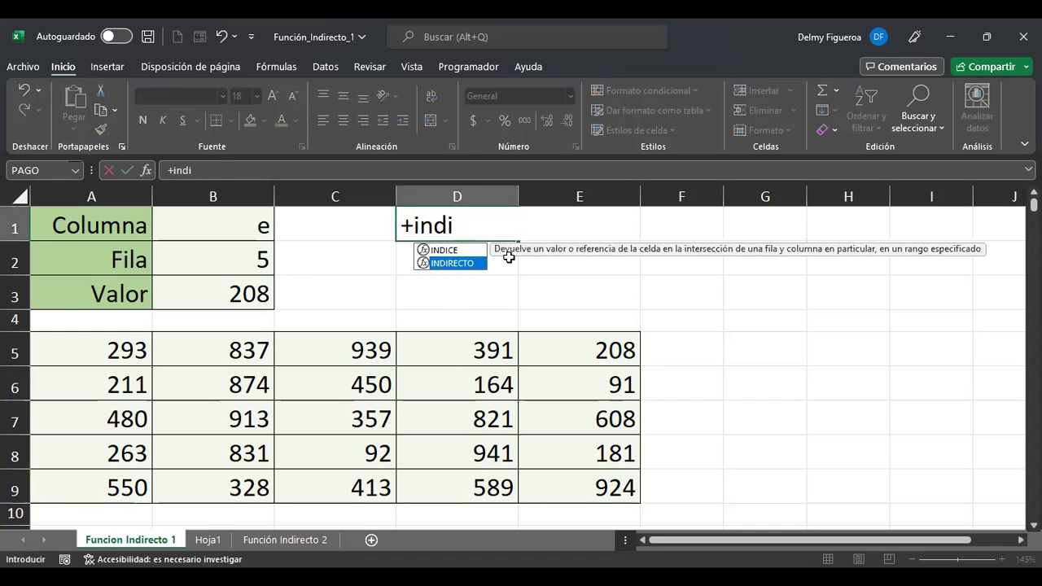
double_click(474, 257)
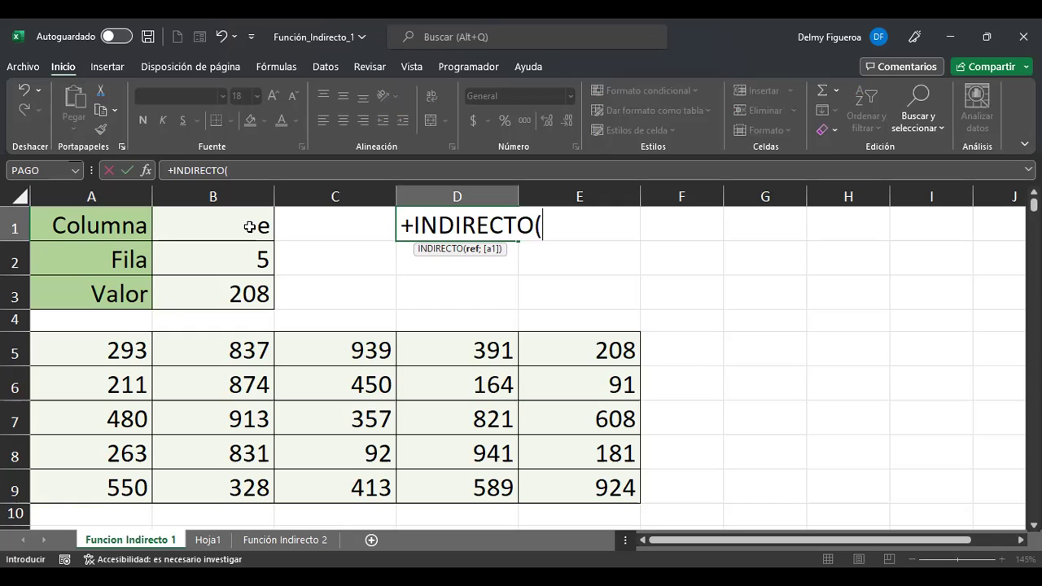
text(a5;)
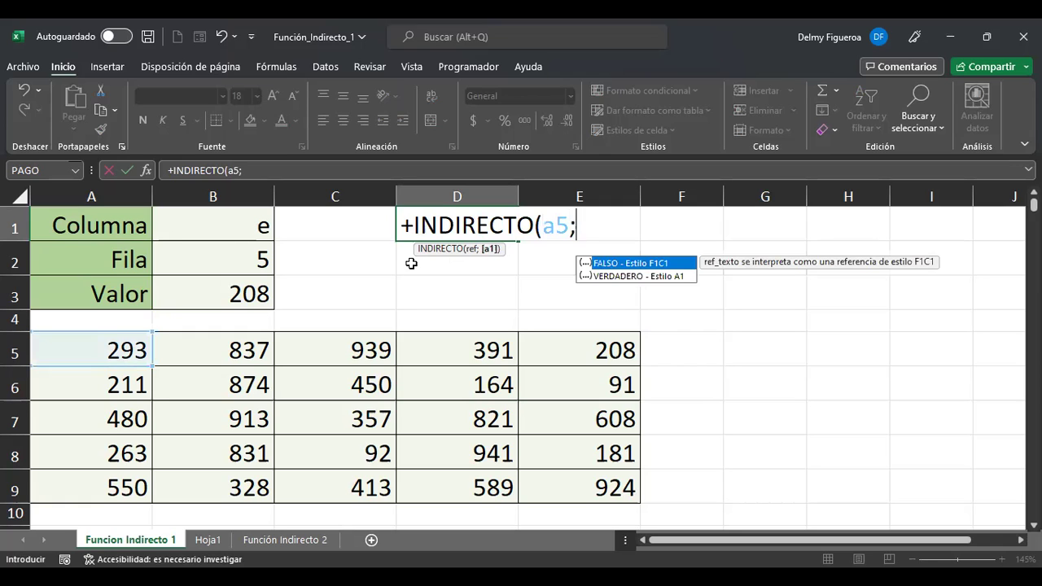
click(674, 276)
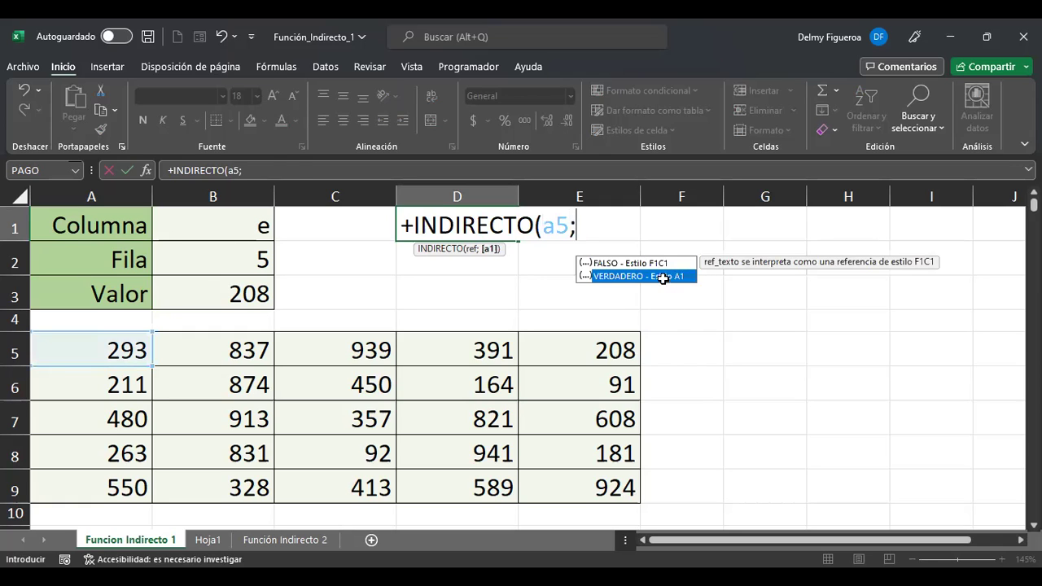
double_click(662, 276)
key(ctrl+Return)
- Try f1c1 in place of the A5 reference in D1's formula, keeping VERDADERO and accepting the proposed correction
key(F2)
key(Left)
key(Left)
key(Left)
key(Left)
key(Left)
key(Left)
key(Left)
key(Left)
key(Left)
key(Left)
key(Left)
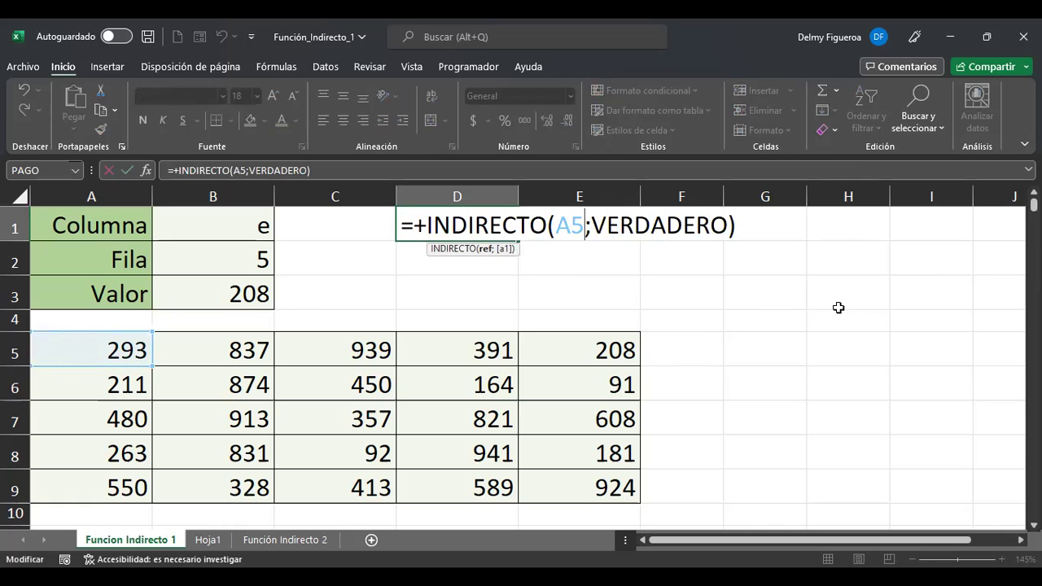
key(BackSpace)
key(BackSpace)
text(f)
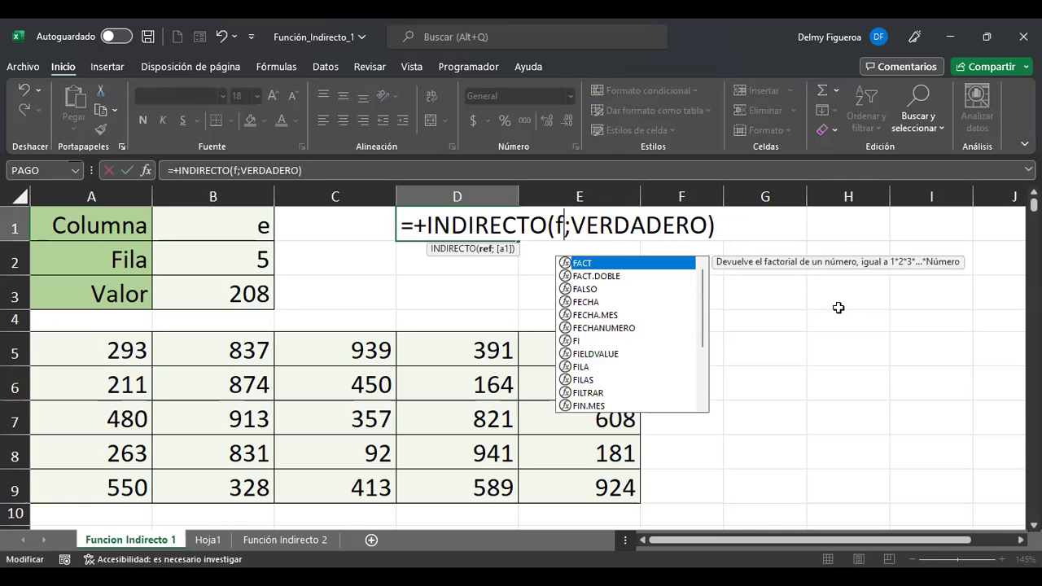
text(1c1)
key(Return)
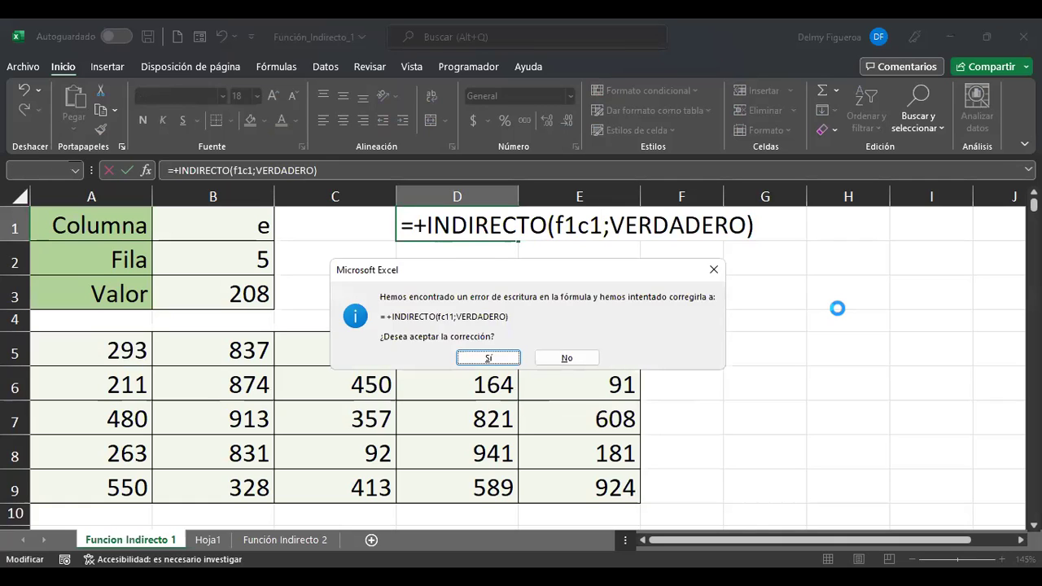
key(Return)
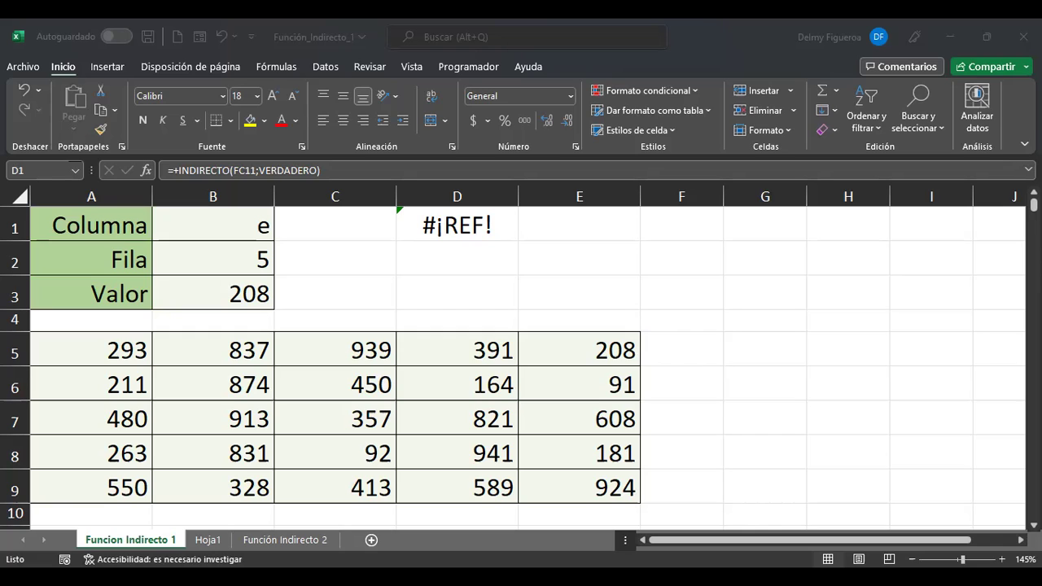
- Clear cell D1 and review the INDIRECTO formulas on Hoja1 and in B3 of Funcion Indirecto 1
key(Delete)
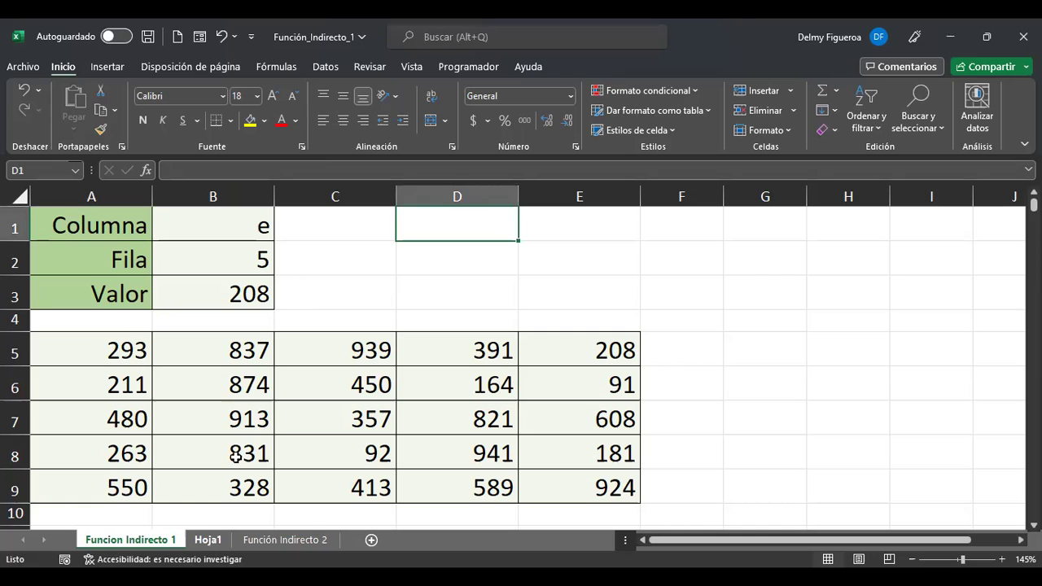
click(258, 257)
click(207, 539)
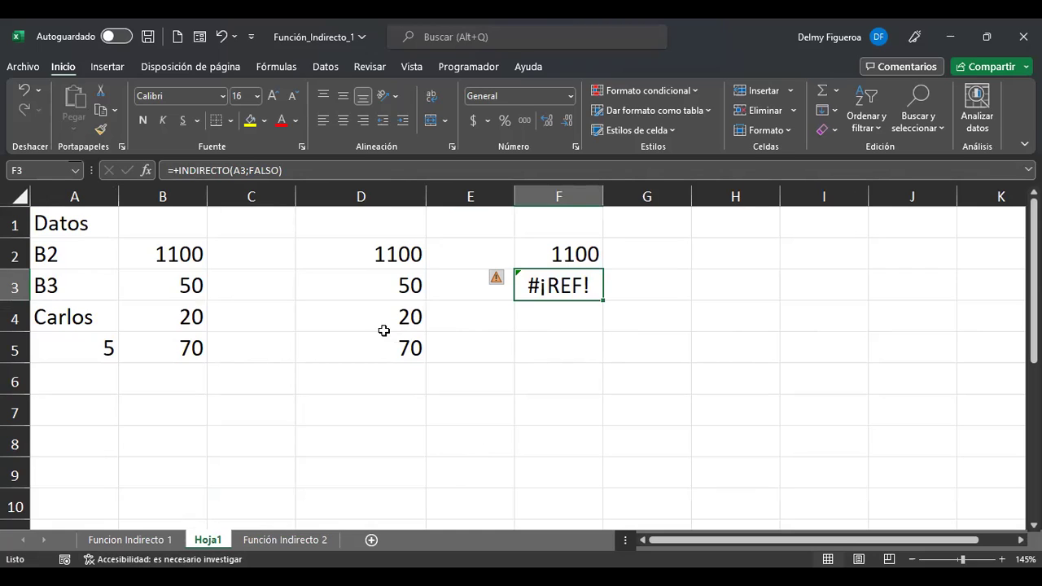
click(163, 539)
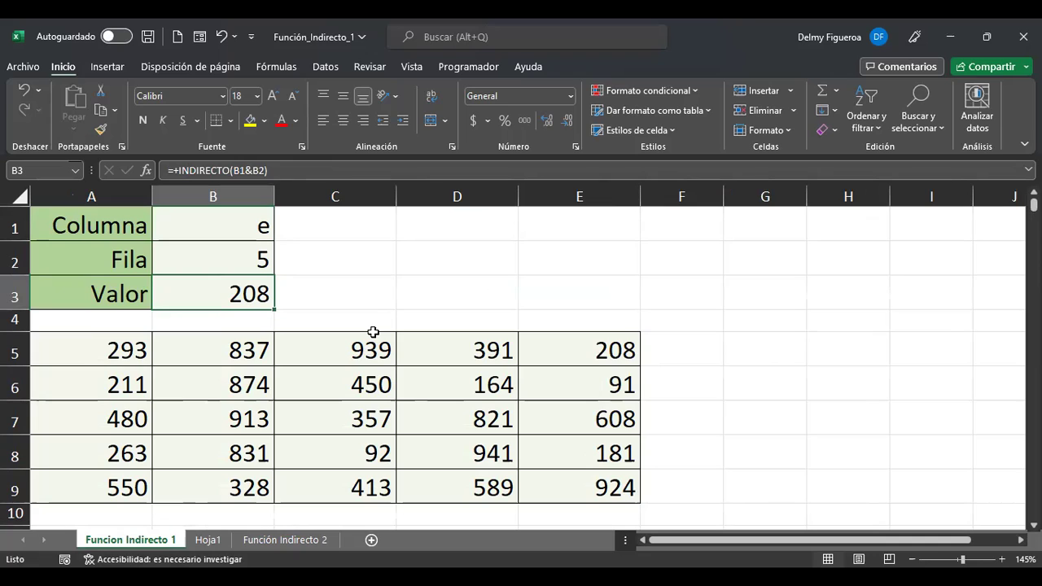
click(333, 291)
click(254, 293)
double_click(254, 294)
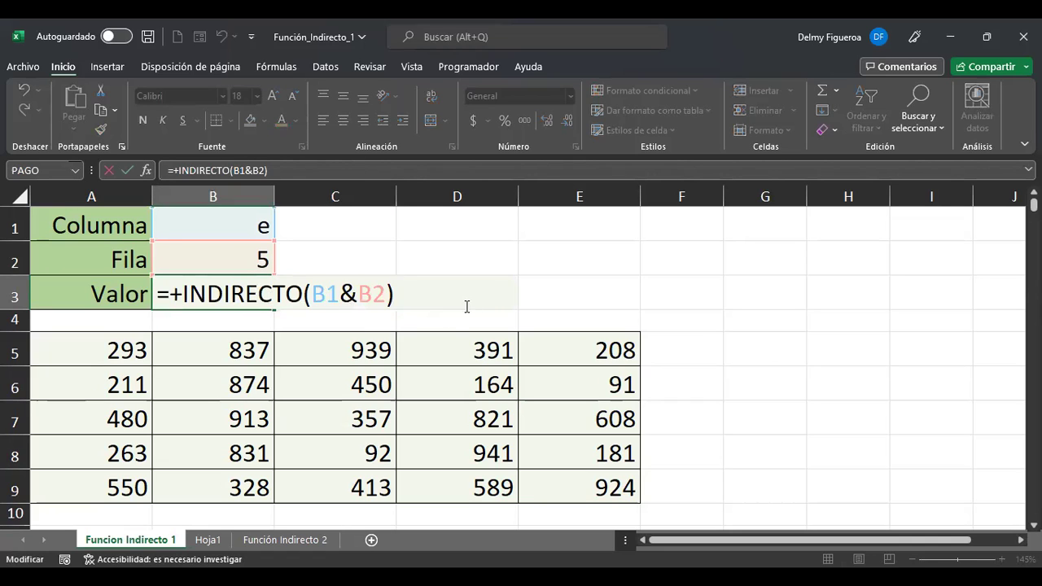
key(Return)
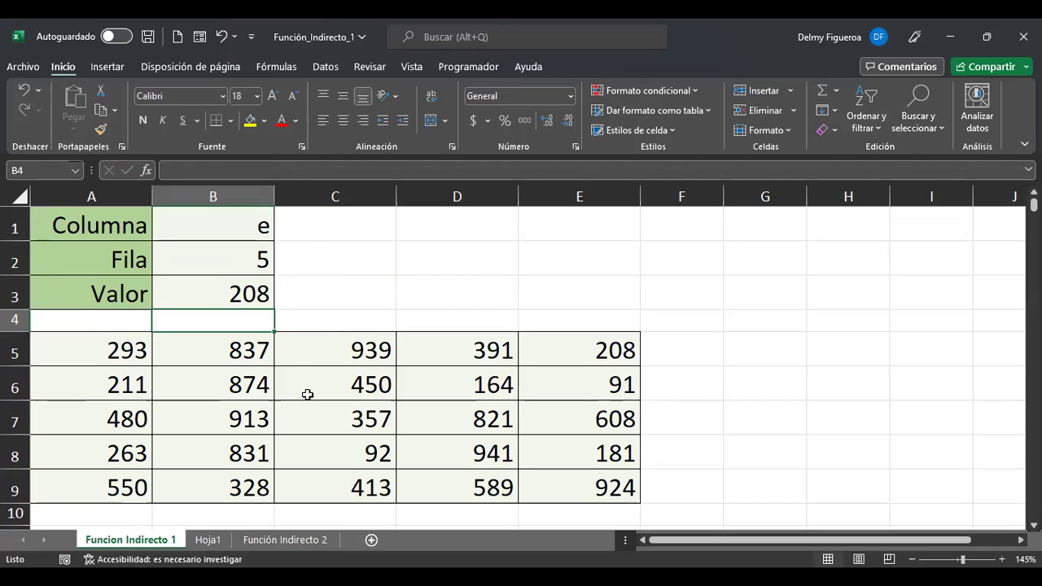
- On the Función Indirecto 2 sheet, enter the letter b in I6 and the number 6 in I7
click(336, 356)
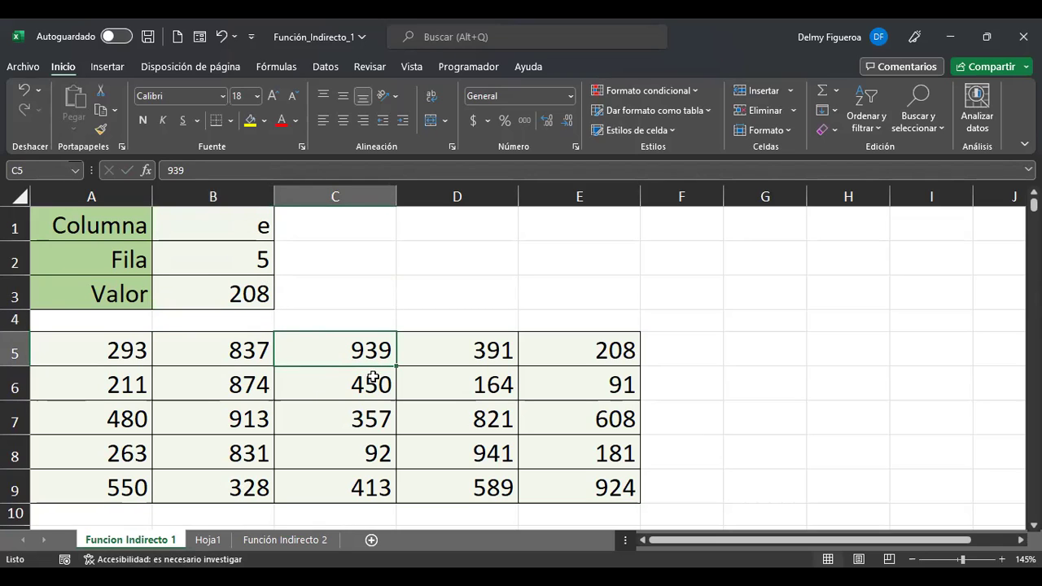
key(ctrl+Page_Down)
key(ctrl+Page_Down)
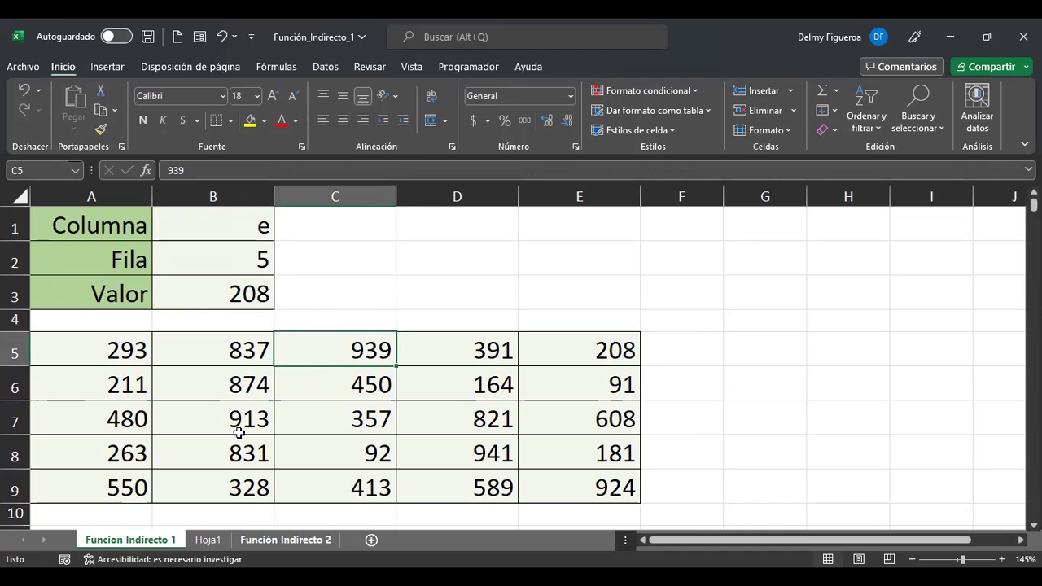
key(ctrl+Page_Down)
key(ctrl+Page_Down)
click(501, 304)
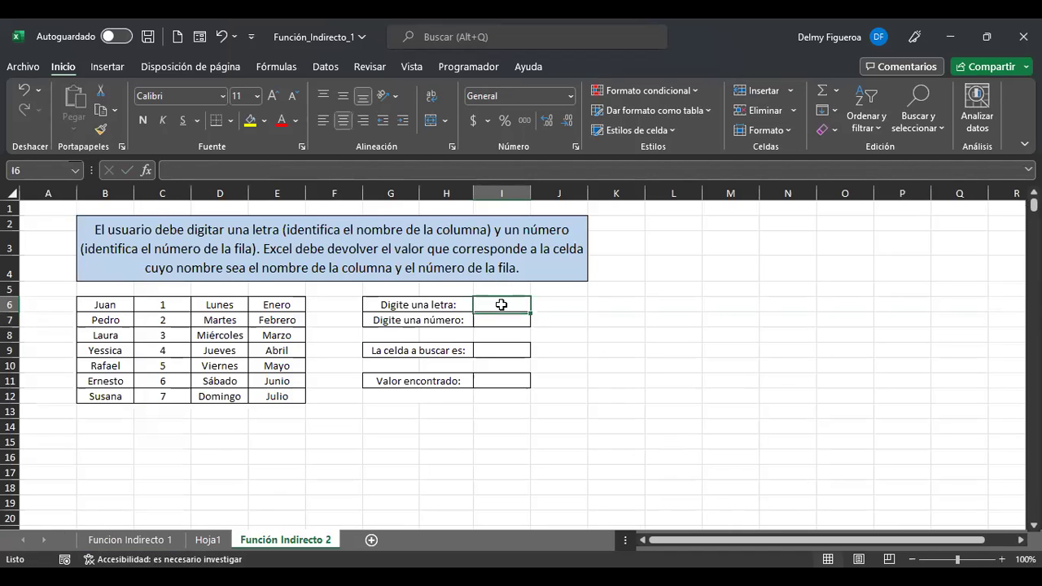
ctrl+scroll(618, 391, up, 1)
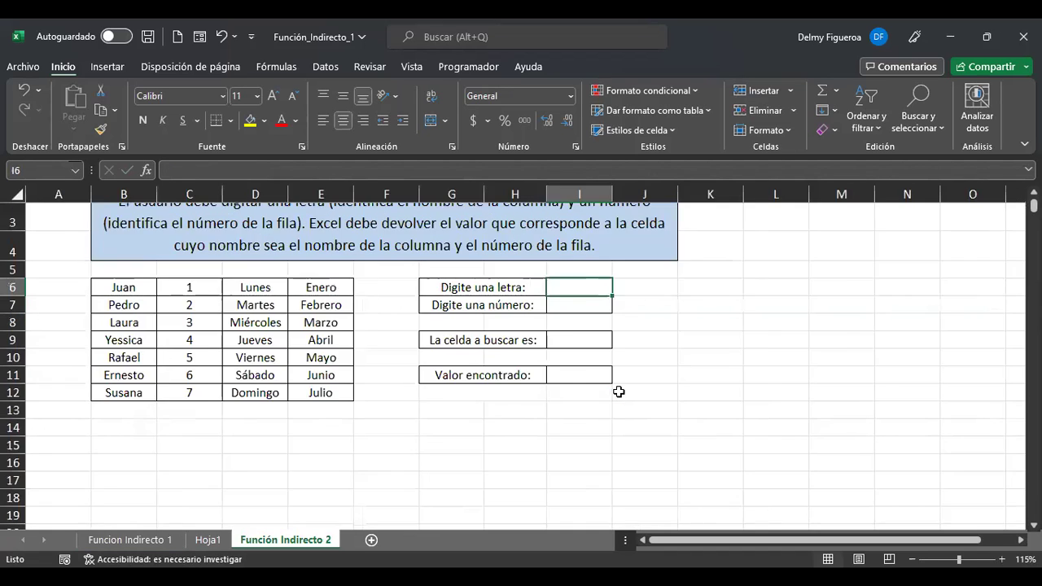
ctrl+scroll(618, 391, up, 1)
scroll(795, 325, up, 1)
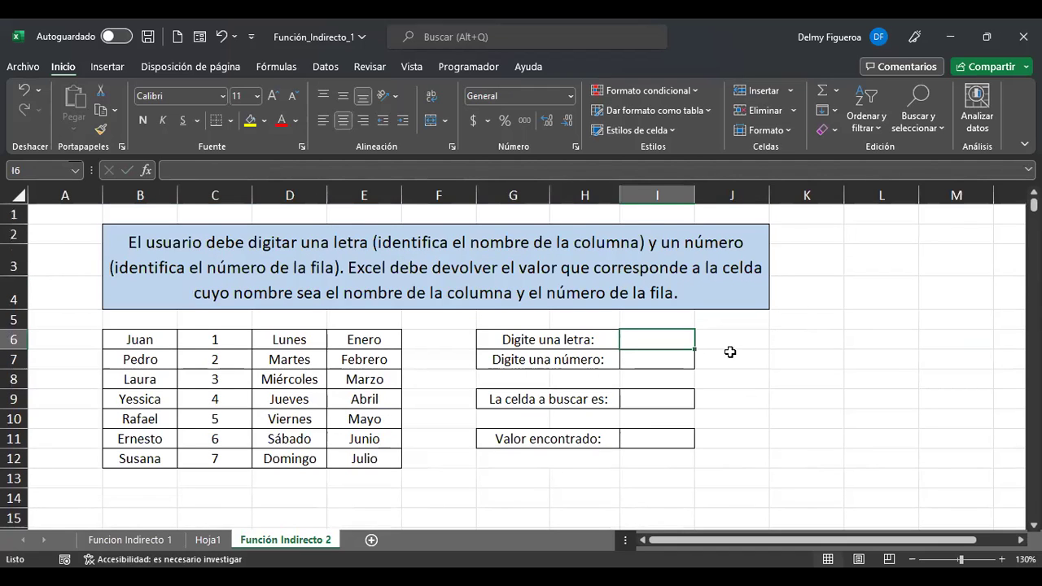
ctrl+scroll(729, 352, up, 1)
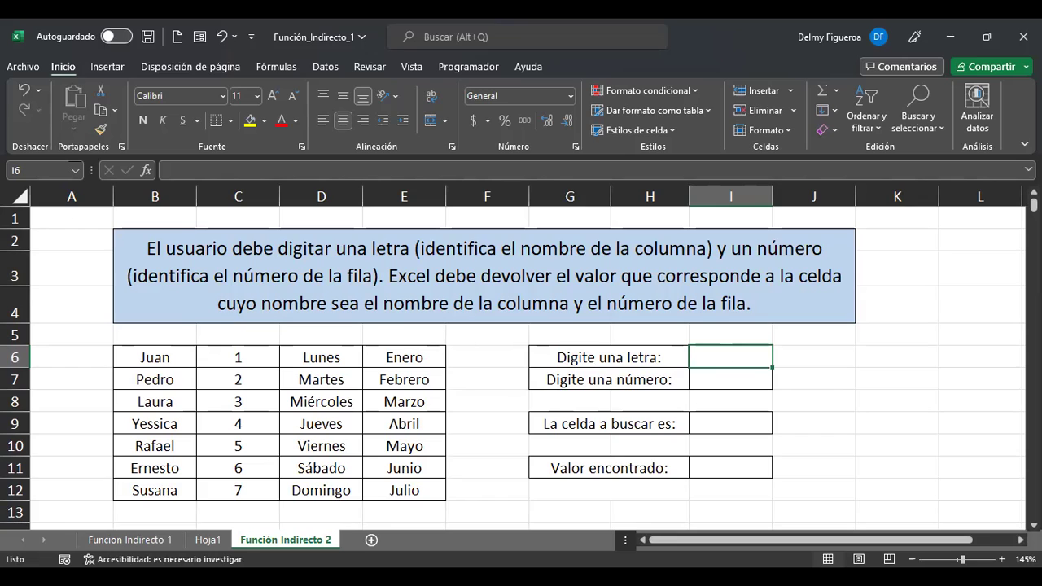
text(b)
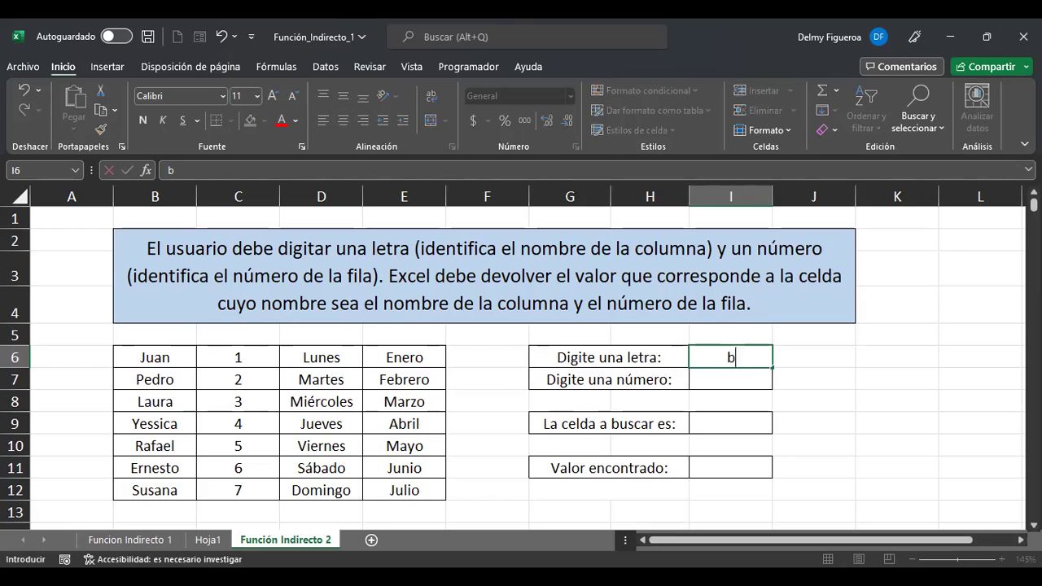
key(Return)
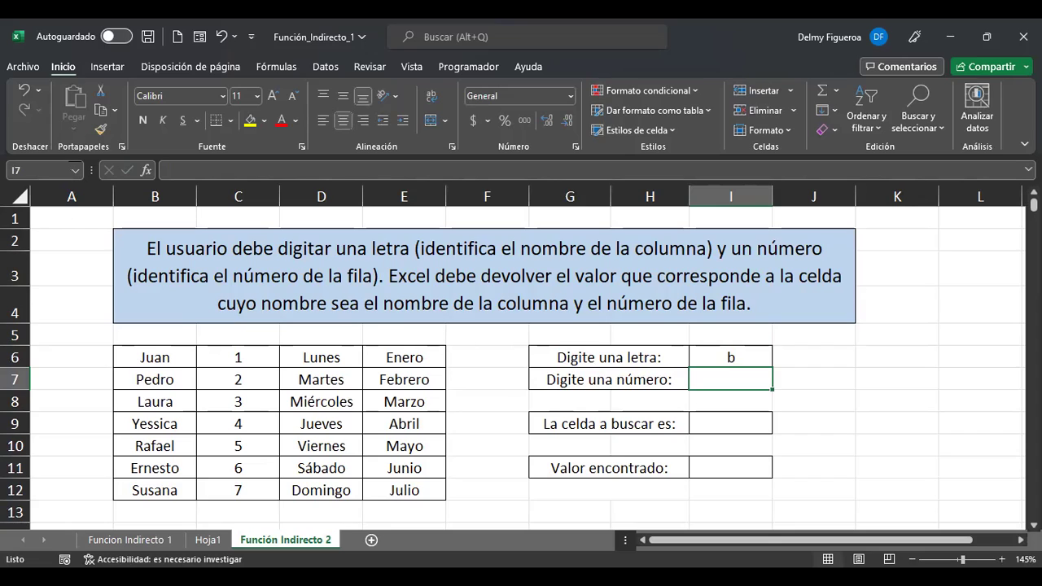
text(6)
key(Return)
key(Return)
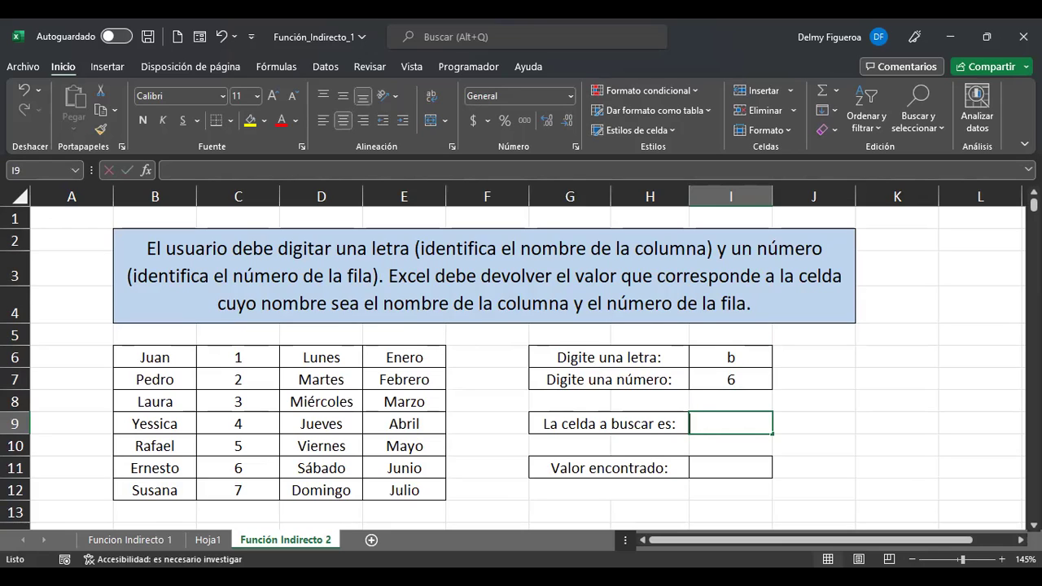
- Build the cell address to look up in I9 by joining the letter and number with +I6&I7
text(+)
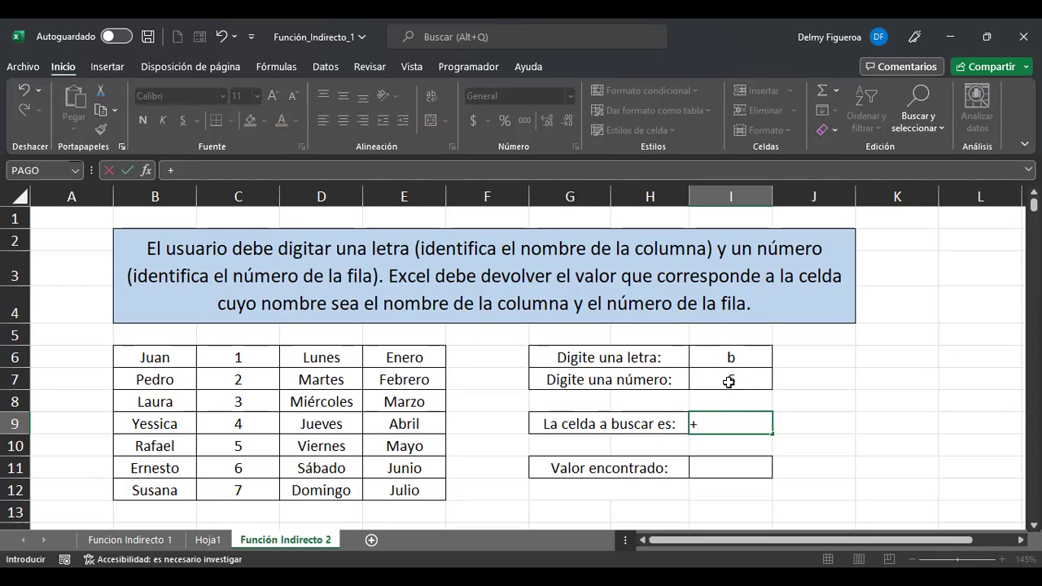
click(740, 353)
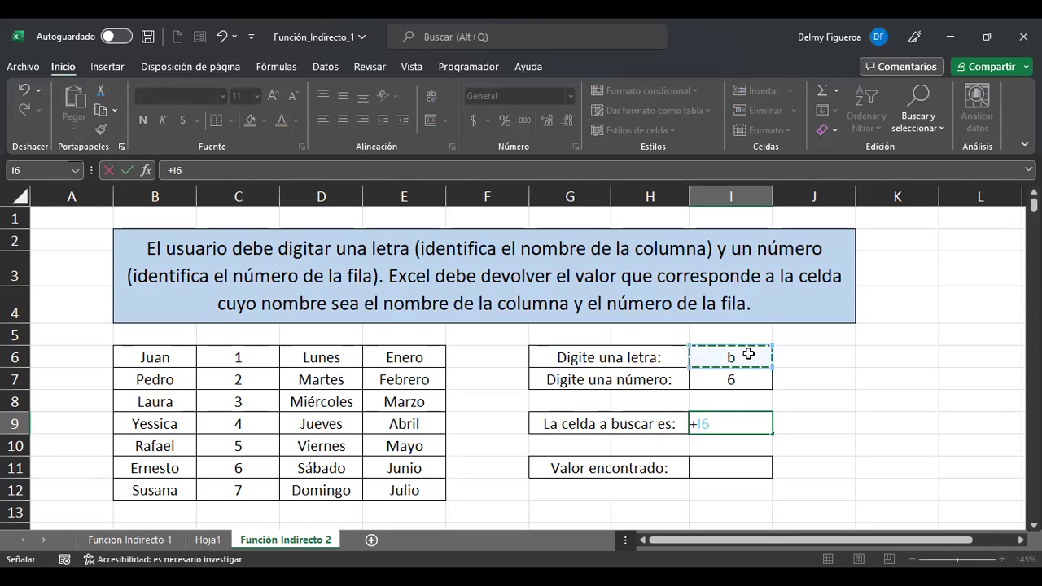
text(&)
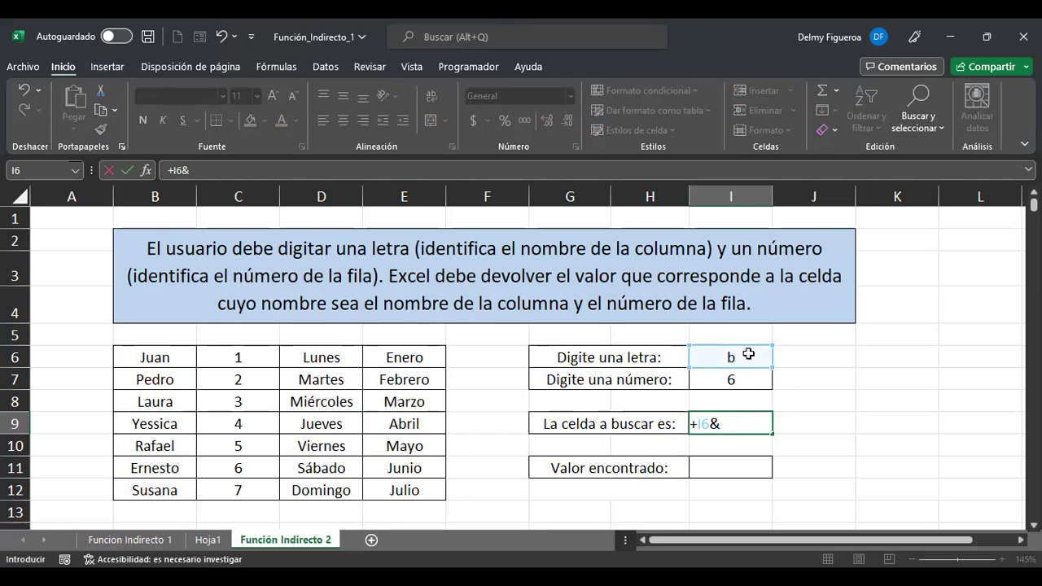
click(741, 382)
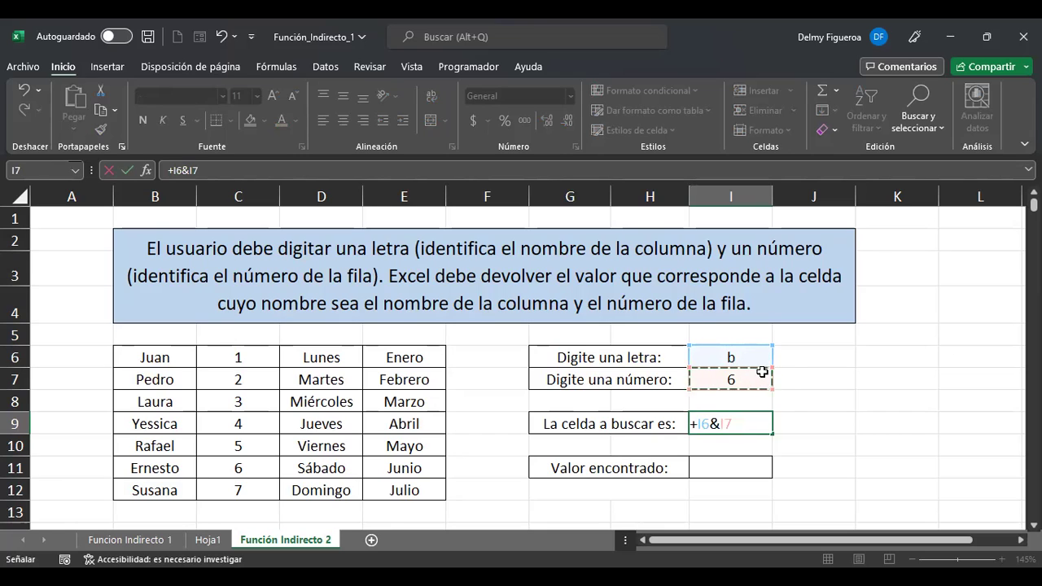
key(Return)
key(Down)
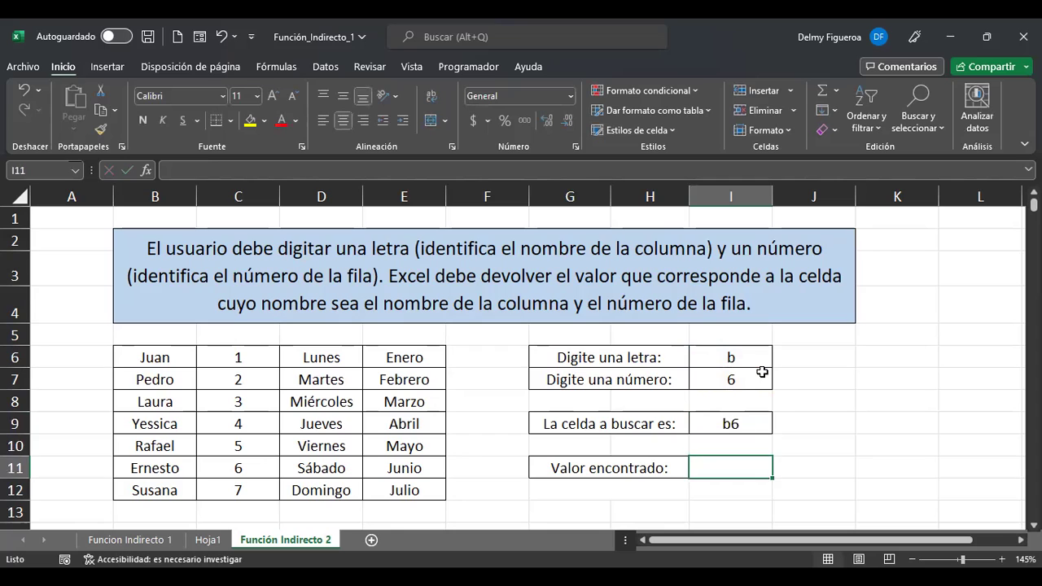
- Enter the formula +INDIRECTO(I9) in I11 to return the value found
text(+)
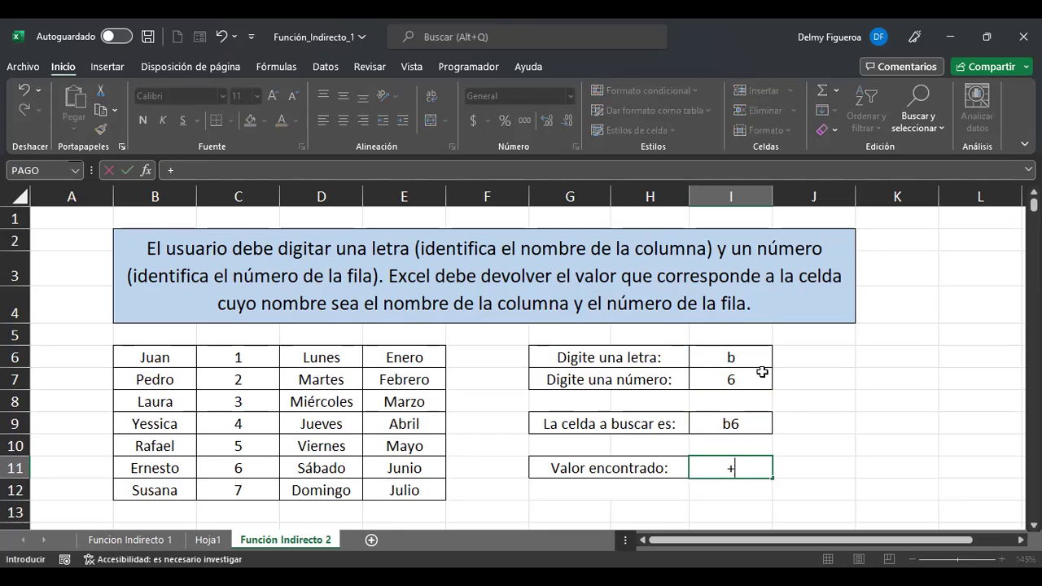
text(indi)
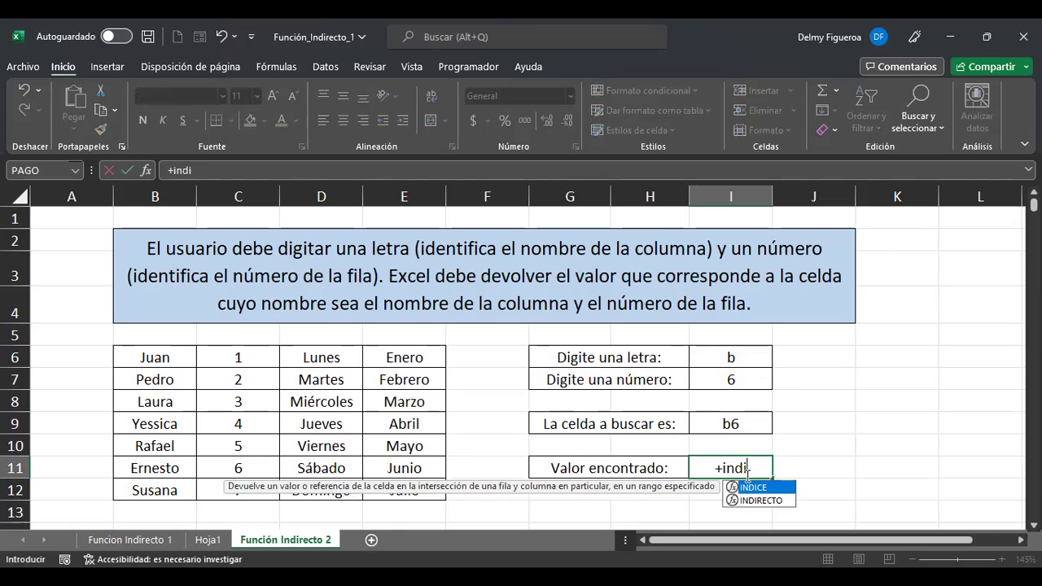
key(Down)
key(Tab)
click(744, 423)
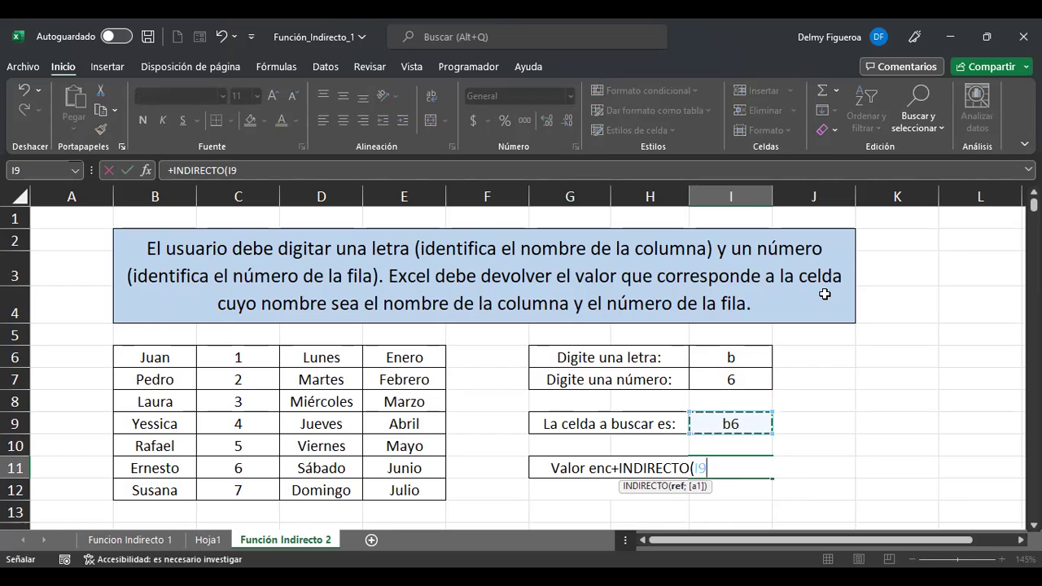
key(Return)
- Change the letter in I6 to c and review the formulas in I9 and I11
key(Up)
key(Up)
key(Up)
key(Up)
key(Up)
key(Up)
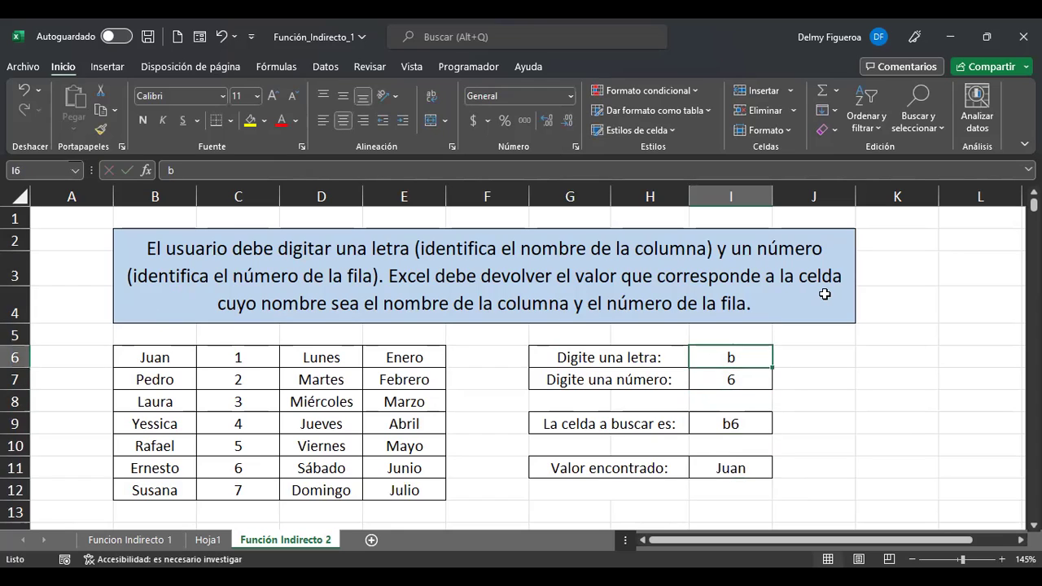
text(c)
key(Return)
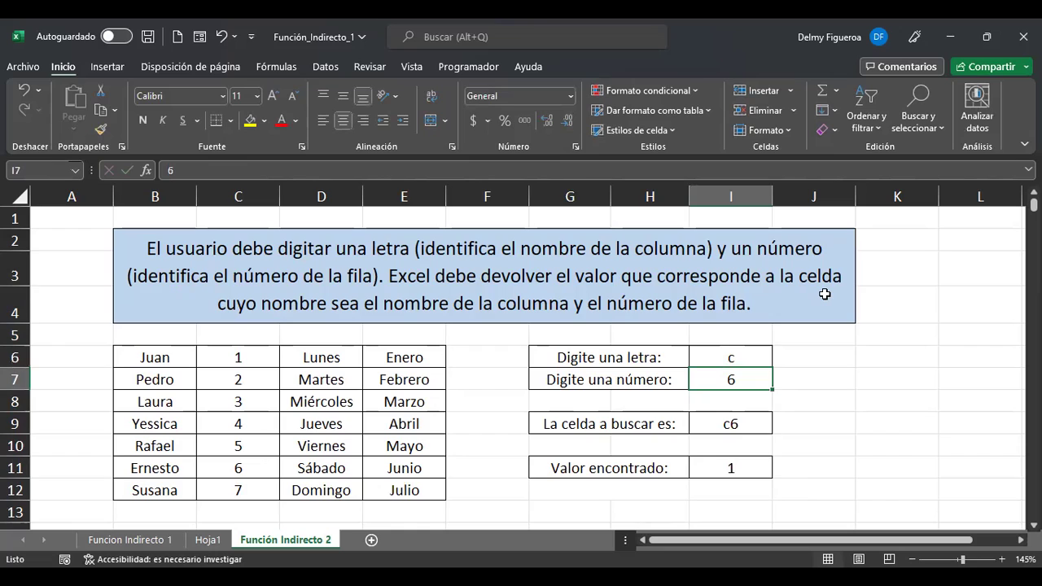
key(Down)
key(Down)
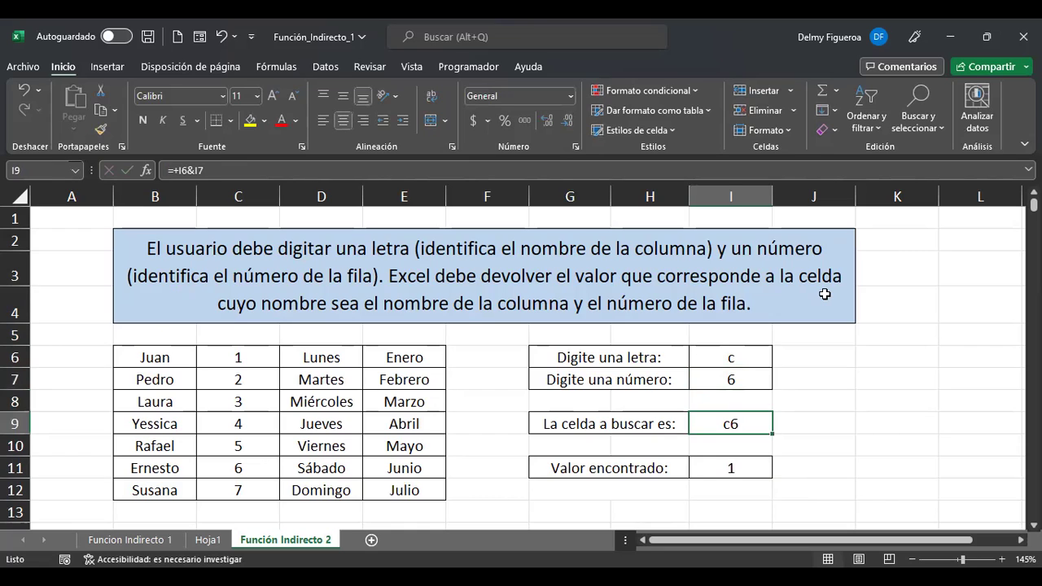
key(Down)
key(Down)
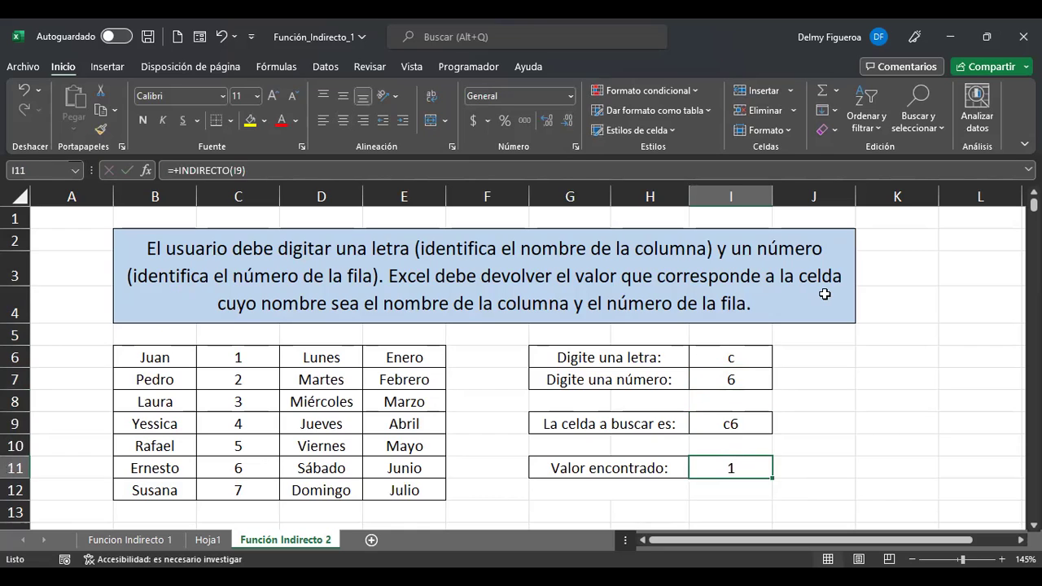
- Change the lookup inputs to letter d in I6 and number 7 in I7, and check the results in I9 and I11
key(Up)
key(Up)
key(Up)
key(Up)
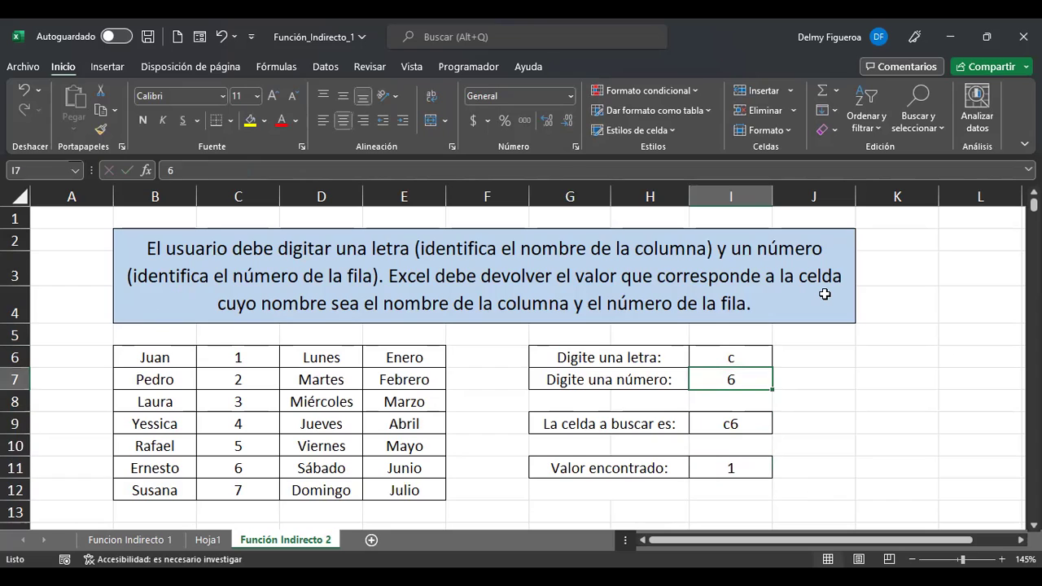
key(Up)
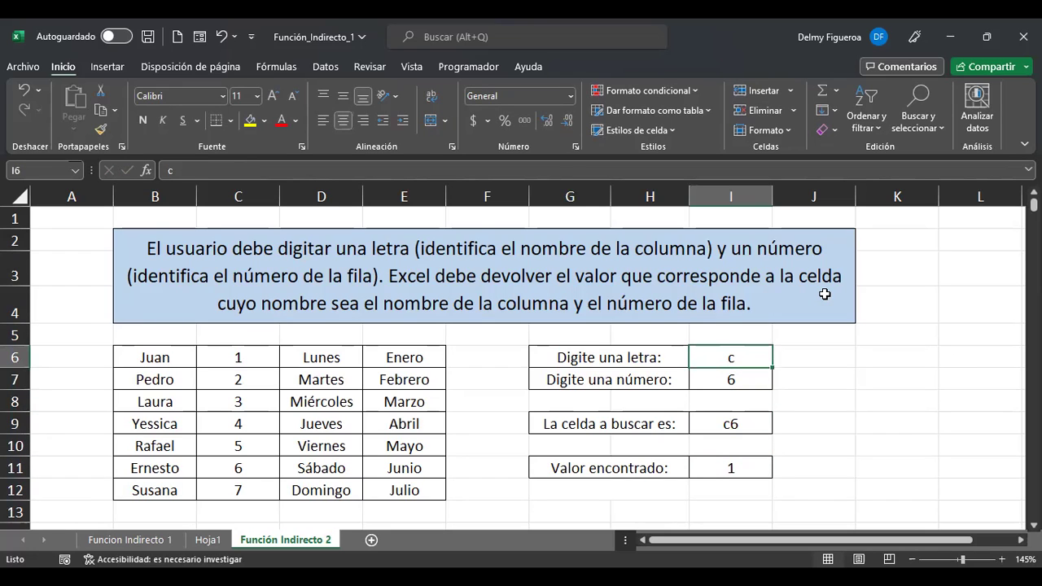
text(d)
key(Return)
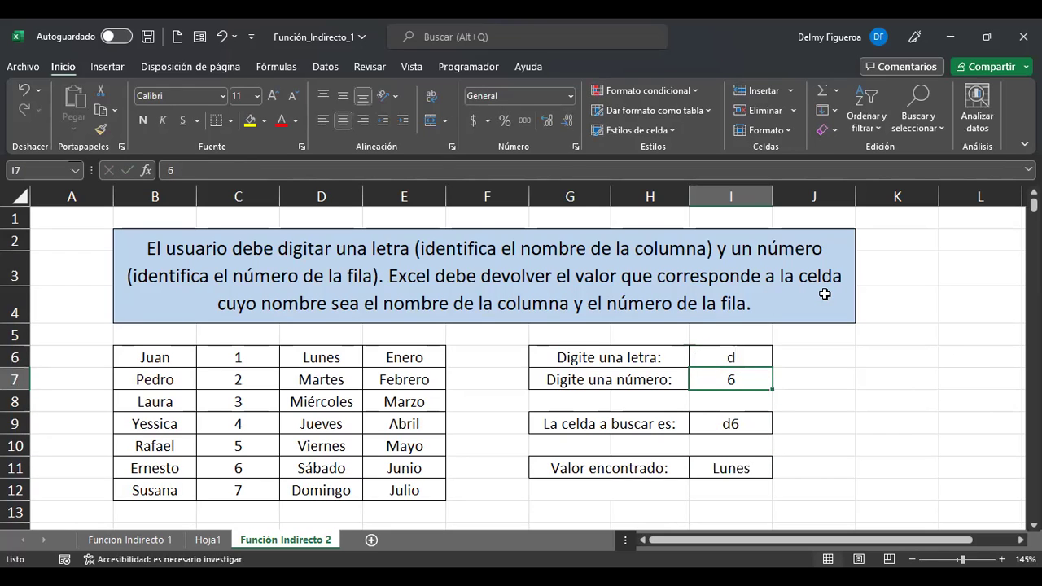
text(7)
key(Return)
key(Return)
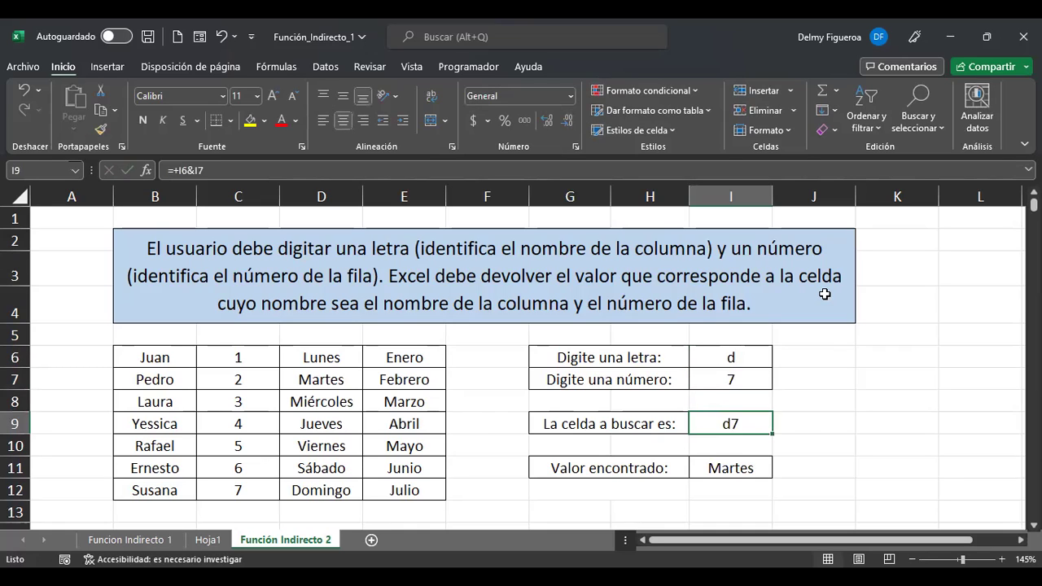
key(Down)
key(Down)
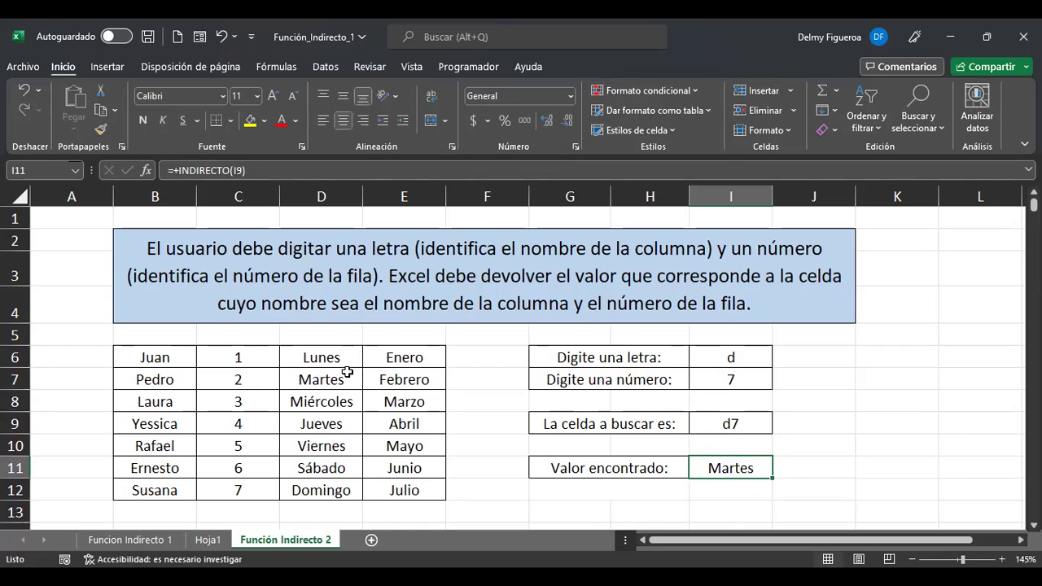
click(491, 456)
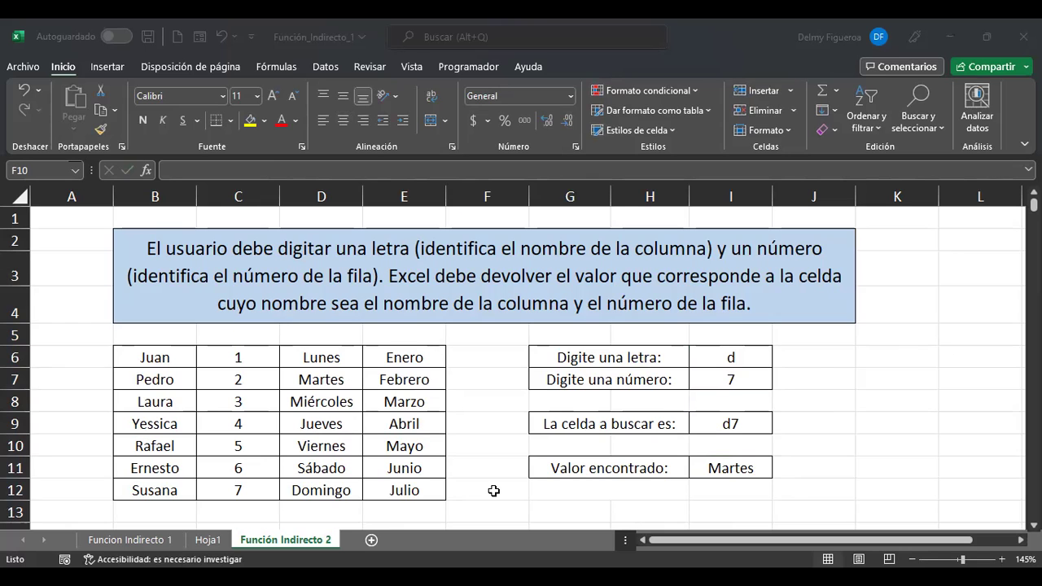
- Add a new worksheet and set the font size of all its cells to 14
key(shift+F11)
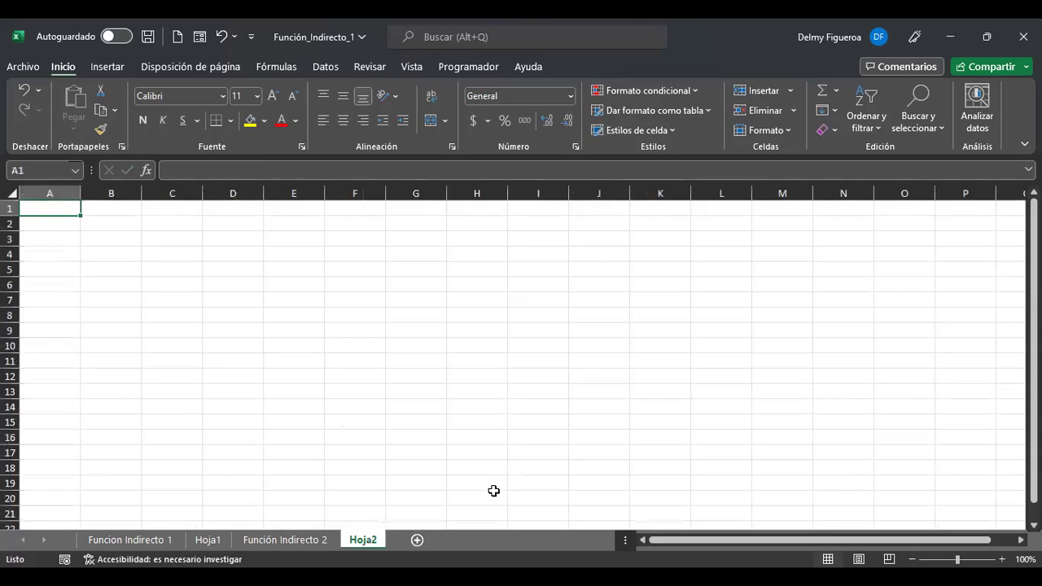
scroll(226, 321, up, 1)
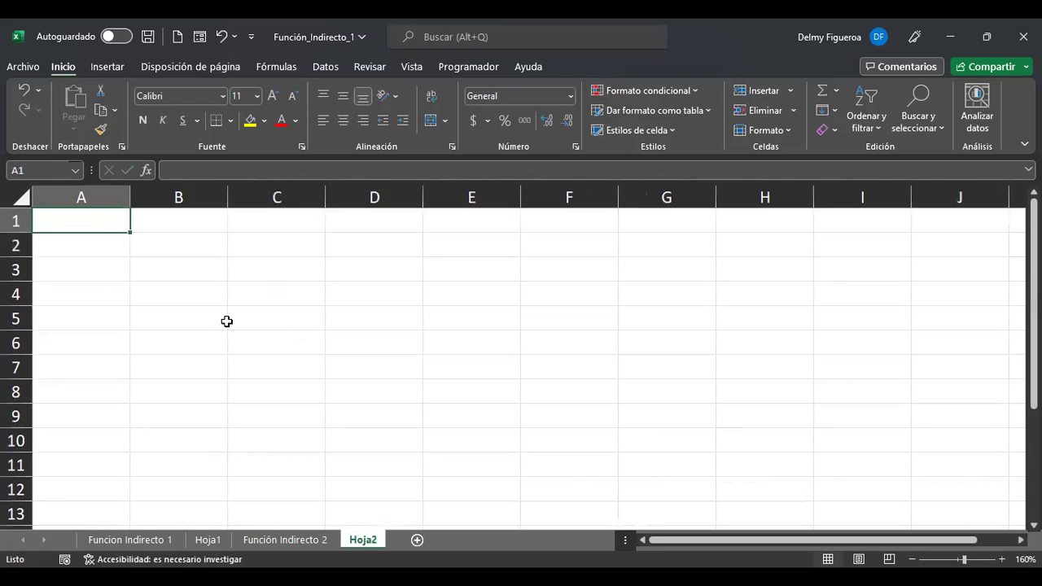
key(ctrl+a)
click(275, 96)
click(275, 96)
click(159, 262)
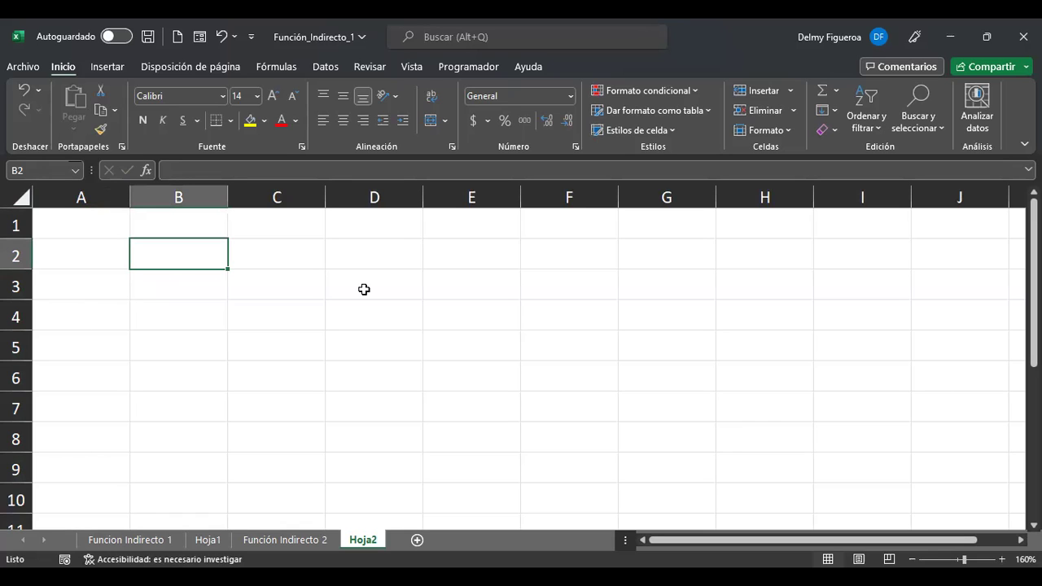
- Enter the header San Salvador in B2 and fit column B to its contents
text(San Salvador)
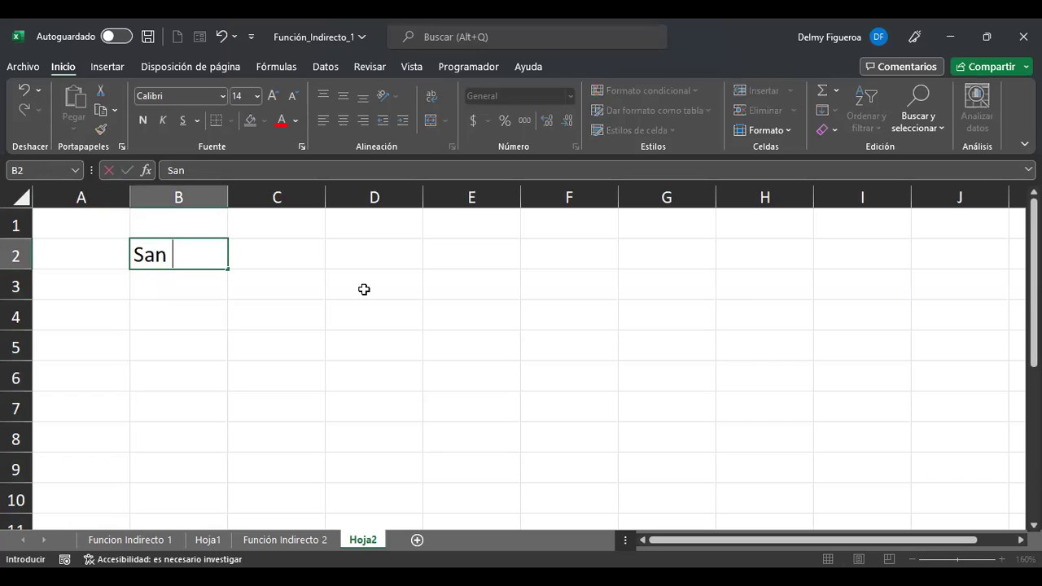
key(Return)
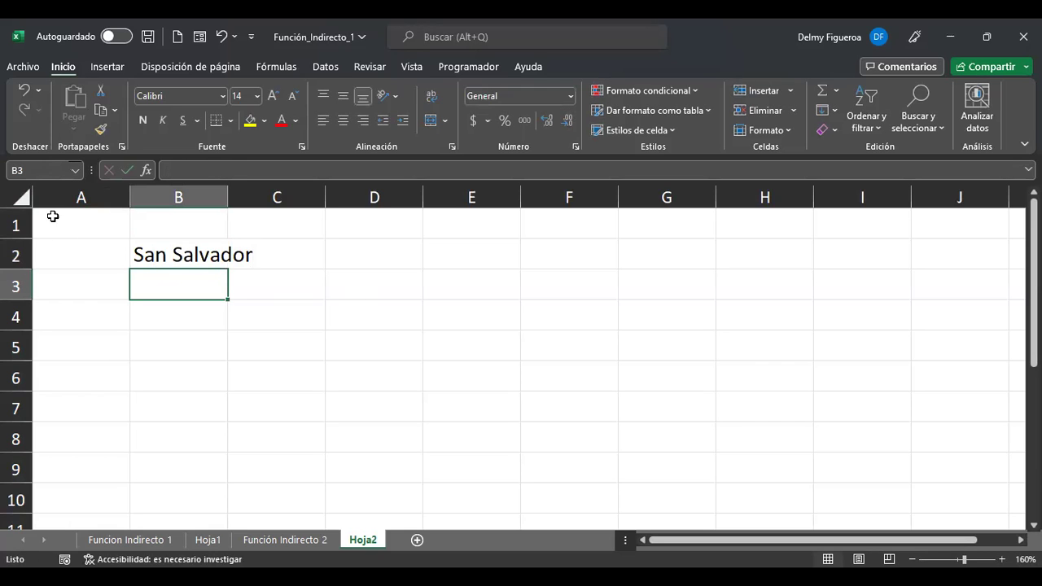
double_click(227, 197)
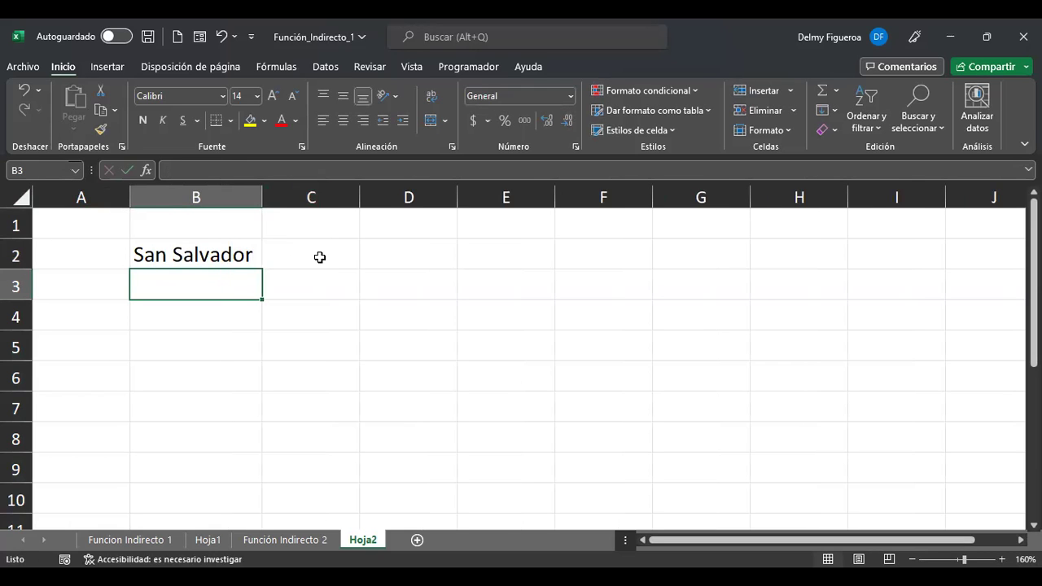
- Enter the header San Salvador Centro in C2, reusing the text from B2, and fit column C to it
click(320, 257)
key(Left)
key(ctrl+c)
key(Right)
double_click(320, 258)
key(ctrl+v)
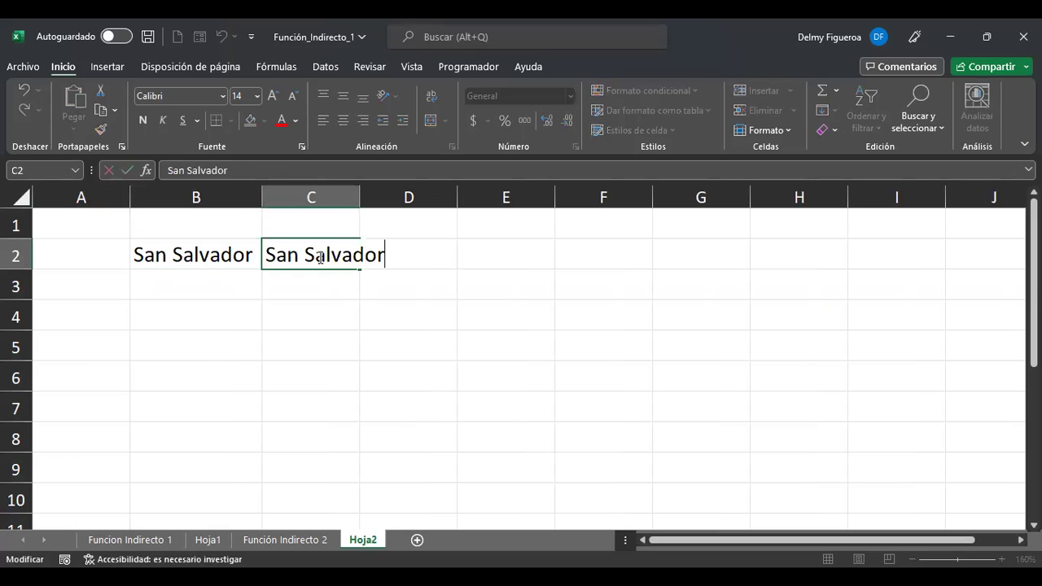
text(Cento)
key(Return)
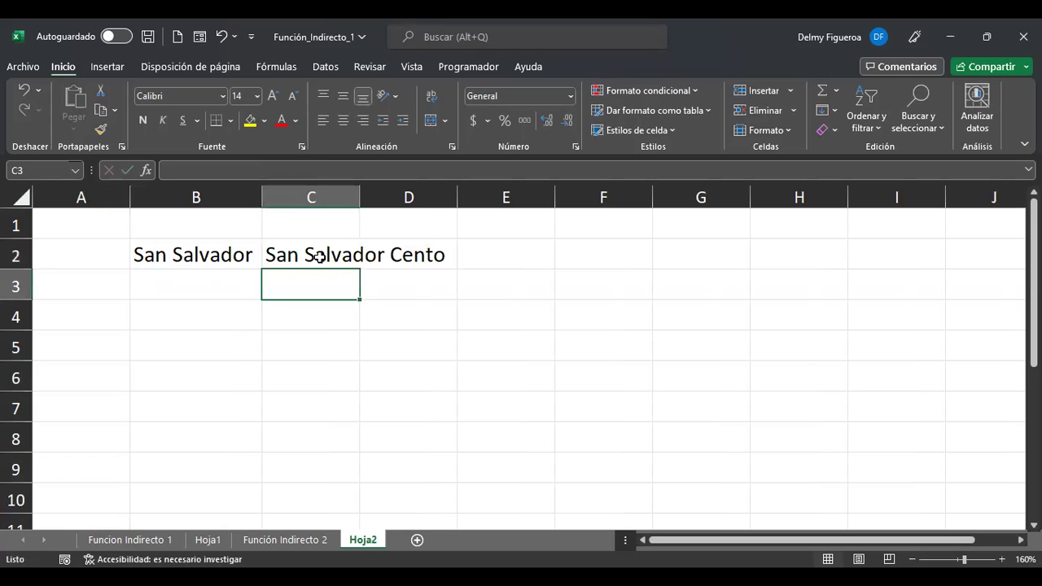
click(320, 257)
key(F2)
key(Left)
text(r)
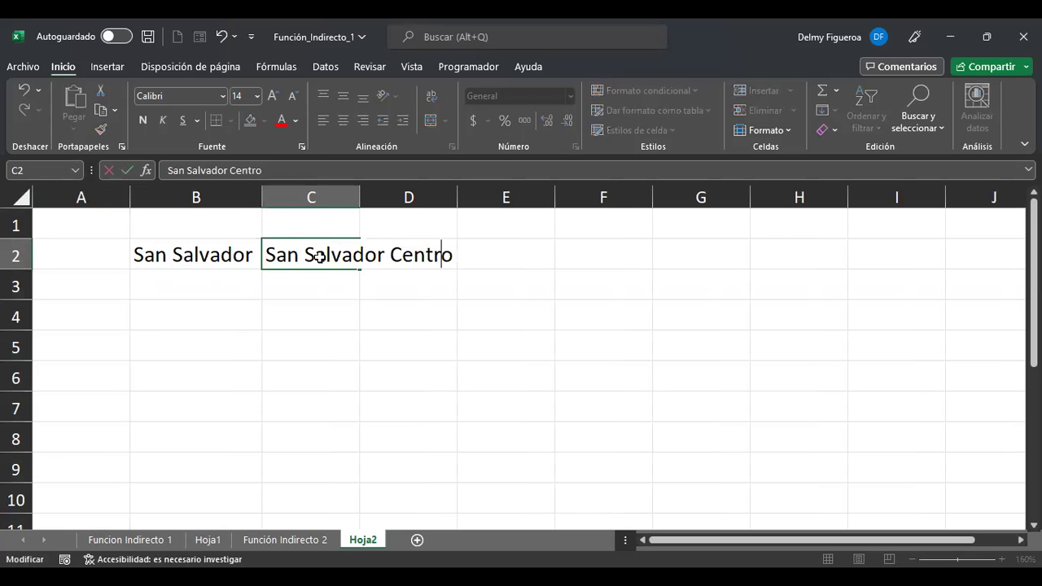
key(ctrl+Return)
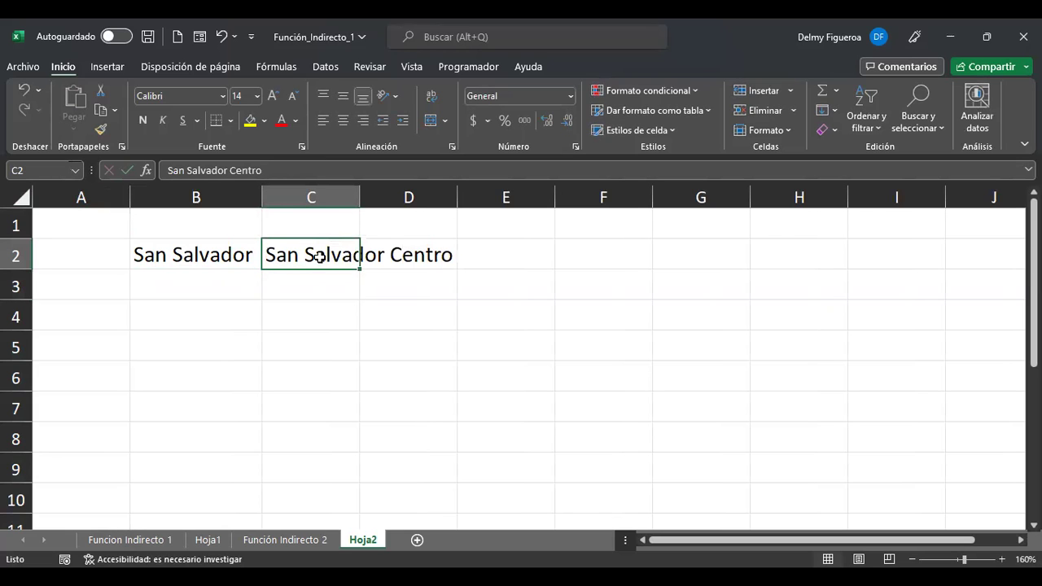
double_click(361, 200)
- Enter the header Santa Tecla in D2
click(501, 254)
text(Santa Tecla)
key(Return)
key(Left)
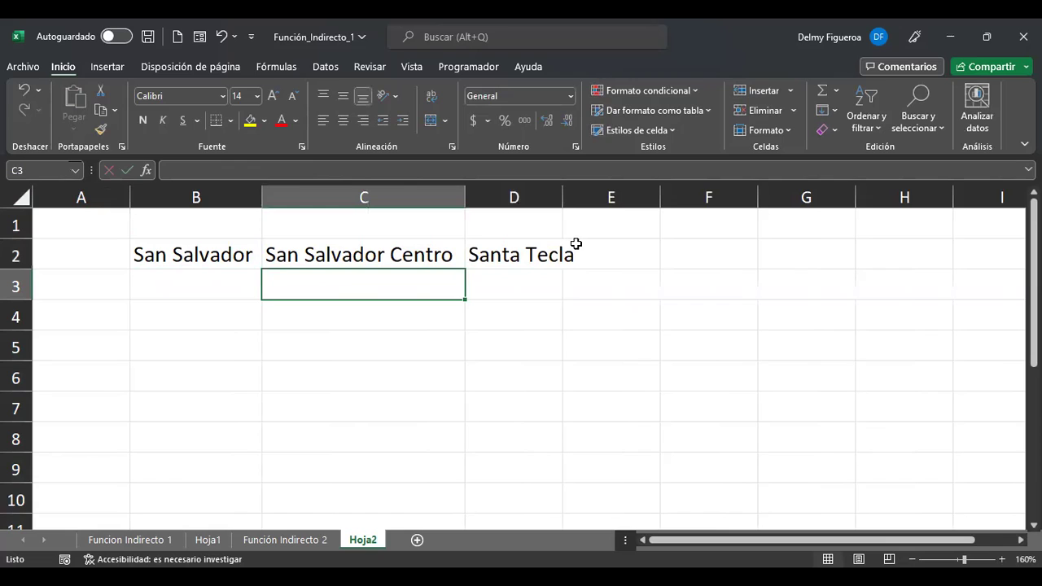
- Enter the row label Vendedor 1 in A3
click(97, 281)
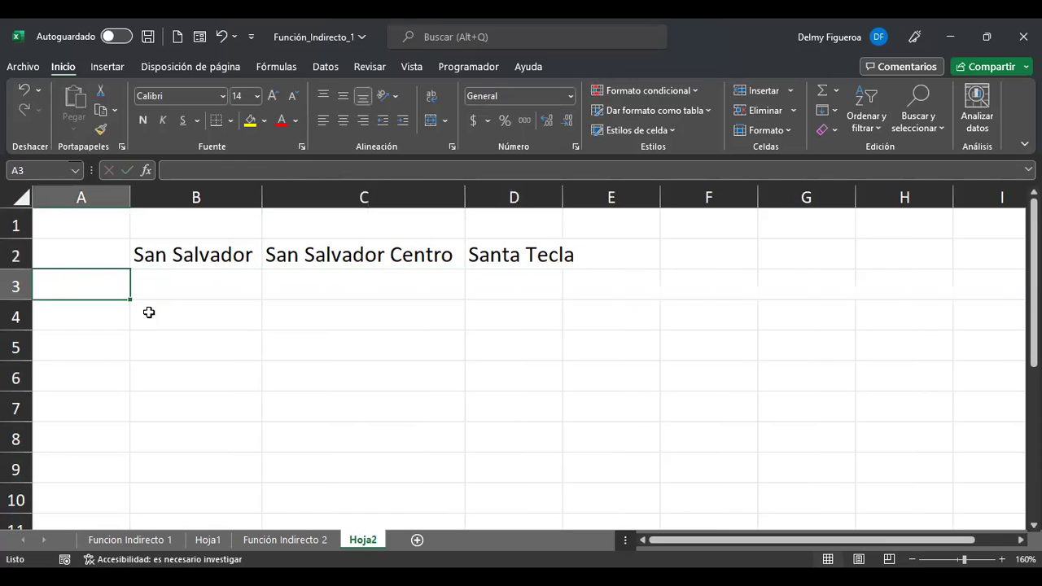
text(Vendedores)
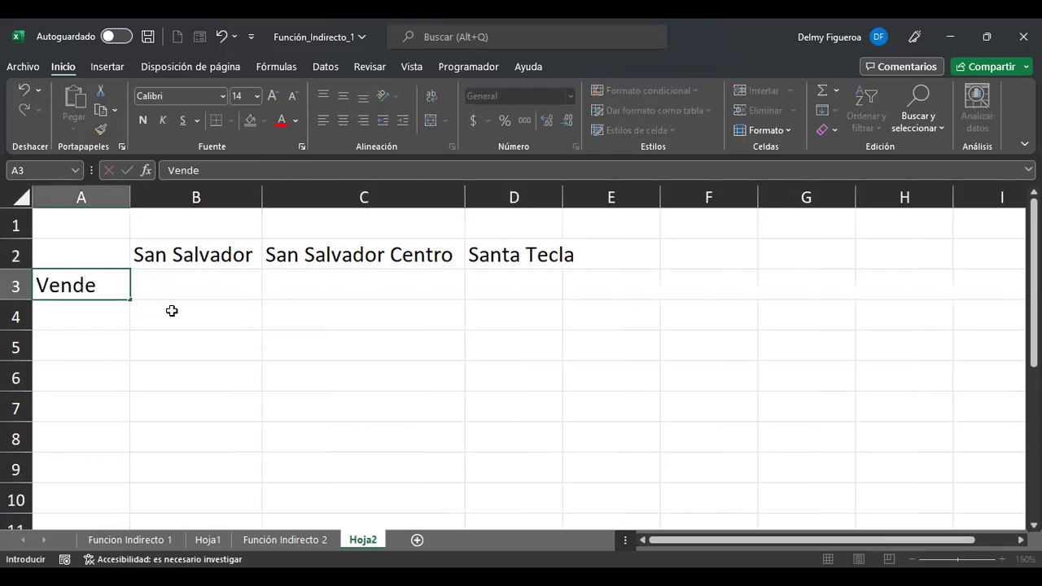
key(Return)
key(Up)
key(F2)
key(BackSpace)
key(BackSpace)
text(1)
key(Return)
key(Up)
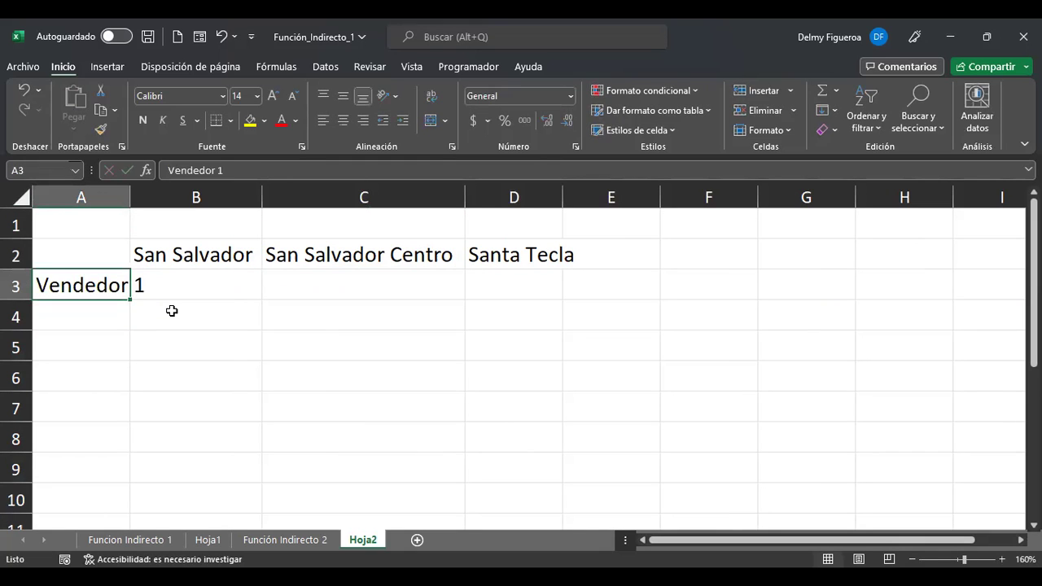
- Fit column A to its label and fill the series down to Vendedor 8 in A10
double_click(130, 199)
drag(155, 301, 154, 502)
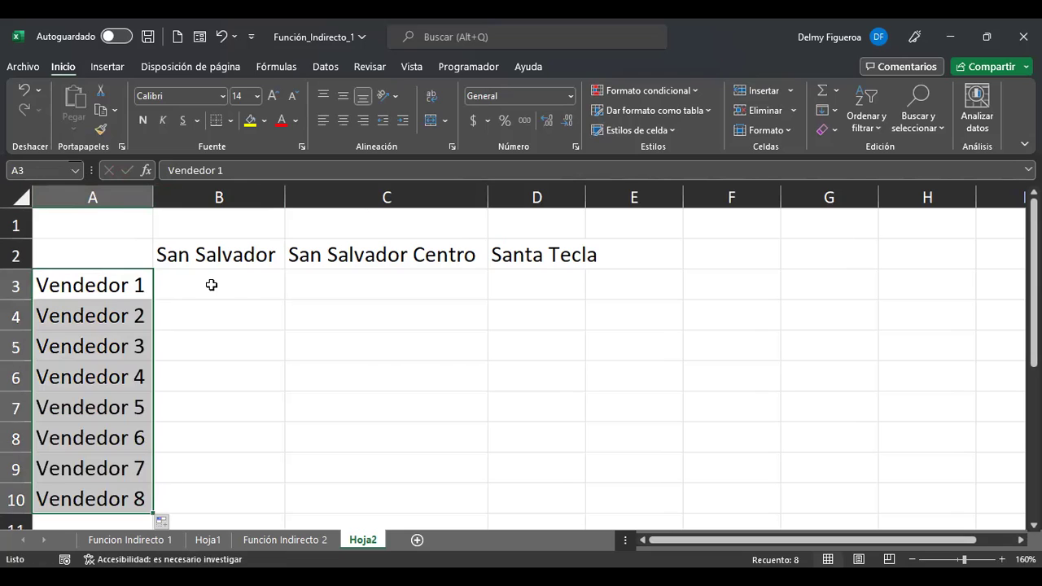
click(211, 285)
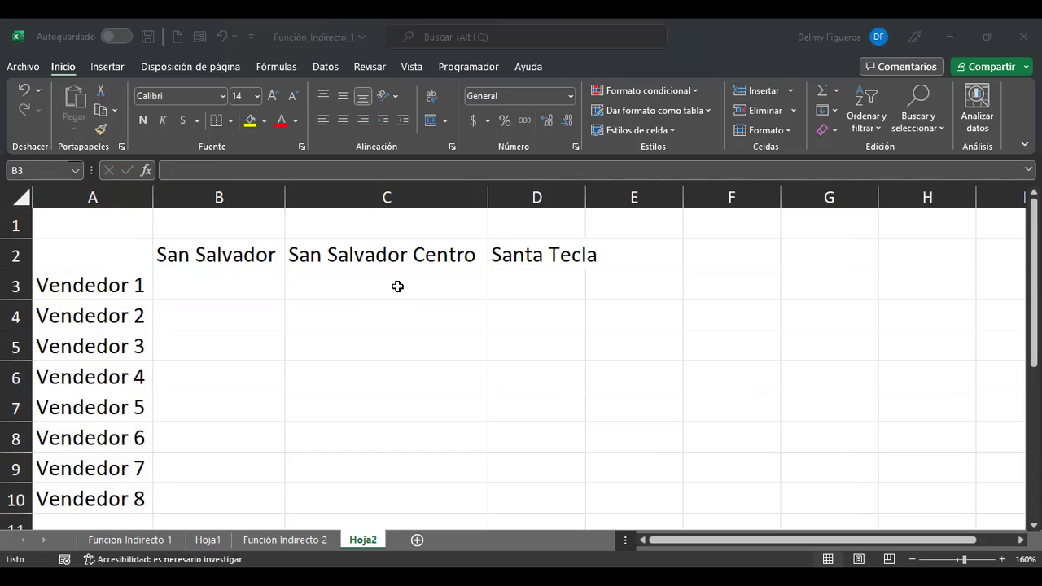
- Enter the formula +ALEATORIO.ENTRE(1000;2000) in B3 to generate a random value for Vendedor 1
click(397, 287)
key(Left)
text(+)
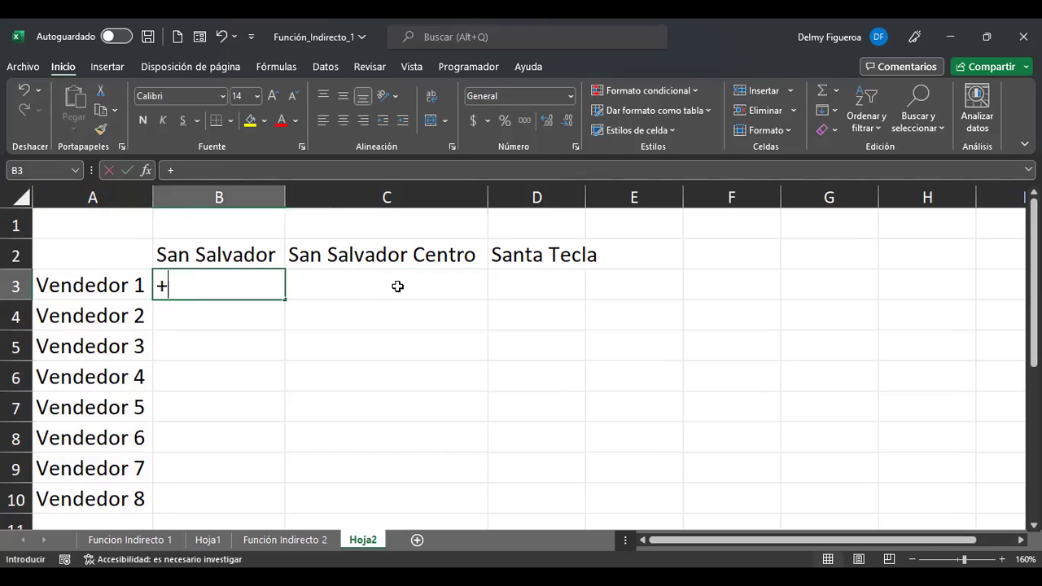
text(alea)
click(234, 321)
double_click(234, 320)
text(1)
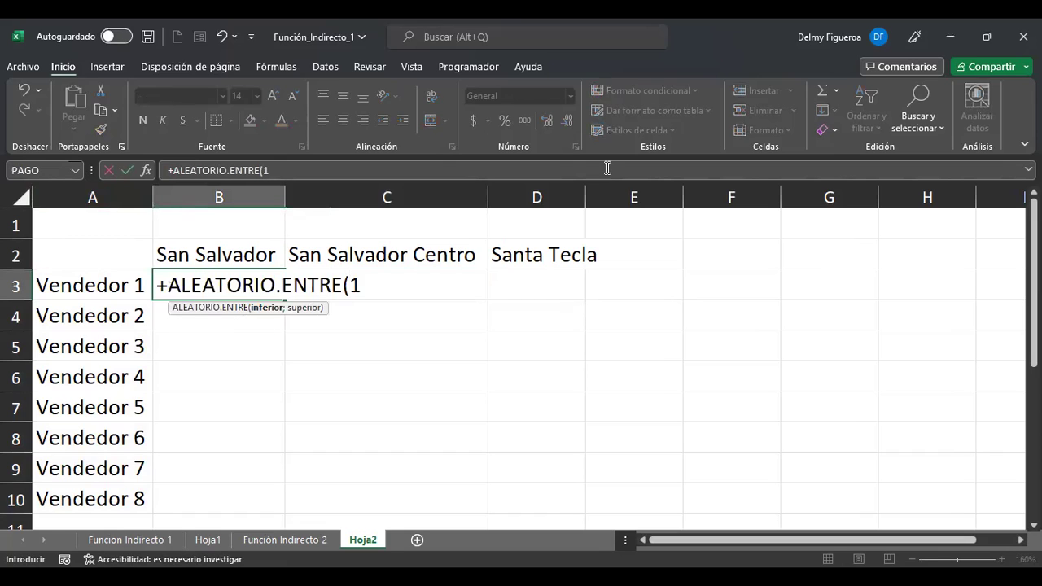
text(000;2000)
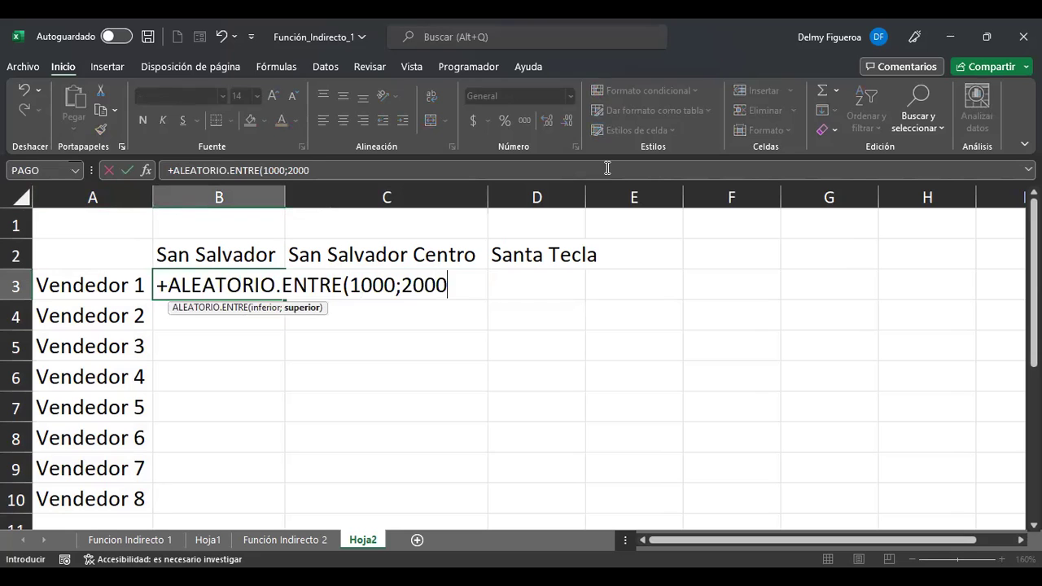
key(ctrl+Return)
- Copy the random number formula from B3 to C3:D3
key(ctrl+c)
key(Right)
key(shift+Right)
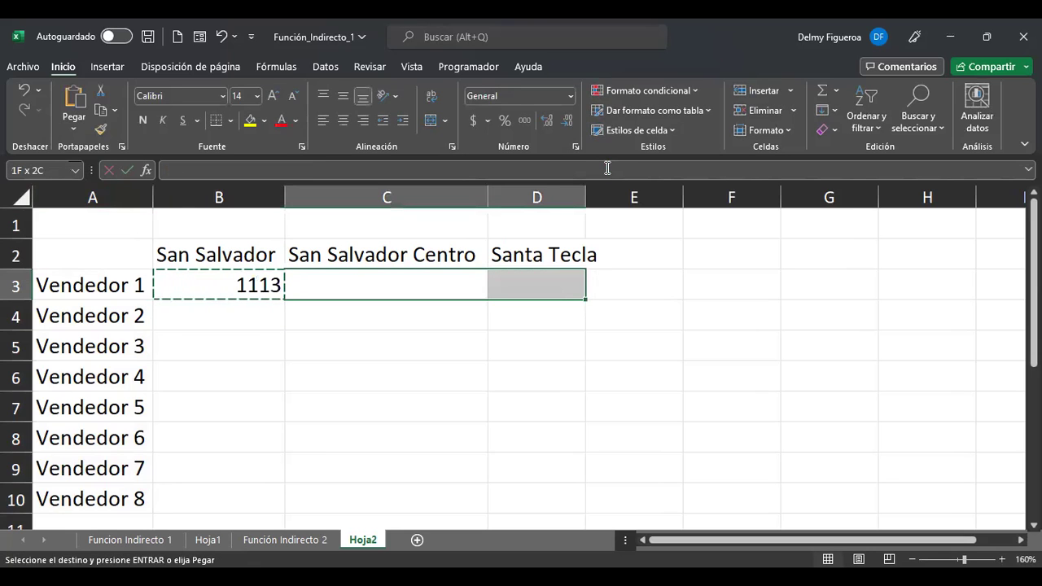
key(ctrl+v)
- Paste the copied random number formula into B4:D10 for the remaining vendors
key(Left)
key(Down)
key(shift+Right)
key(shift+Right)
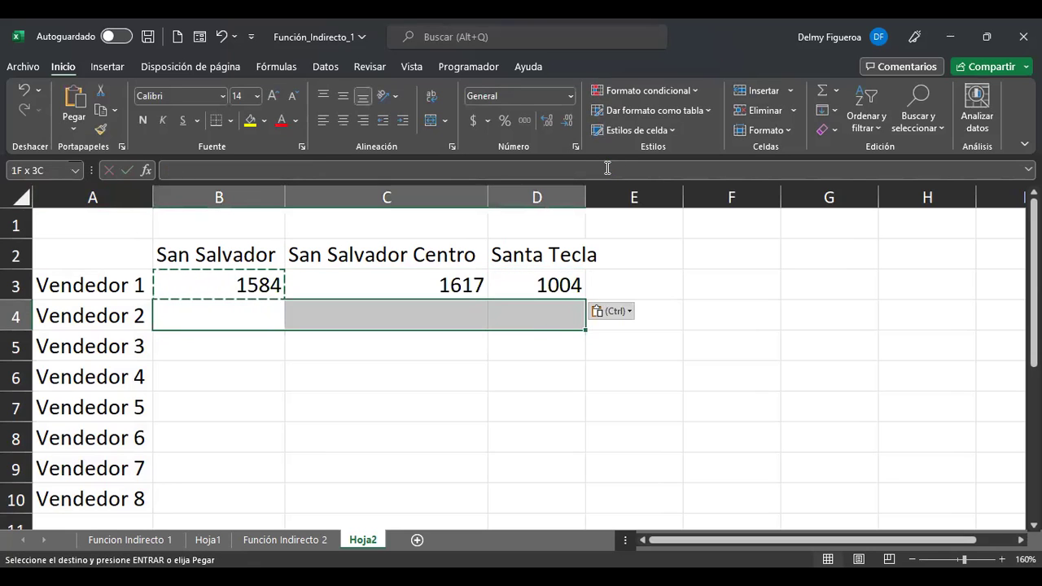
key(shift+Down)
key(shift+Down)
key(shift+Down)
key(shift+Down)
key(shift+Down)
key(shift+Down)
key(ctrl+v)
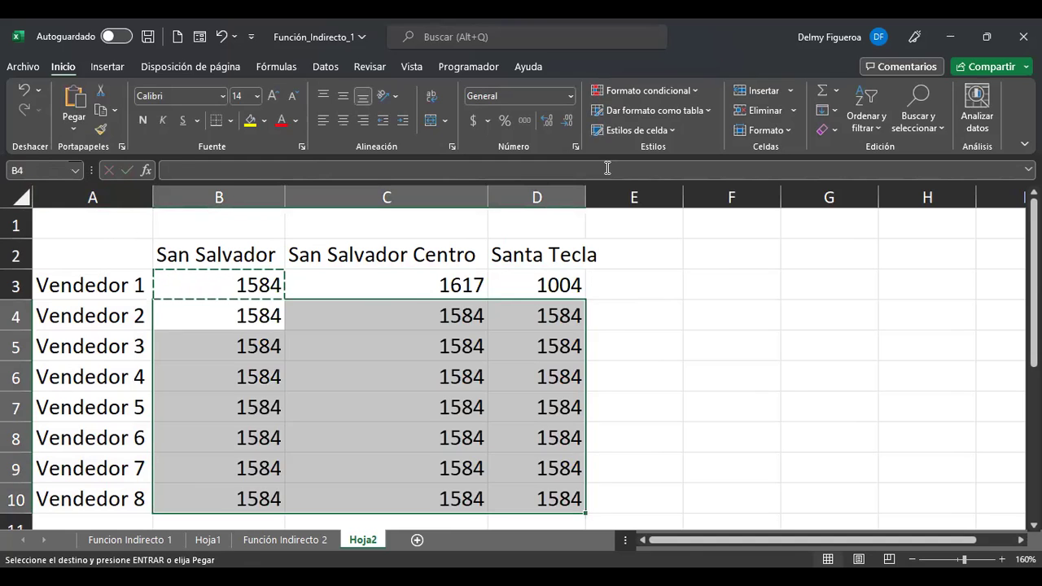
- Fit column D to the Santa Tecla header and end the copy mode
key(Up)
key(Up)
key(Up)
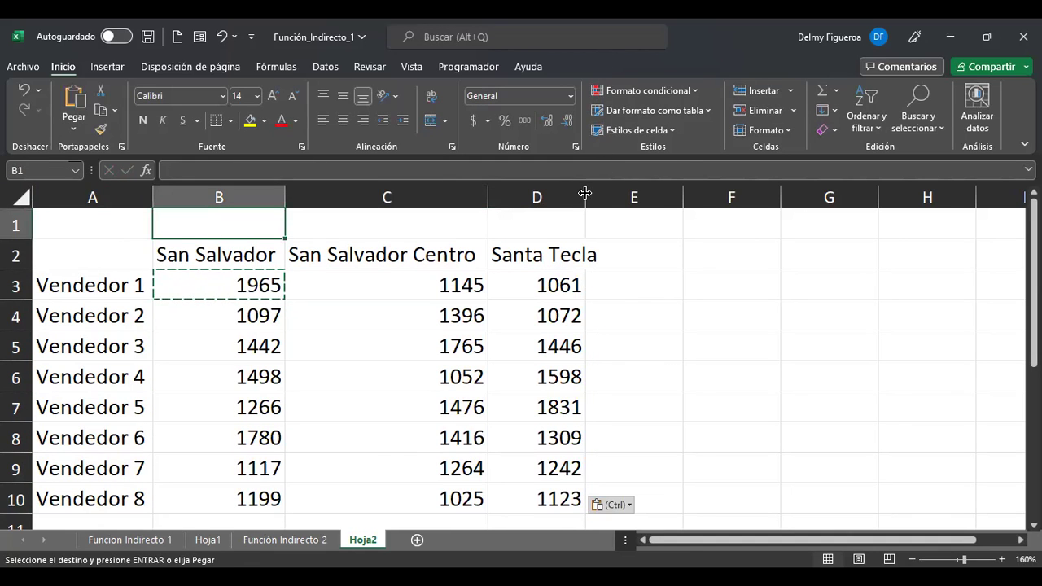
double_click(586, 192)
key(Right)
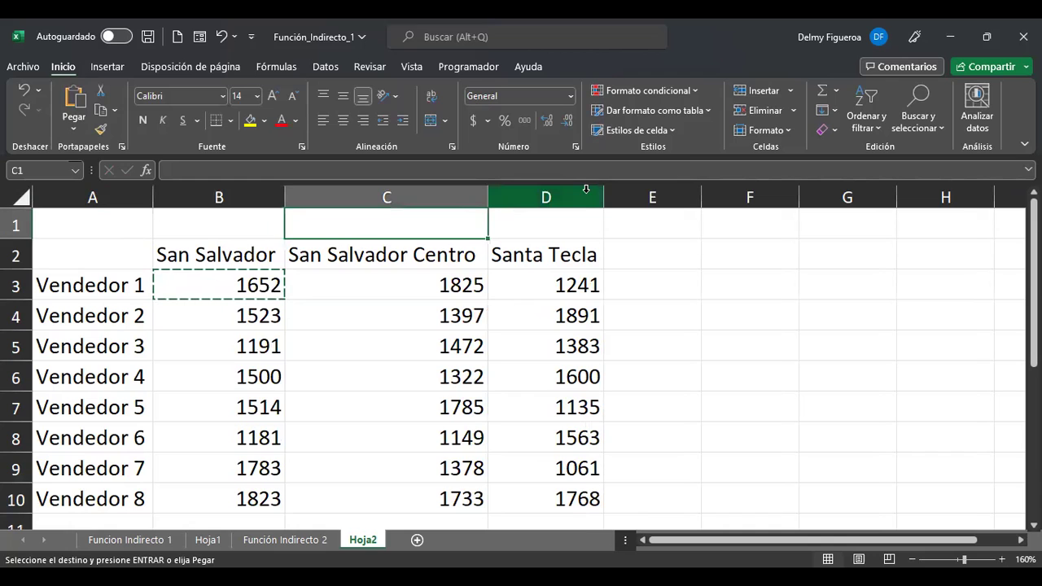
key(Escape)
- Recalculate the random values in the vendor table twice and review the formula in B3
key(Down)
key(Down)
key(Left)
key(Right)
key(Right)
key(Right)
key(Right)
key(F9)
key(F9)
key(Left)
key(Left)
key(Left)
key(Left)
key(Left)
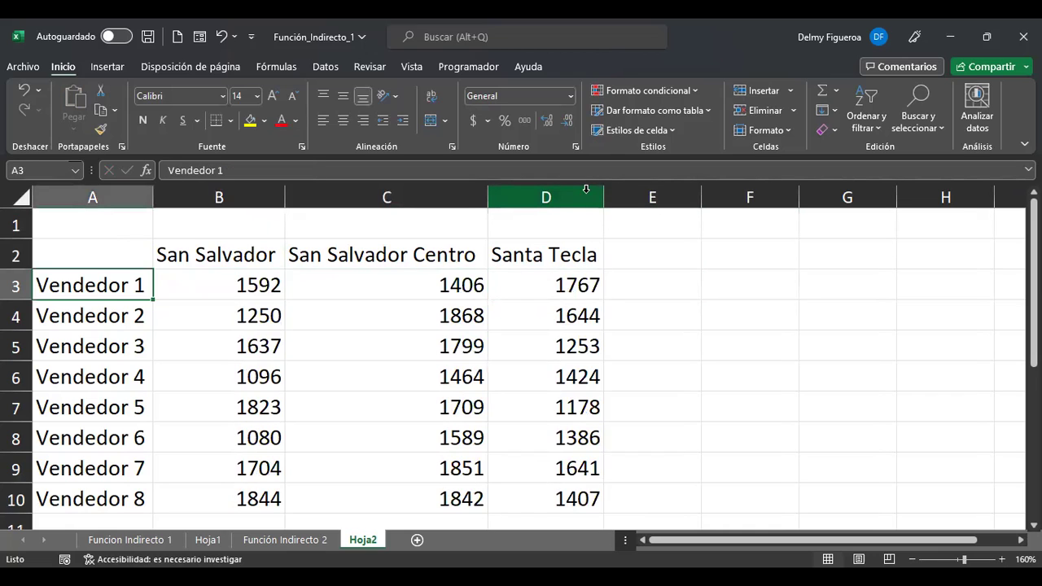
key(Right)
key(Up)
key(Down)
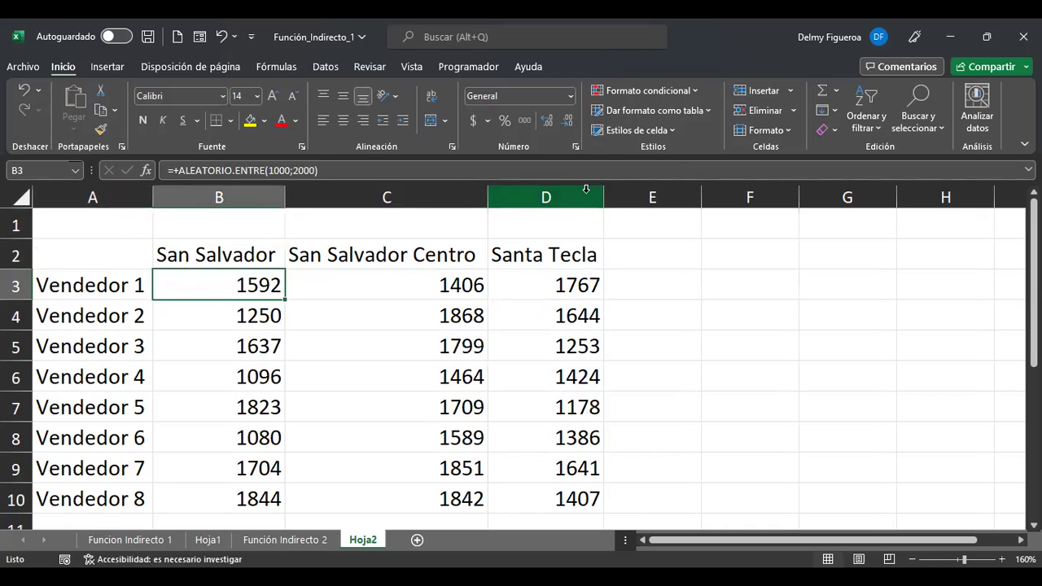
- Narrow column C and center the San Salvador Centro header in C2
drag(488, 202, 433, 203)
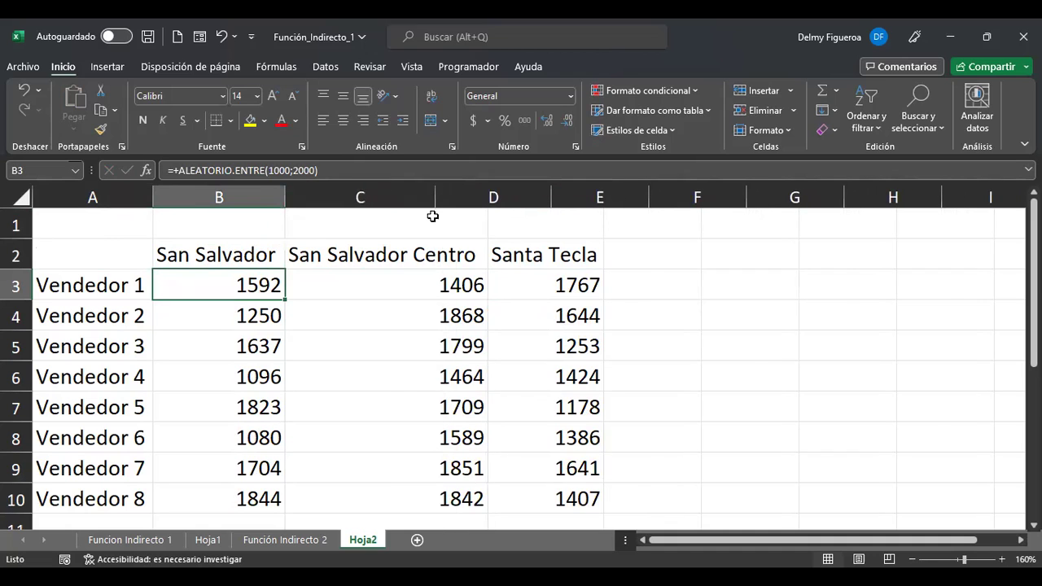
click(396, 257)
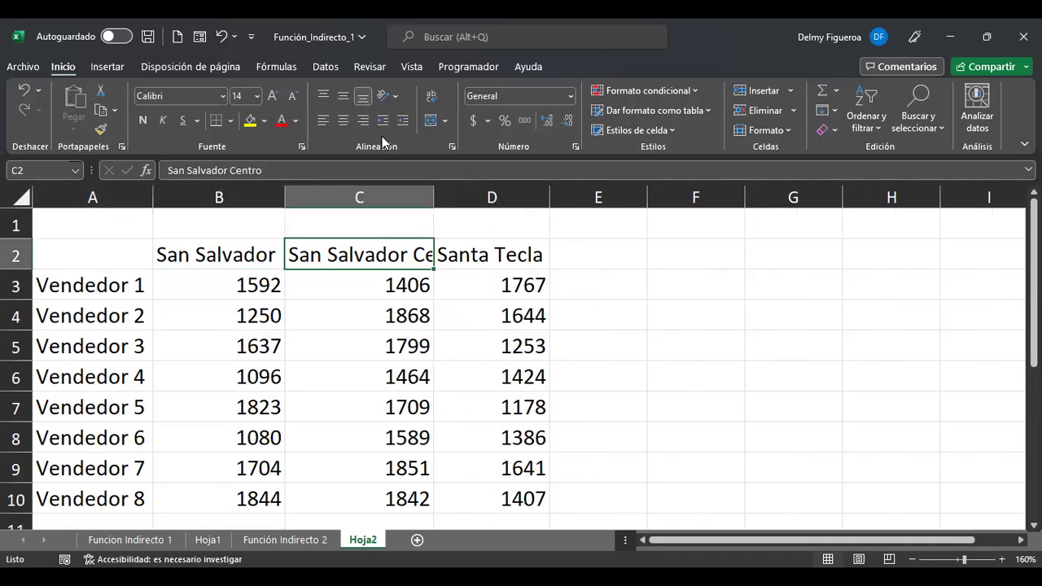
click(429, 122)
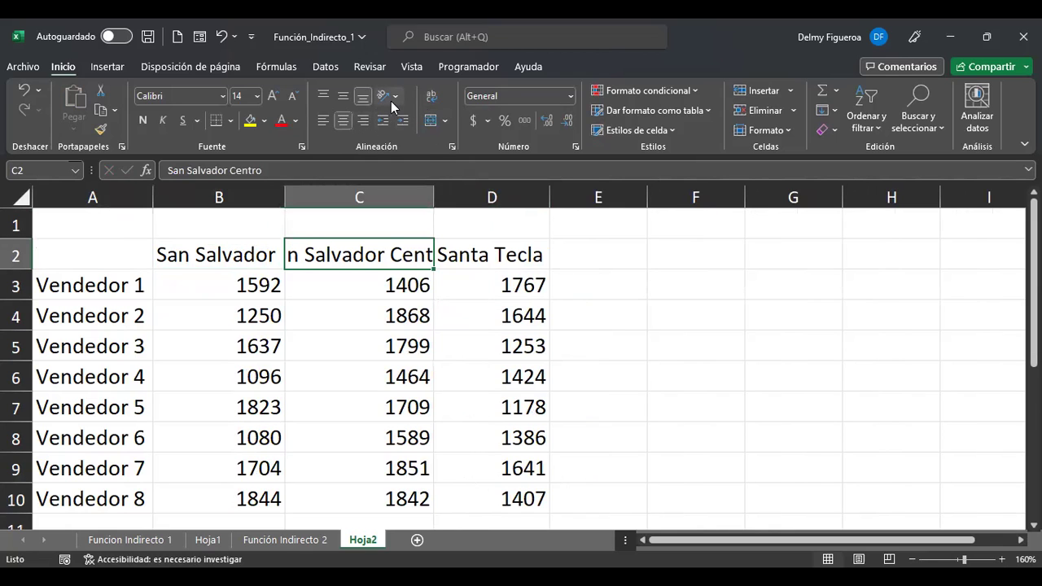
- Wrap the San Salvador Centro header in C2 and center the headers in B2:D2 horizontally and vertically
click(432, 96)
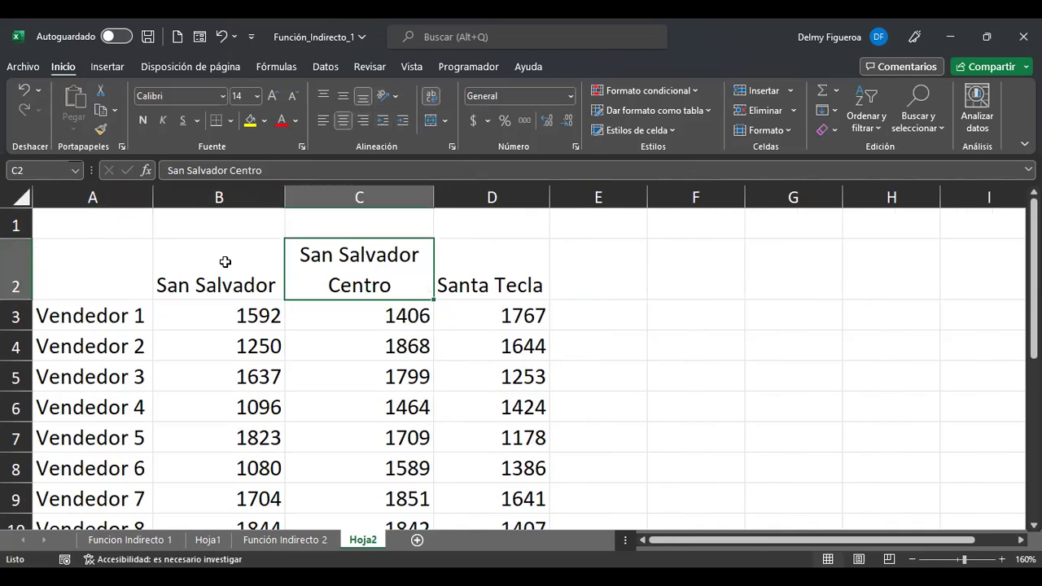
drag(223, 263, 484, 258)
click(340, 98)
click(343, 120)
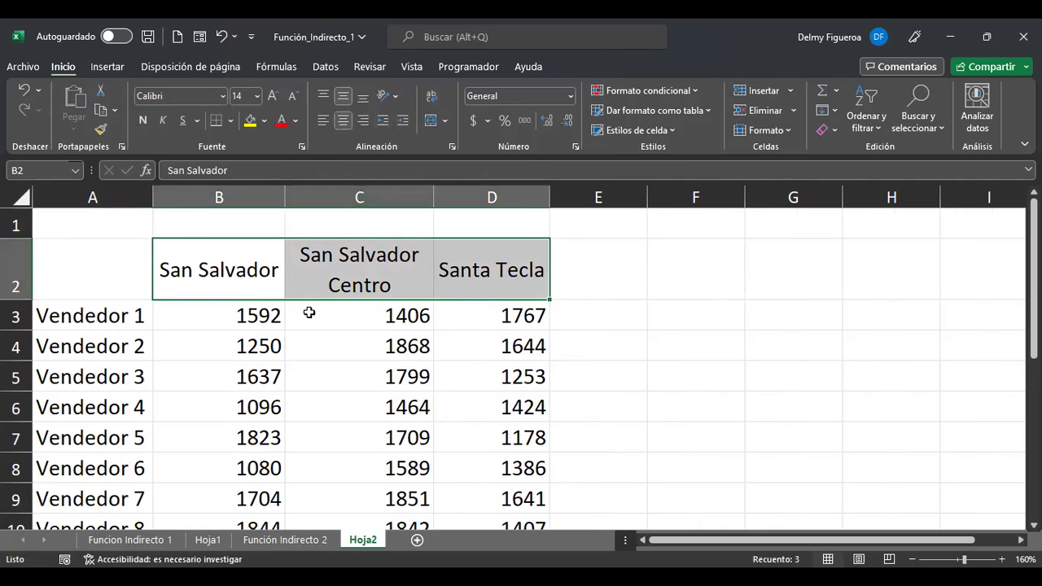
- Replace the random number formulas in B3:D10 with their fixed values and apply the dollar accounting format
click(279, 311)
key(shift+Right)
key(shift+Right)
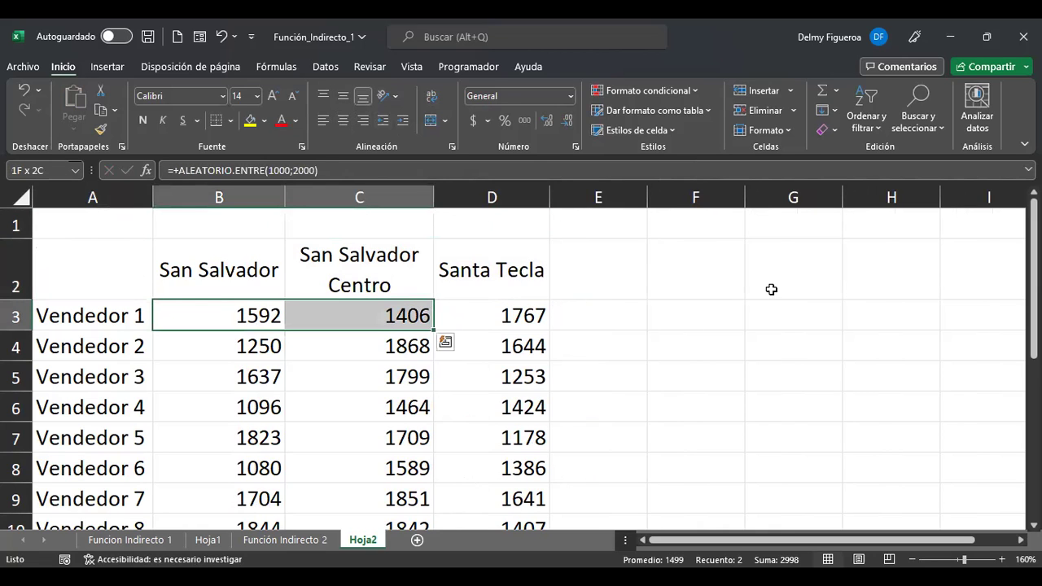
key(shift+Down)
key(shift+Down)
key(shift+Down)
key(shift+Down)
key(shift+Down)
key(shift+Down)
key(shift+Down)
key(shift+Down)
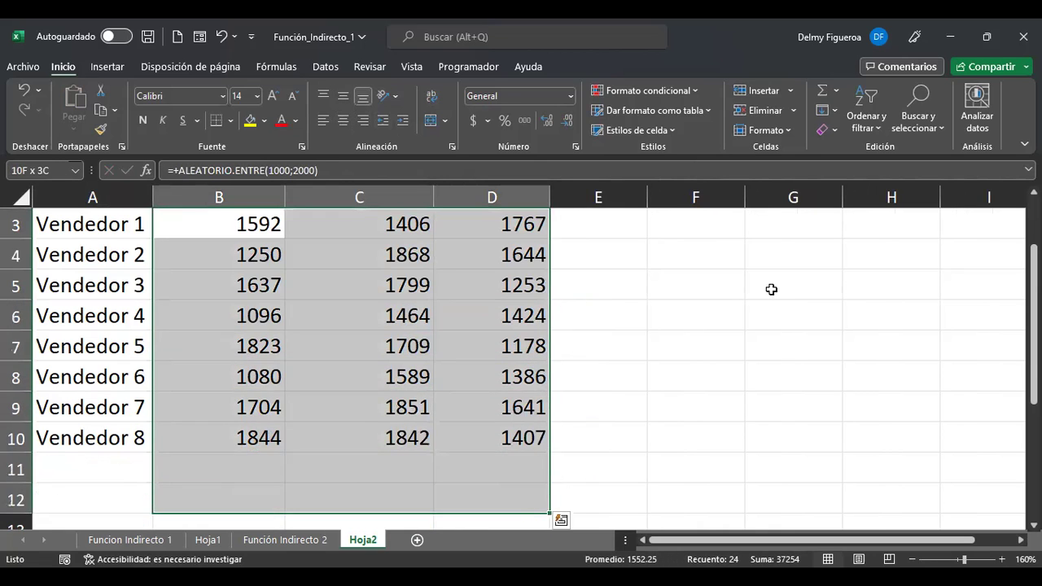
key(shift+Up)
key(shift+Up)
scroll(795, 342, up, 1)
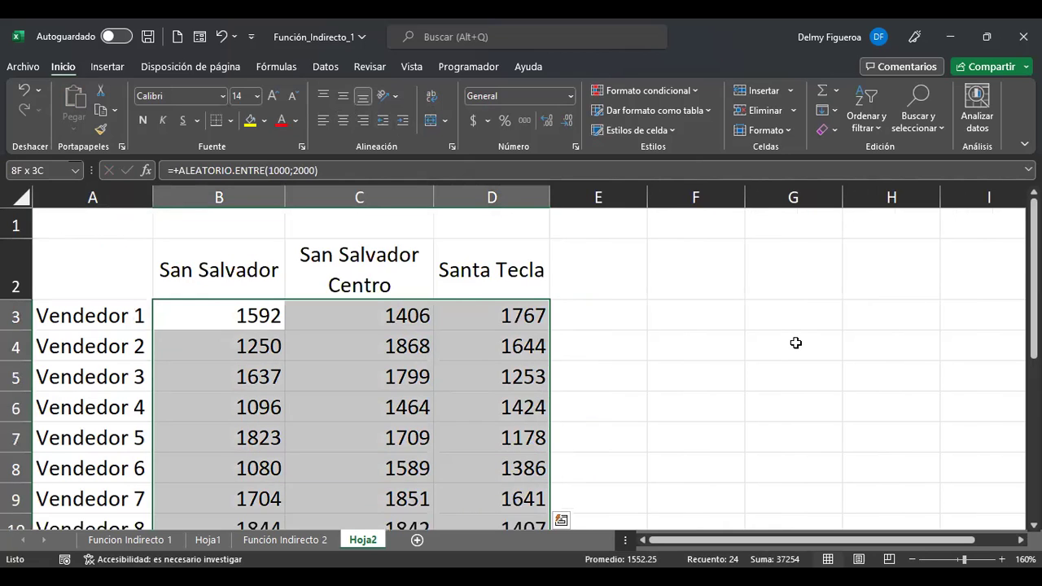
key(ctrl+c)
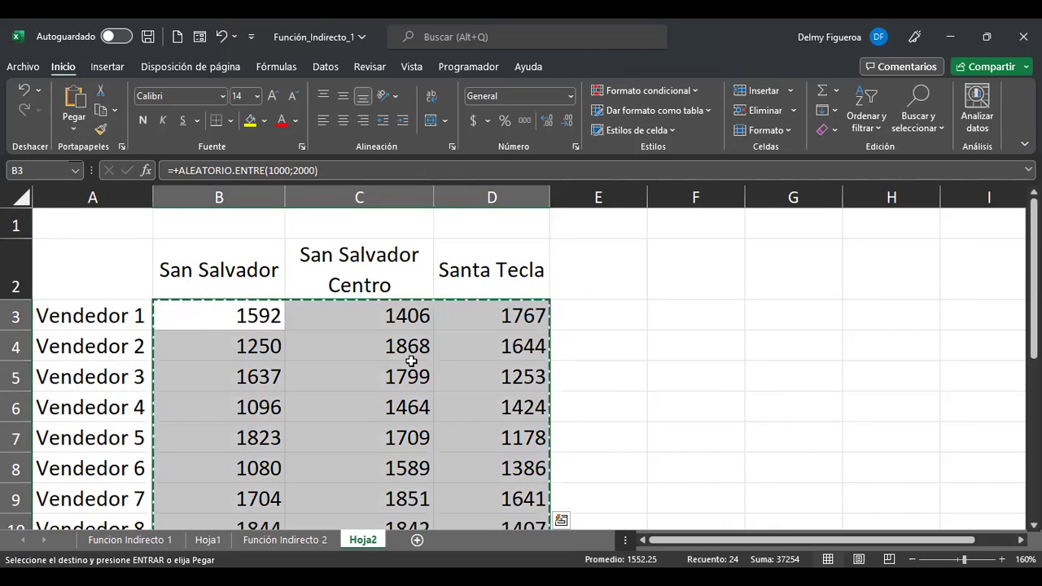
right_click(419, 303)
click(411, 219)
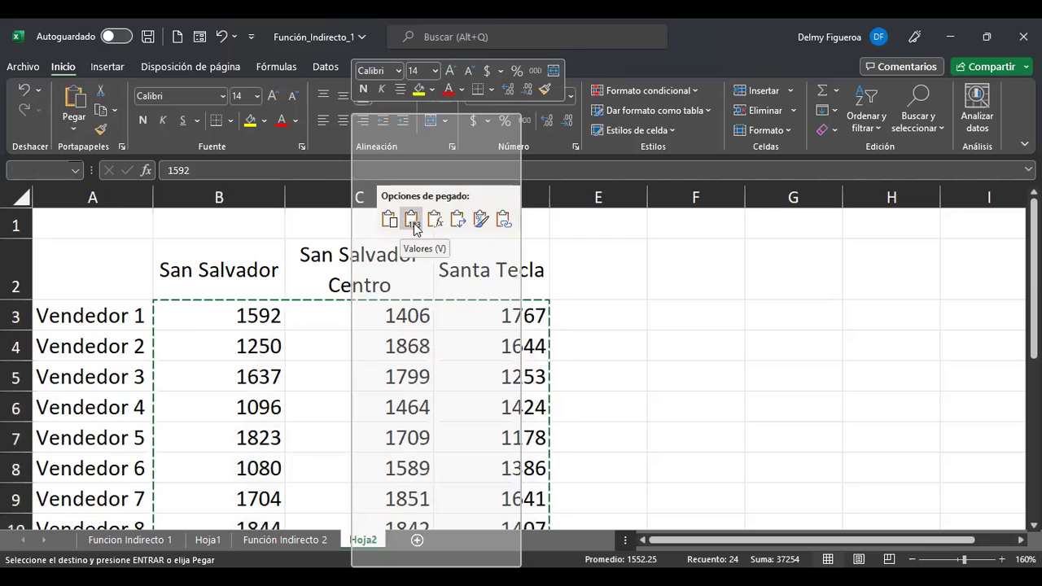
click(412, 221)
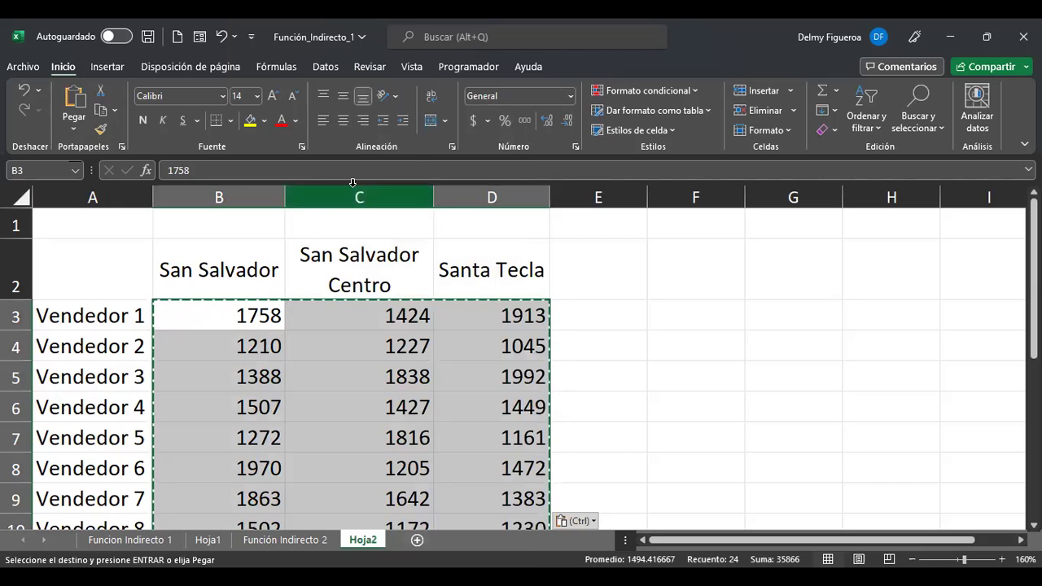
click(472, 120)
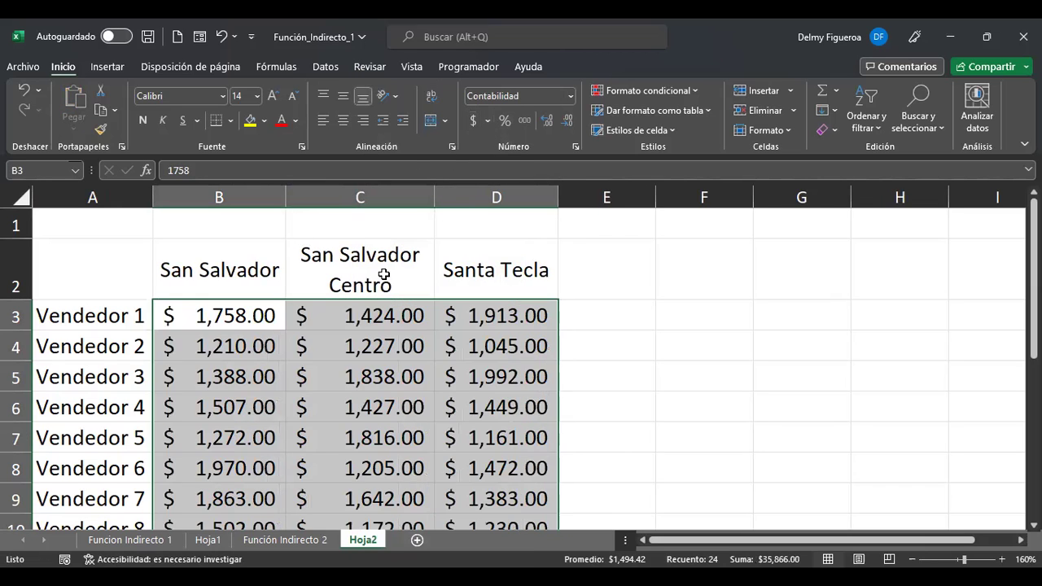
- Examine the sales amounts per vendor and location, going along row 3 and down the Santa Tecla column
click(491, 315)
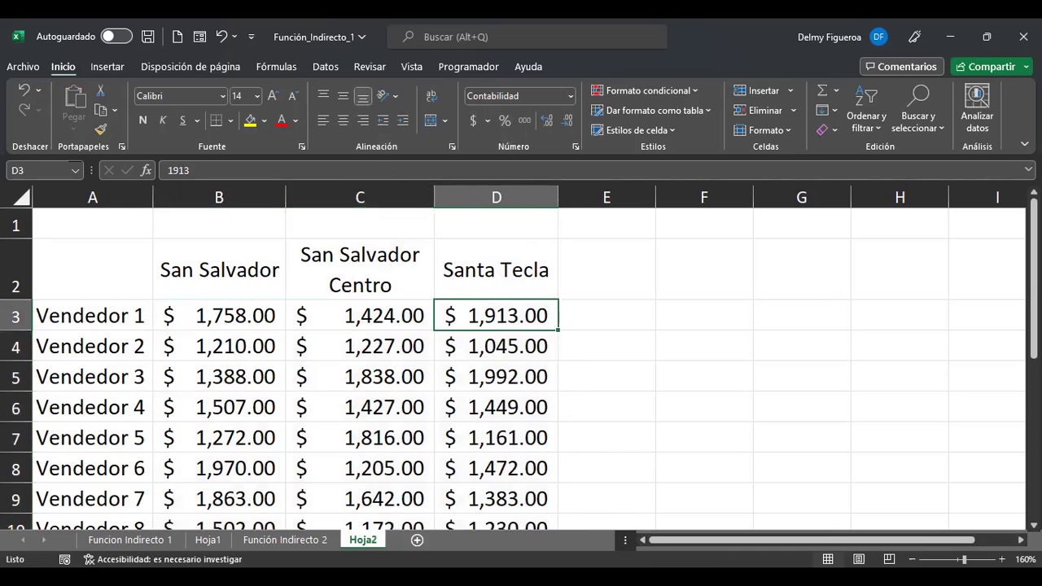
click(607, 315)
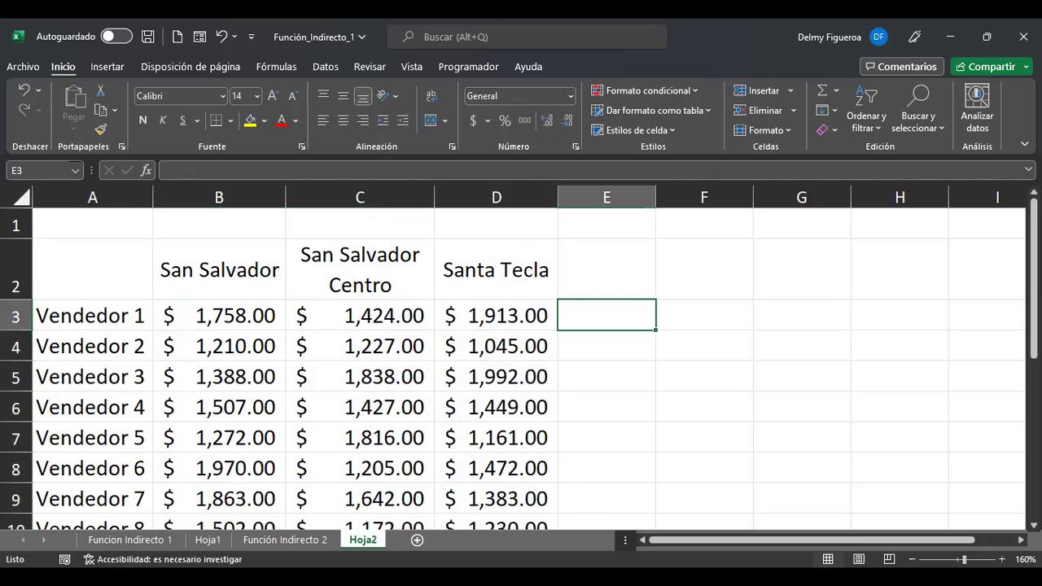
key(Left)
key(Left)
key(Left)
key(Right)
key(Right)
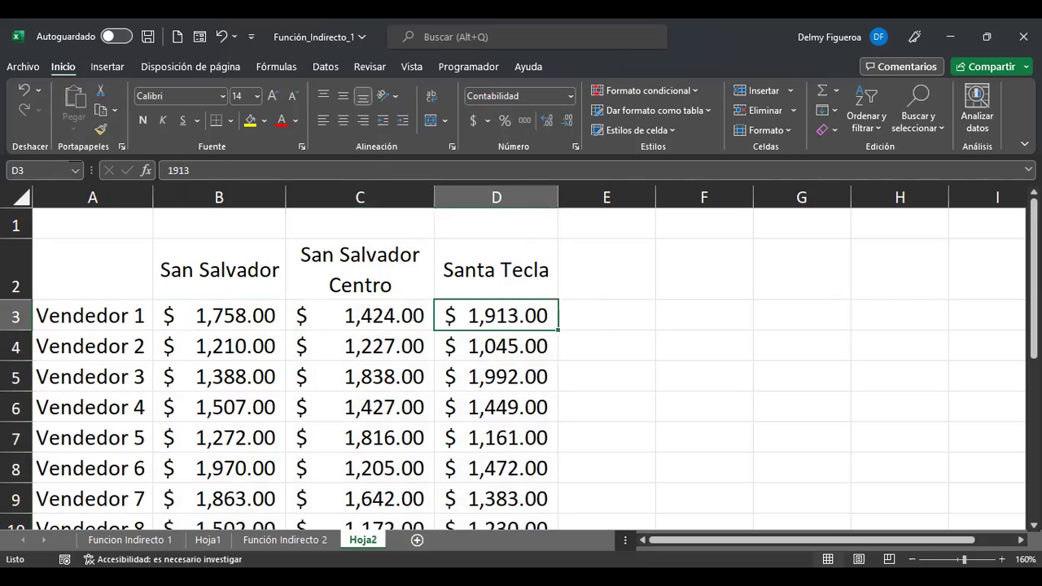
key(Down)
key(Down)
key(Down)
key(Down)
key(Down)
key(Down)
key(Down)
key(Down)
key(Up)
key(Up)
key(Up)
key(Up)
key(Up)
key(Up)
key(Up)
key(Up)
key(Up)
key(Up)
key(Down)
key(Down)
- Add the headers Sucursal in F2 and Venta total in G2, and fit column G to its header
click(703, 315)
click(704, 268)
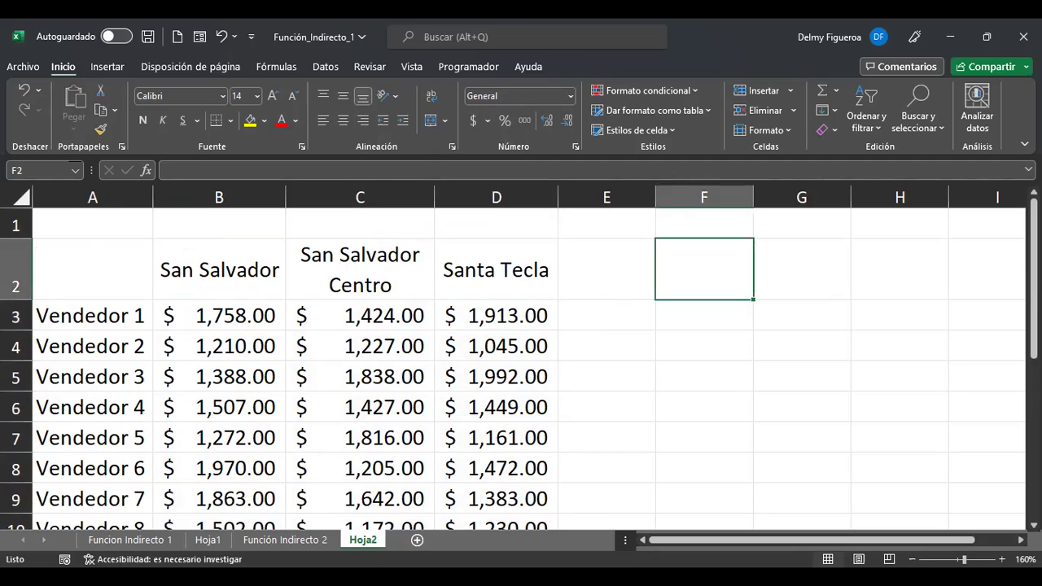
text(Sucursal)
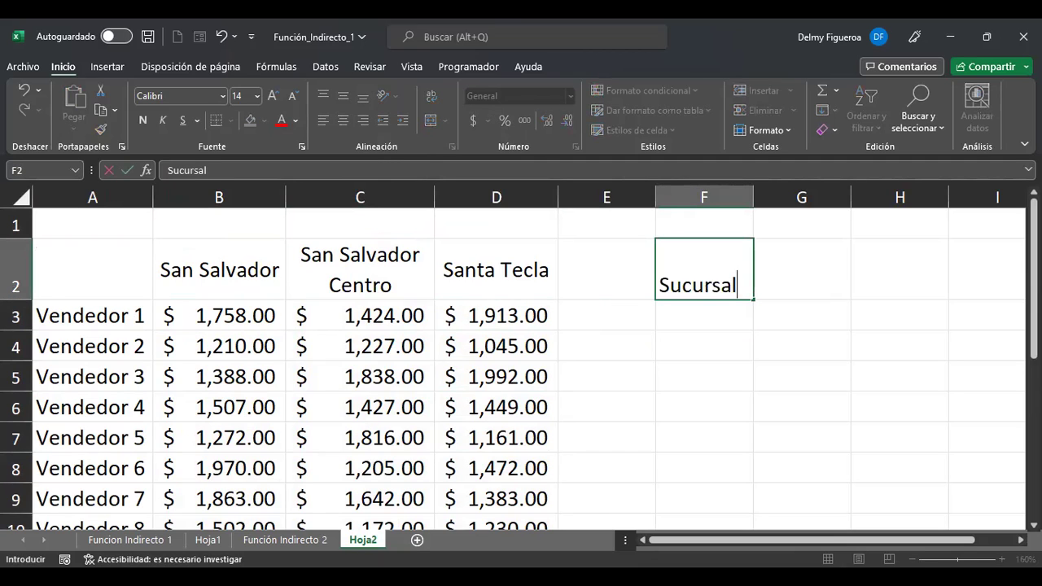
key(Return)
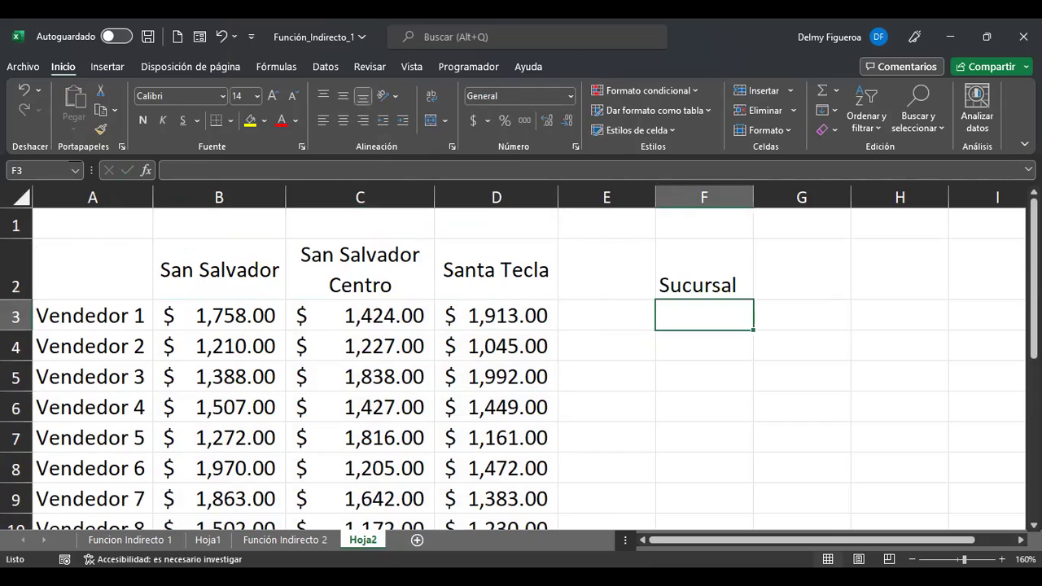
click(801, 269)
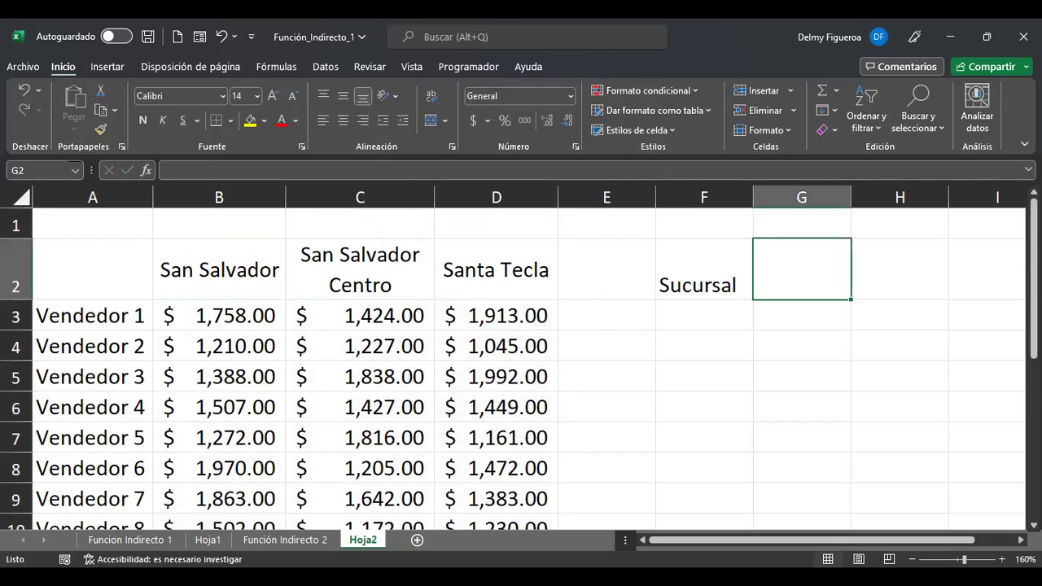
text(Venta total)
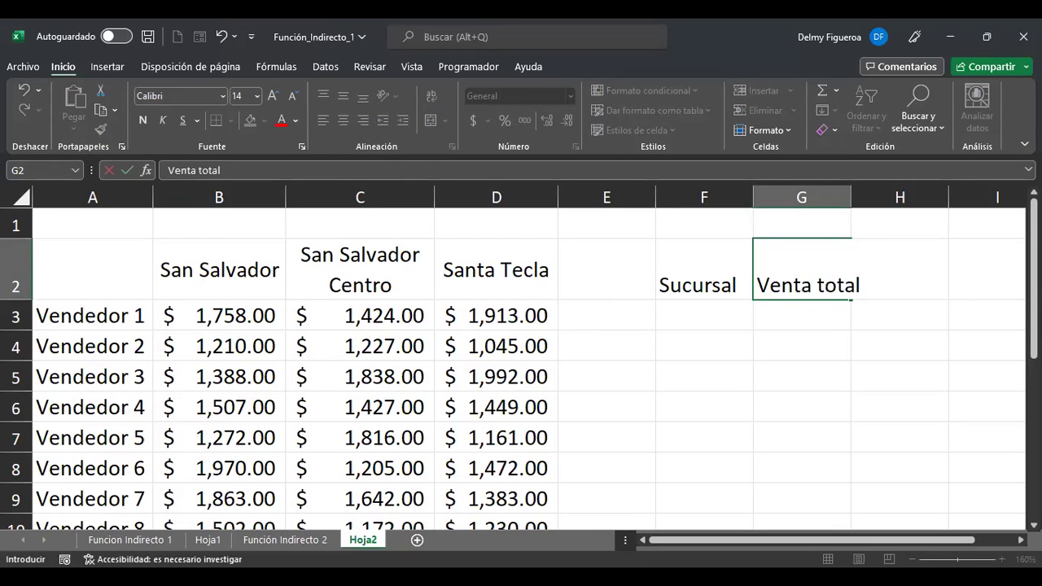
key(Return)
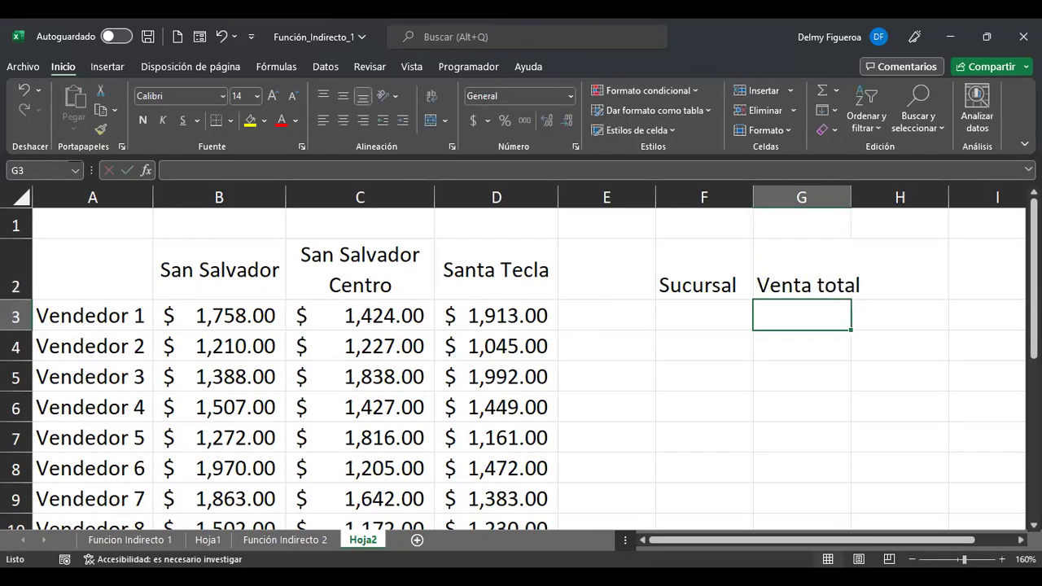
double_click(851, 196)
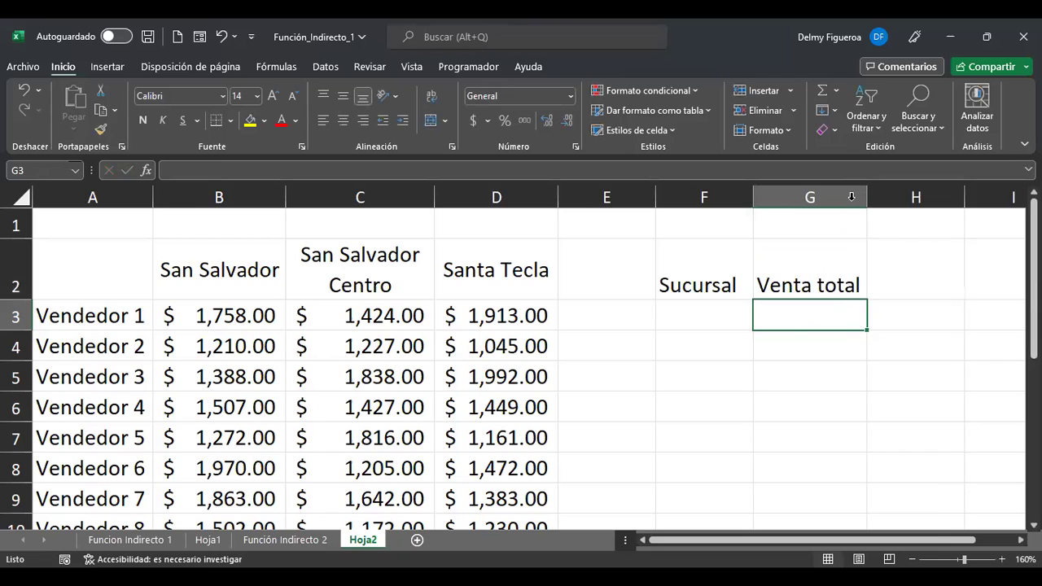
key(Left)
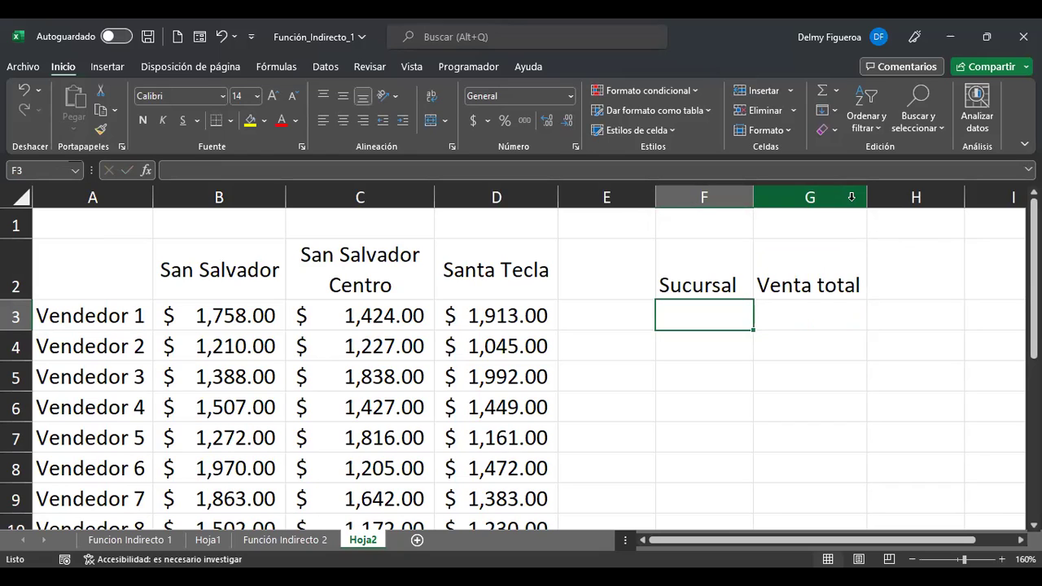
click(227, 273)
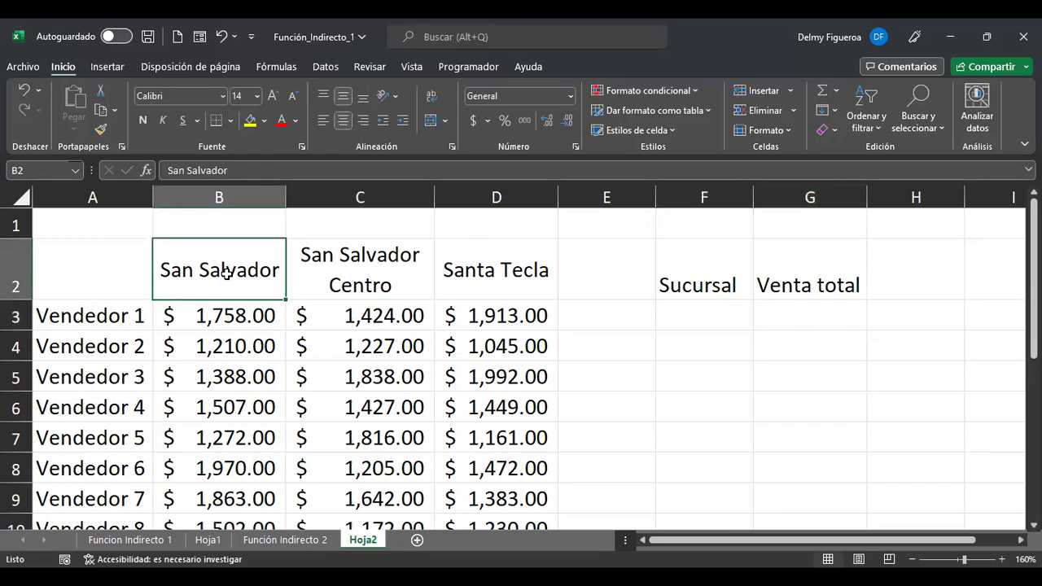
click(339, 262)
click(248, 270)
click(709, 319)
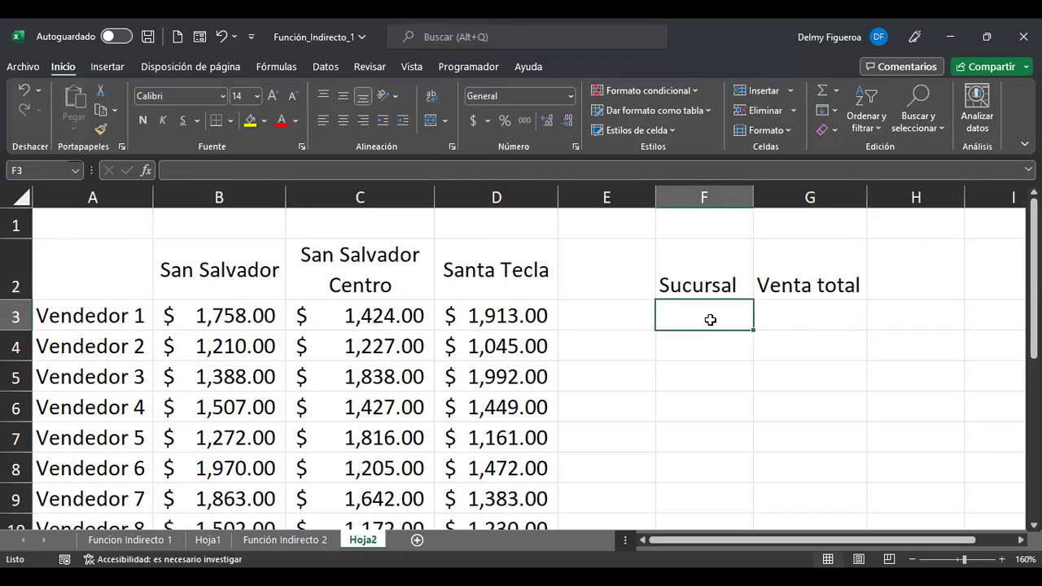
click(808, 314)
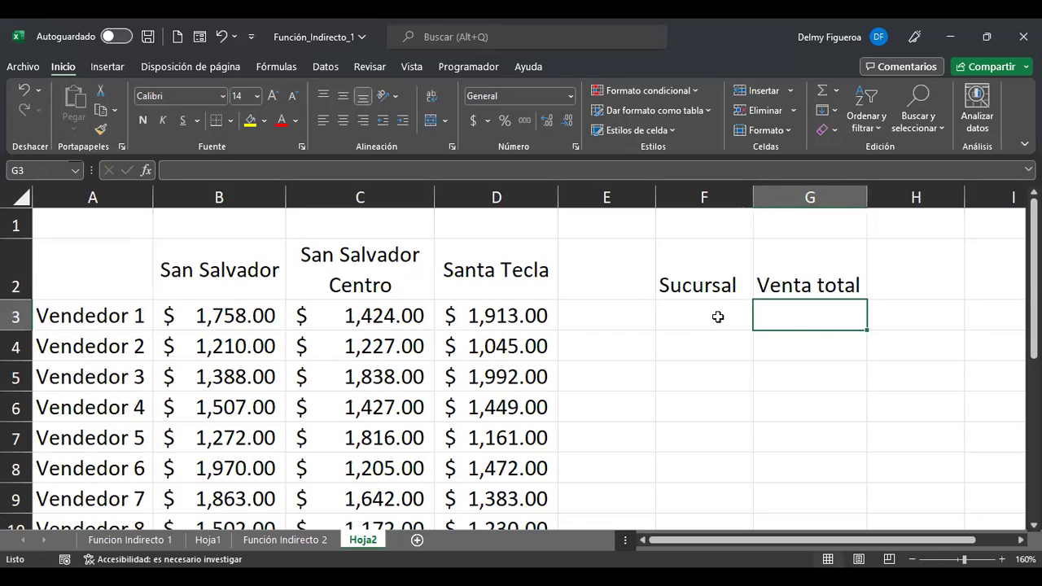
- Create named ranges from the selection B2:D10, using the location headers in the top row as names
drag(220, 269, 506, 440)
scroll(491, 380, down, 1)
scroll(506, 439, up, 1)
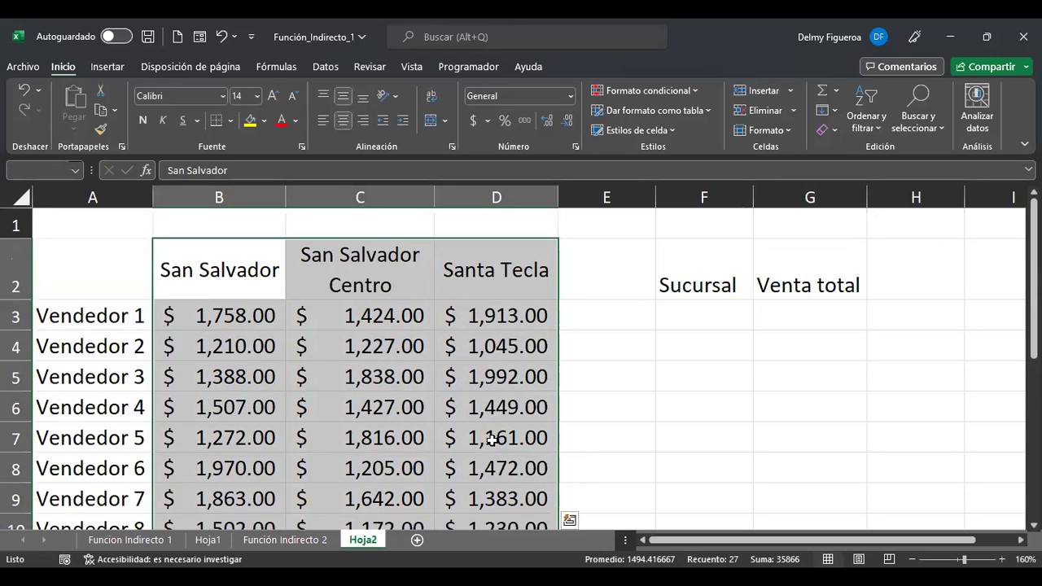
click(276, 67)
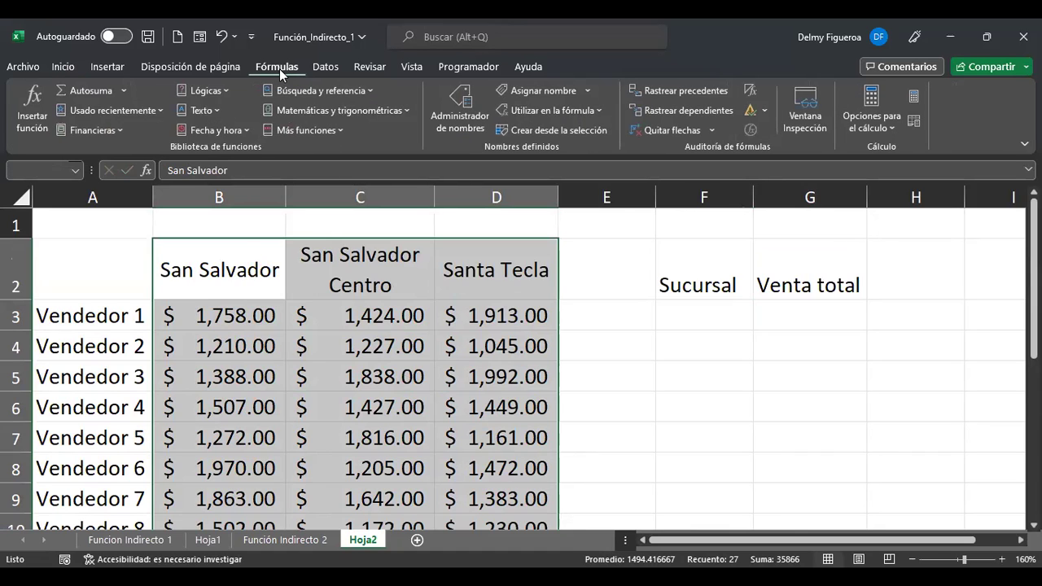
click(567, 133)
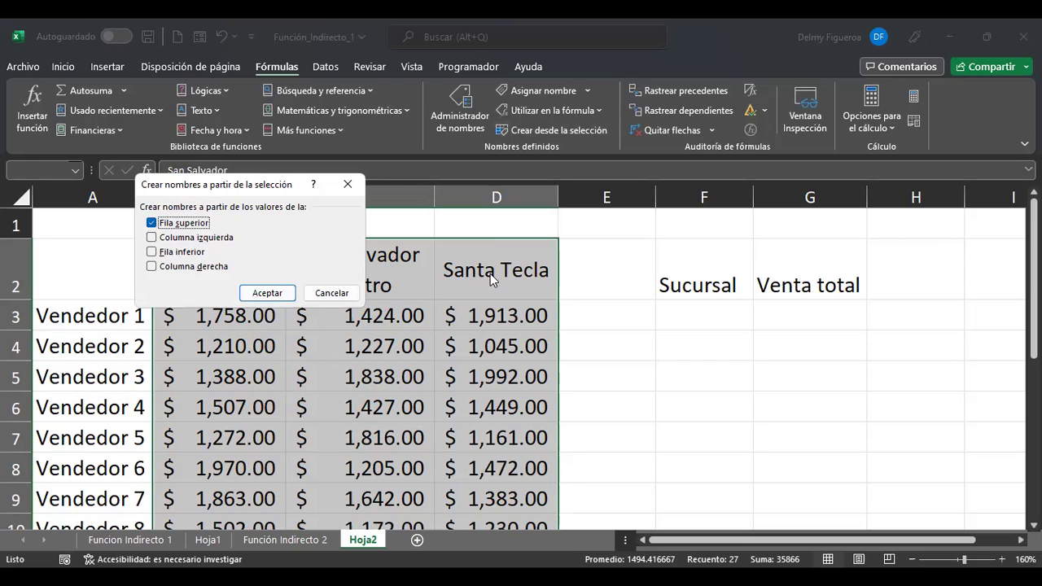
click(259, 297)
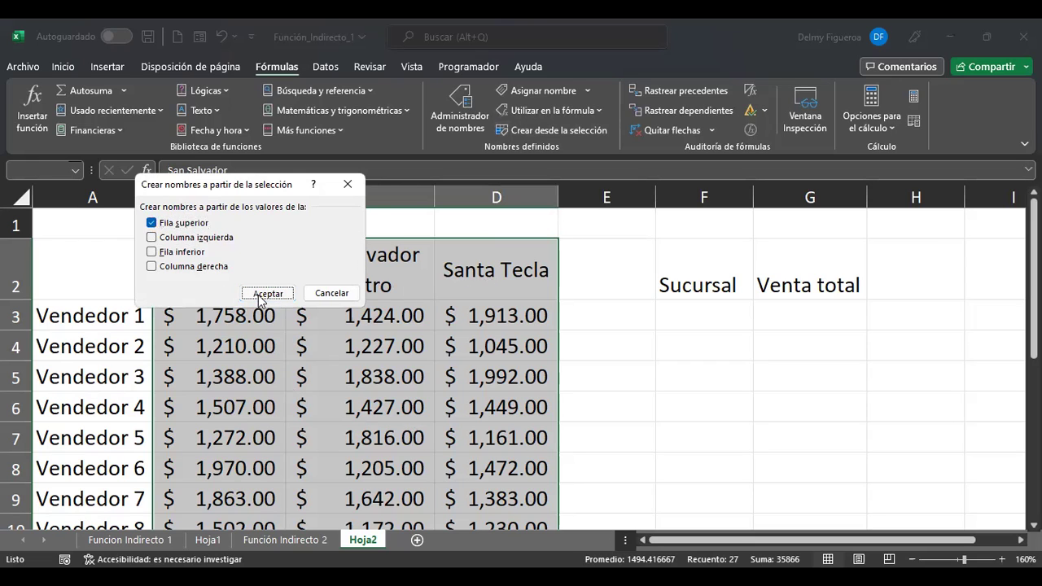
- Check the workbook's list of defined names and the cells that the San Salvador name covers, B3:B10
click(242, 312)
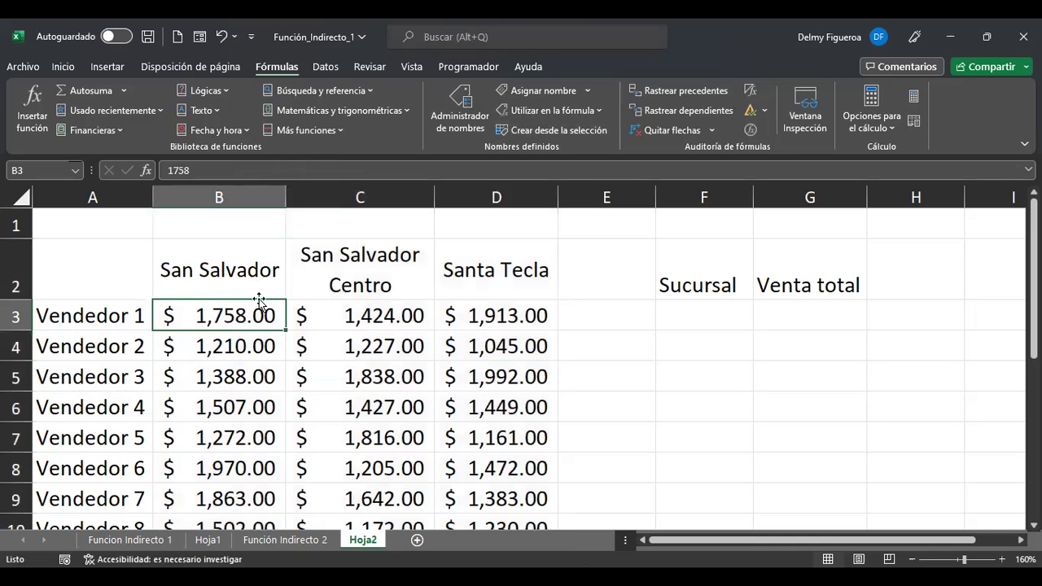
click(74, 170)
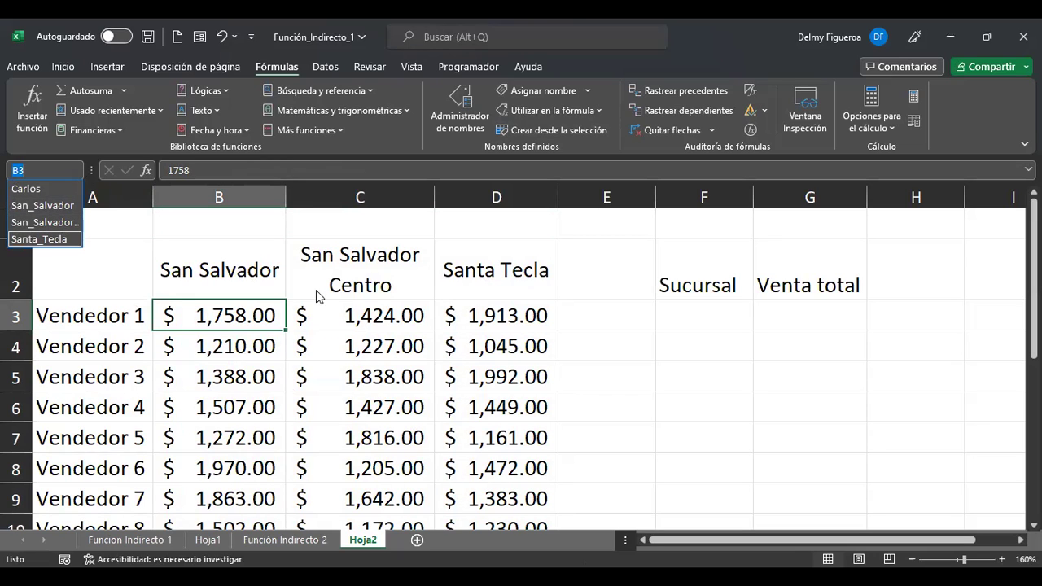
click(254, 329)
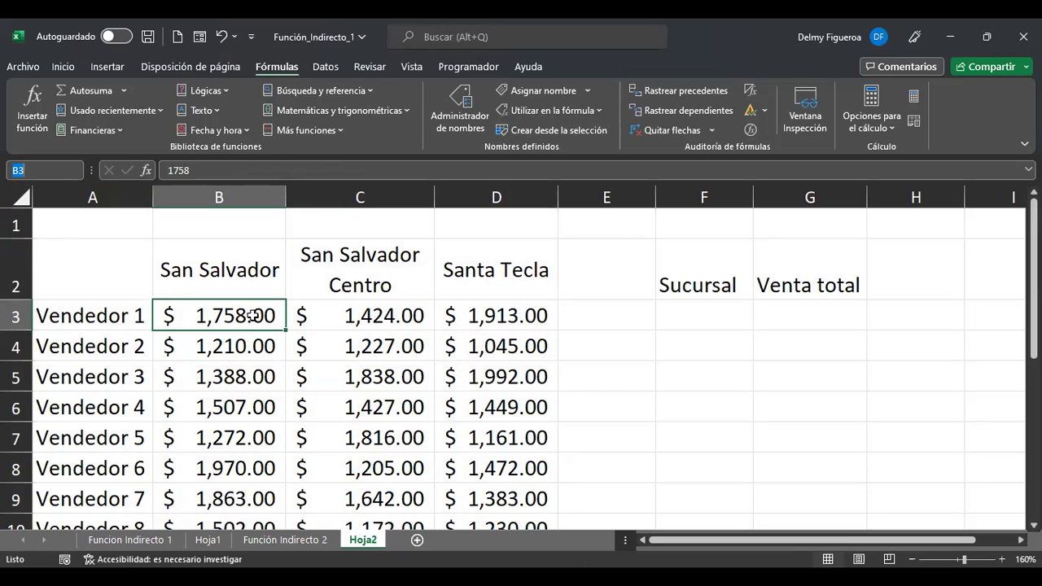
scroll(254, 316, down, 2)
shift+click(257, 341)
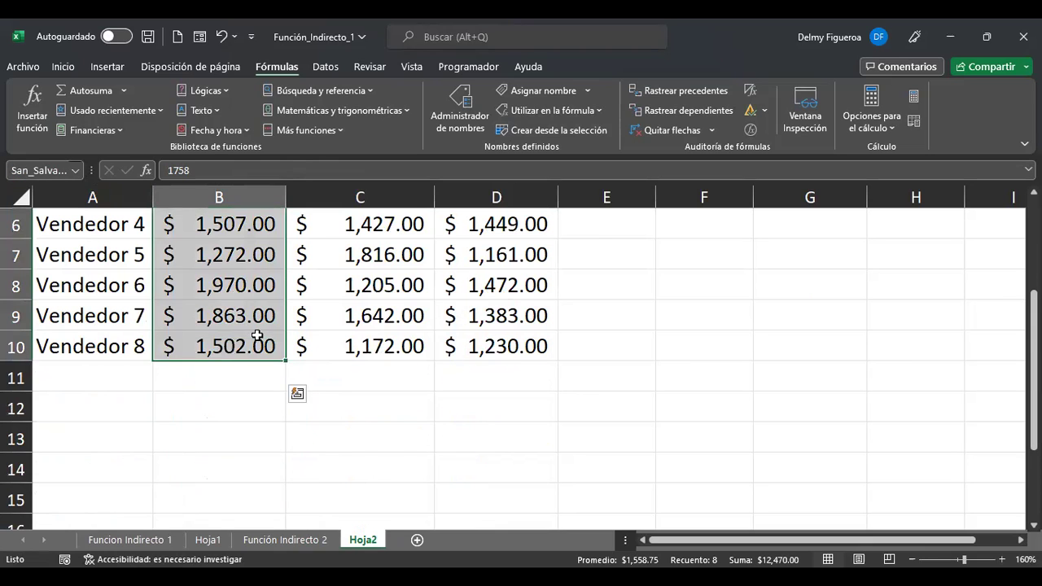
scroll(256, 336, up, 2)
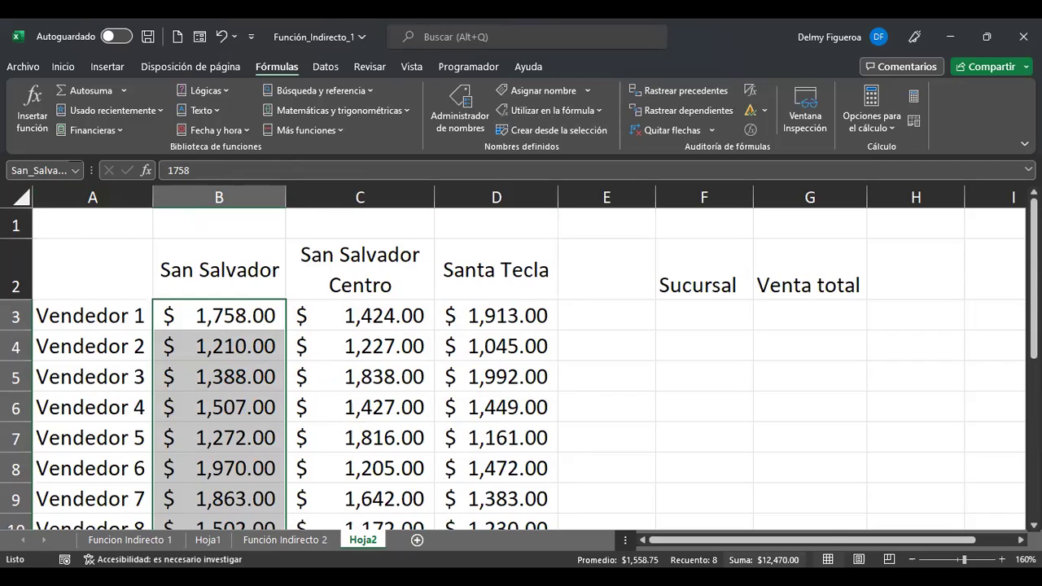
- Enter San Salvador as the branch in F3 and fit column F to the text
click(720, 311)
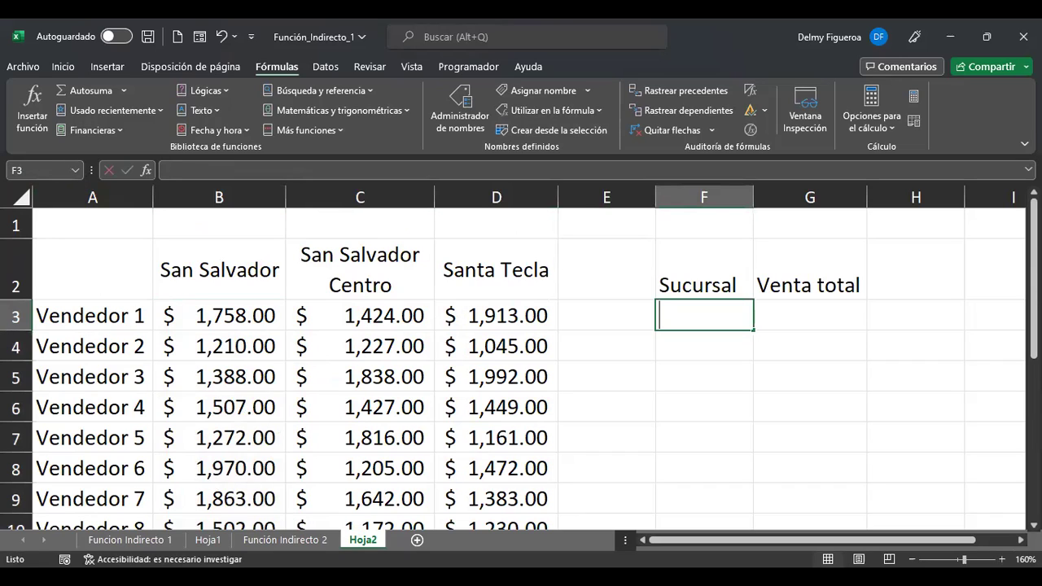
text(+)
key(BackSpace)
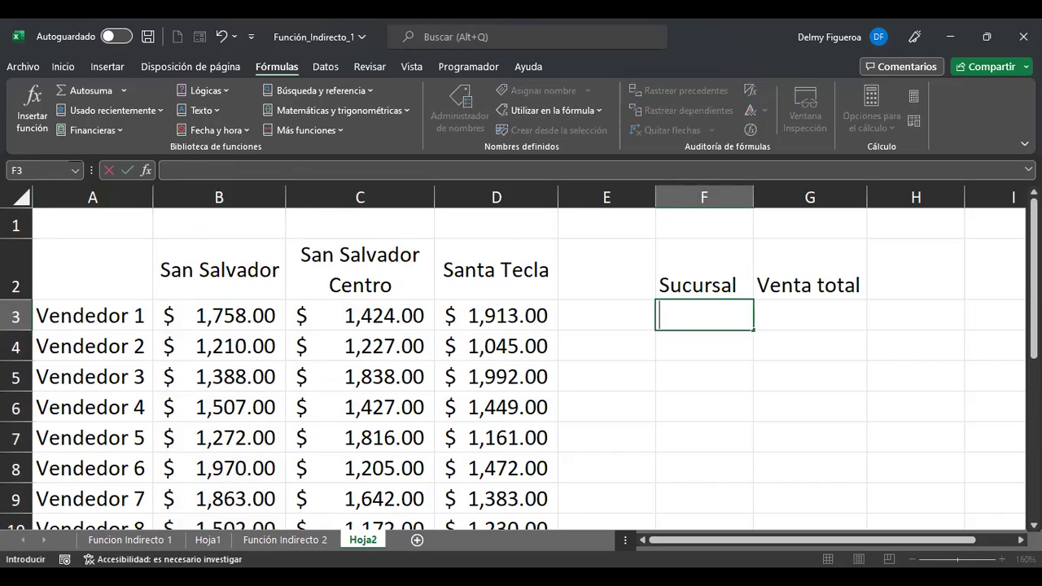
text(San s)
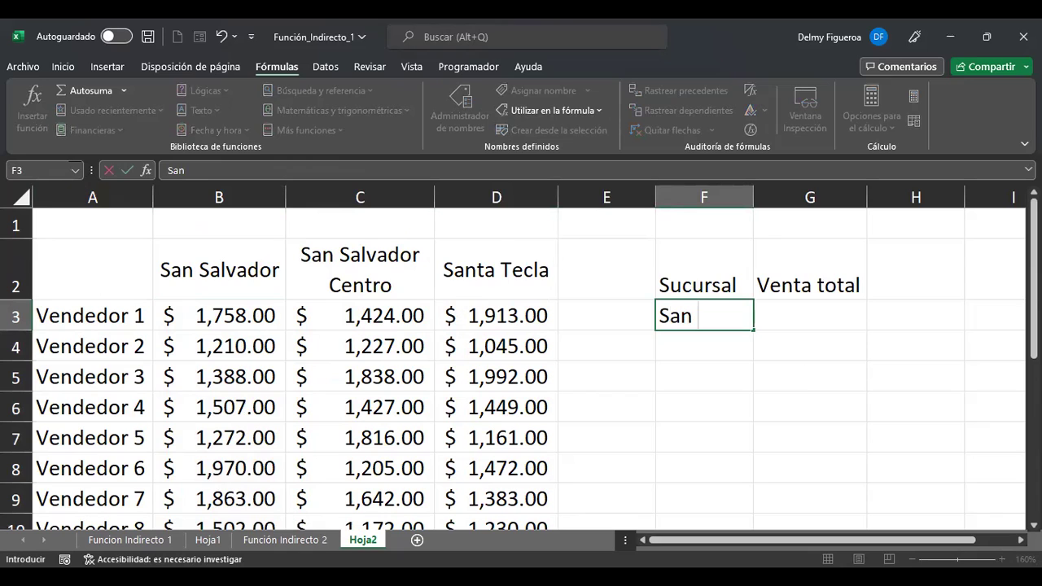
key(BackSpace)
text(Sav)
key(BackSpace)
text(lvdor)
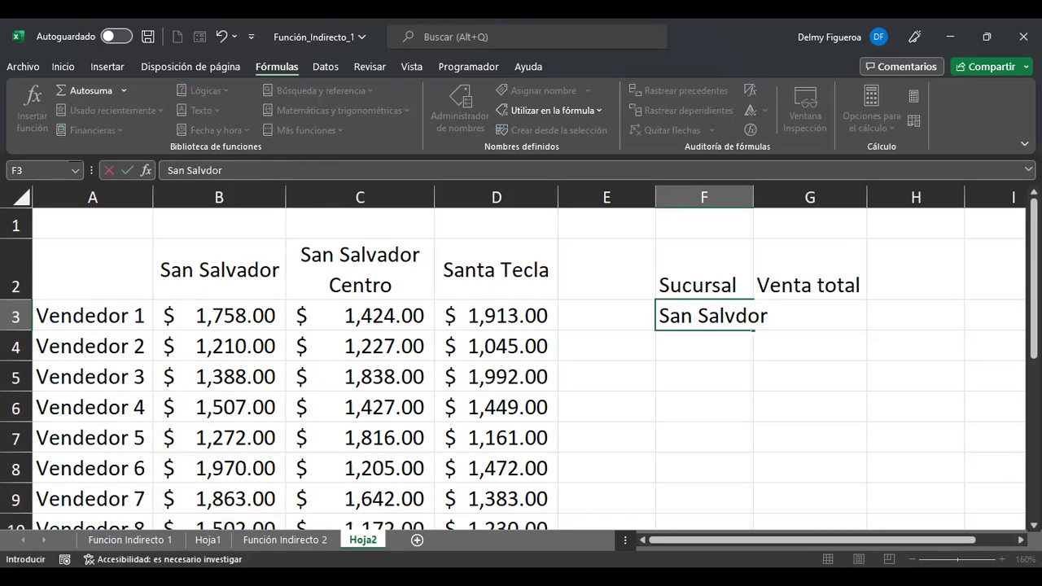
key(Return)
key(Up)
key(F2)
key(Left)
key(Left)
key(Left)
text(a)
key(Return)
key(Up)
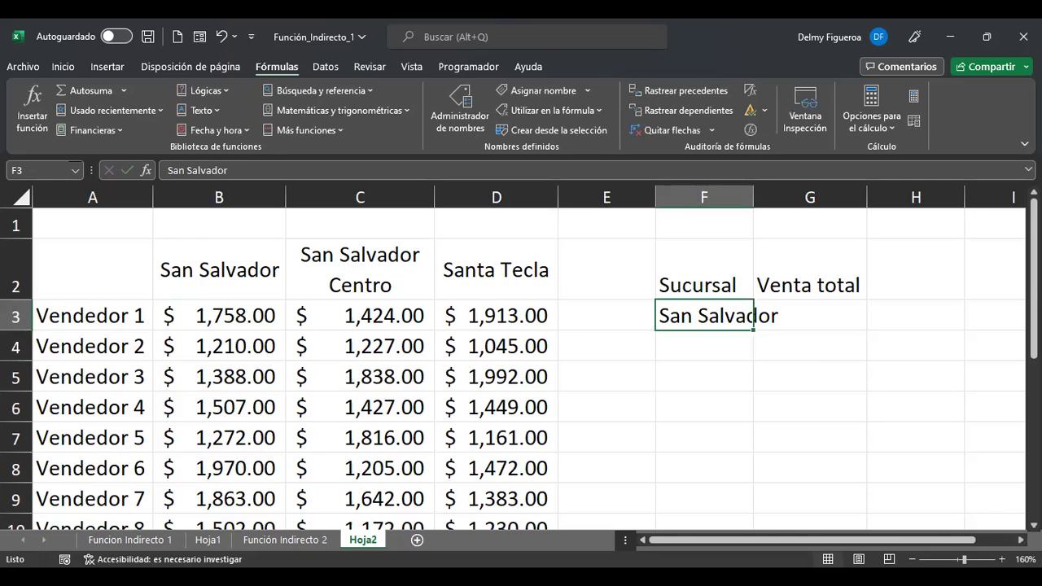
double_click(762, 198)
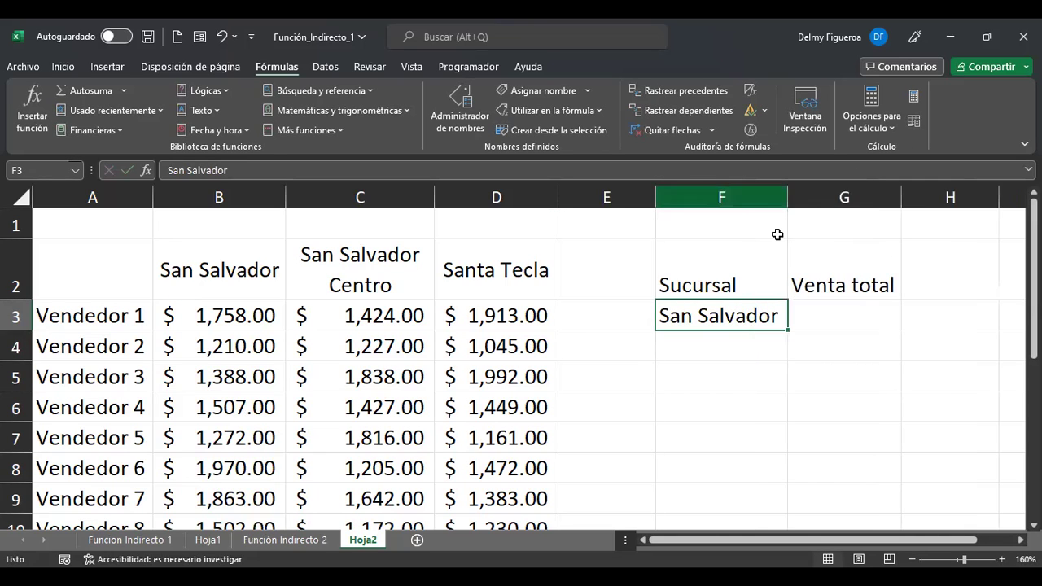
- Enter the formula =+SUMA(F3) in G3 under Venta total
click(789, 315)
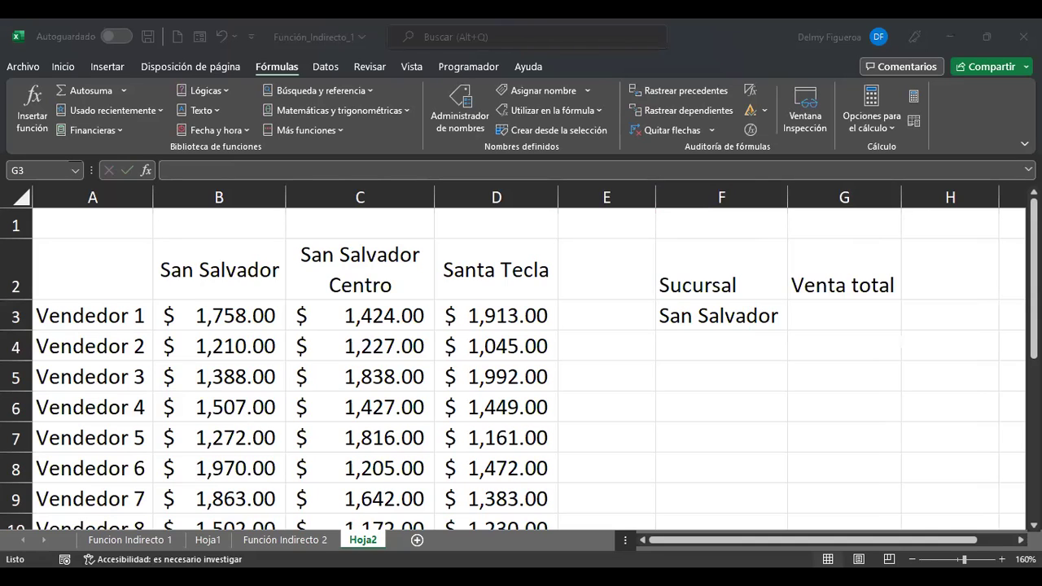
click(844, 314)
text(+)
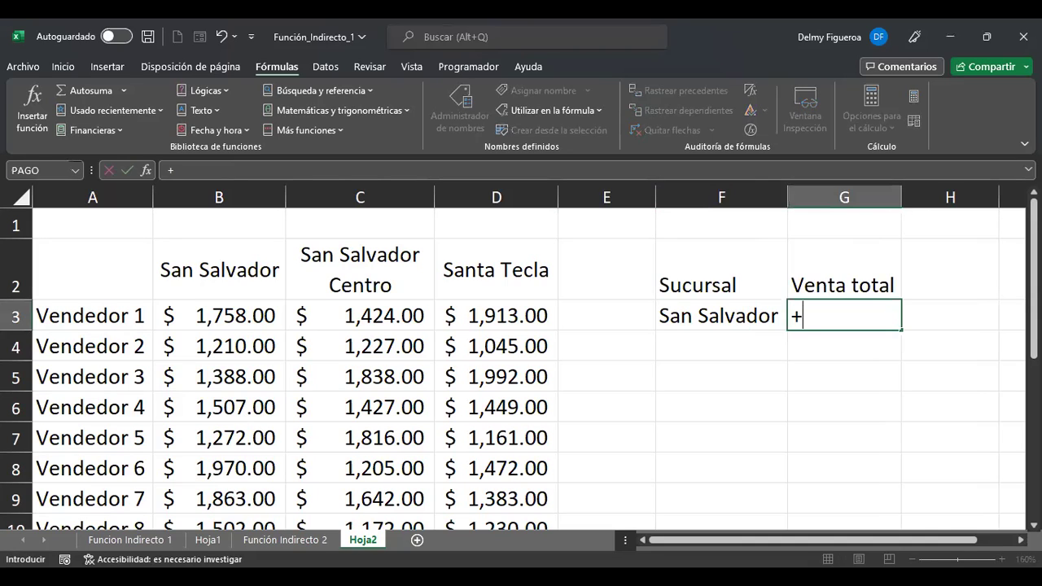
text(suma)
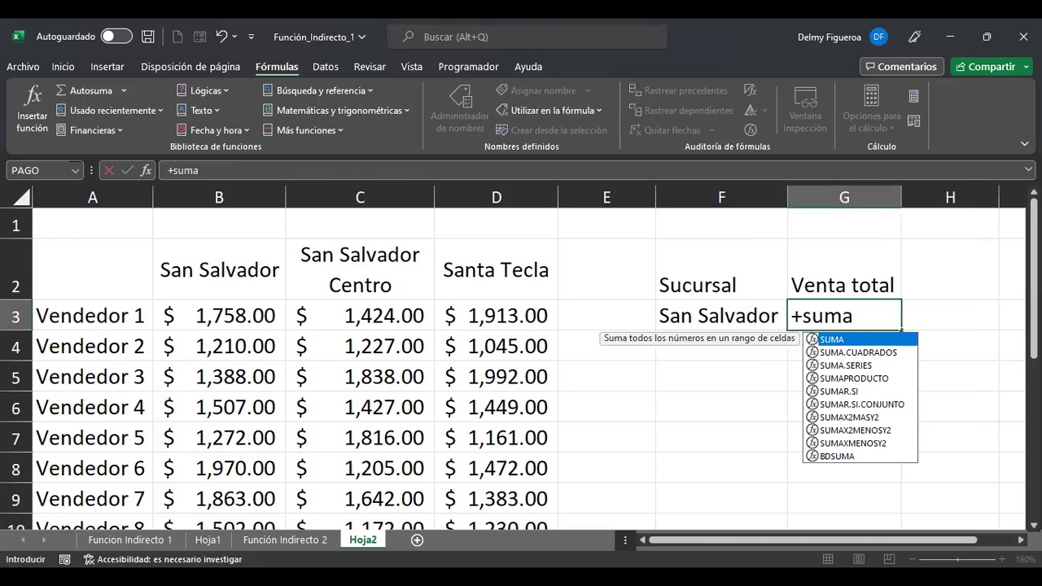
text(()
click(741, 315)
key(Return)
key(Up)
- Check how the defined names are written and change the branch in F3 to San_Salvador to match
click(742, 314)
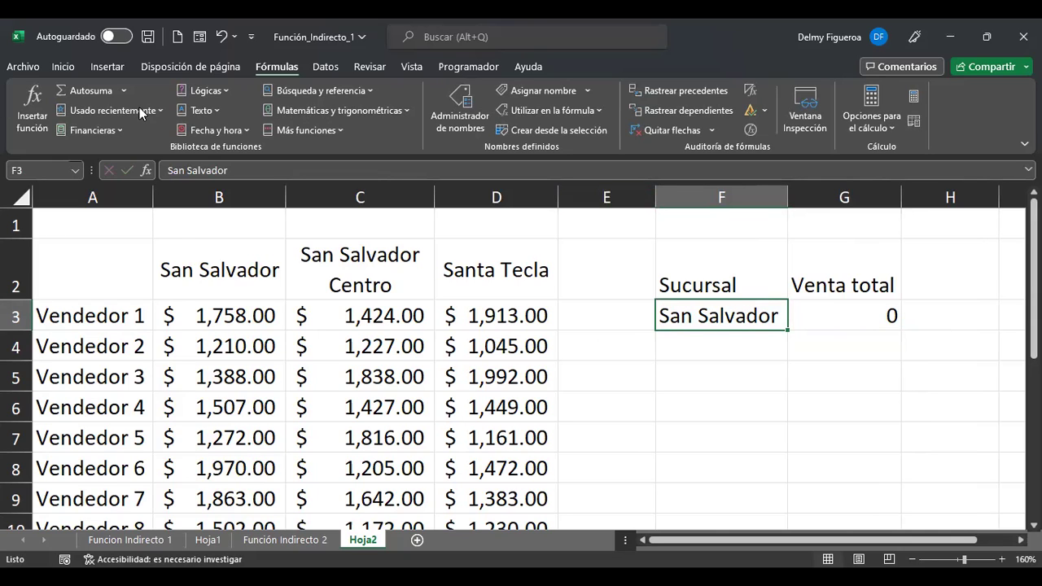
click(74, 171)
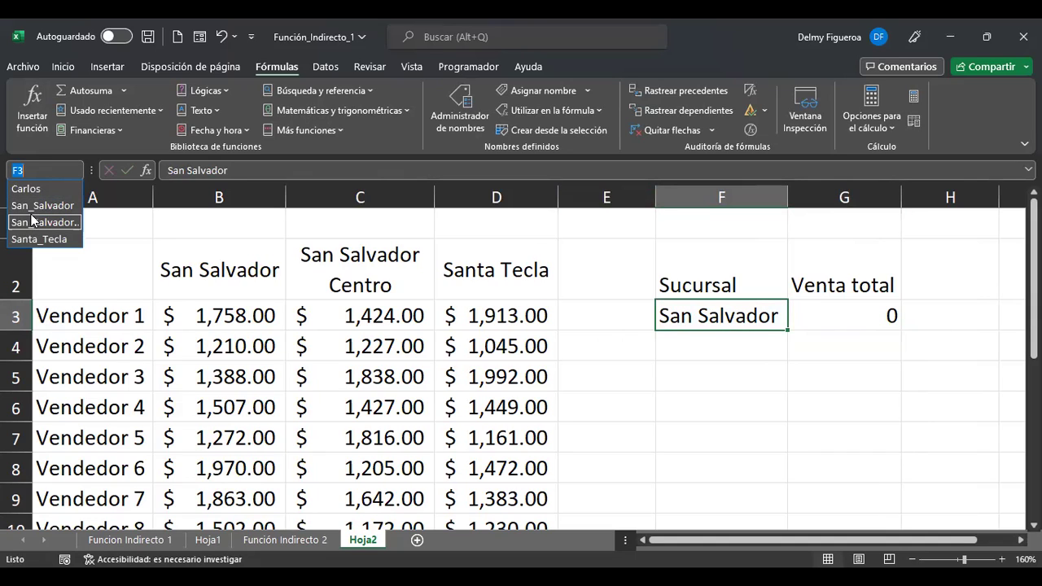
click(709, 316)
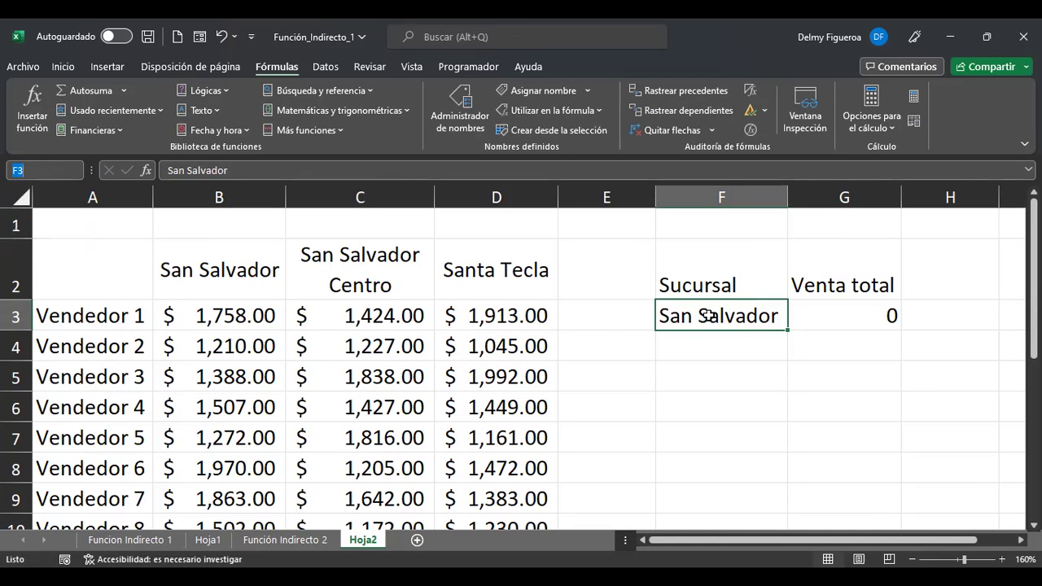
double_click(698, 316)
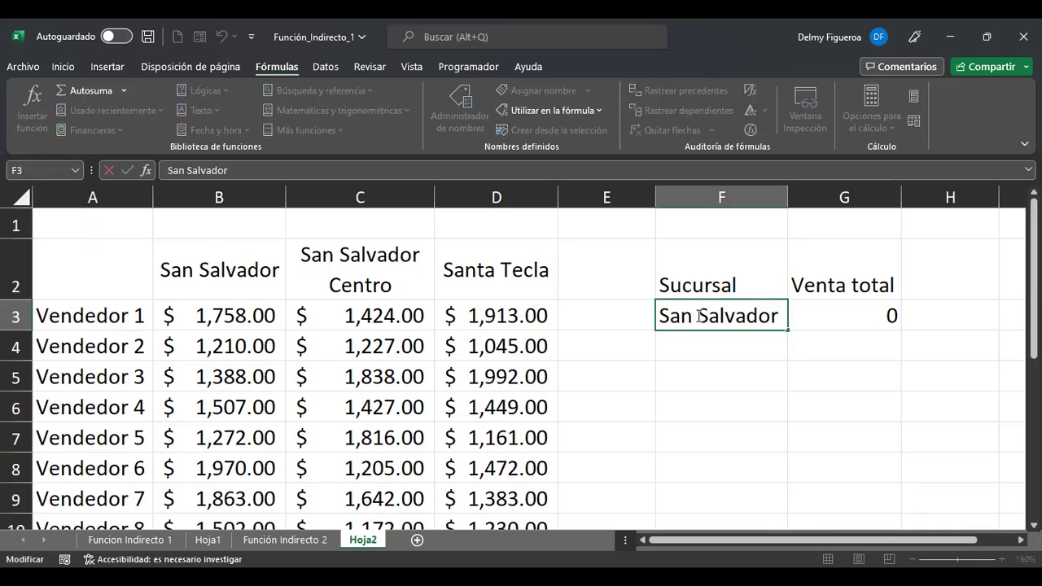
key(BackSpace)
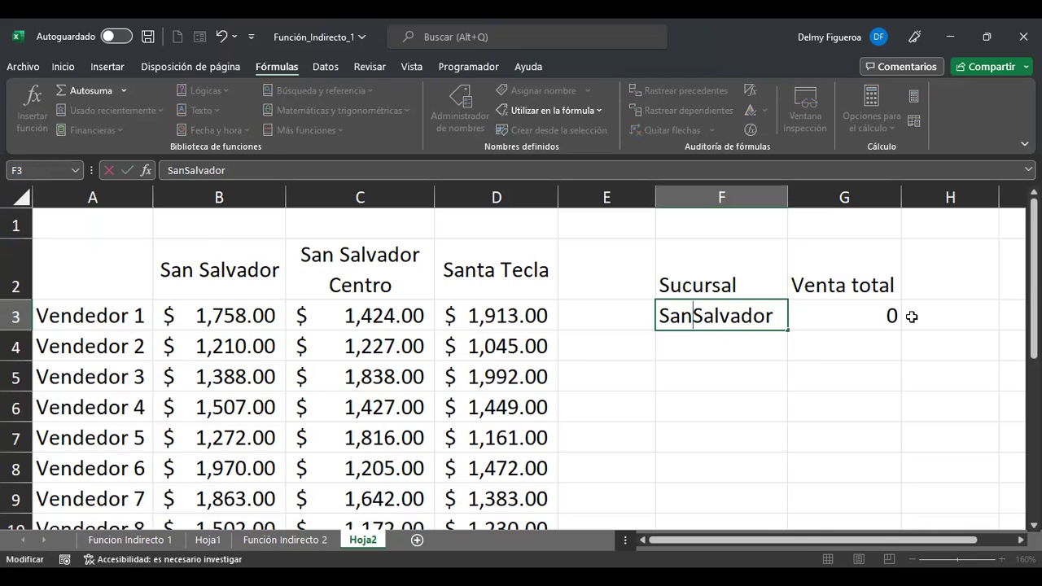
text(_)
key(Return)
key(Up)
key(Right)
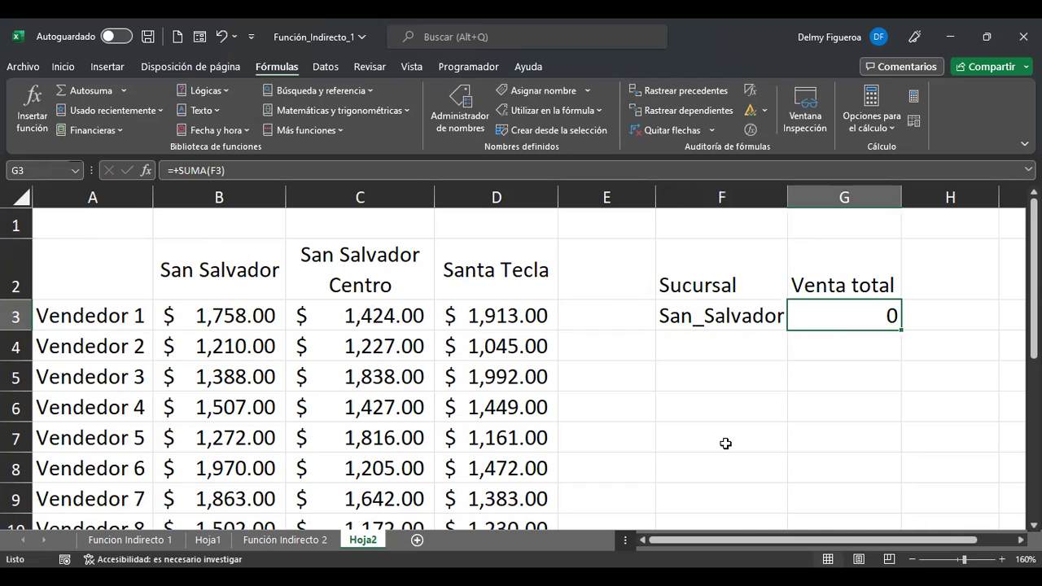
- Compare the branch text in F3 with the list of defined names and check the formula in G3
click(721, 316)
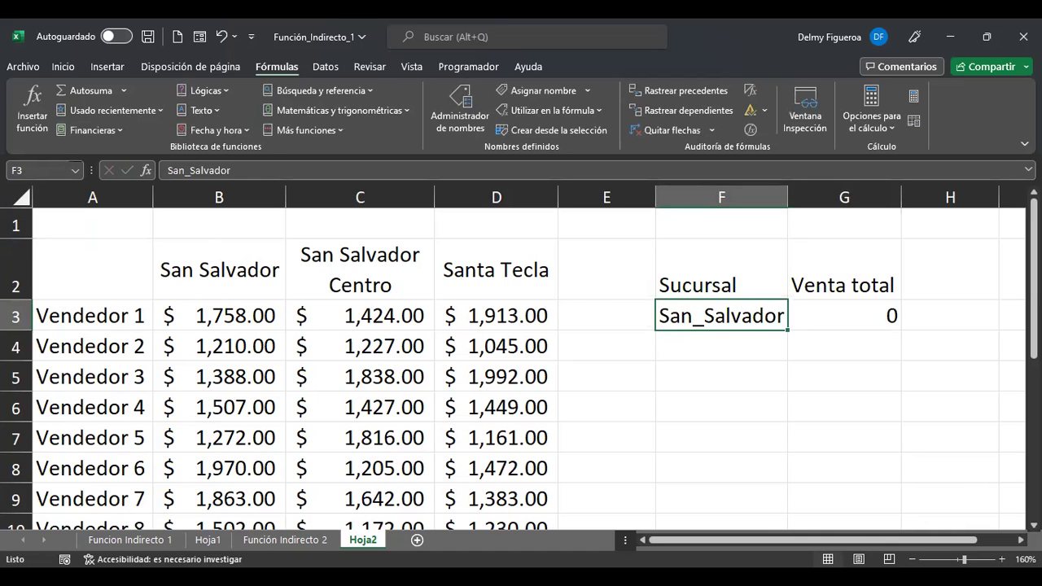
click(77, 172)
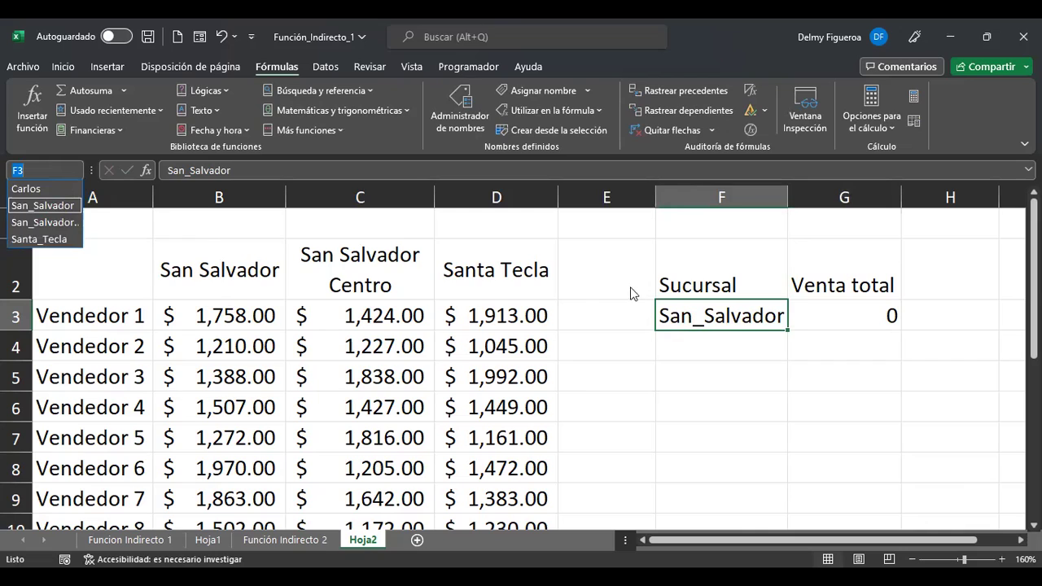
click(830, 314)
click(830, 313)
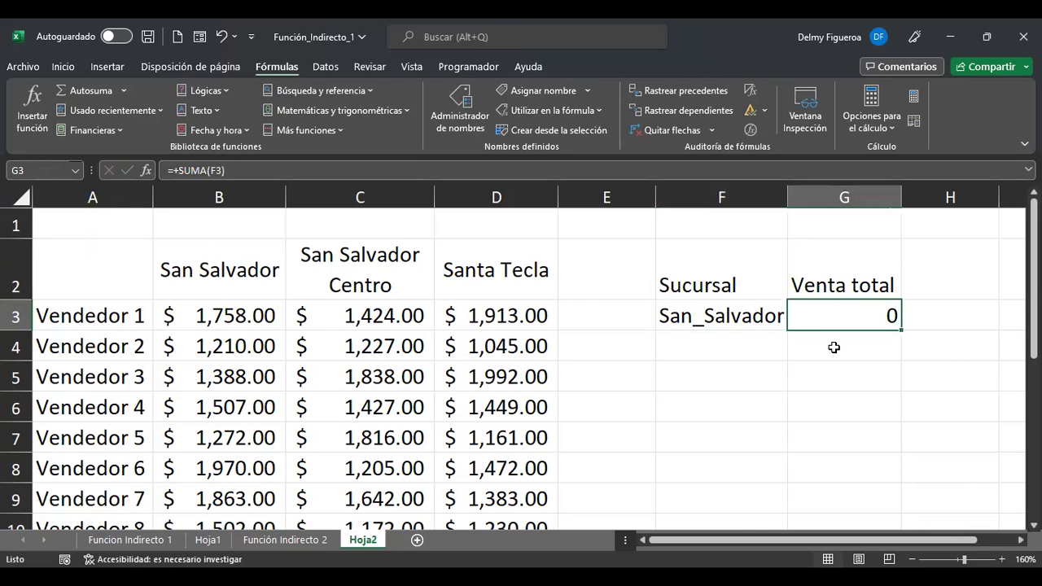
- Sum the San_Salvador named range directly in G4 with =+SUMA(San_Salvador)
click(833, 347)
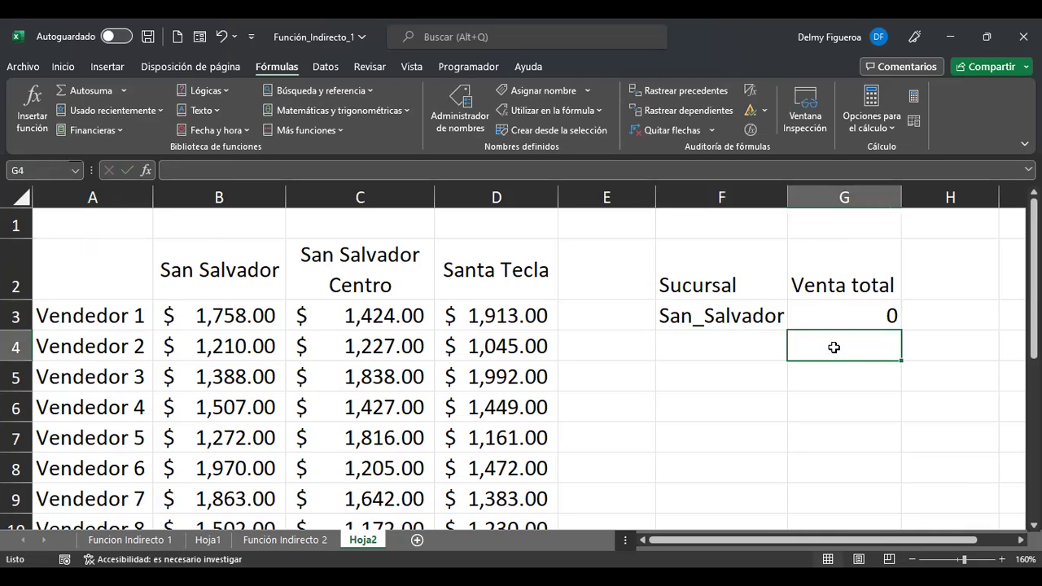
text(+sua)
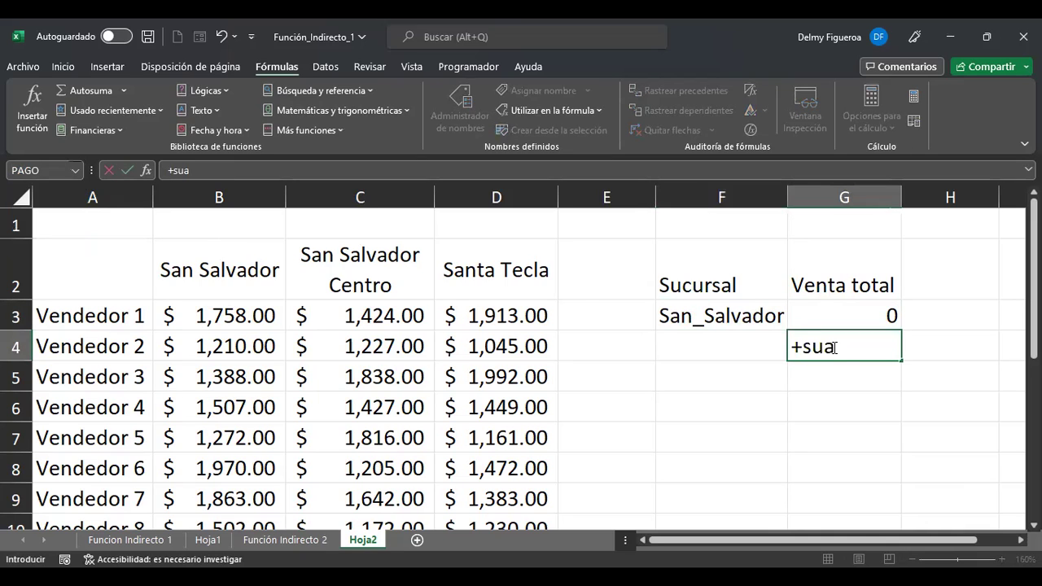
key(BackSpace)
text(ma)
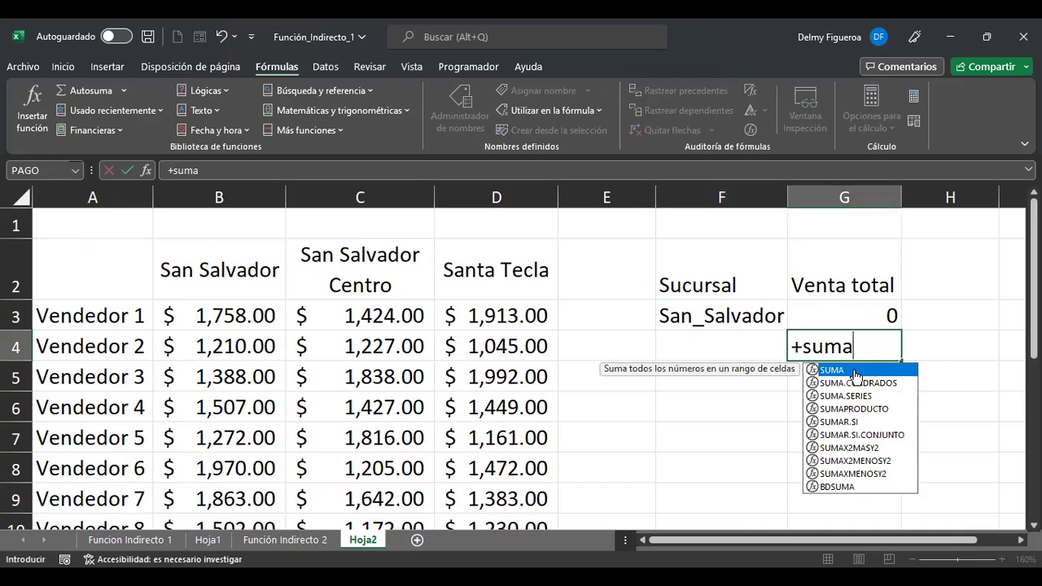
key(Tab)
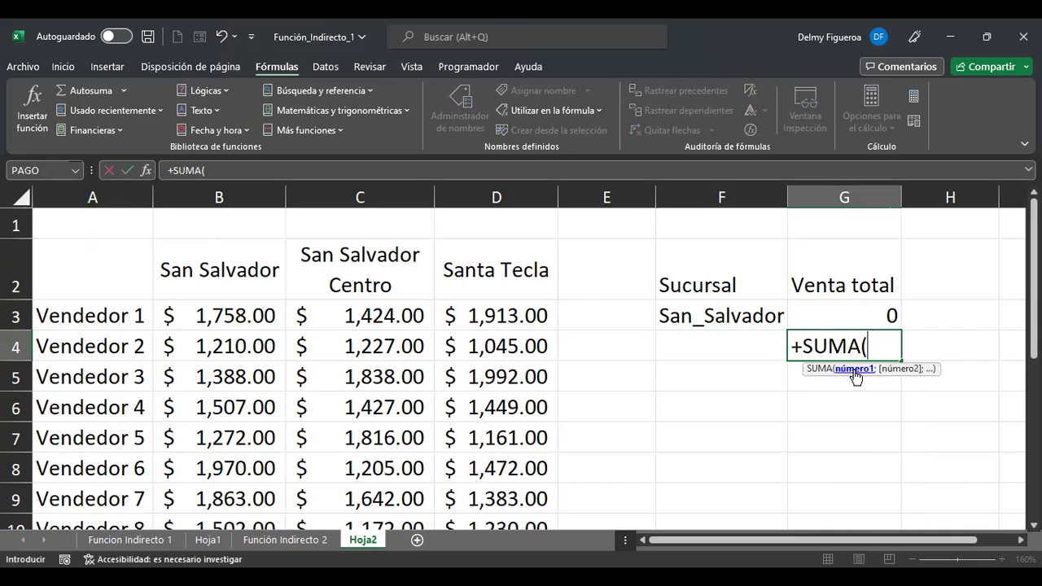
text(San)
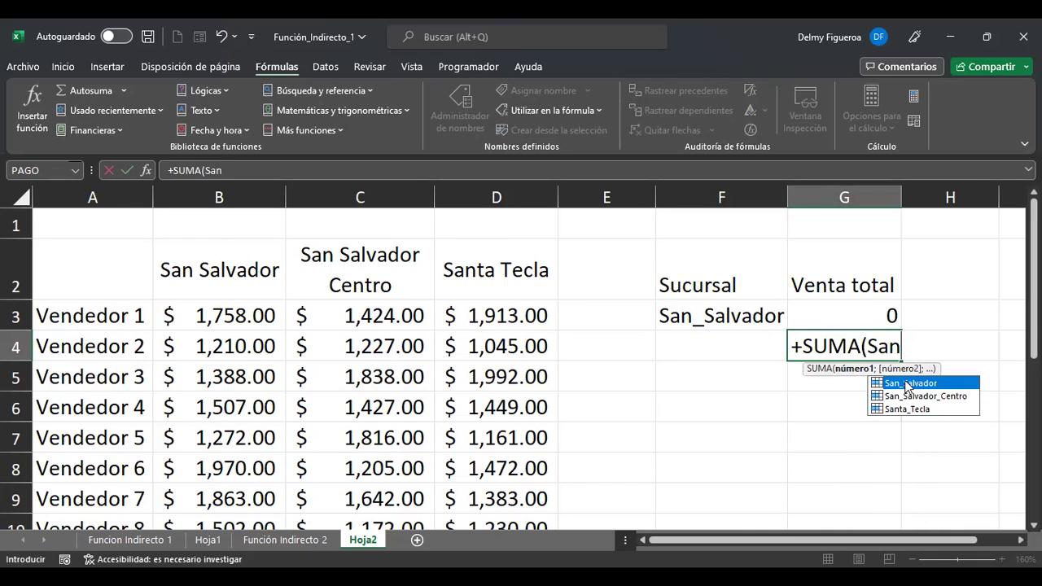
double_click(906, 384)
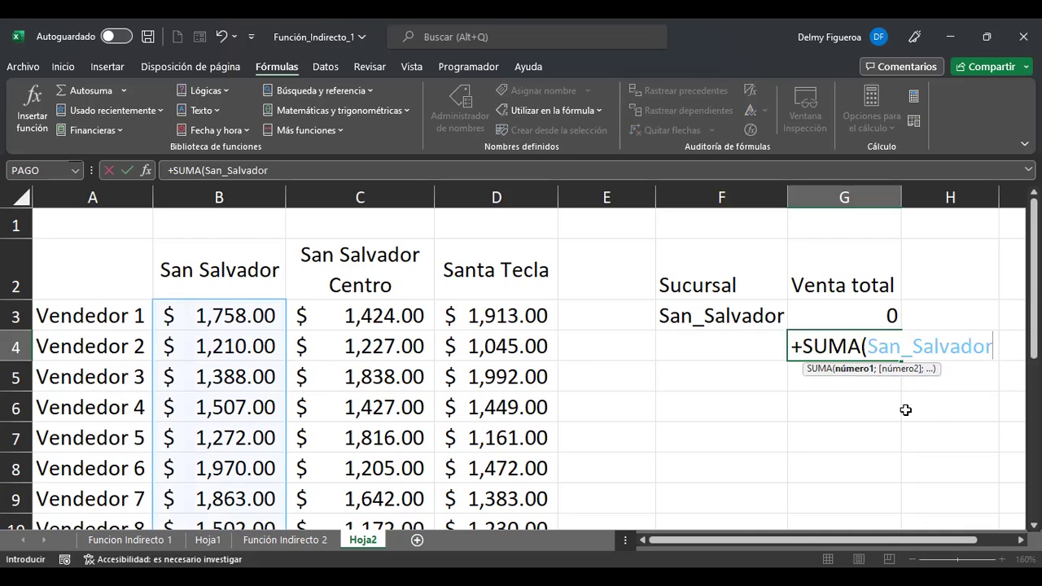
key(Return)
key(Up)
- Wrap the F3 reference in G3's sum with INDIRECTO, making the formula =+SUMA(INDIRECTO(F3))
key(Up)
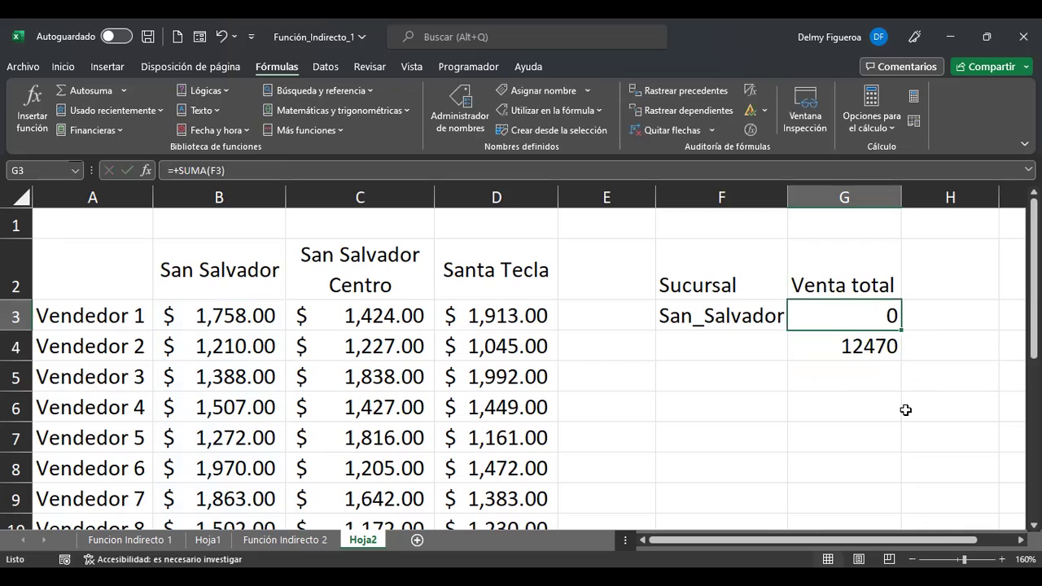
key(F2)
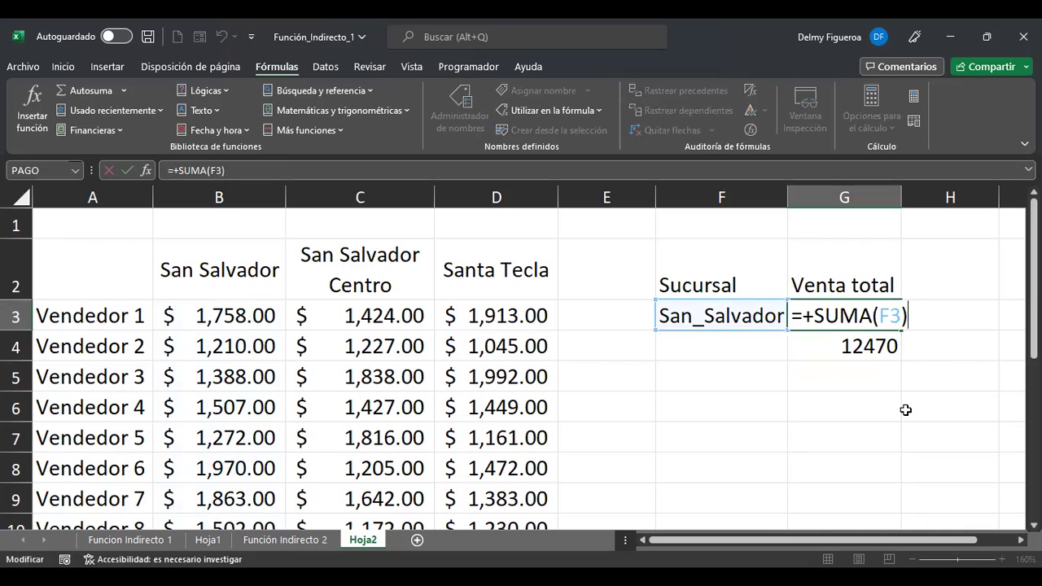
click(895, 312)
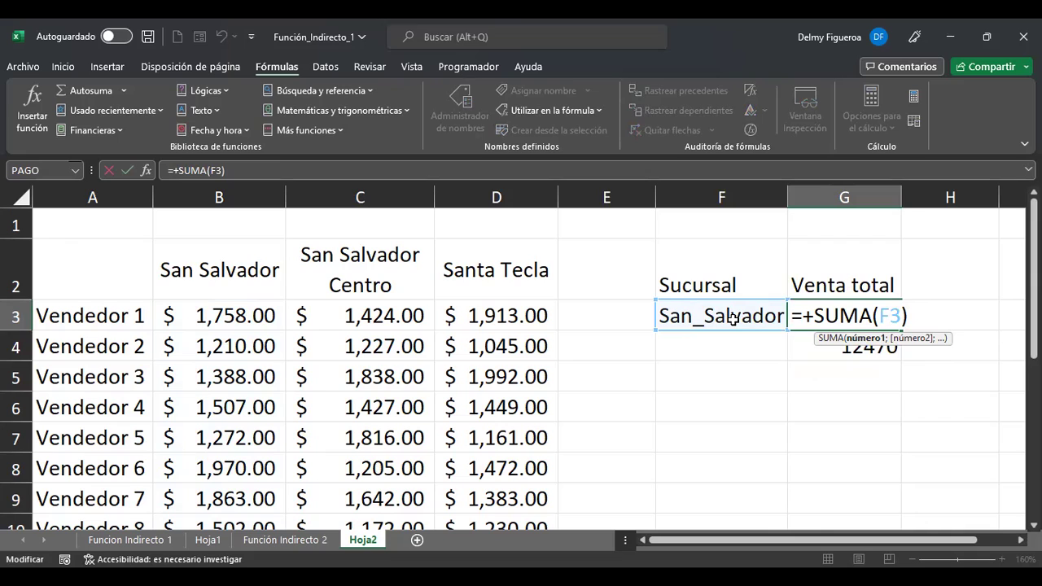
key(ctrl+Return)
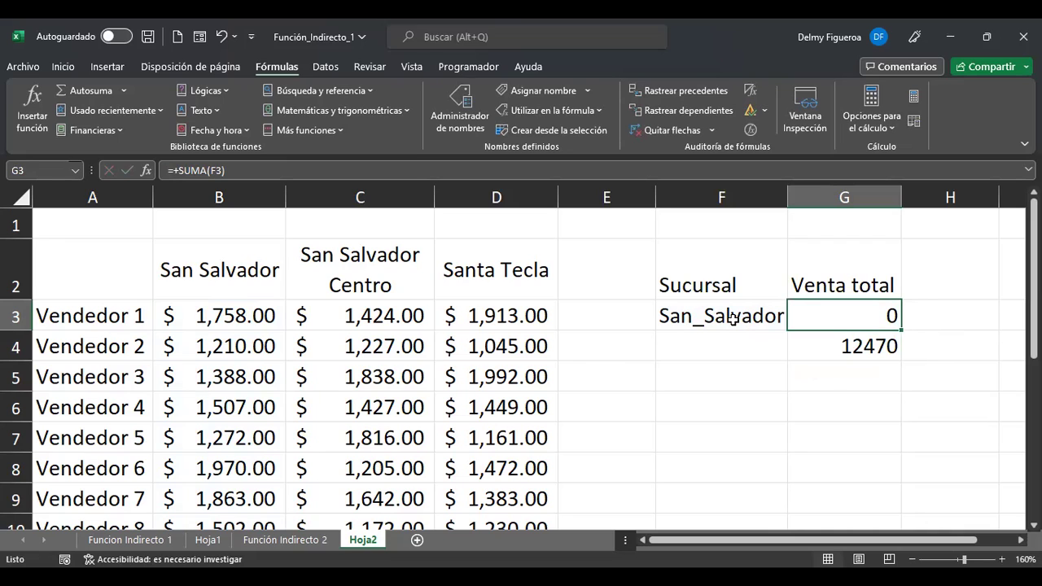
key(F2)
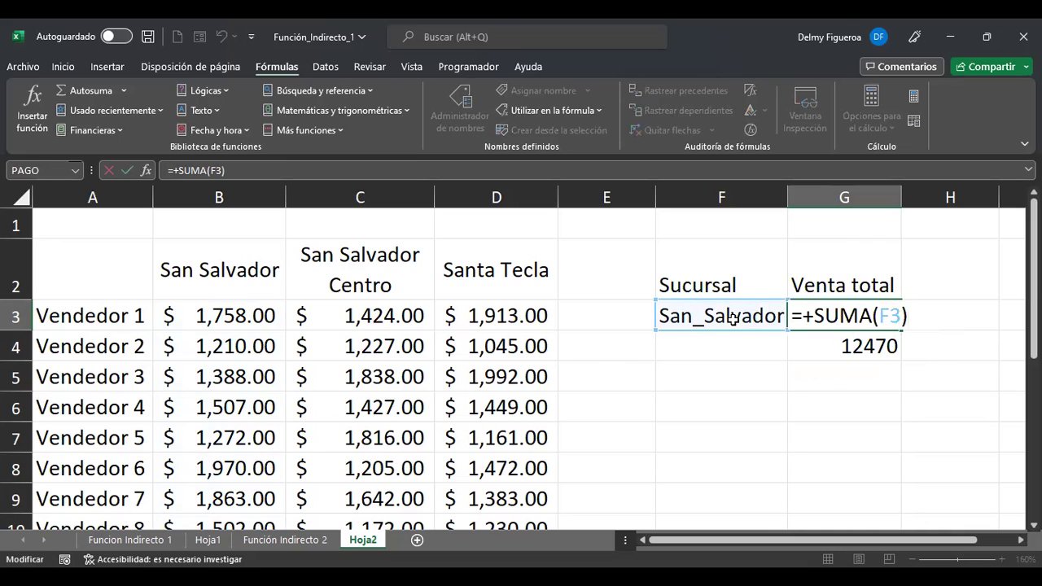
key(Left)
key(Left)
key(Left)
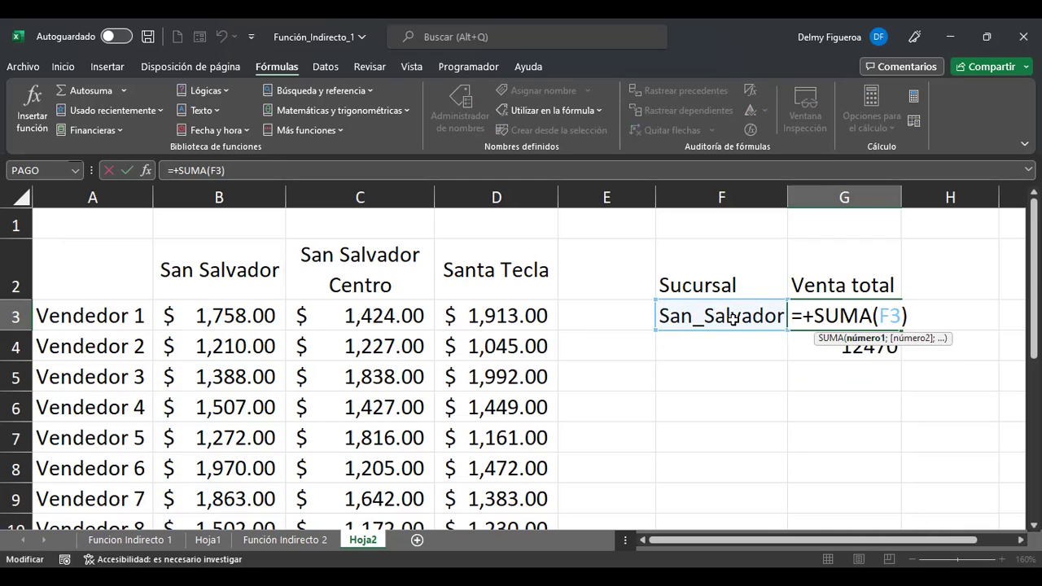
text(indi)
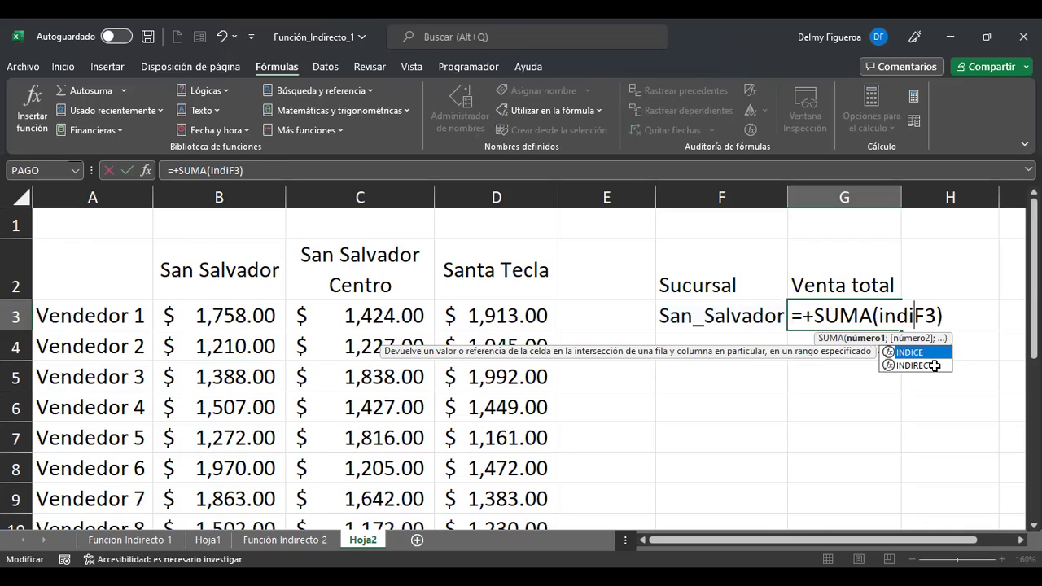
double_click(933, 365)
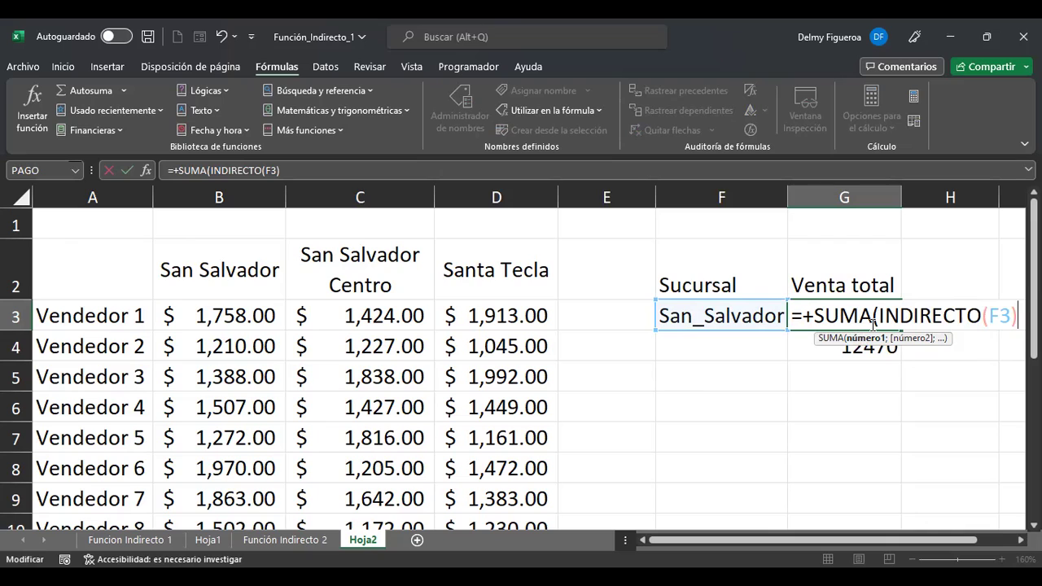
text())
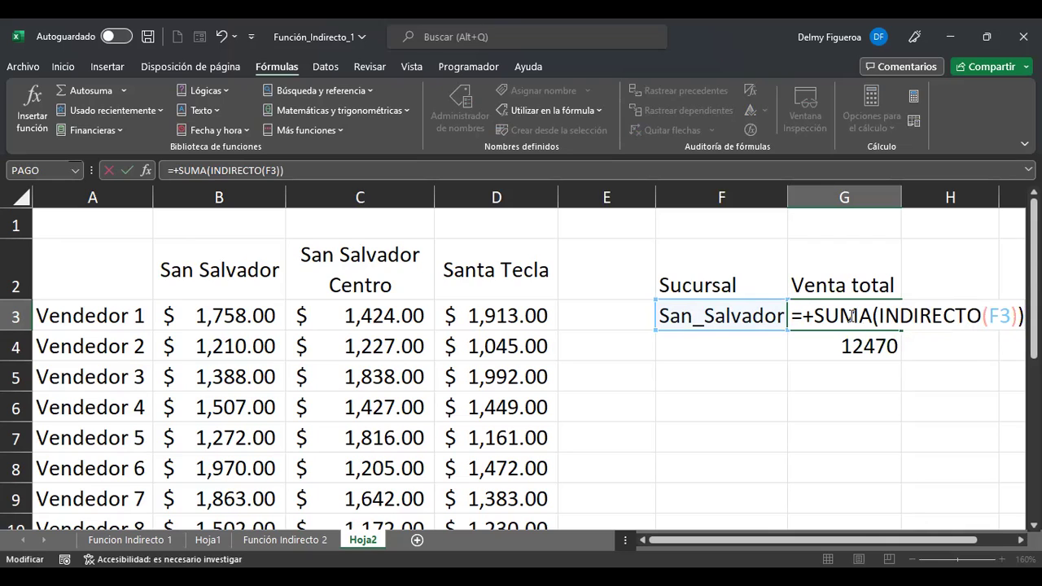
key(Return)
- Clear the comparison formula from G4 and open the formula in G3 for review
click(844, 315)
click(844, 346)
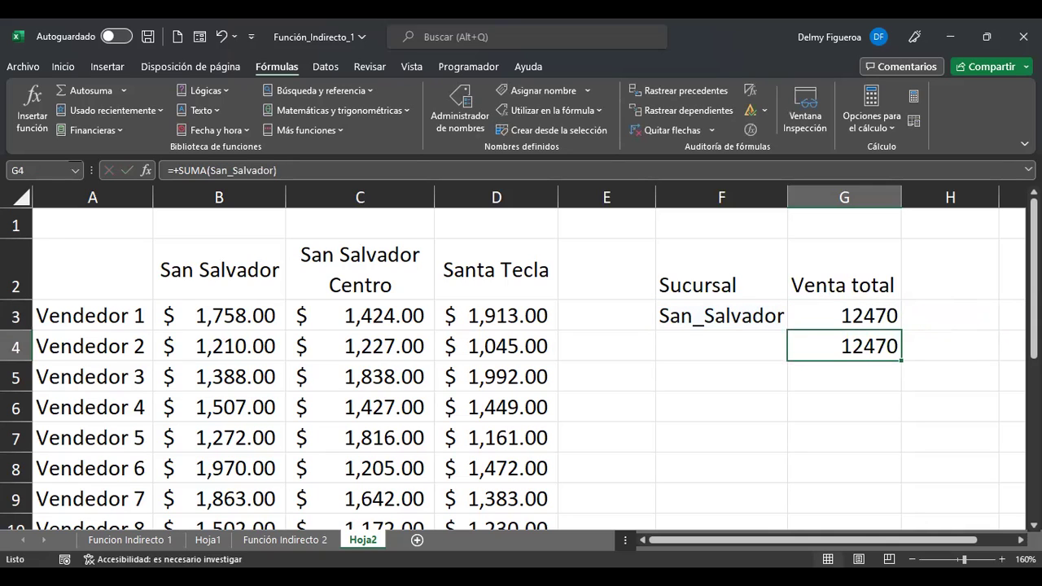
key(Delete)
click(844, 315)
double_click(844, 315)
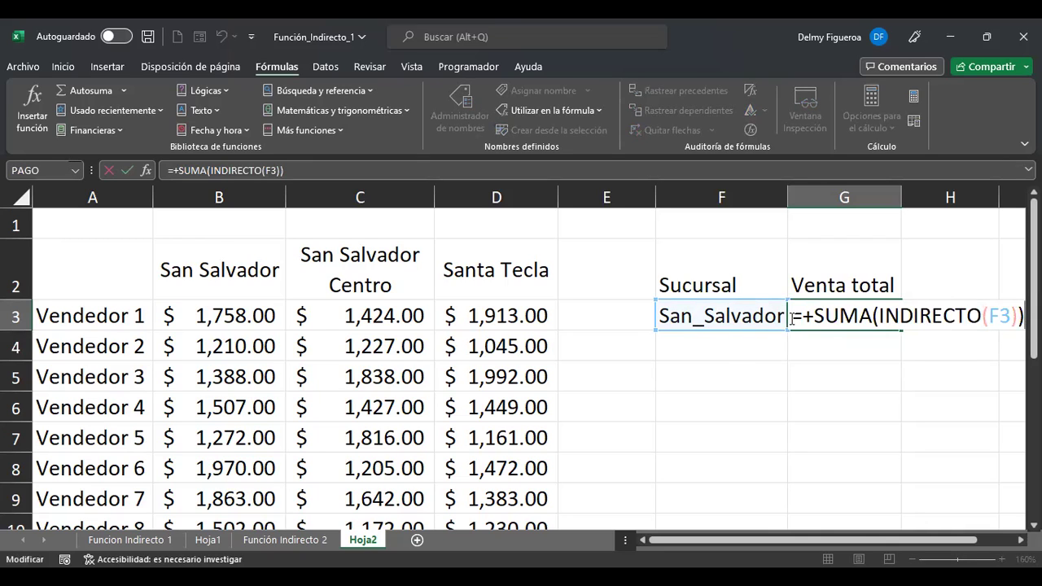
- Replace the branch name in F3 with San Salvador, written with a space instead of an underscore
key(Return)
click(736, 318)
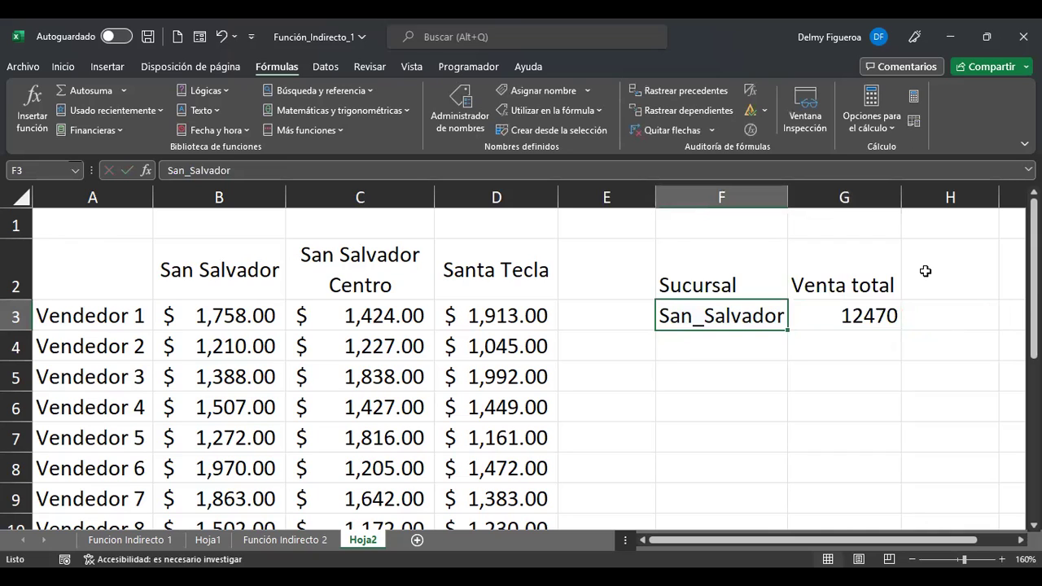
key(F2)
text(_Centr)
key(BackSpace)
key(BackSpace)
key(BackSpace)
key(BackSpace)
key(BackSpace)
key(BackSpace)
key(BackSpace)
key(BackSpace)
key(BackSpace)
key(BackSpace)
key(BackSpace)
key(BackSpace)
key(BackSpace)
key(BackSpace)
key(BackSpace)
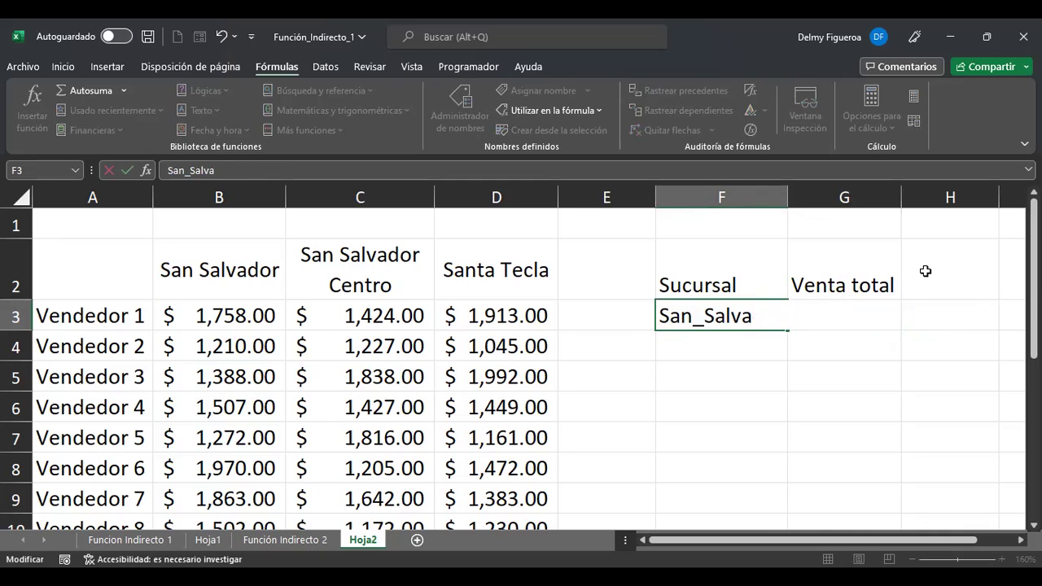
text(Salvador)
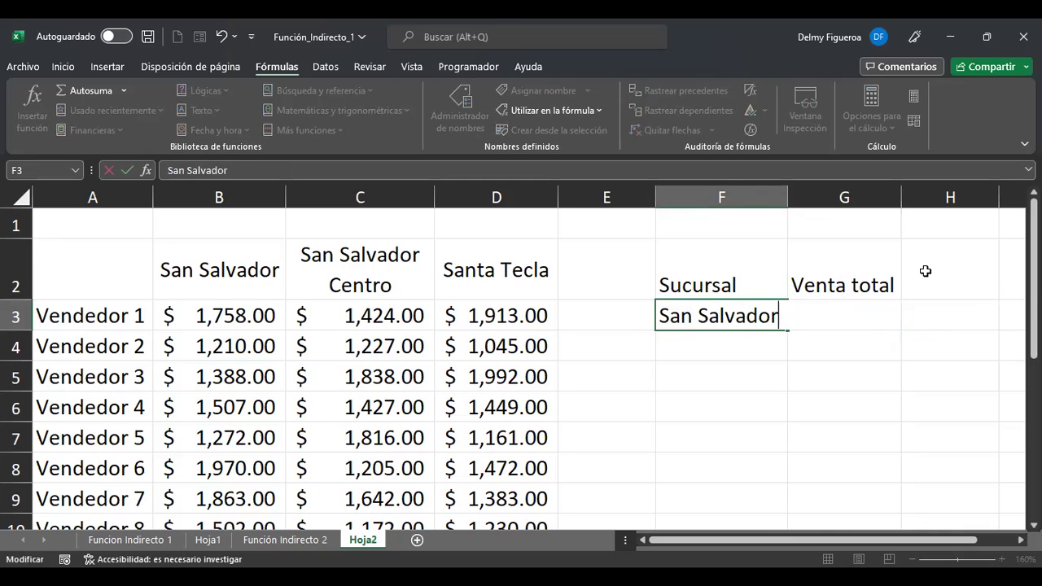
key(Return)
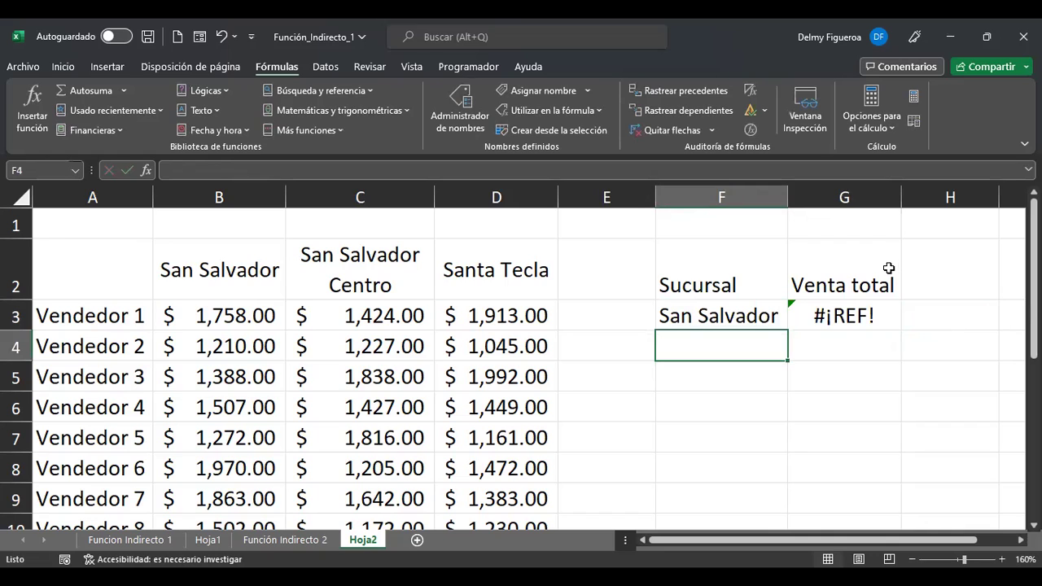
- Change the branch name in F3 to San_Salvador_Centro and widen column F to fit the text
click(737, 323)
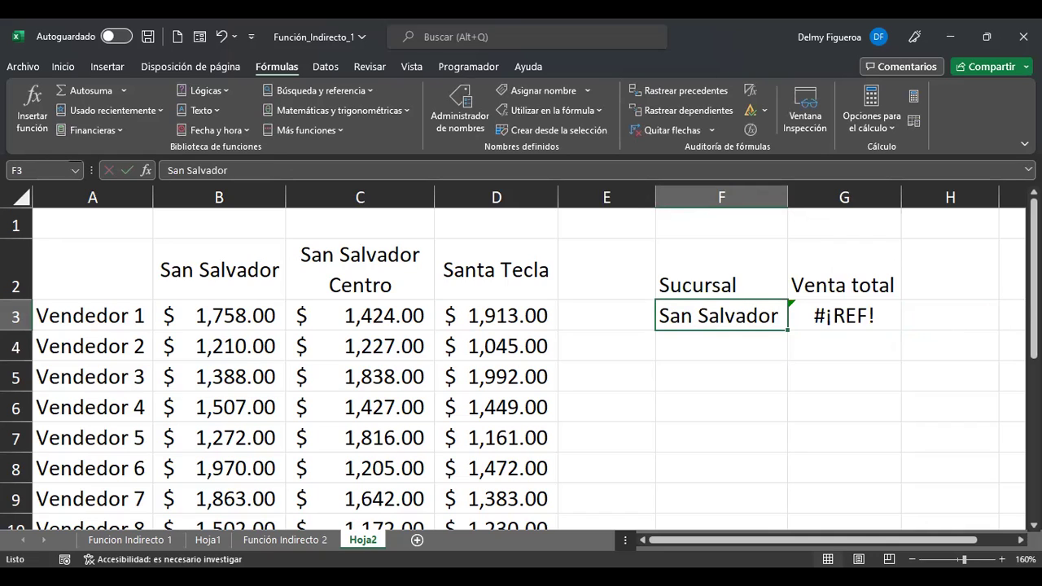
key(F2)
key(Home)
key(Right)
key(Right)
key(Right)
key(Delete)
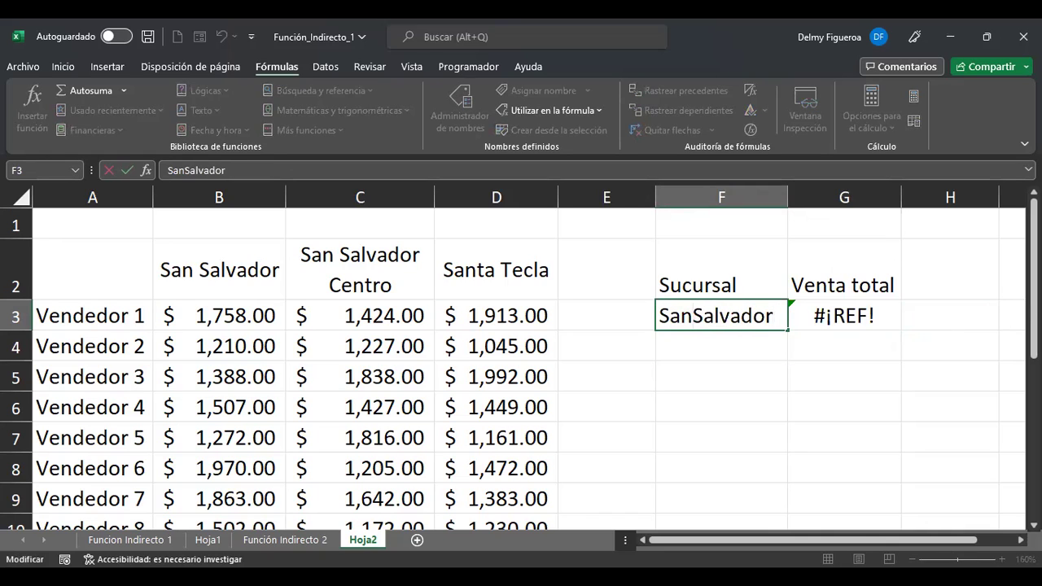
text(_)
key(End)
text(_Centro)
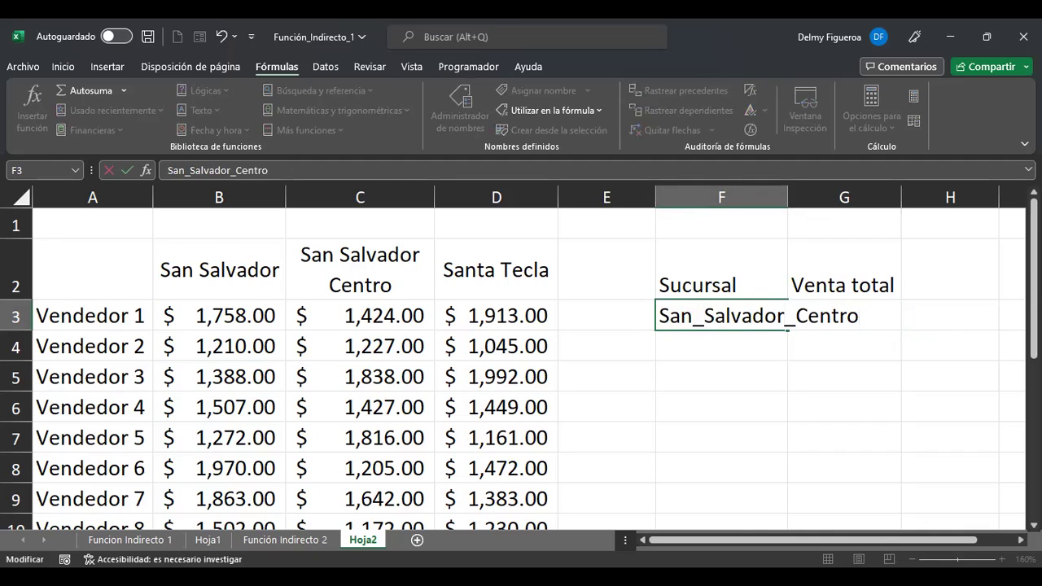
key(Return)
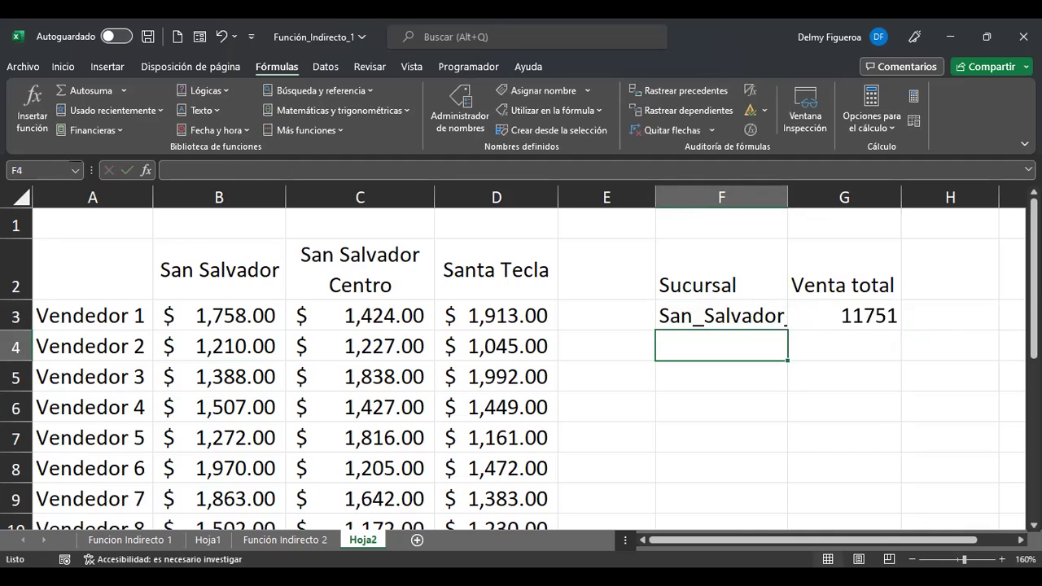
double_click(787, 188)
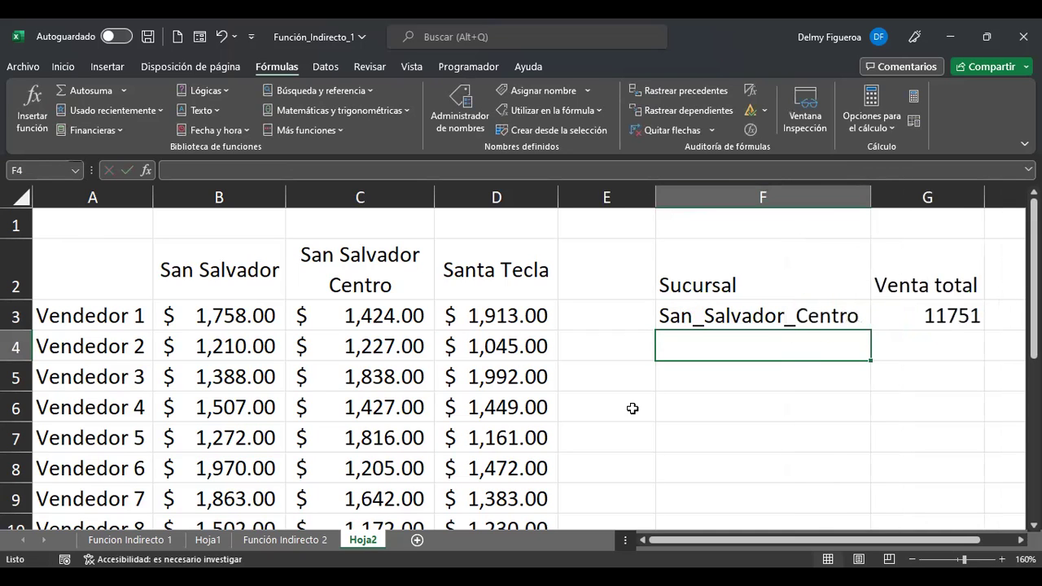
- Check the sum of the San Salvador Centro sales in C3:C10 and review the formula in G3
drag(379, 316, 385, 345)
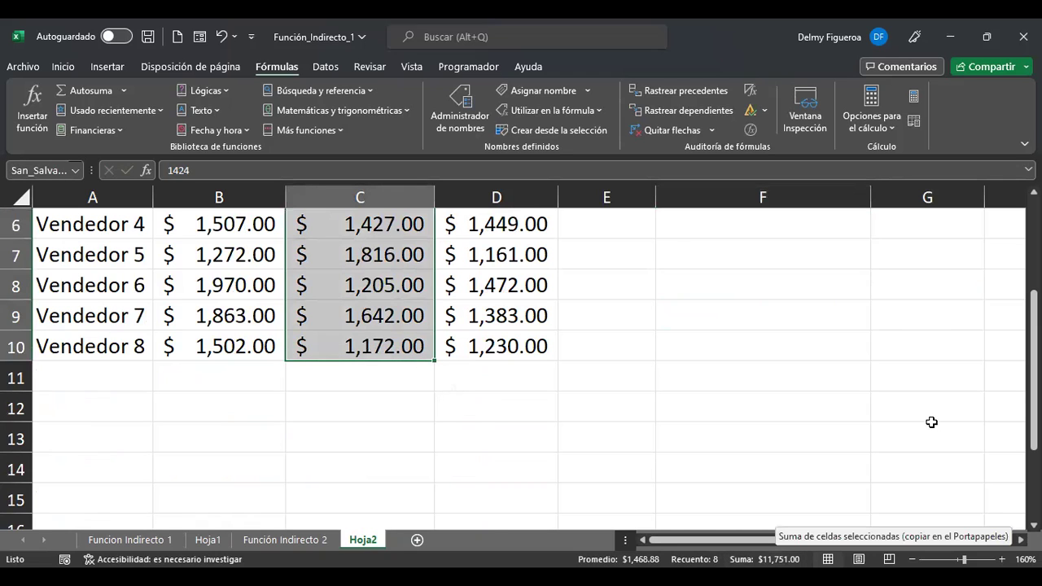
scroll(937, 320, up, 2)
click(939, 319)
double_click(944, 323)
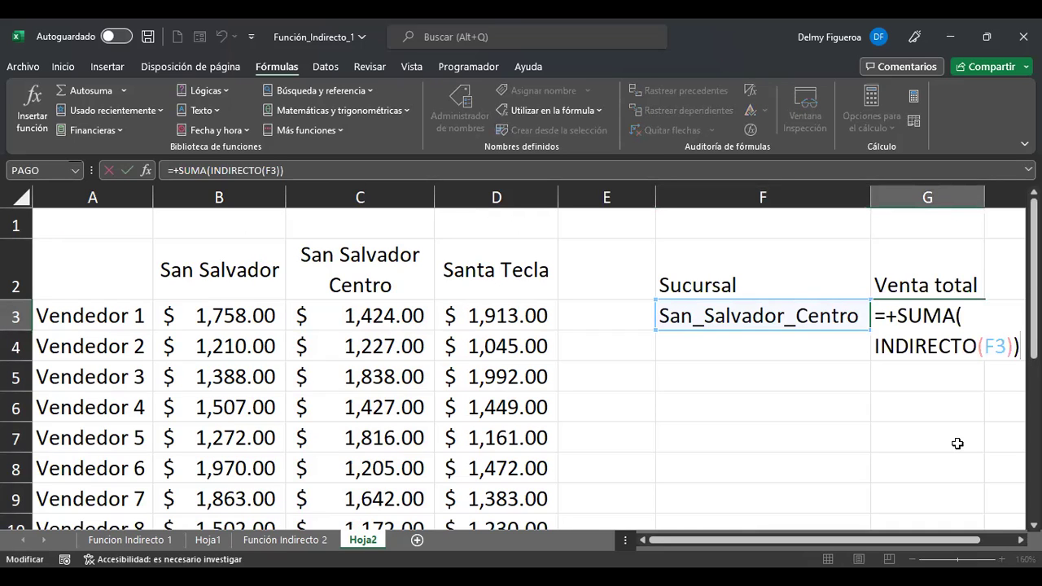
key(Return)
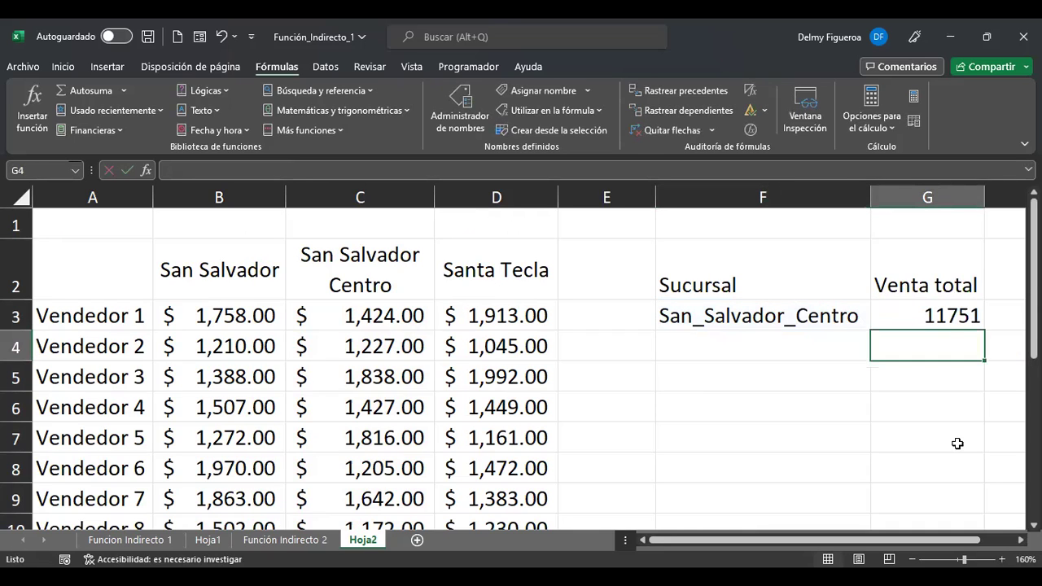